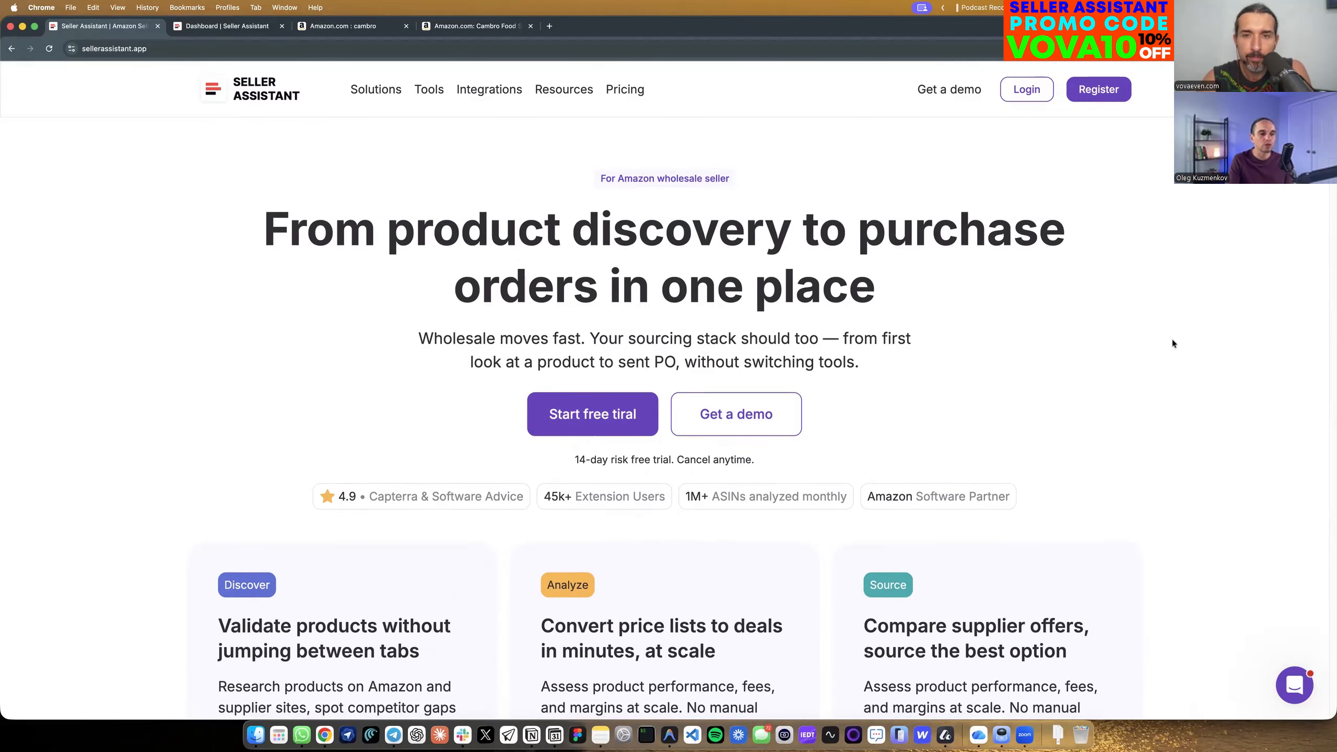
scroll(1173, 340, "down", 5)
scroll(1176, 345, "down", 1)
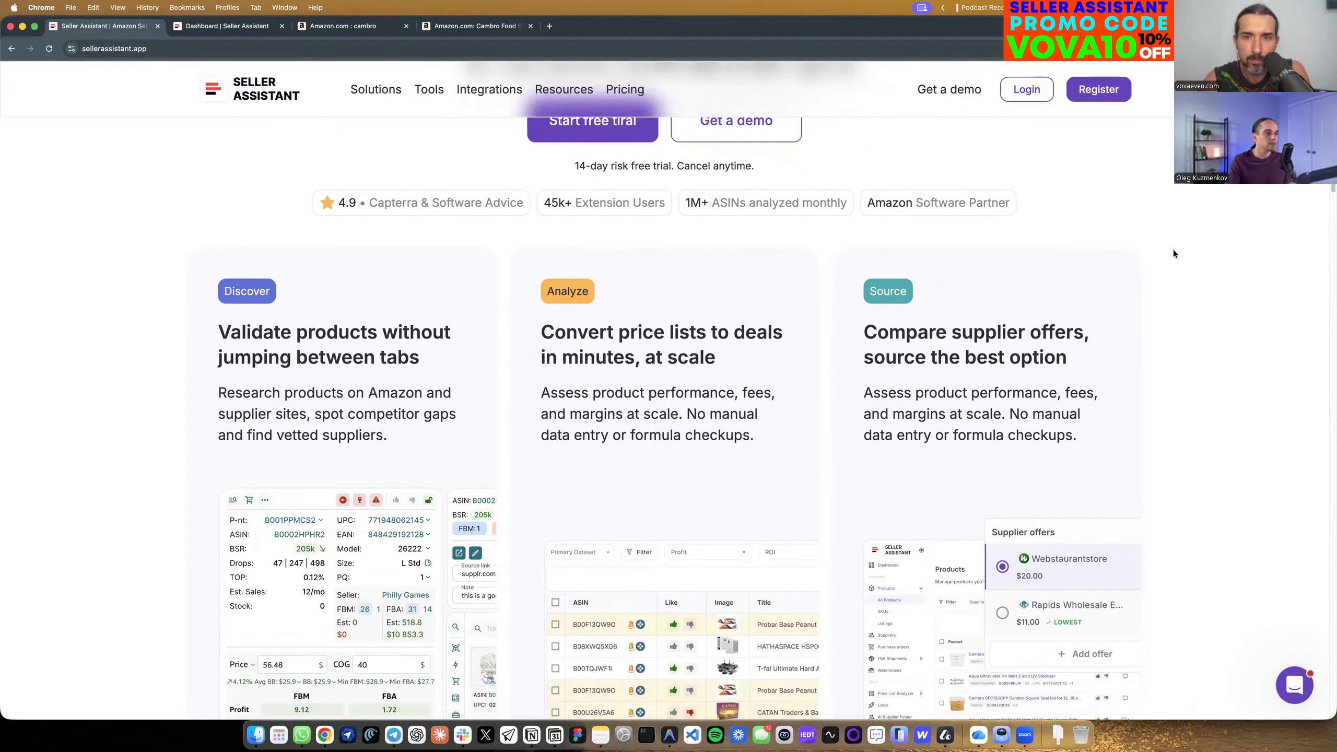
scroll(1127, 257, "up", 5)
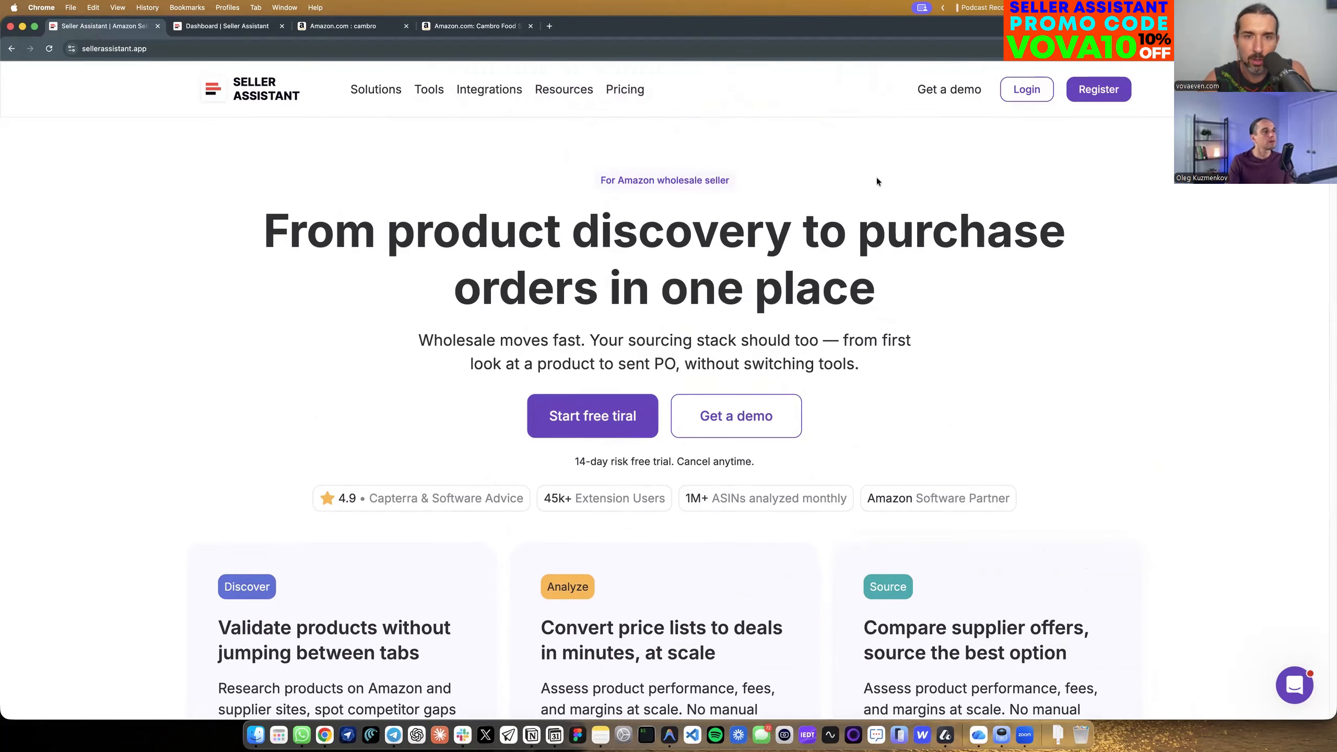
Open the Amazon page of the Cambro 6 QT food storage container and review its seller offers and high-risk product alert.
left_click(489, 27)
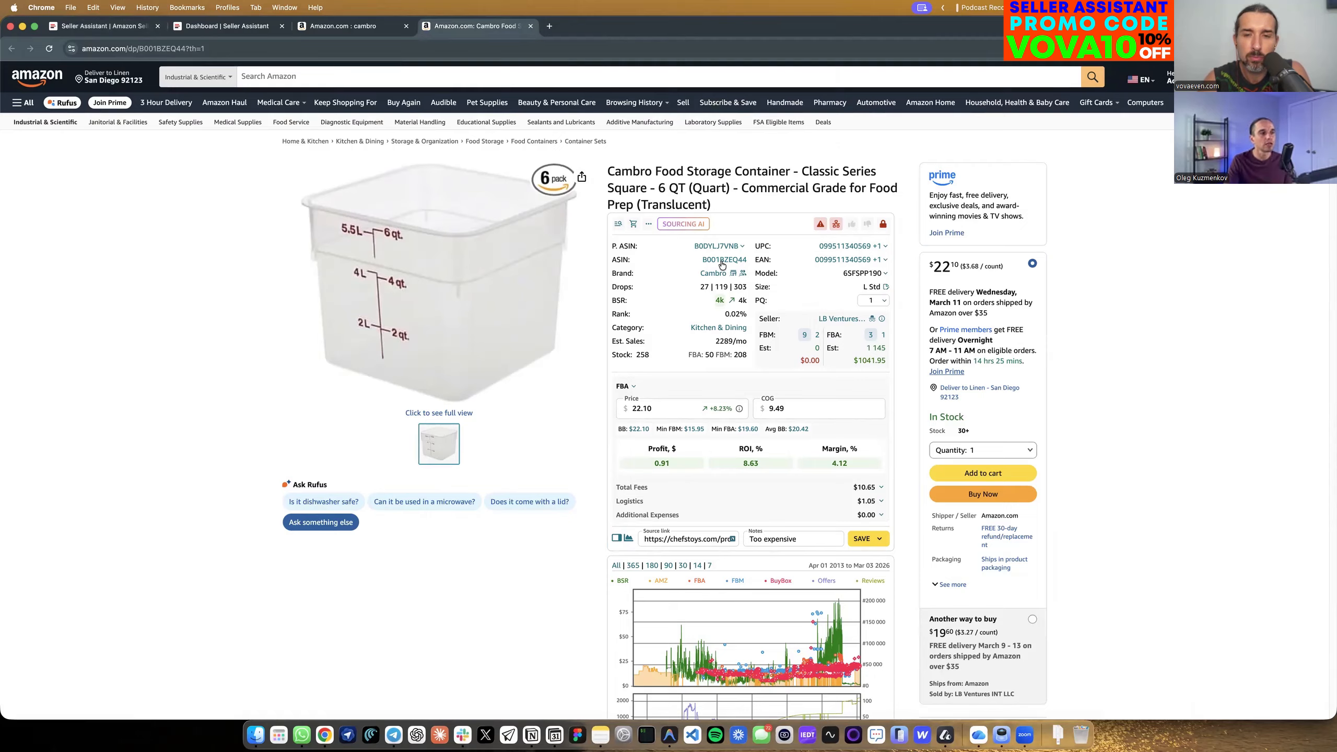
left_click(633, 223)
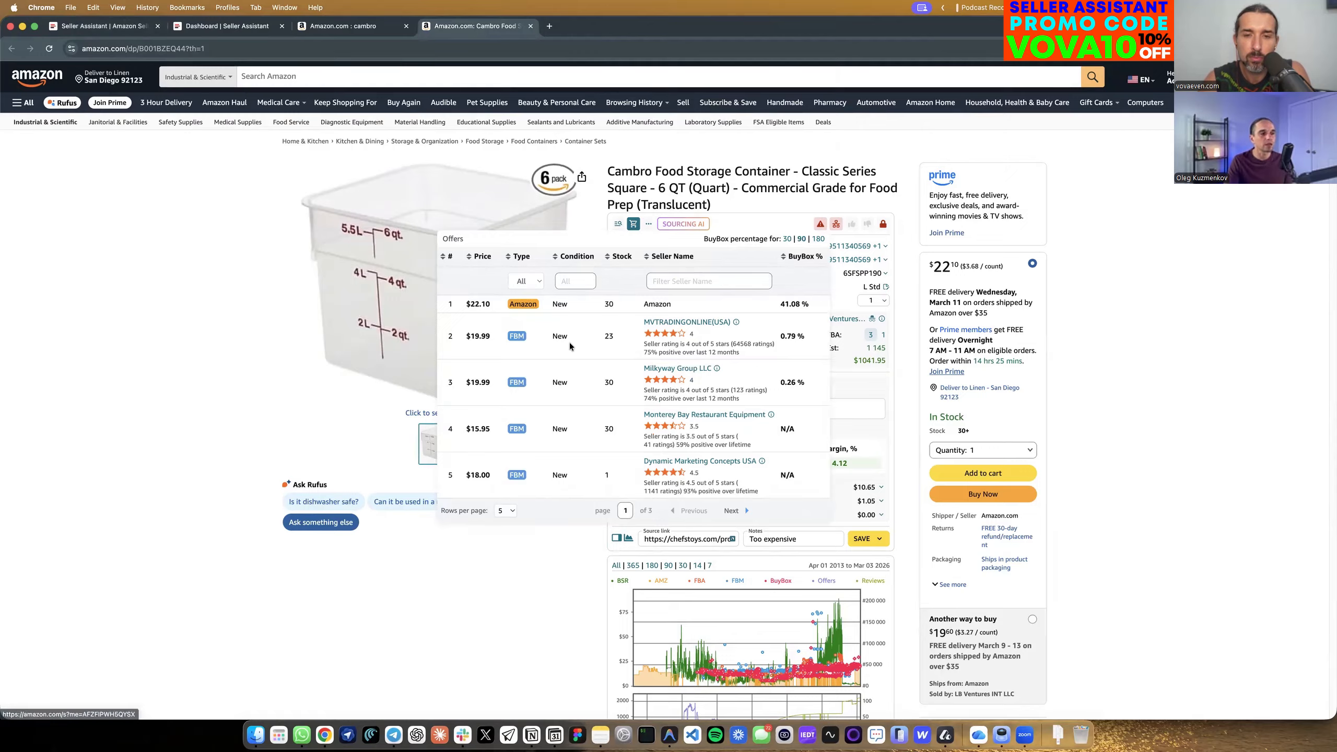
left_click(1116, 305)
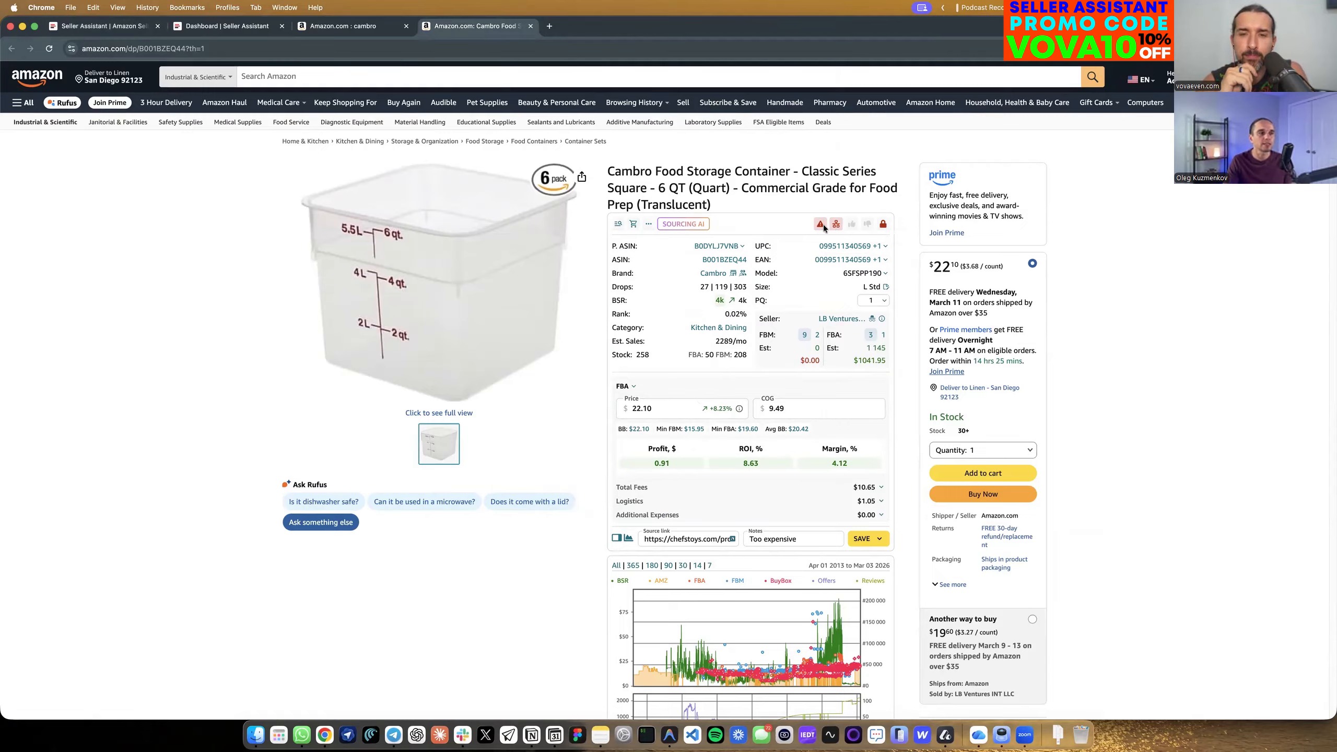
mouse_move(823, 226)
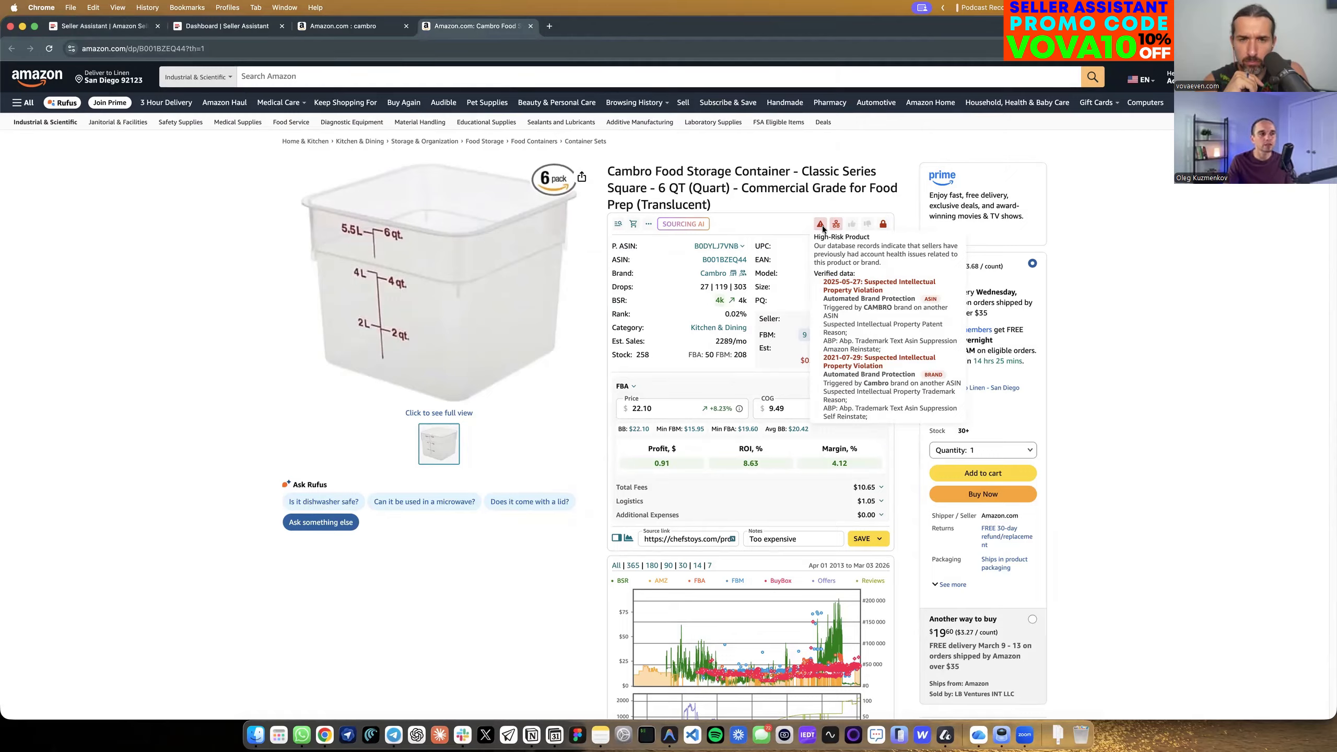
left_click(821, 226)
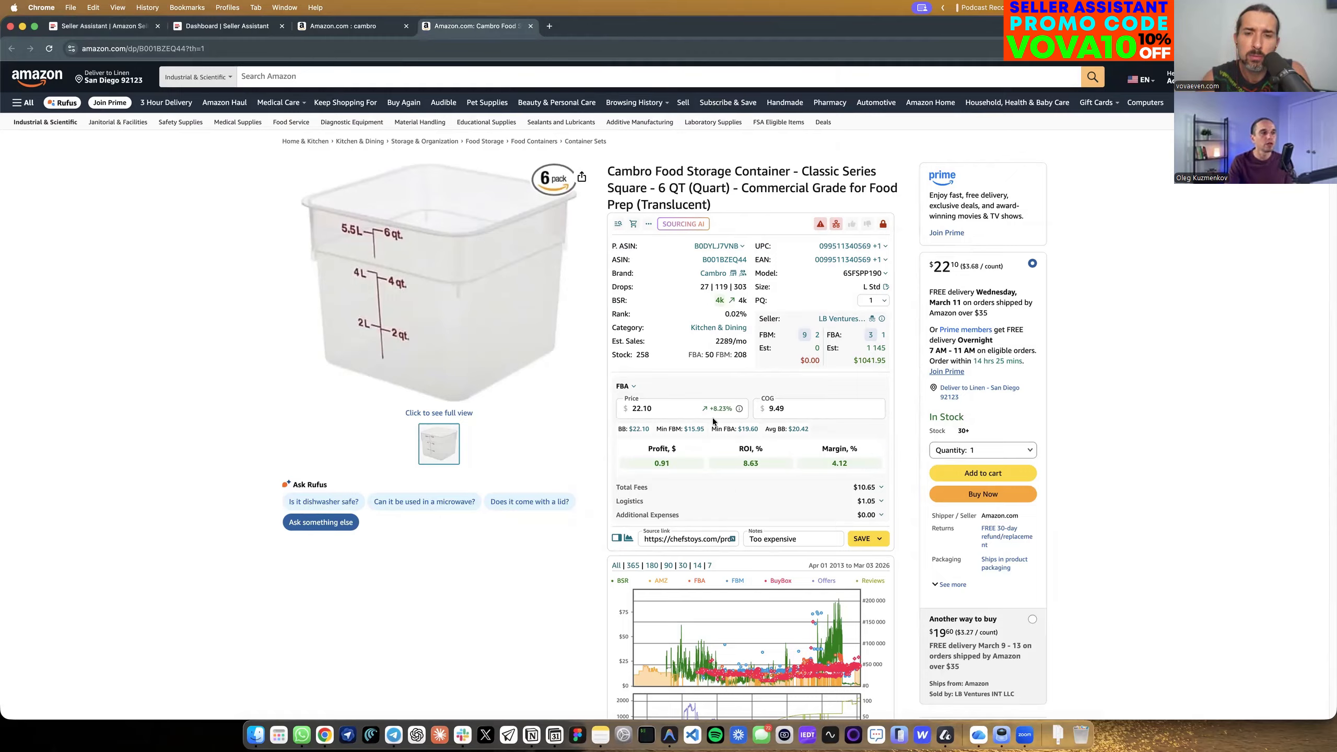
Search for the container's title on Google Shopping and open the store offers of the clear Cambro Food Container.
mouse_move(620, 227)
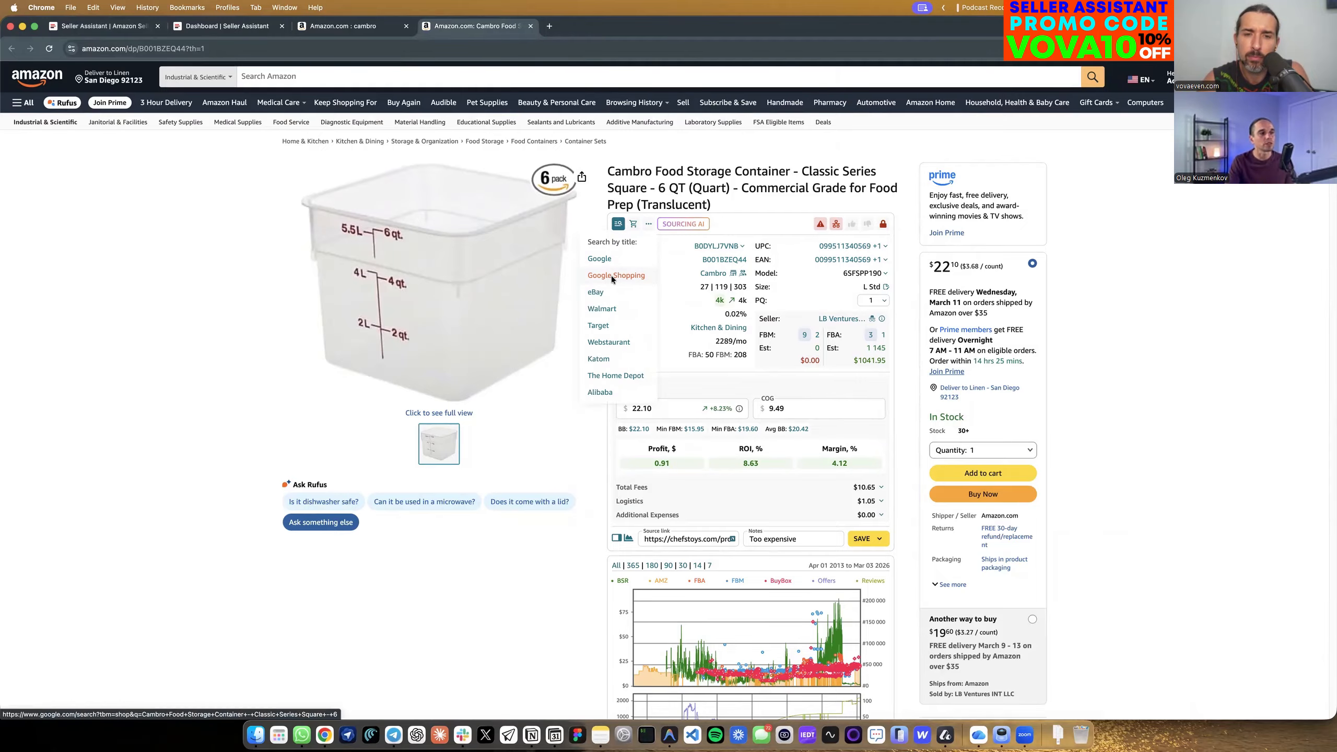
left_click(614, 277)
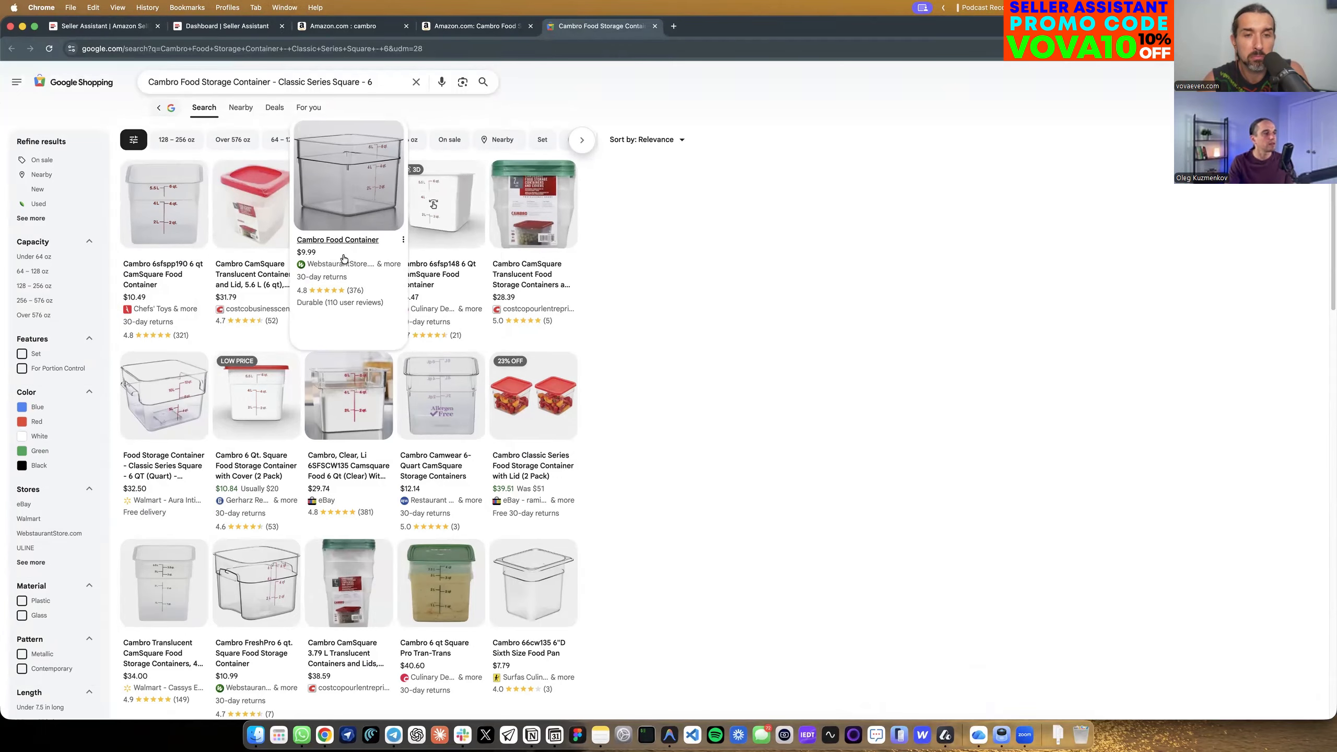
left_click(367, 230)
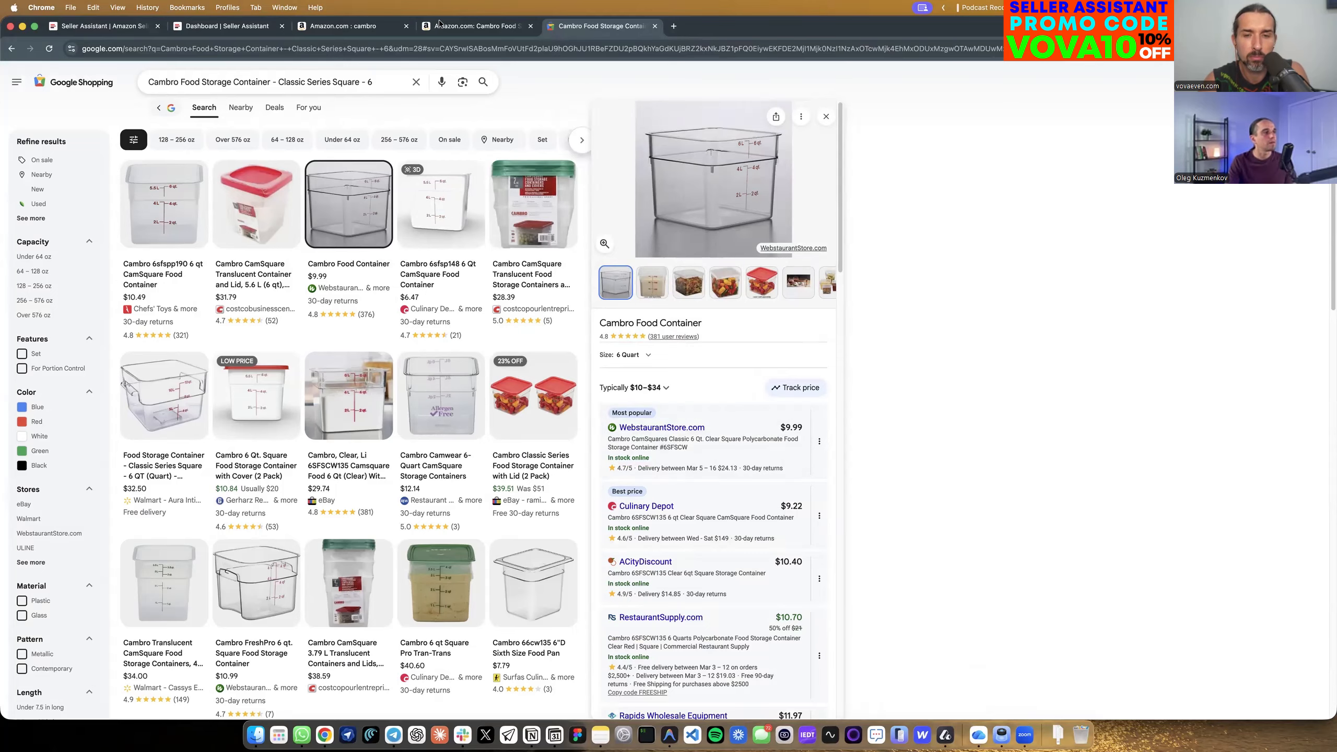
Set the cost of goods to 9.99 in the profit calculator on the container's Amazon page.
left_click(481, 26)
left_click(791, 409)
type("9.99")
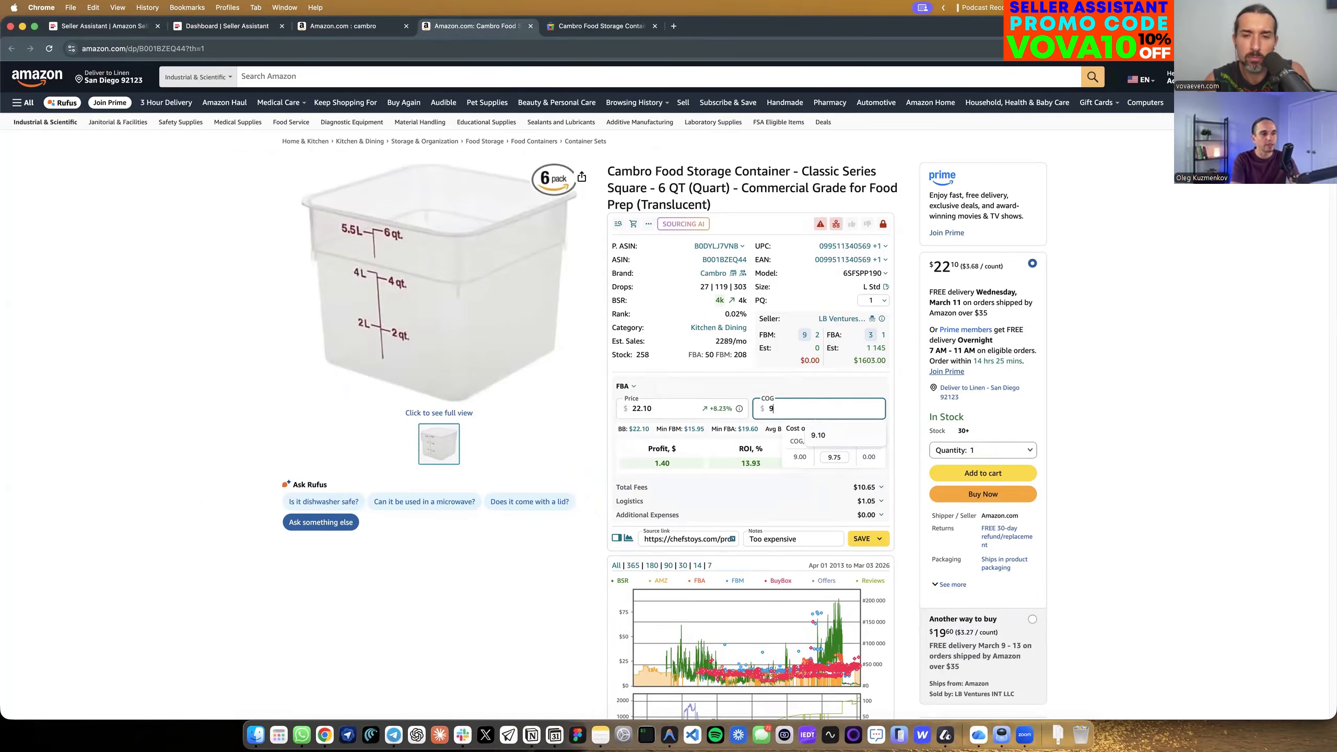
left_click(896, 392)
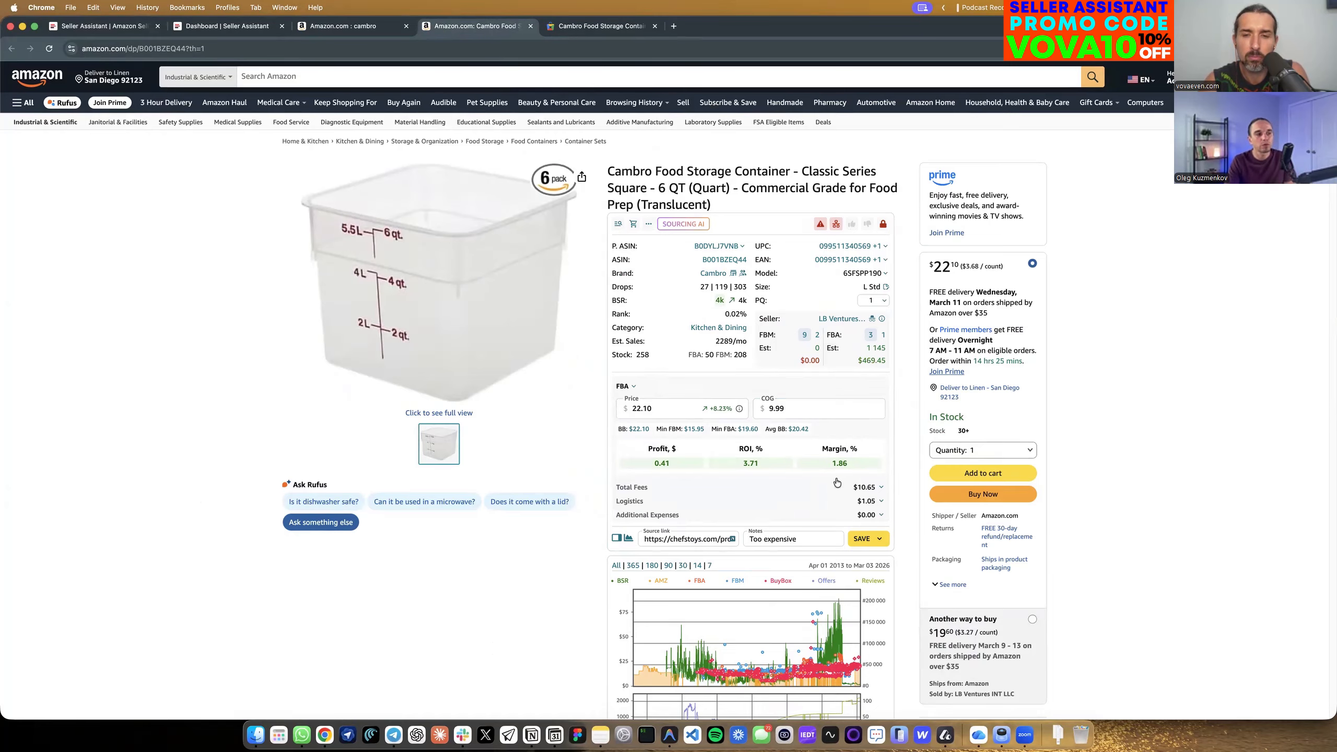
Open the WebstaurantStore offer and show the Amazon product's Seller Assistant side panel next to the supplier page.
left_click(595, 26)
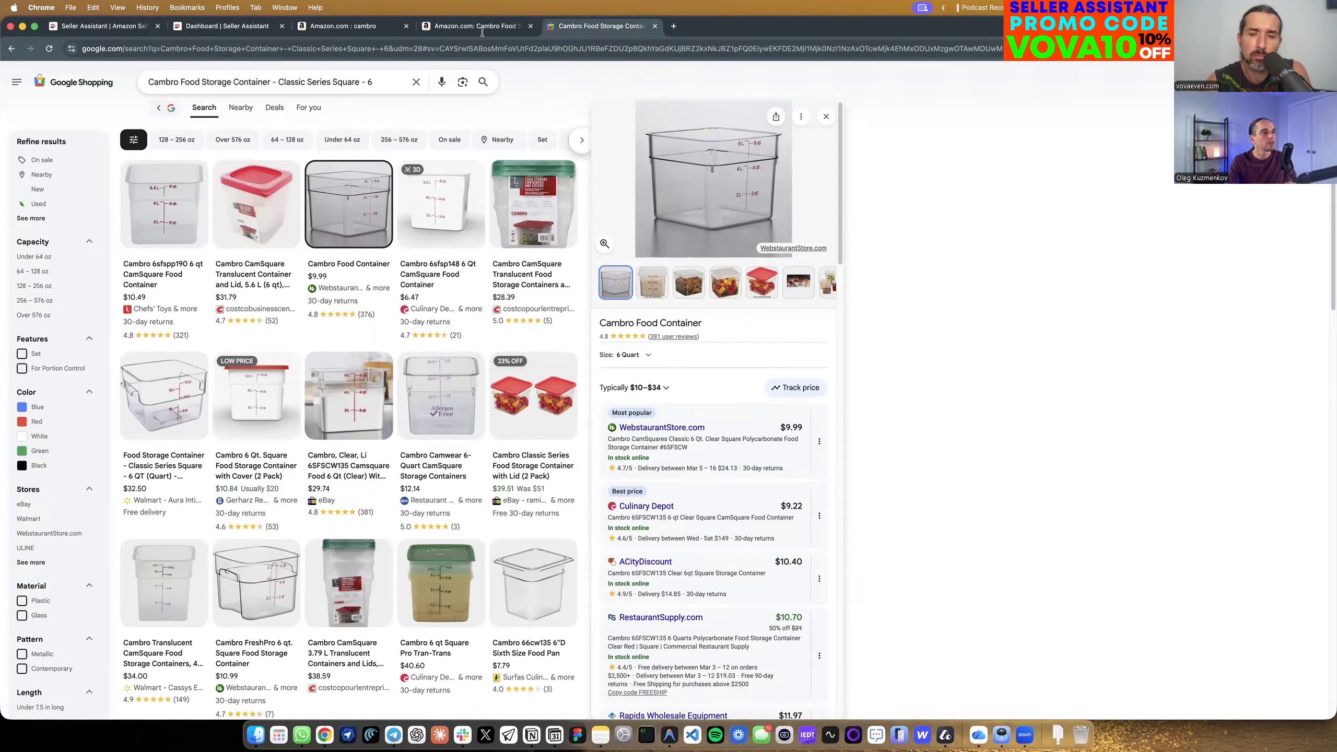
left_click(659, 428)
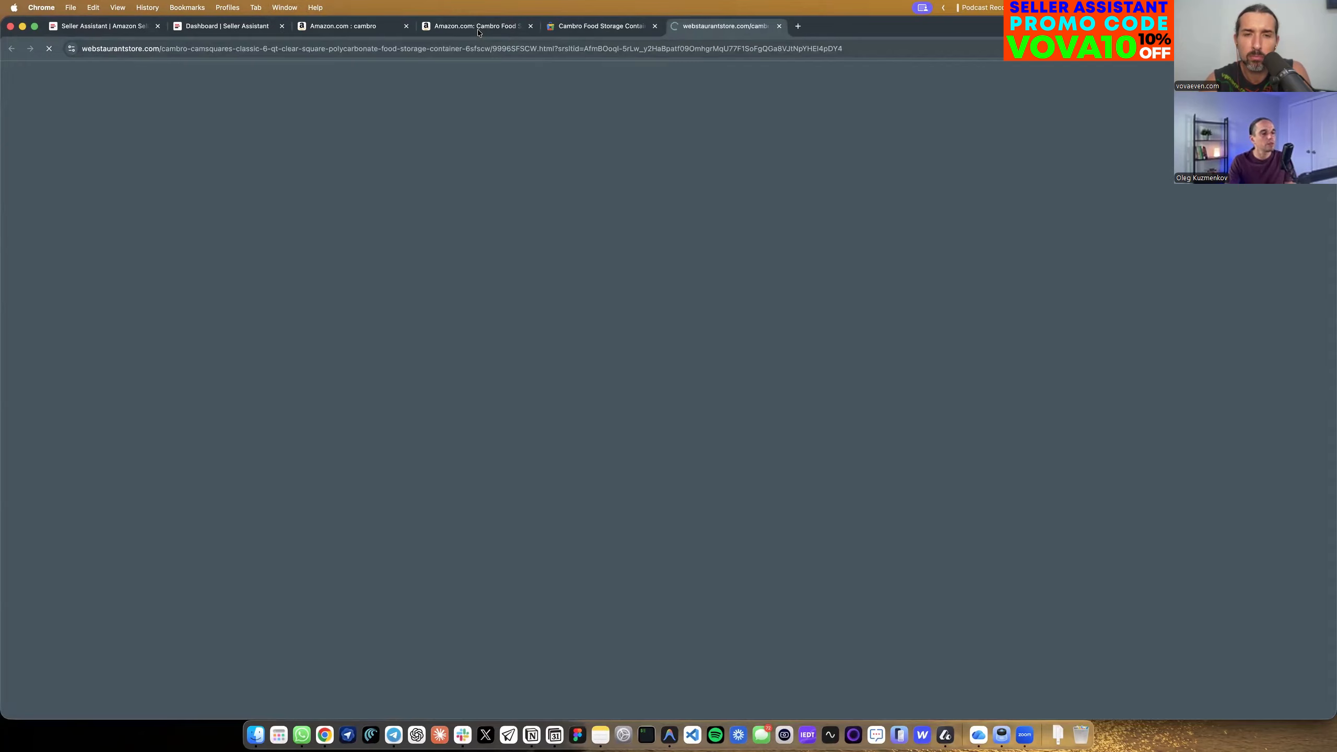
left_click(477, 30)
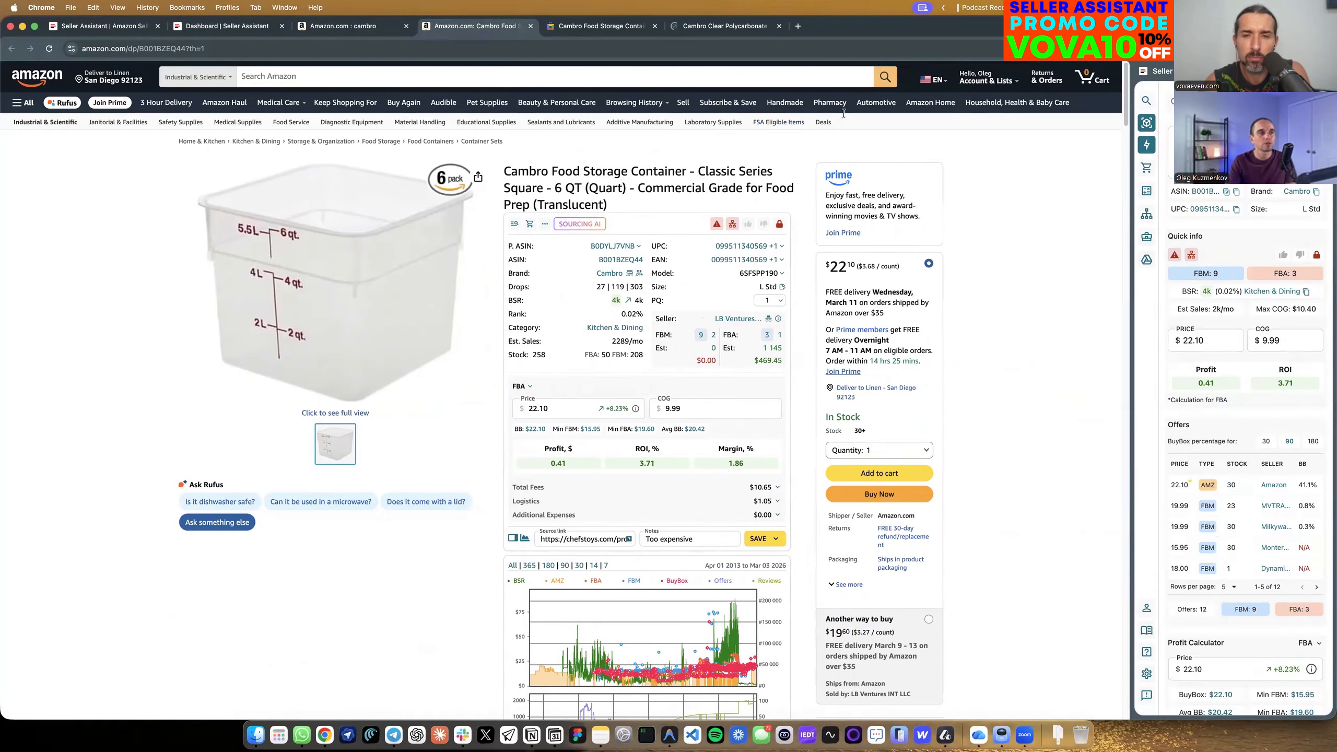
left_click(732, 30)
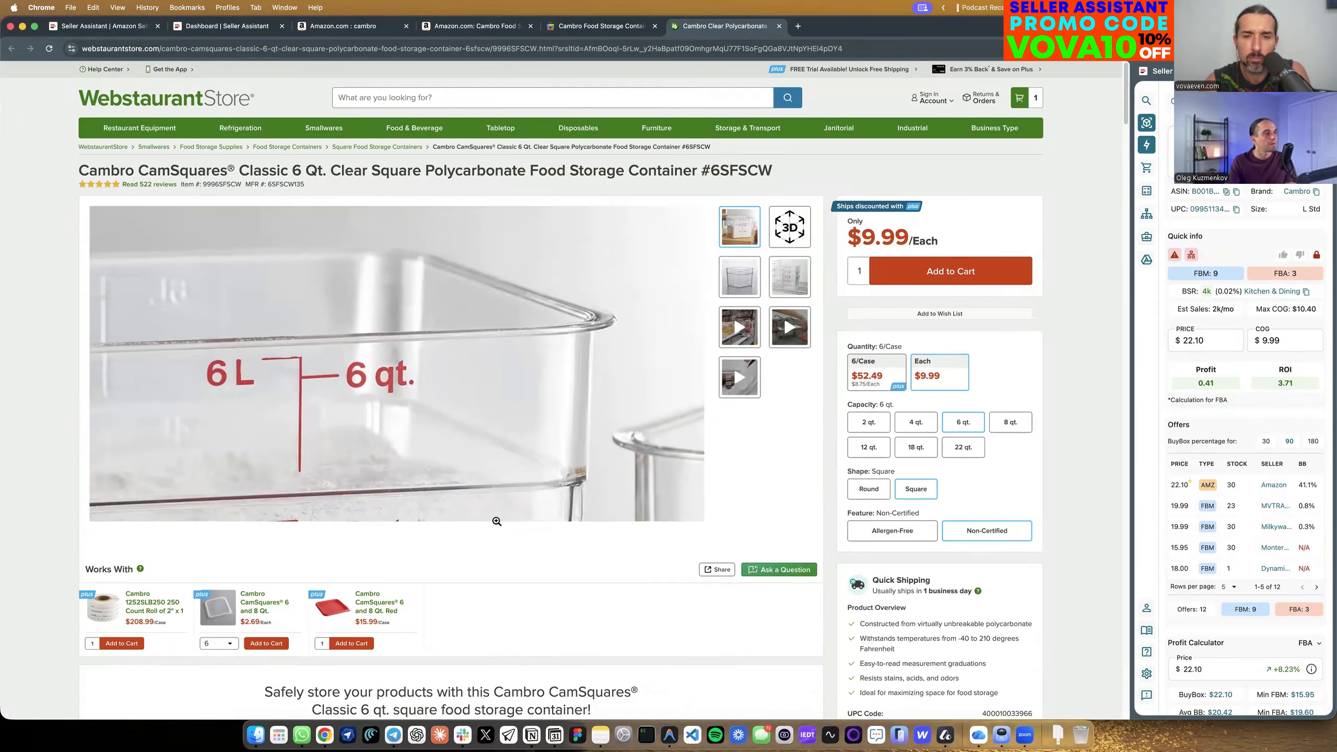
Replace the source link in the side panel's supplier's details with the address of the current WebstaurantStore product page.
scroll(362, 571, "down", 1)
scroll(1231, 386, "down", 1)
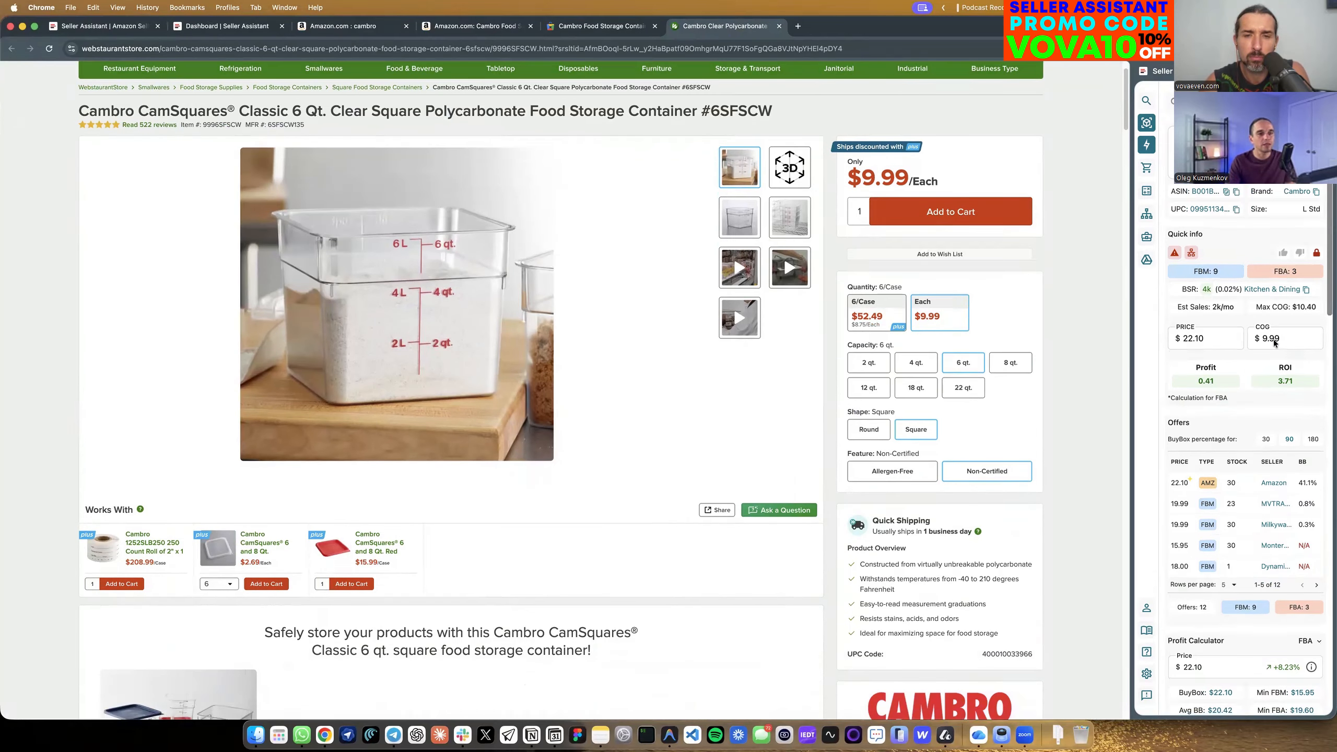
scroll(995, 353, "down", 1)
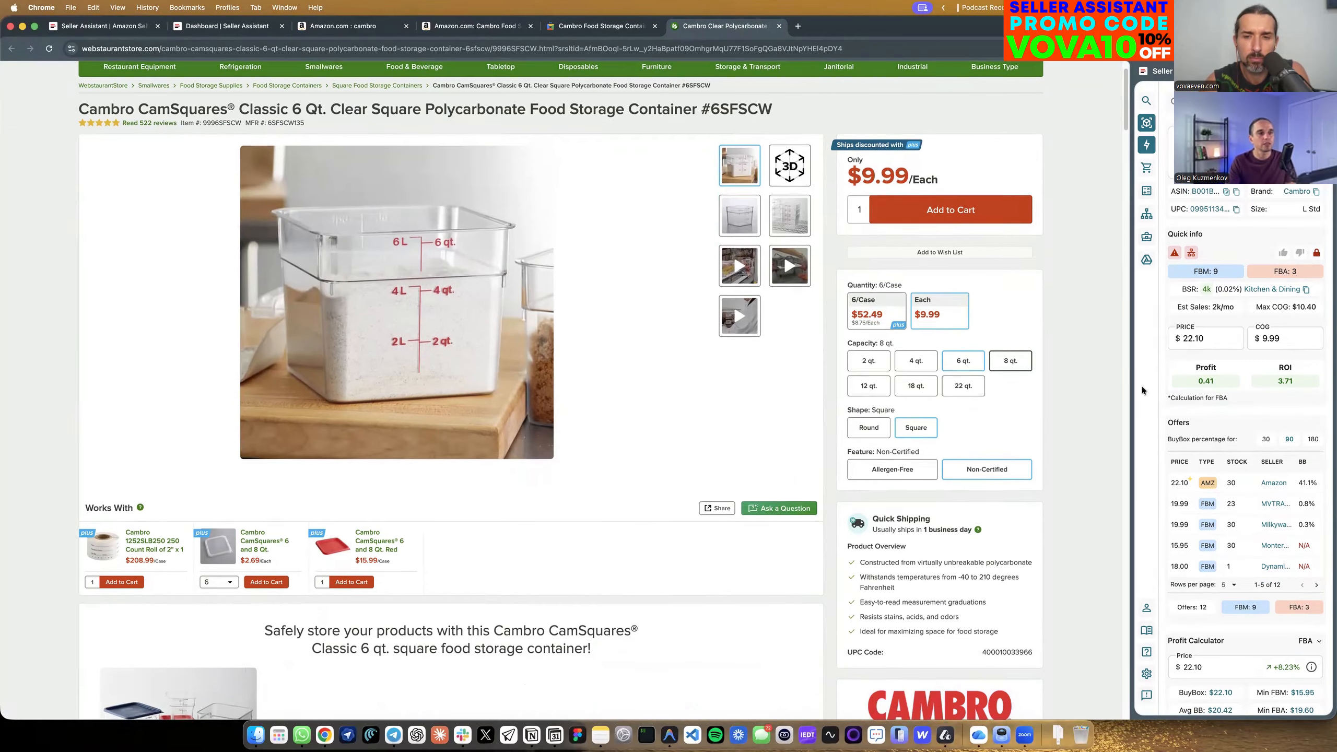
scroll(1264, 414, "down", 2)
scroll(1263, 505, "down", 10)
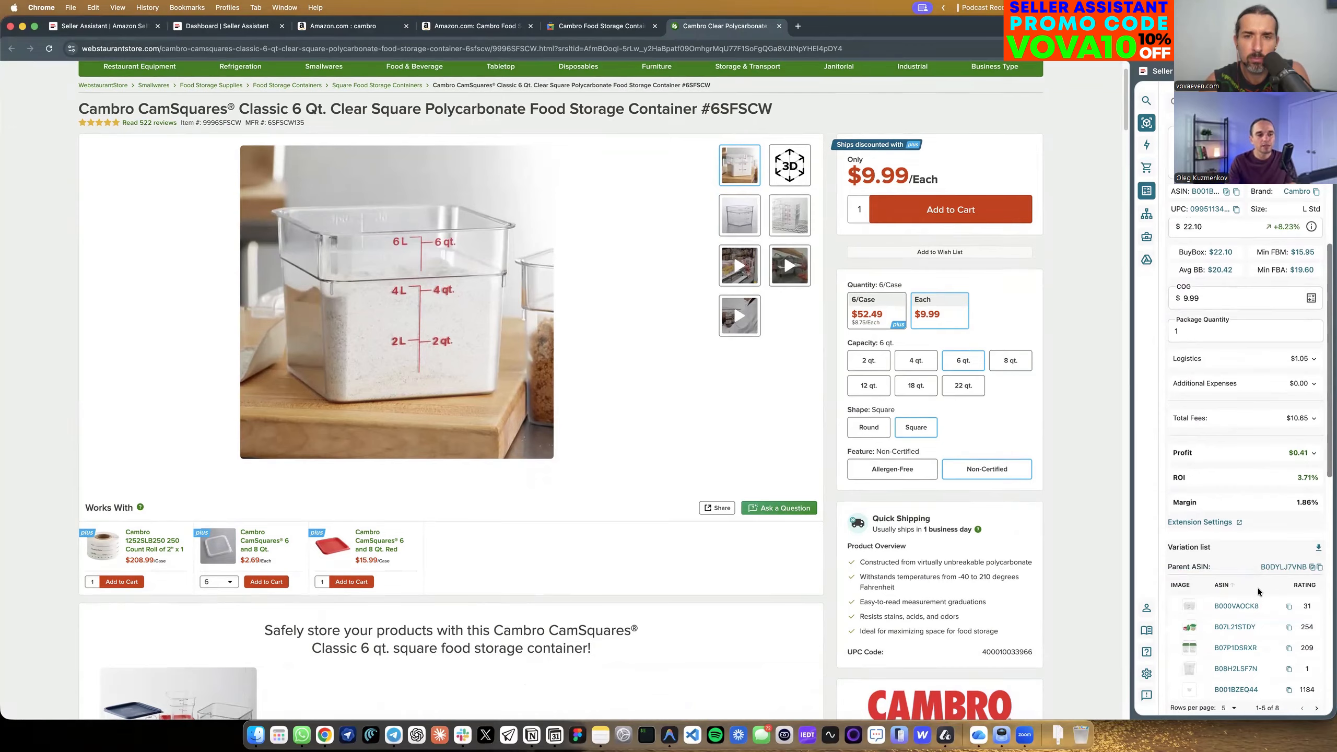
scroll(1258, 587, "down", 9)
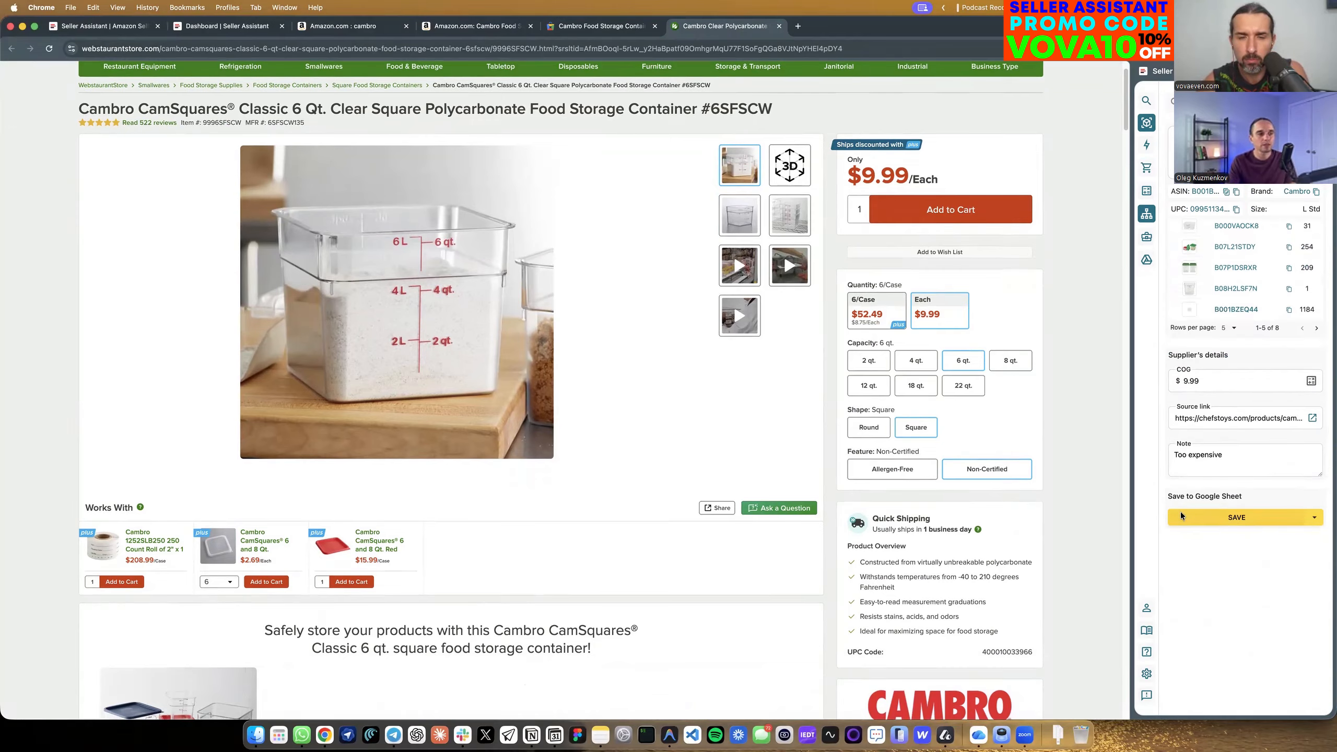
left_click(439, 50)
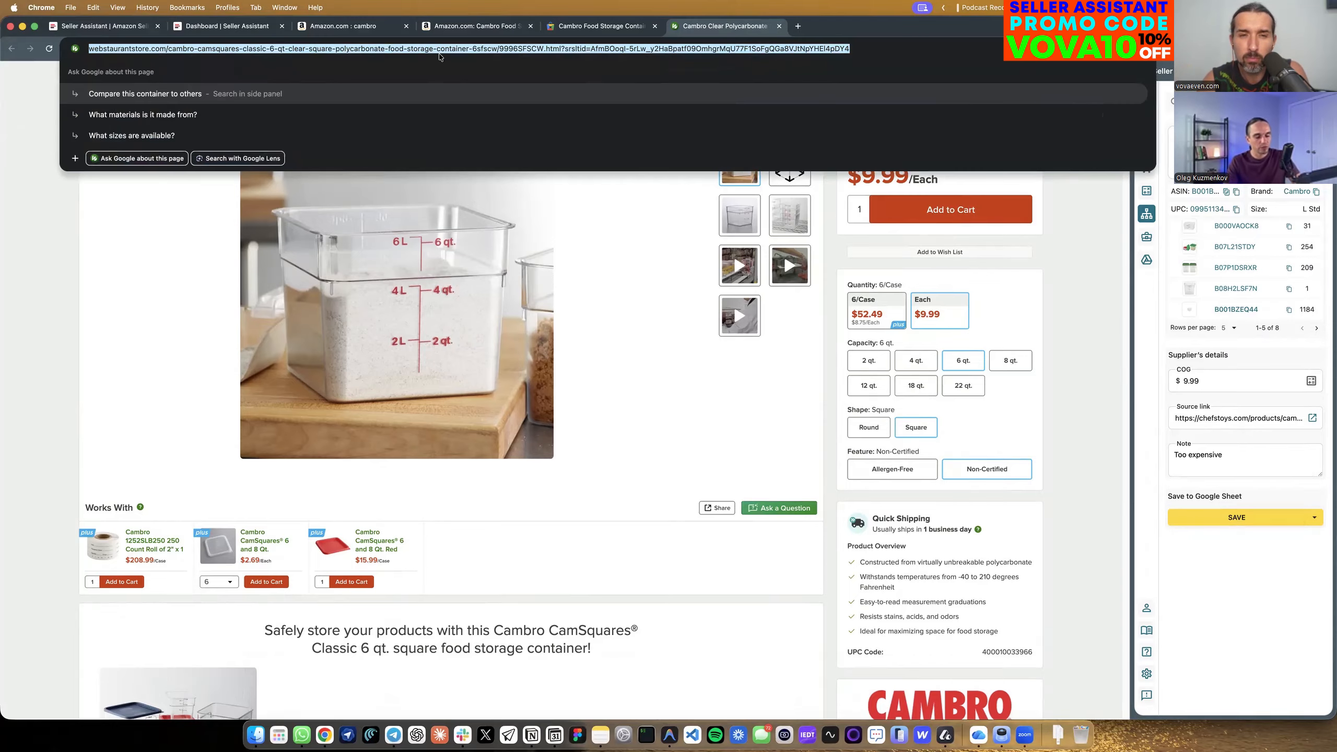
left_click(51, 108)
left_click(1249, 425)
key("super+a")
key("super+v")
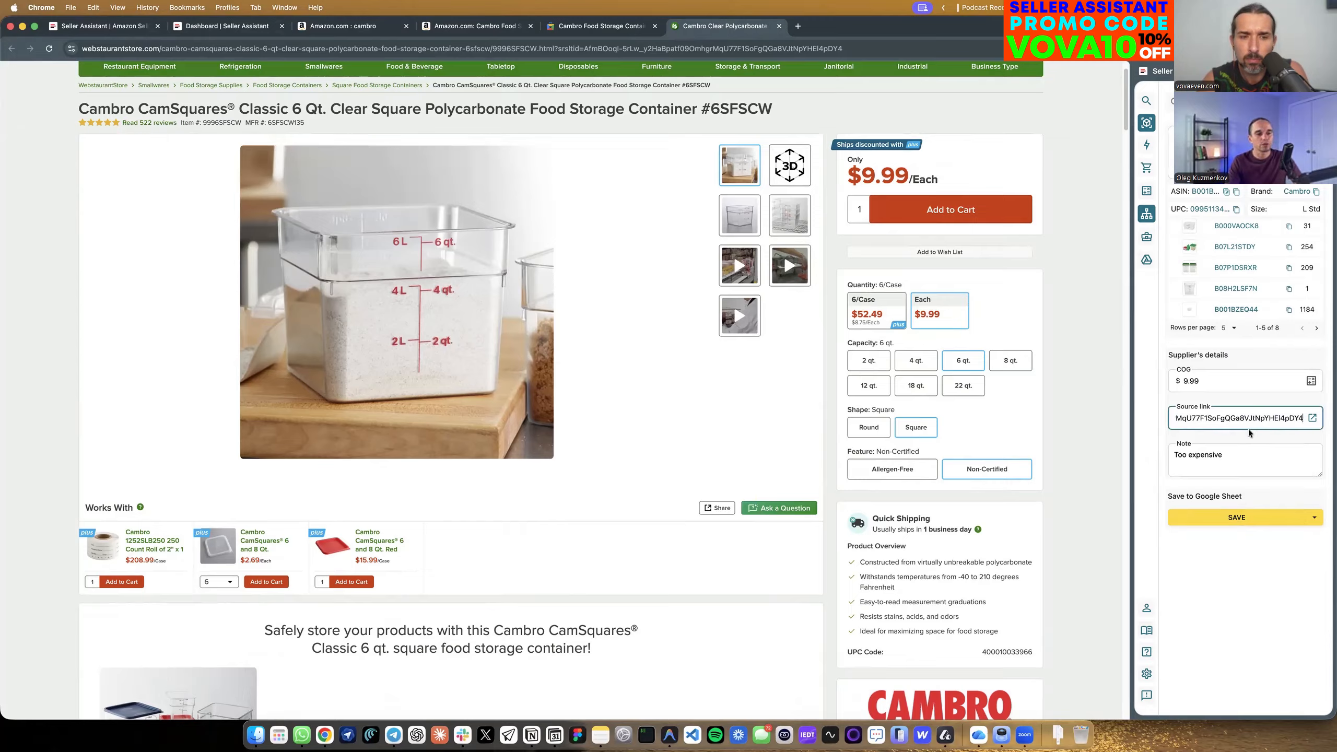
left_click(1168, 449)
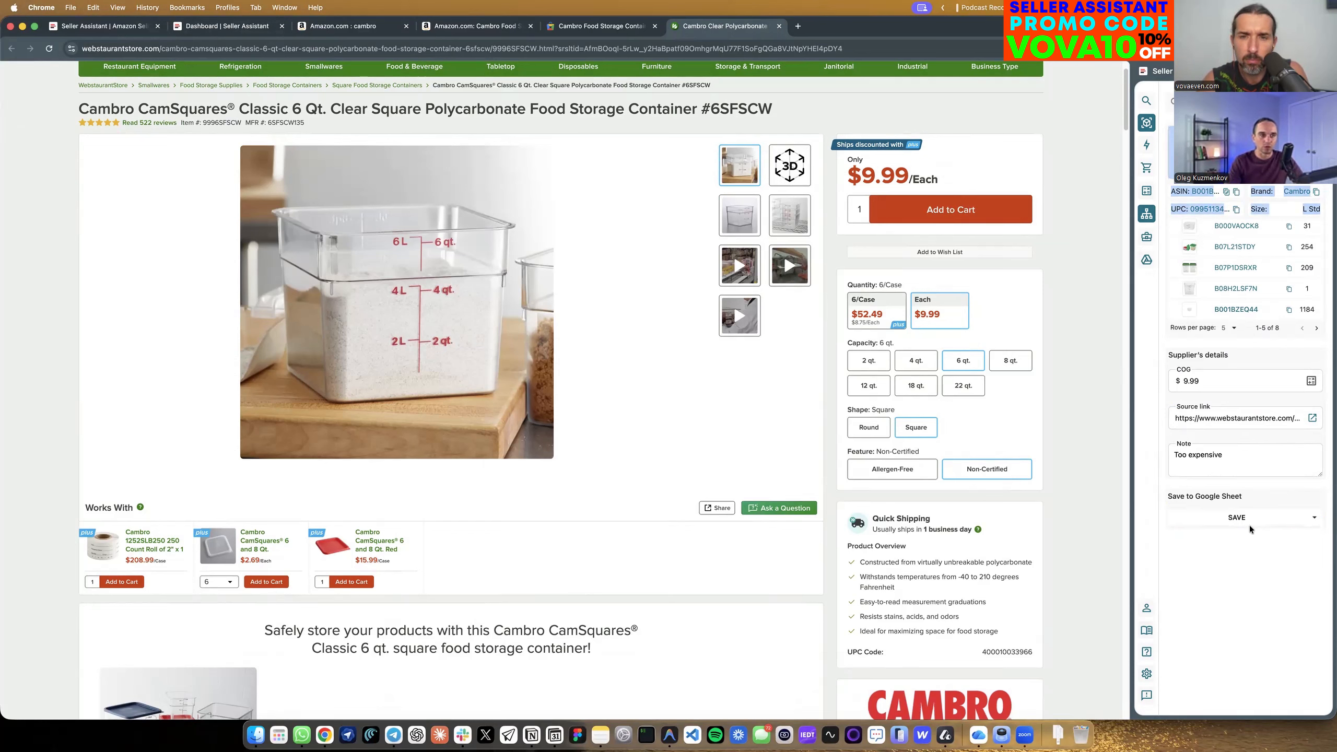
left_click(1239, 581)
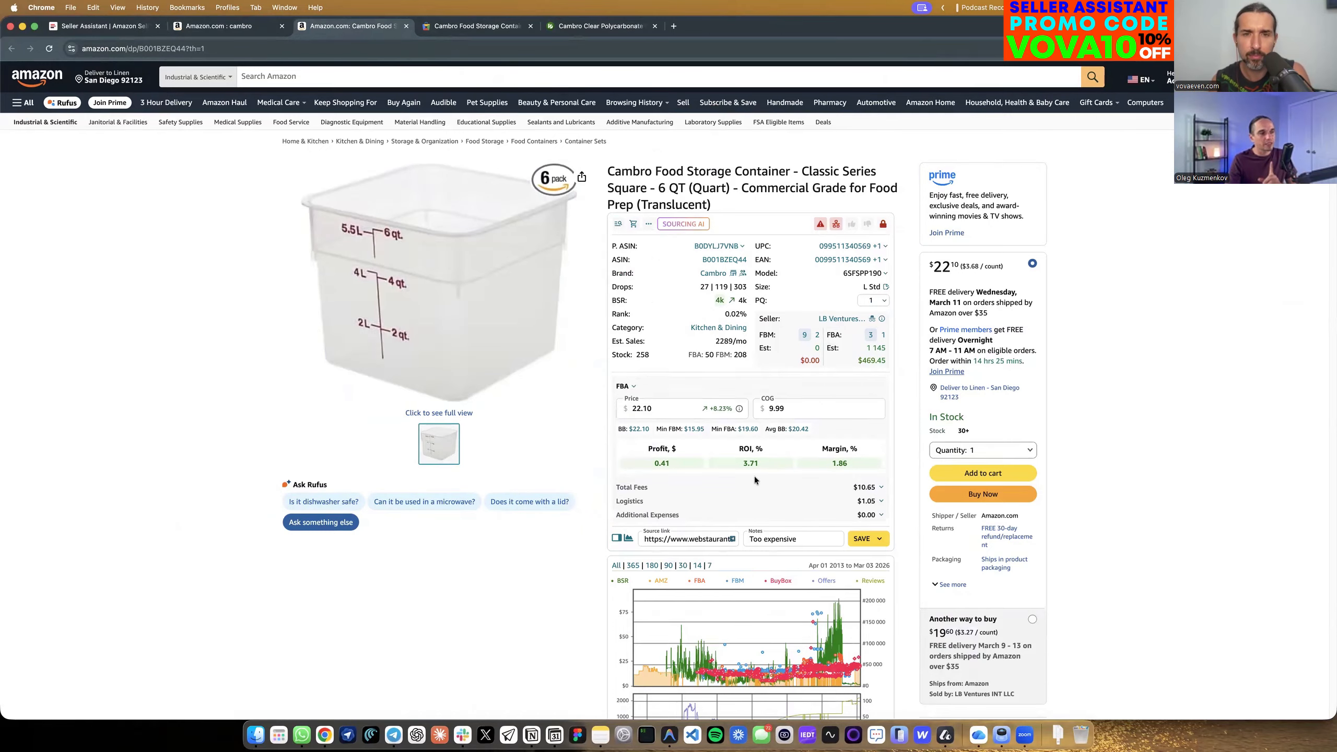
Send the Cambro brand from the Amazon listing to Brand Analyzer and add it for the amazon.com marketplace.
mouse_move(744, 454)
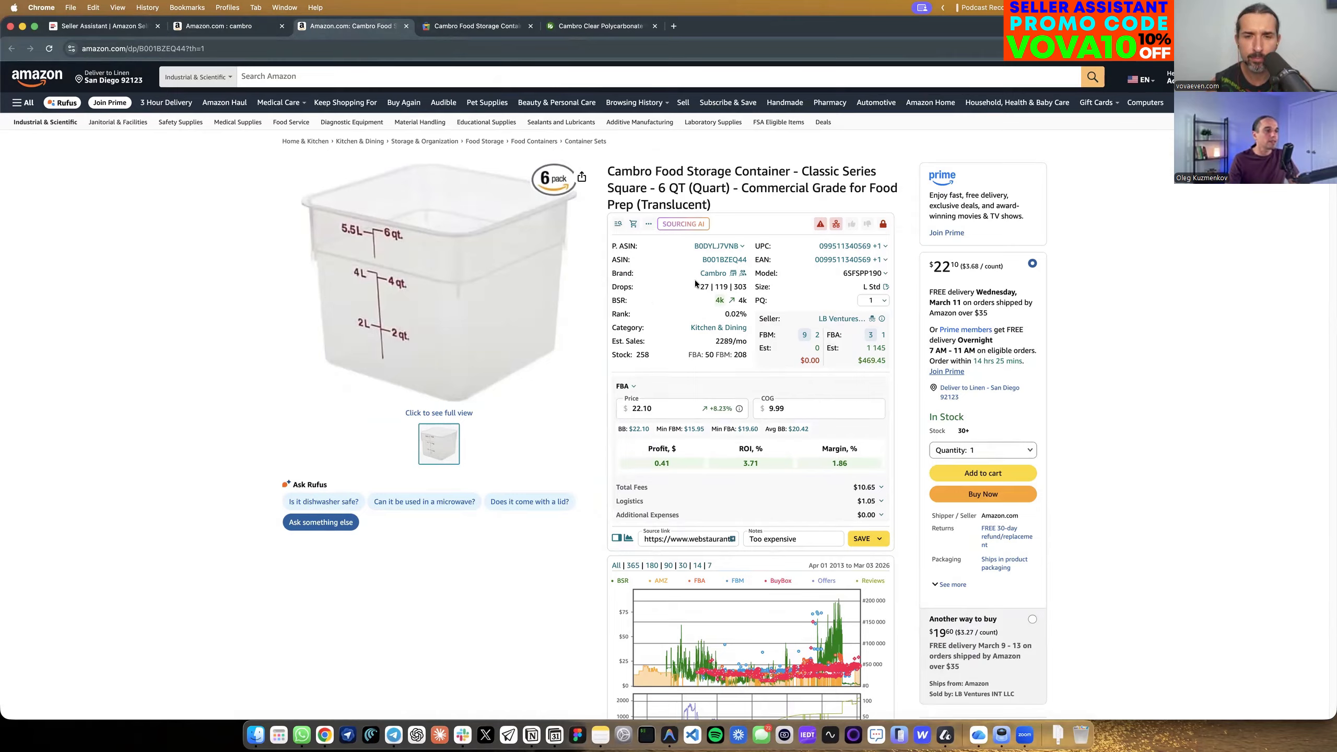
left_click(733, 273)
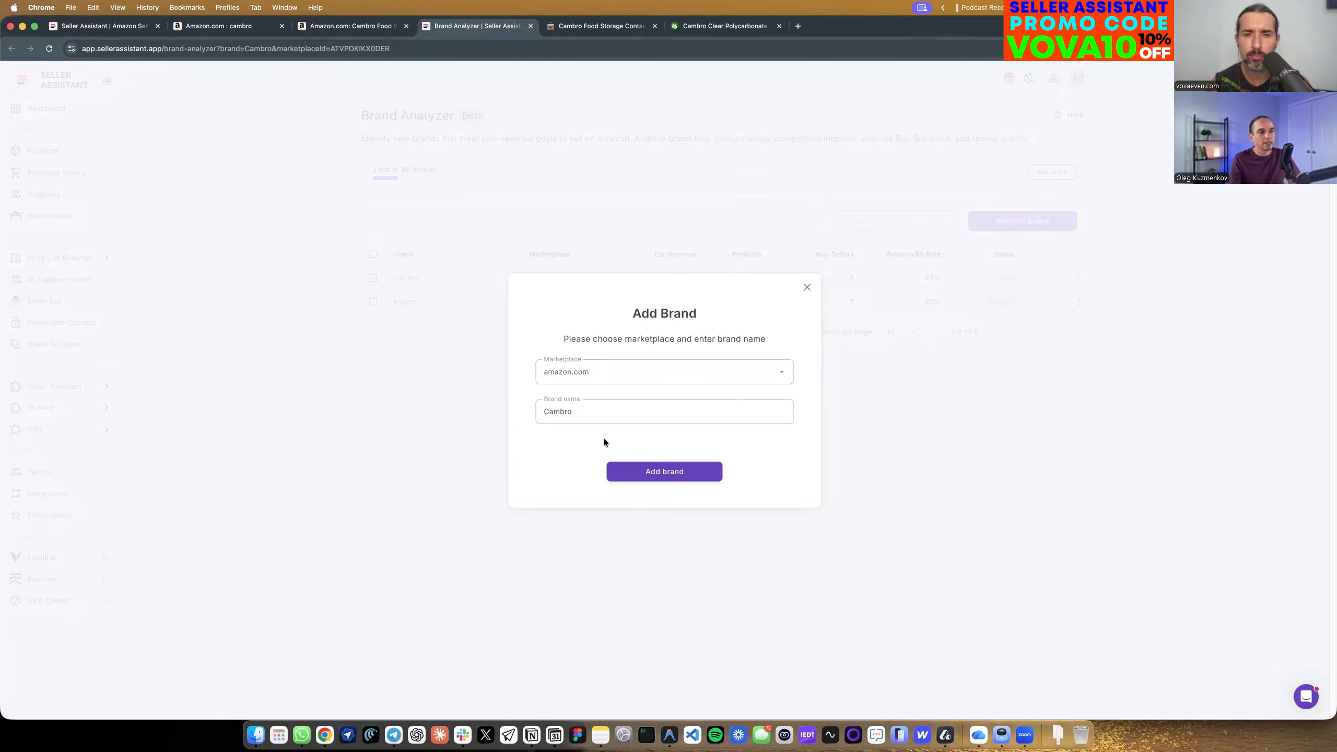
left_click(659, 471)
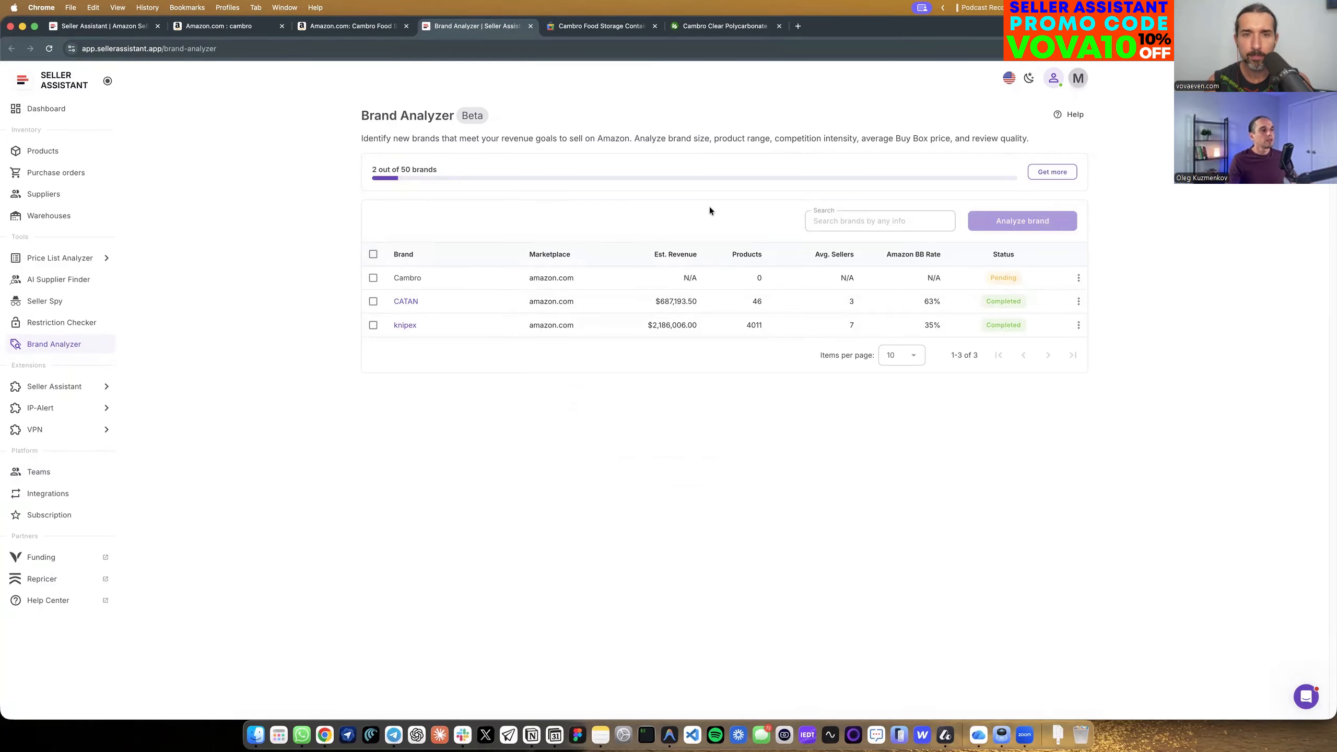
Open the LB Ventures storefront from the Cambro container's Amazon page and look through the seller's products.
left_click(370, 30)
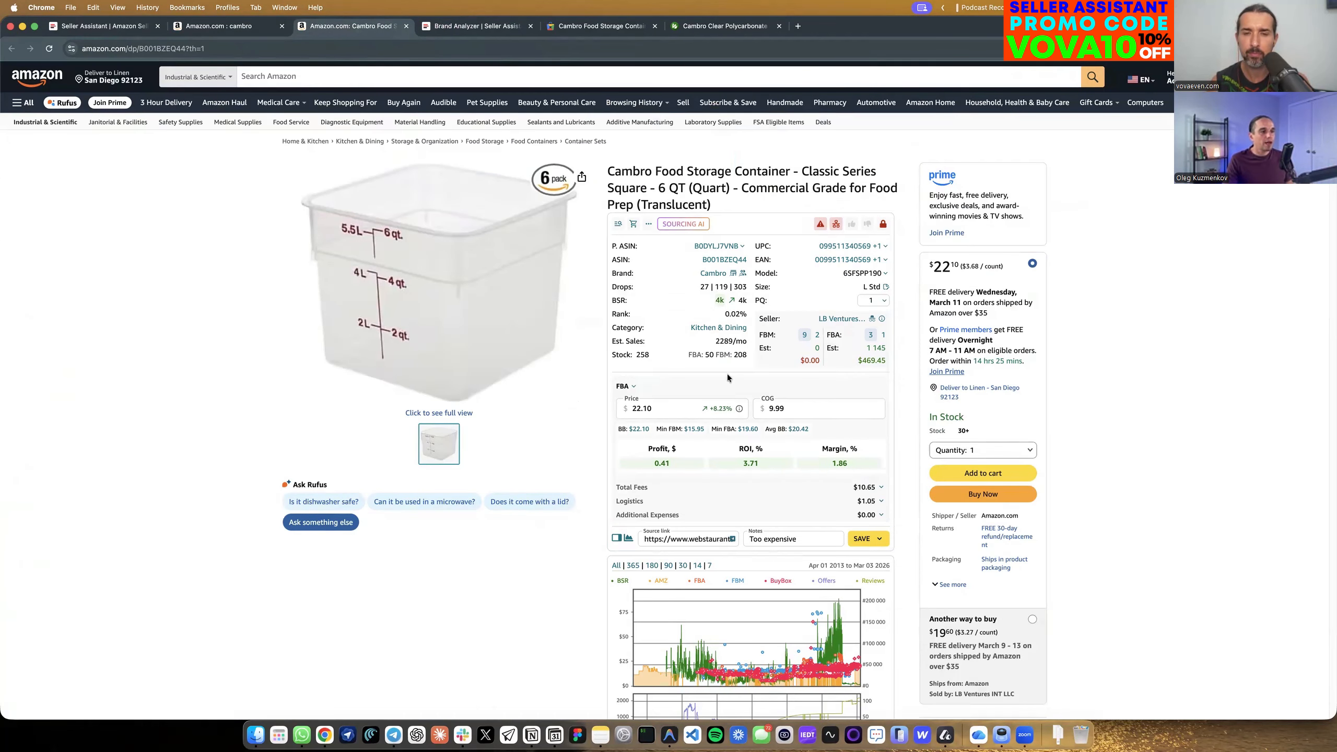
left_click(825, 319)
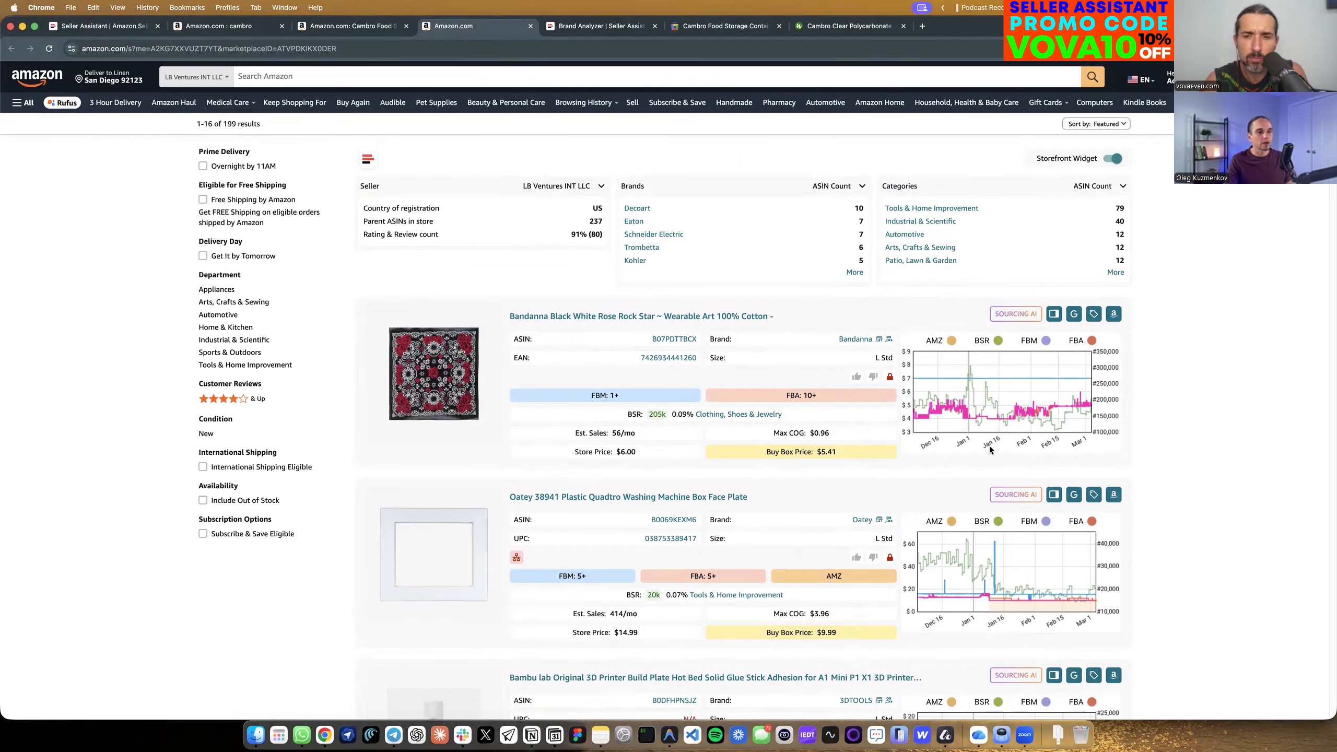
scroll(863, 485, "down", 3)
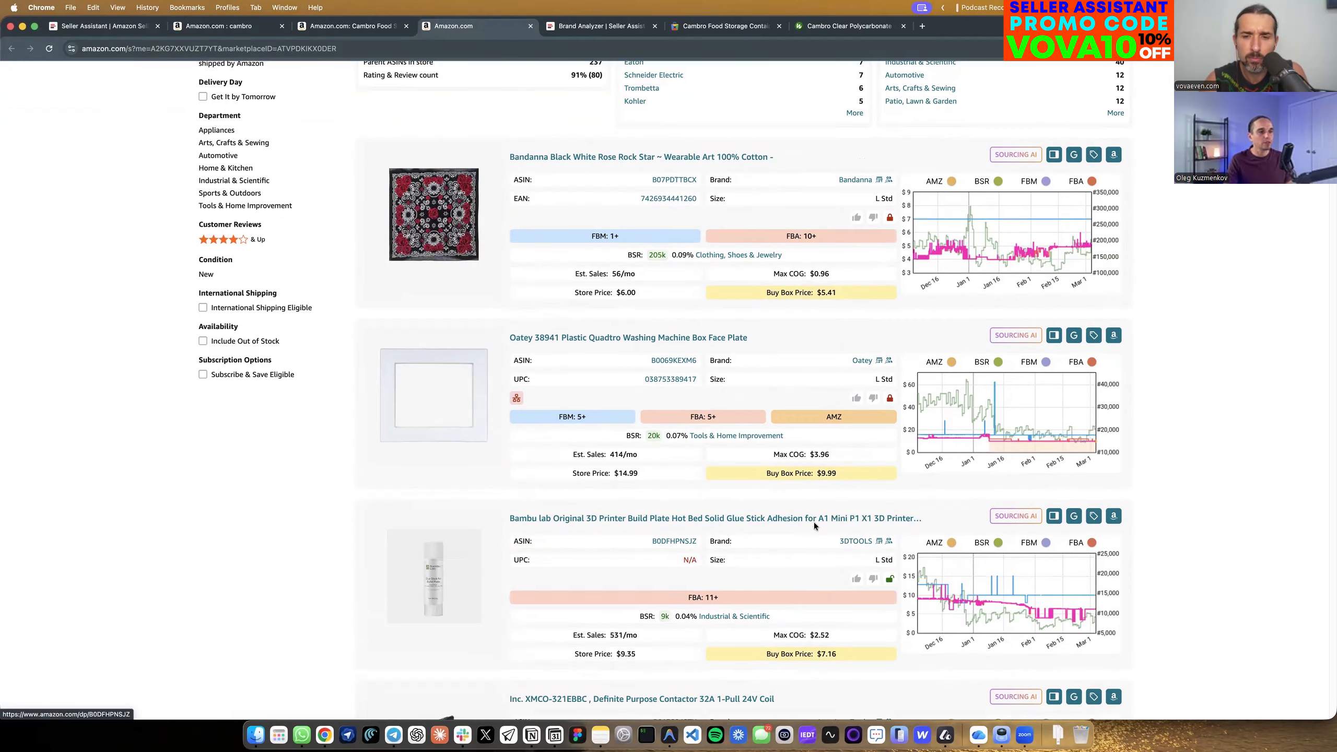
scroll(814, 526, "up", 3)
Review the Bandanna product's profit data in the side panel, close the panel and return to the Cambro container's page.
left_click(1054, 316)
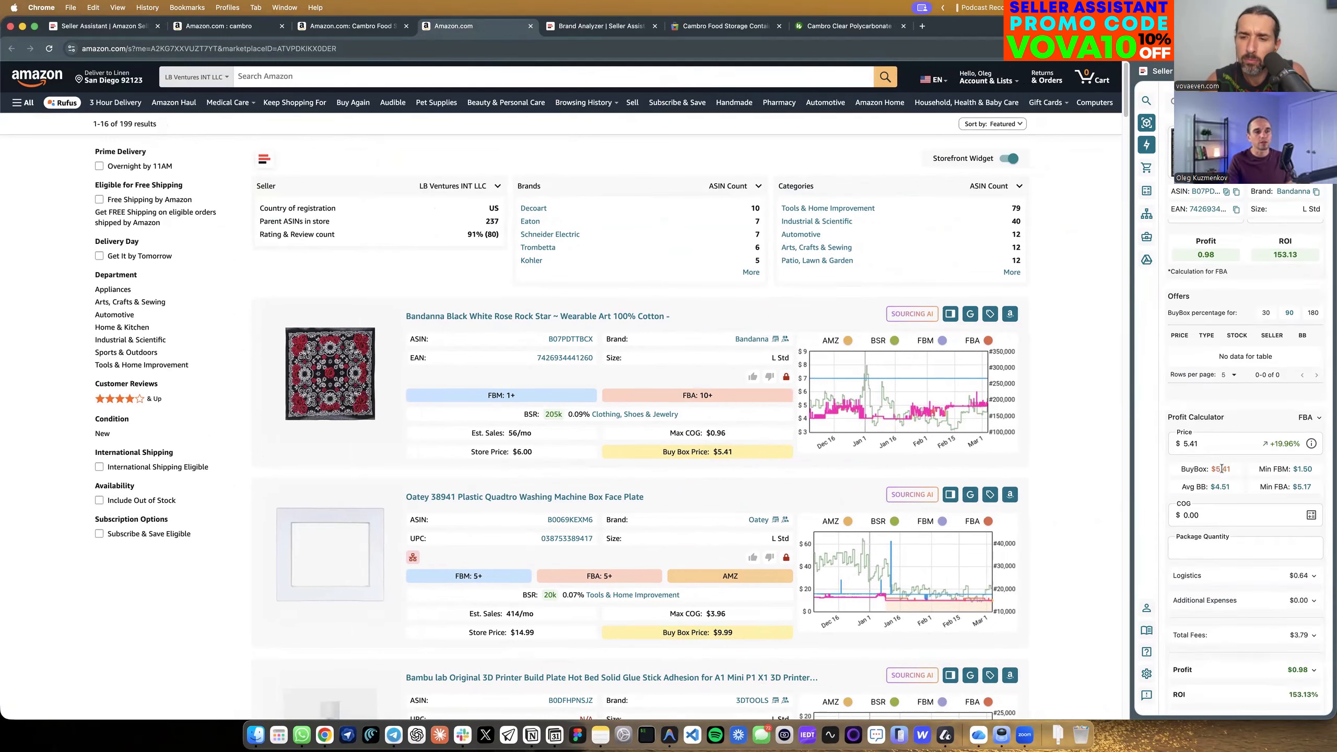
scroll(753, 500, "down", 5)
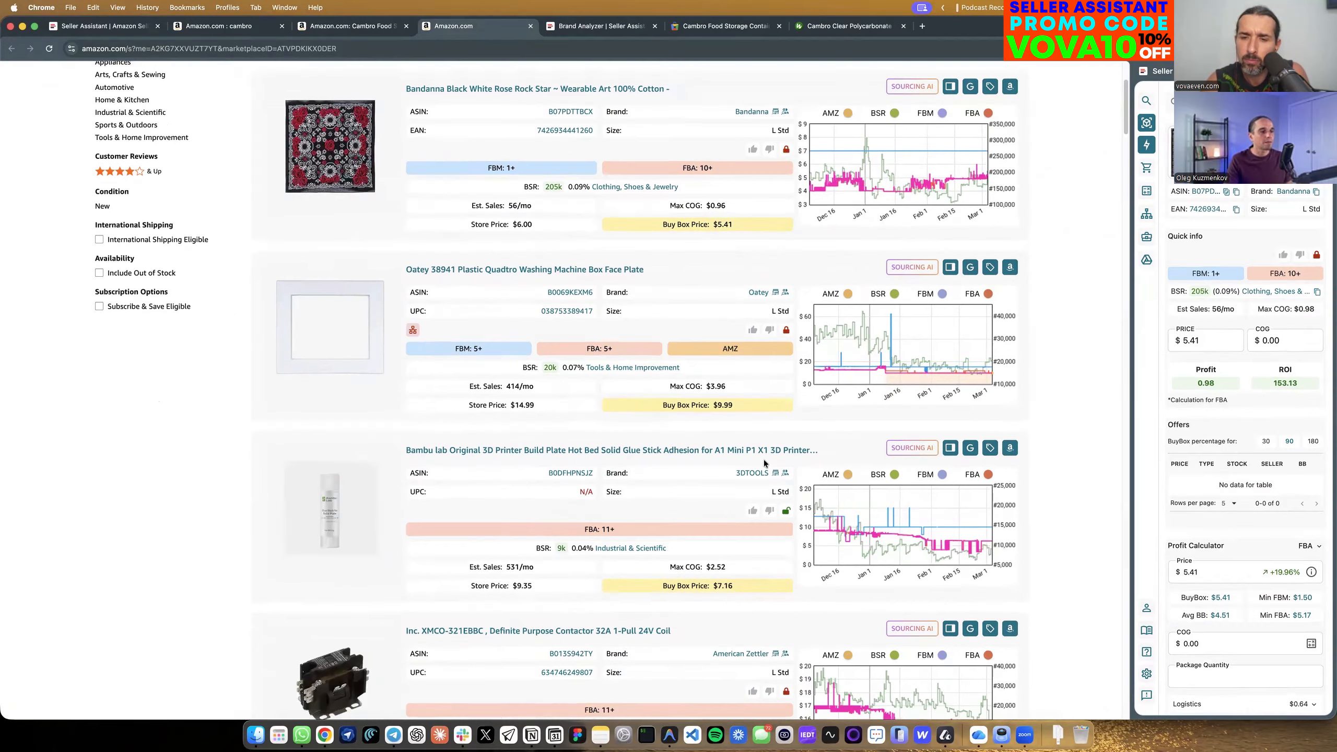
scroll(811, 422, "up", 5)
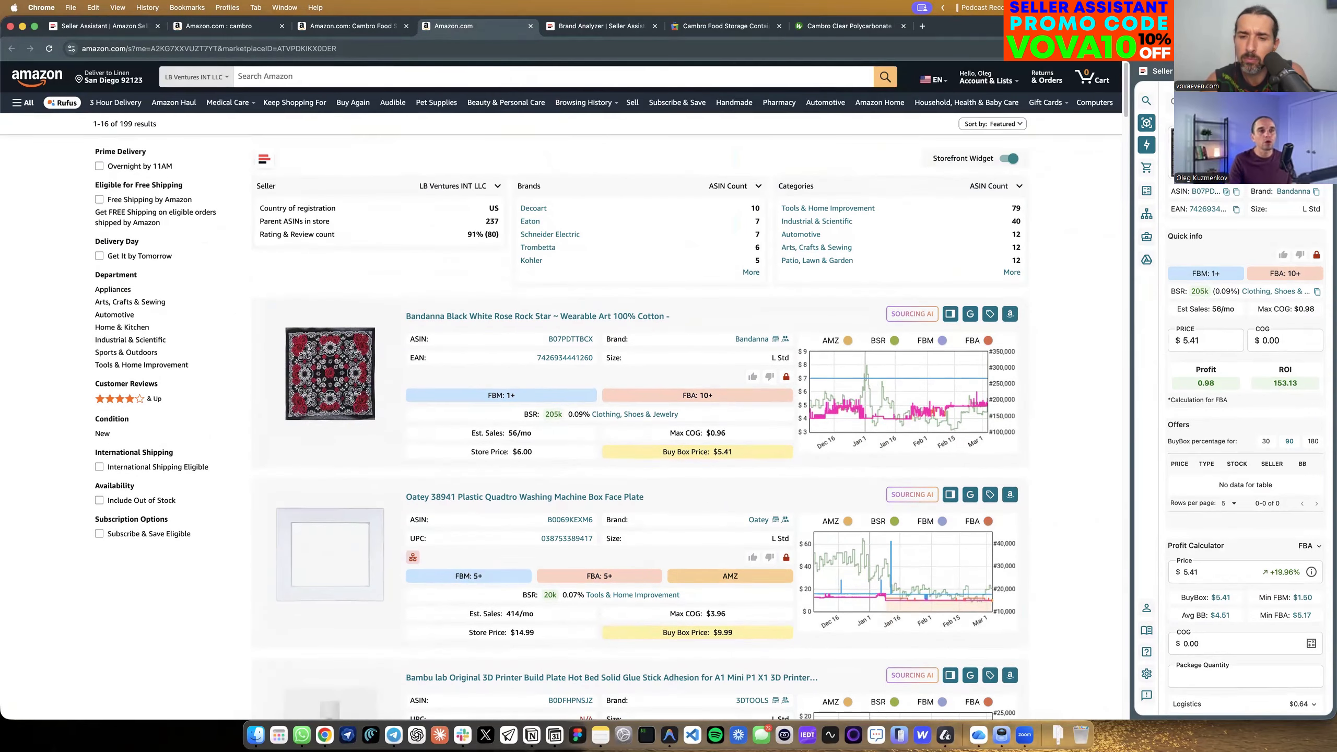
left_click(1324, 72)
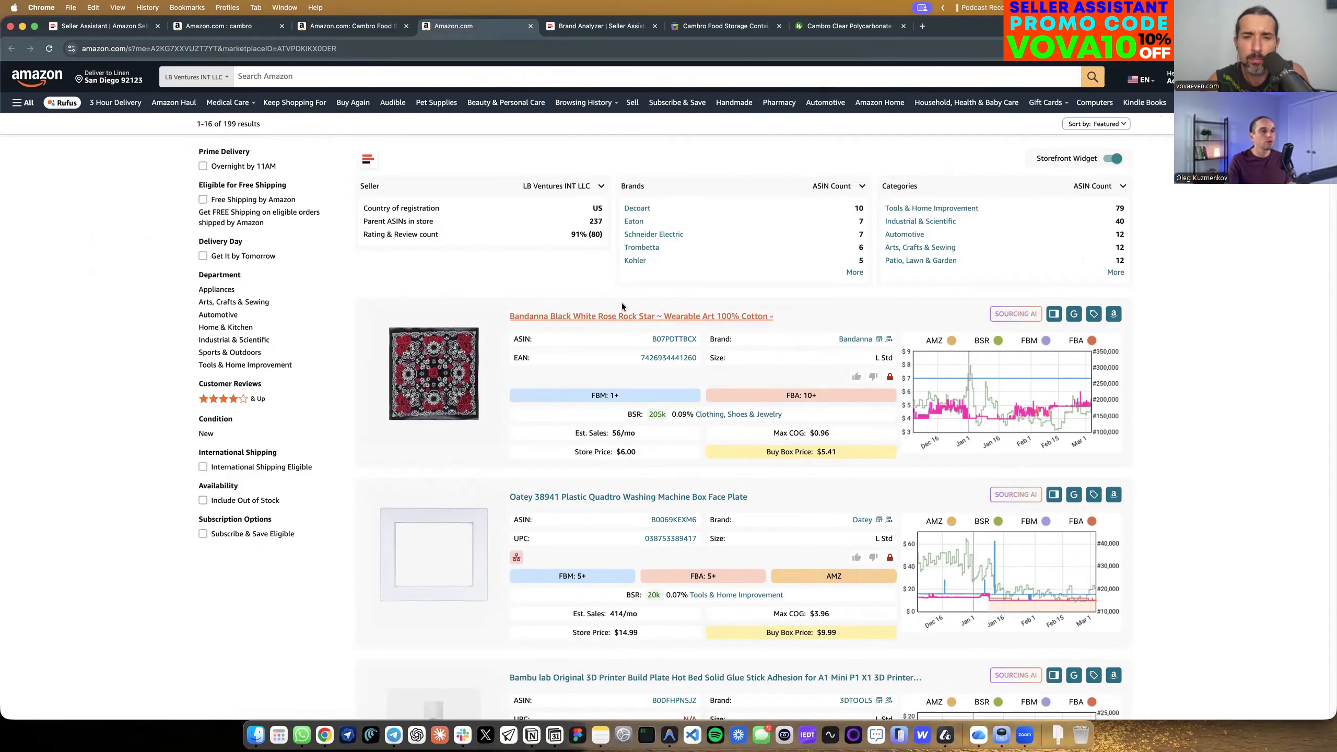
left_click(350, 25)
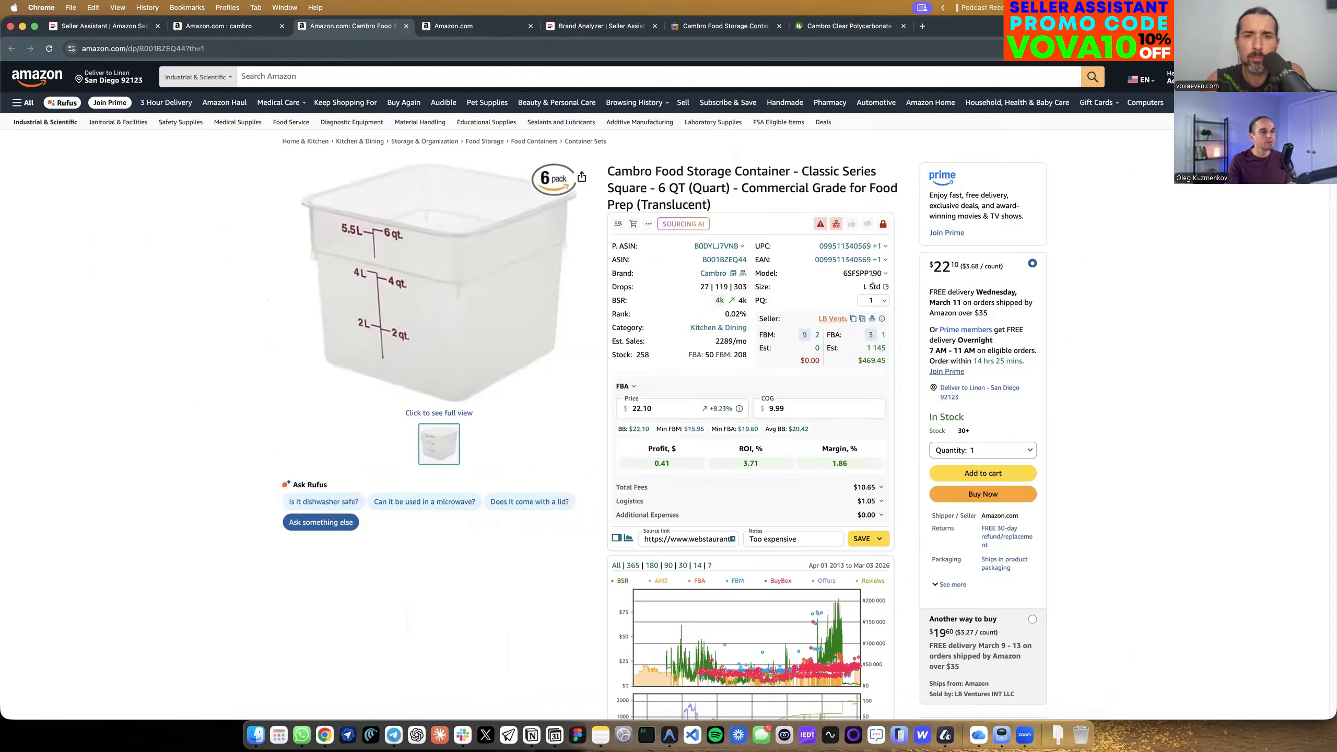
Start tracking the LB Ventures seller in Seller Spy from the Cambro listing and open its list of added products.
left_click(872, 319)
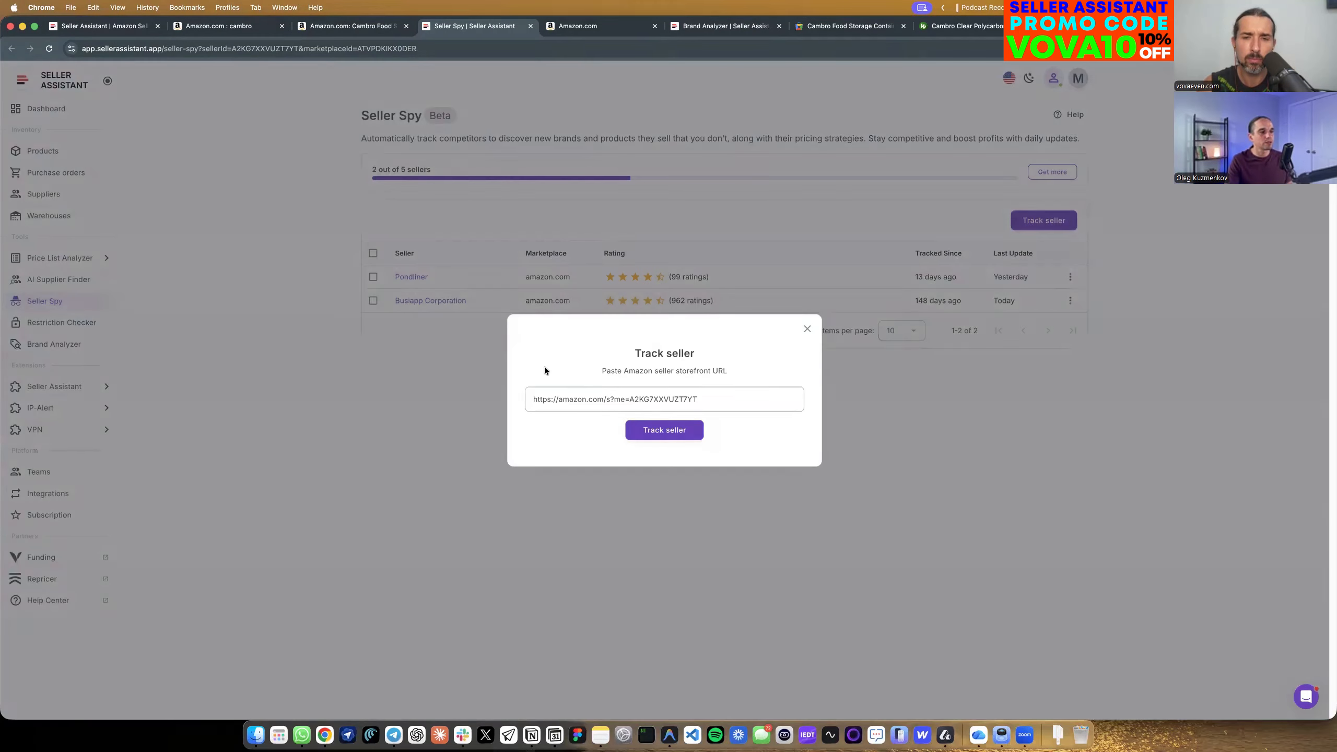
left_click(660, 429)
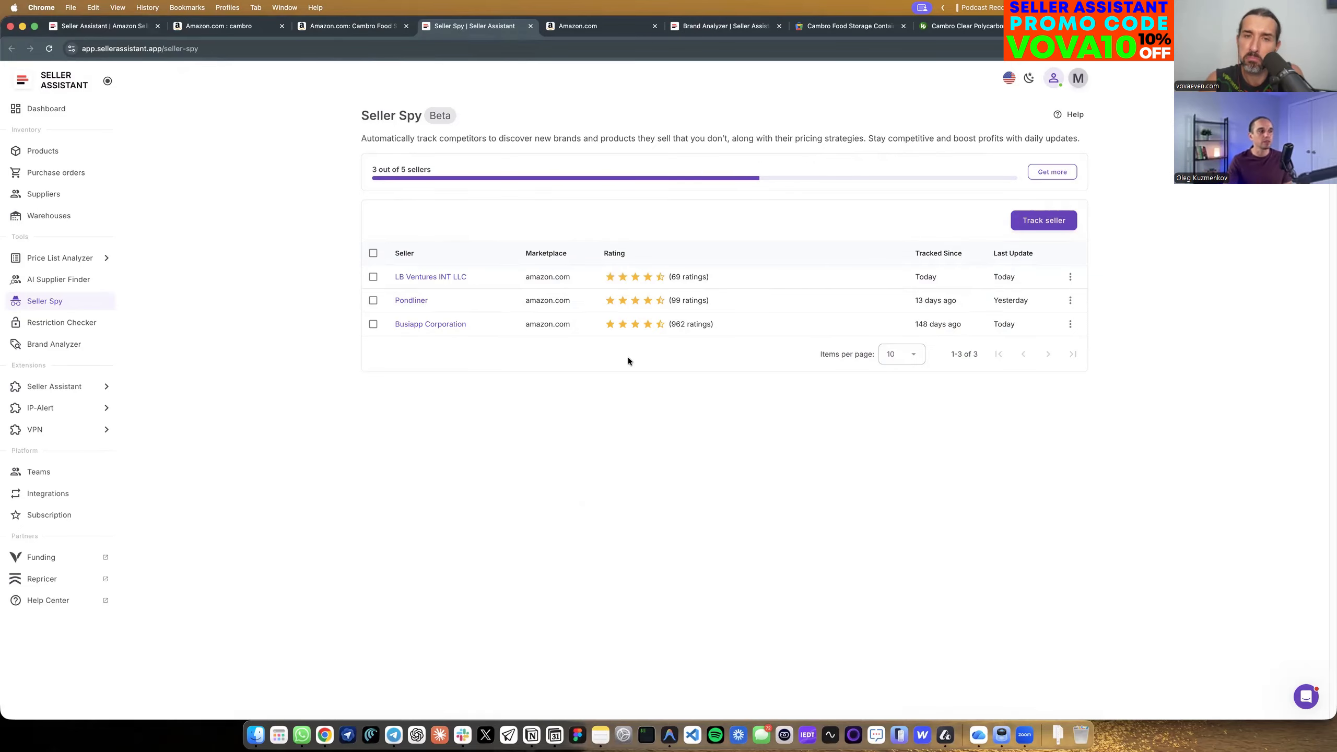
left_click(439, 277)
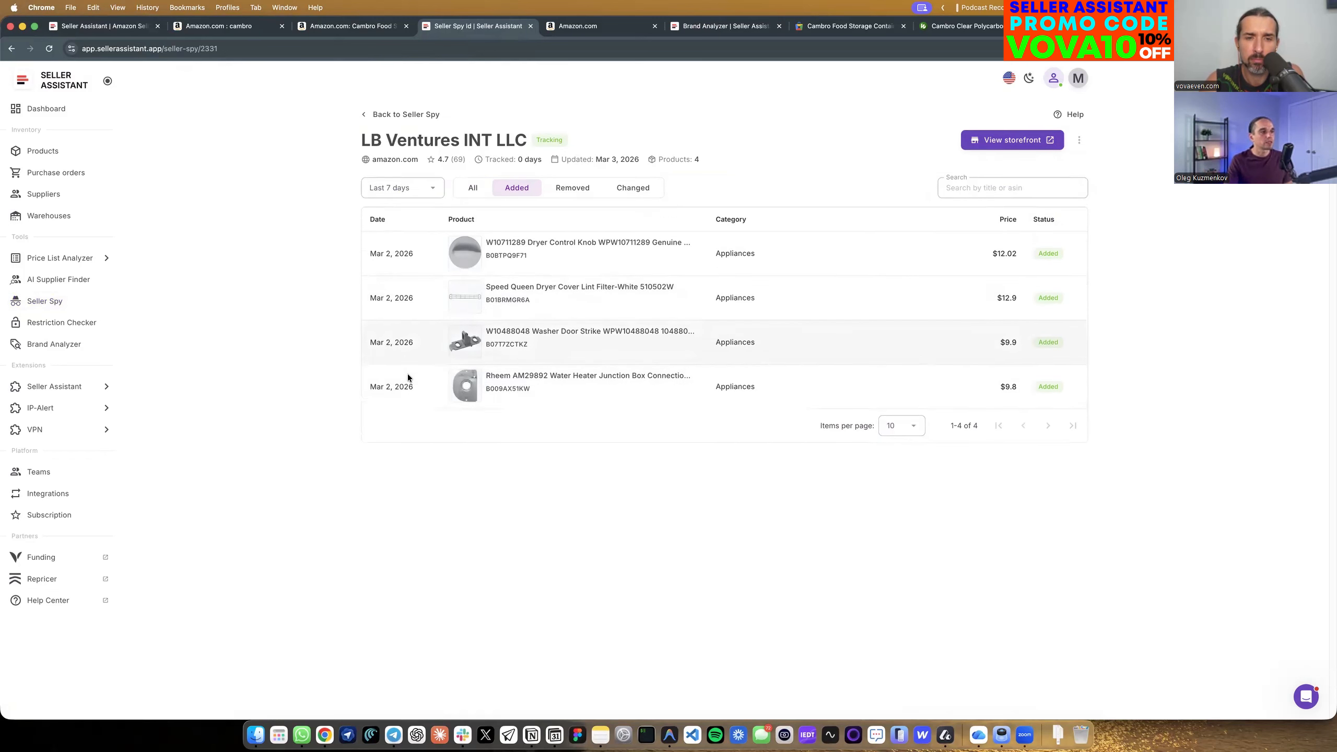
left_click(473, 188)
left_click(510, 190)
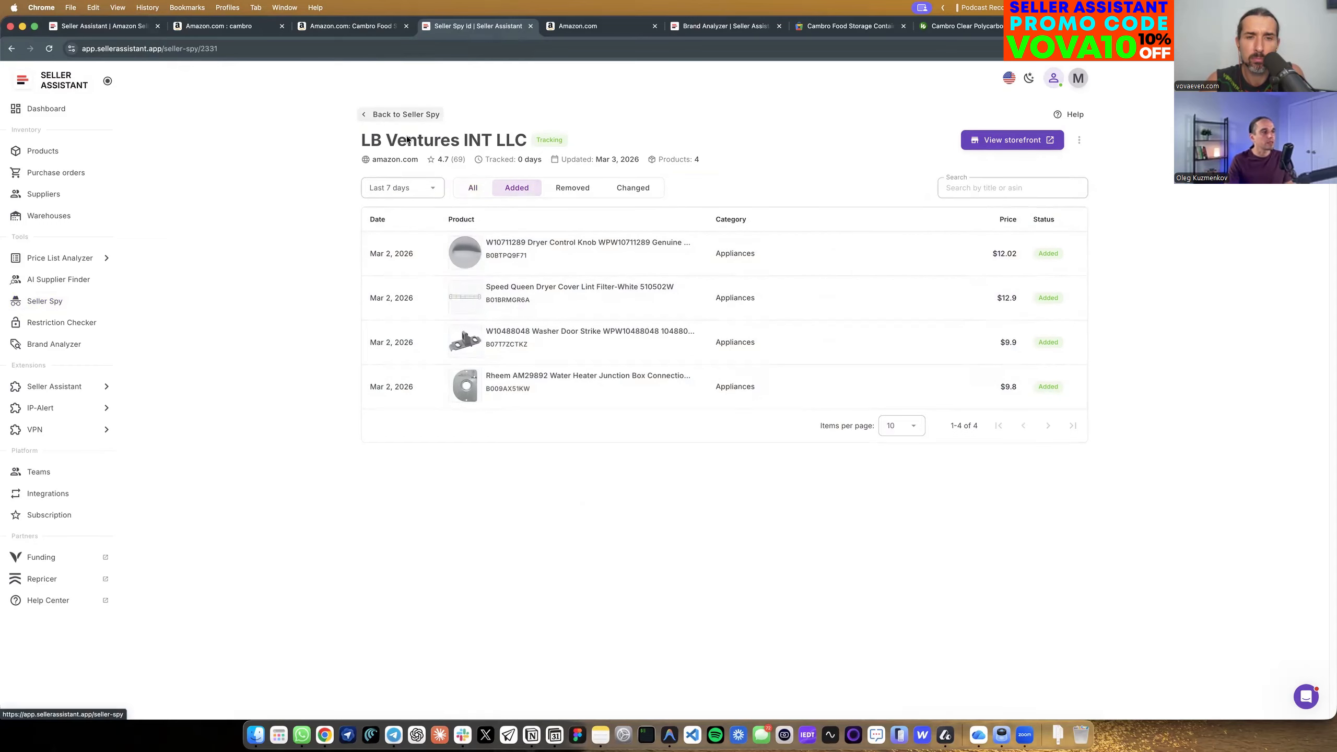
Open the tracked seller Pondliner in Seller Spy, reload its page and check its number of products.
left_click(394, 115)
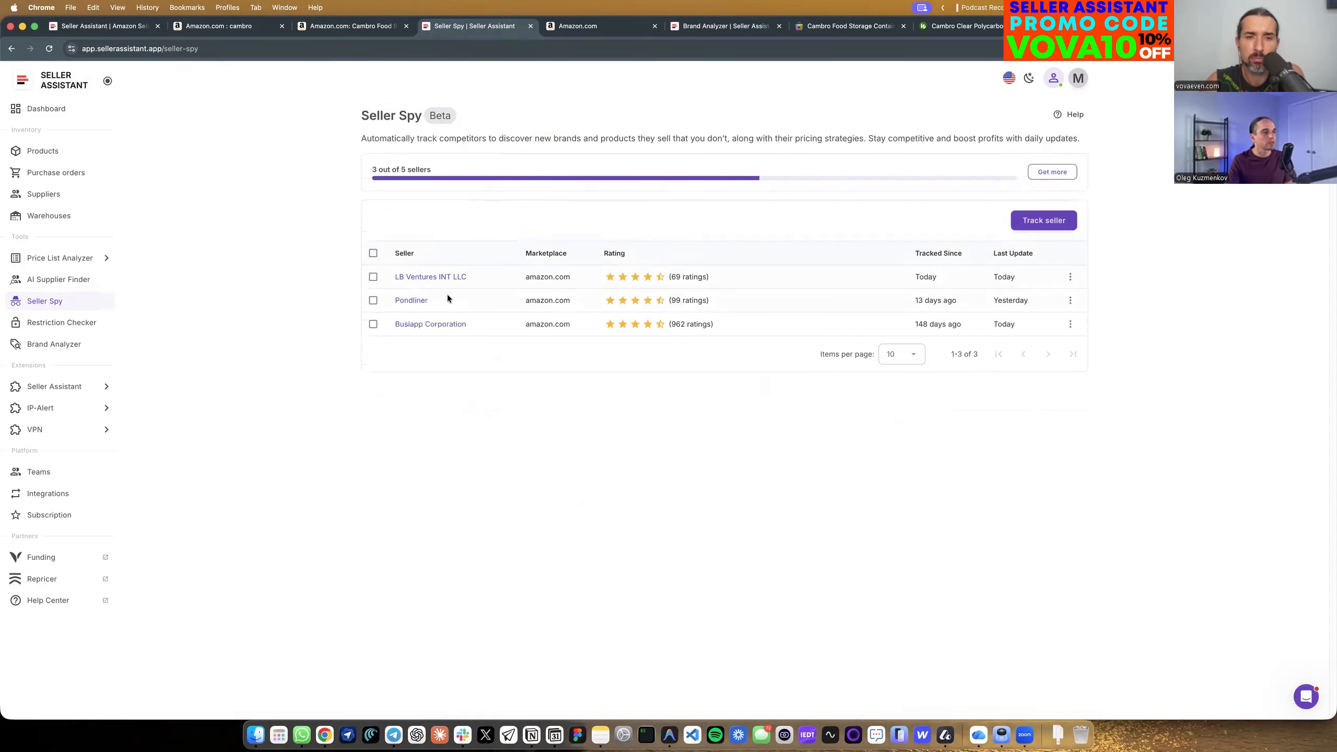
left_click(411, 301)
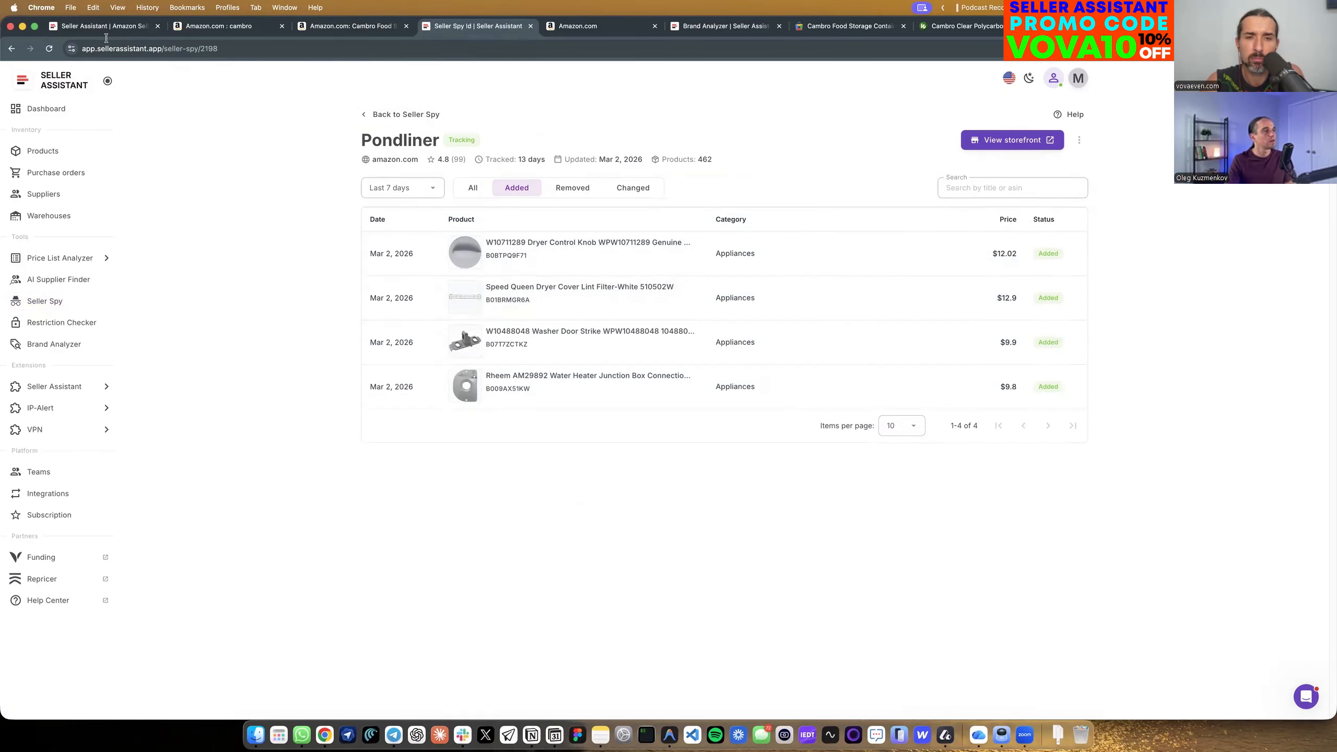
left_click(49, 48)
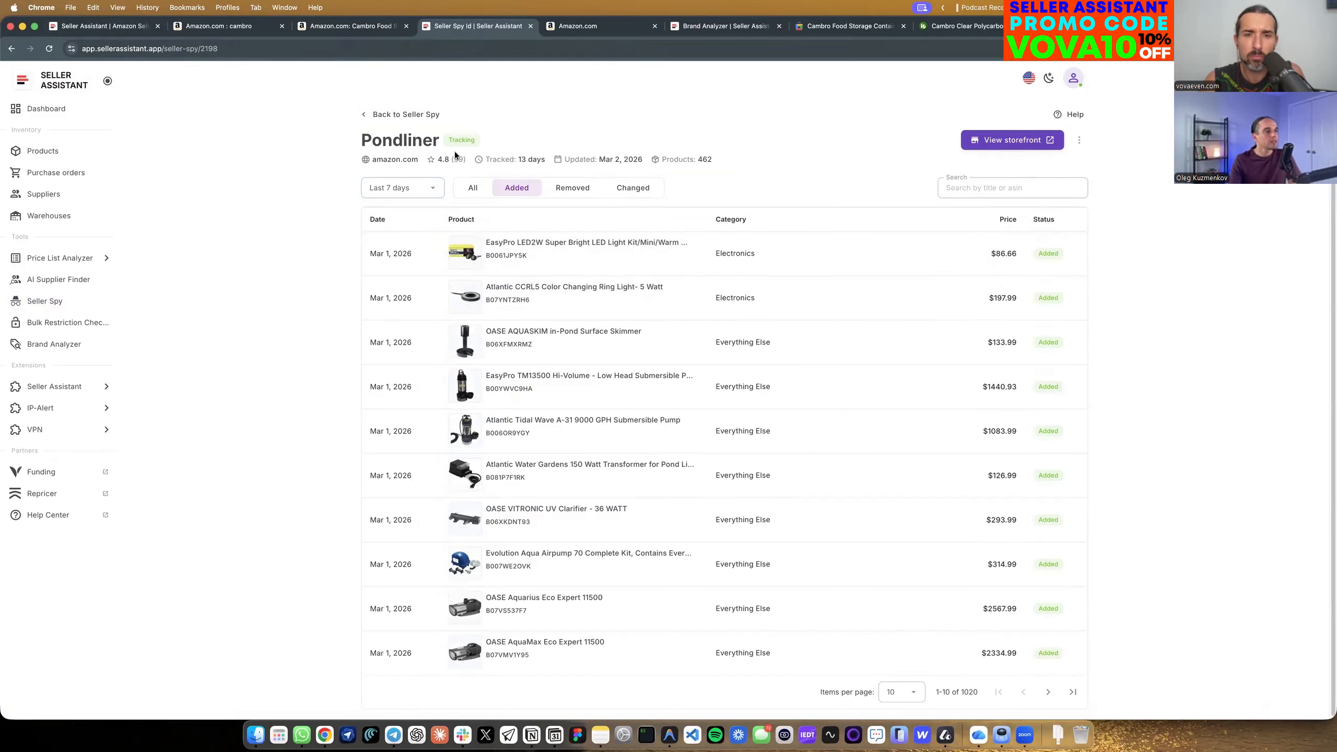
double_click(701, 160)
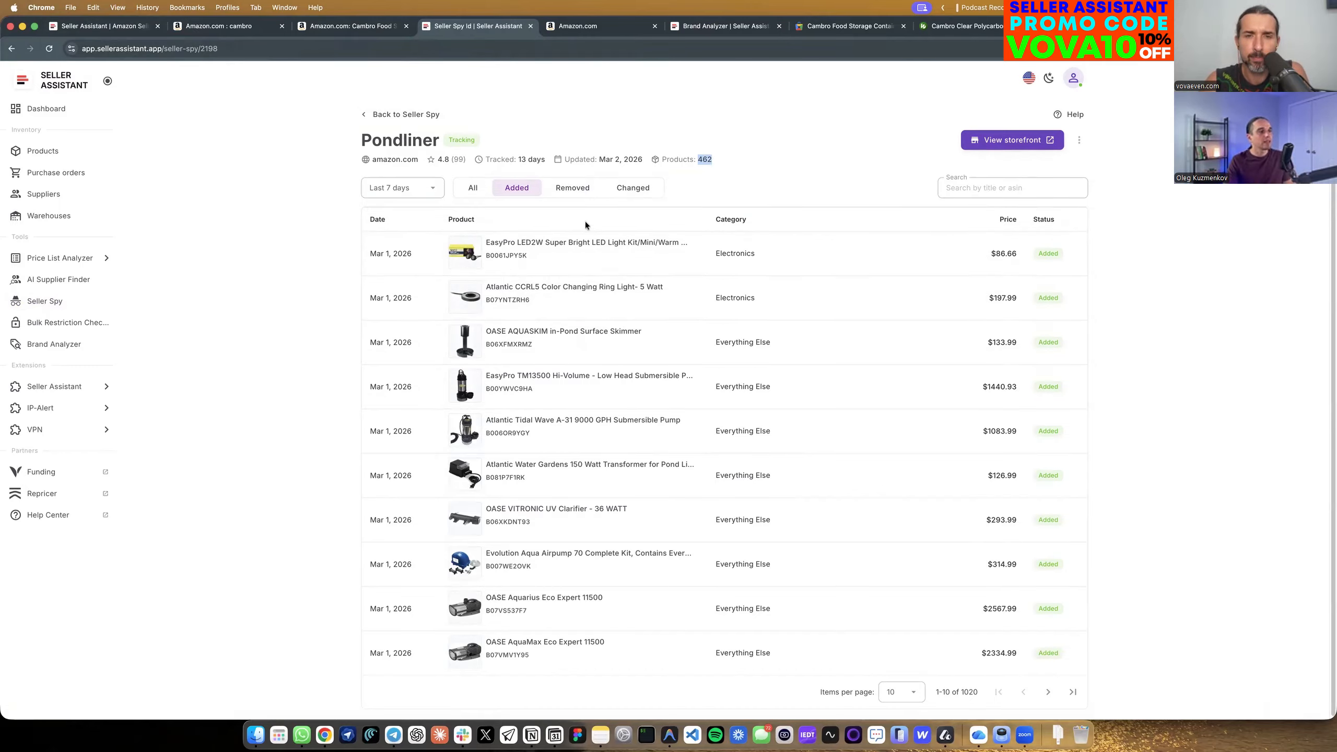
Compare the products Pondliner added and removed over the last 7 days.
left_click(569, 189)
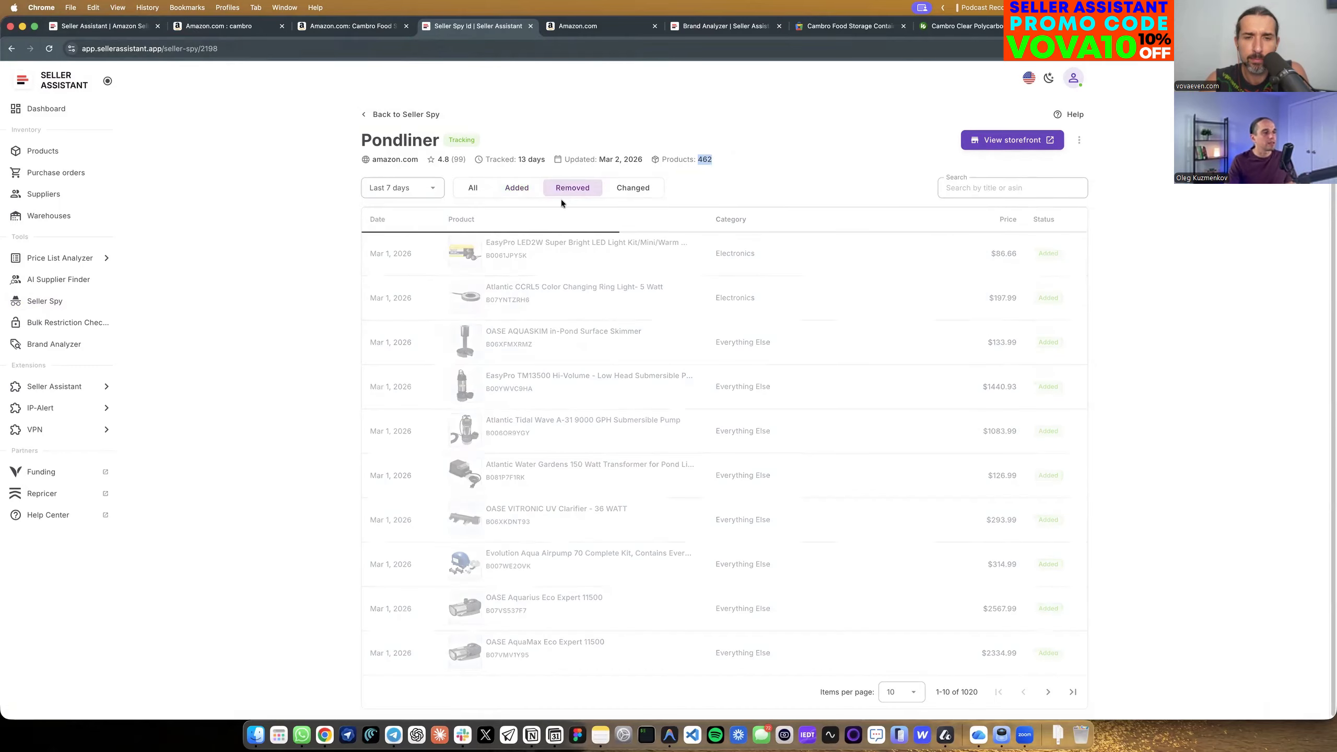
left_click(517, 189)
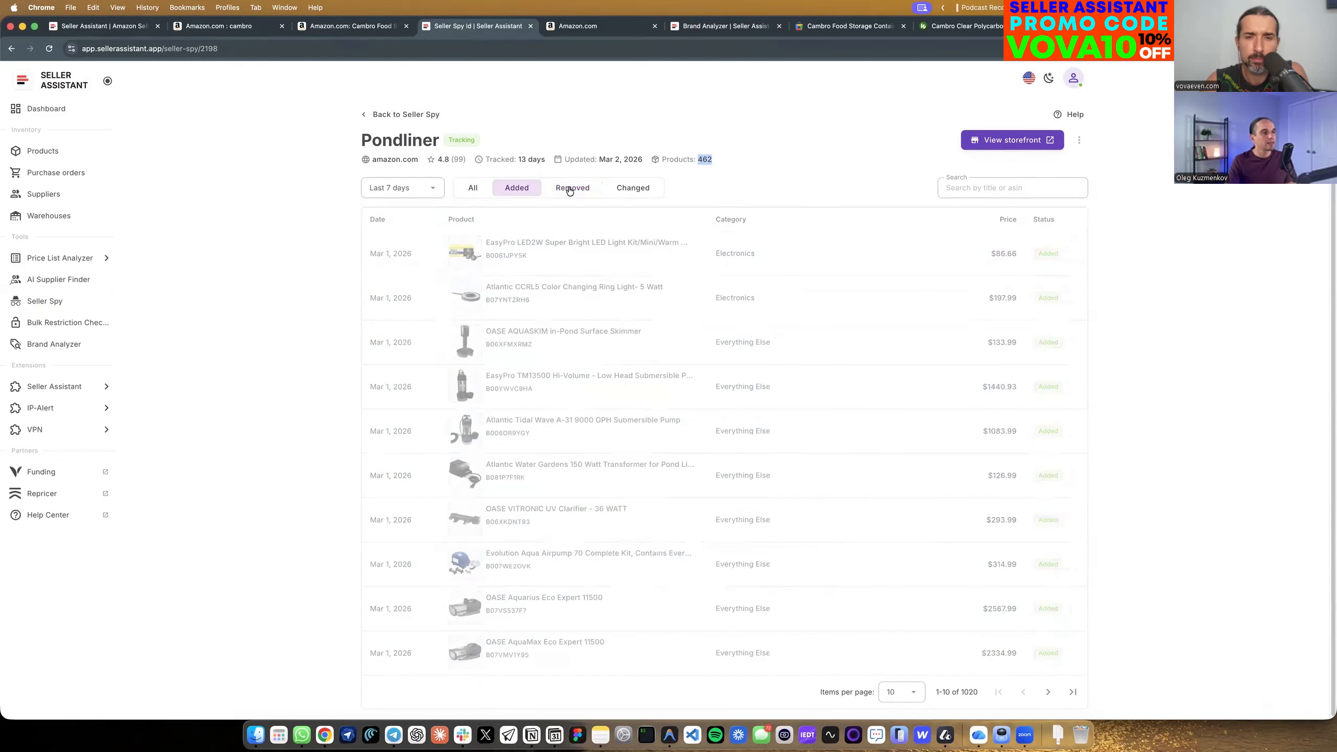
left_click(571, 188)
left_click(511, 191)
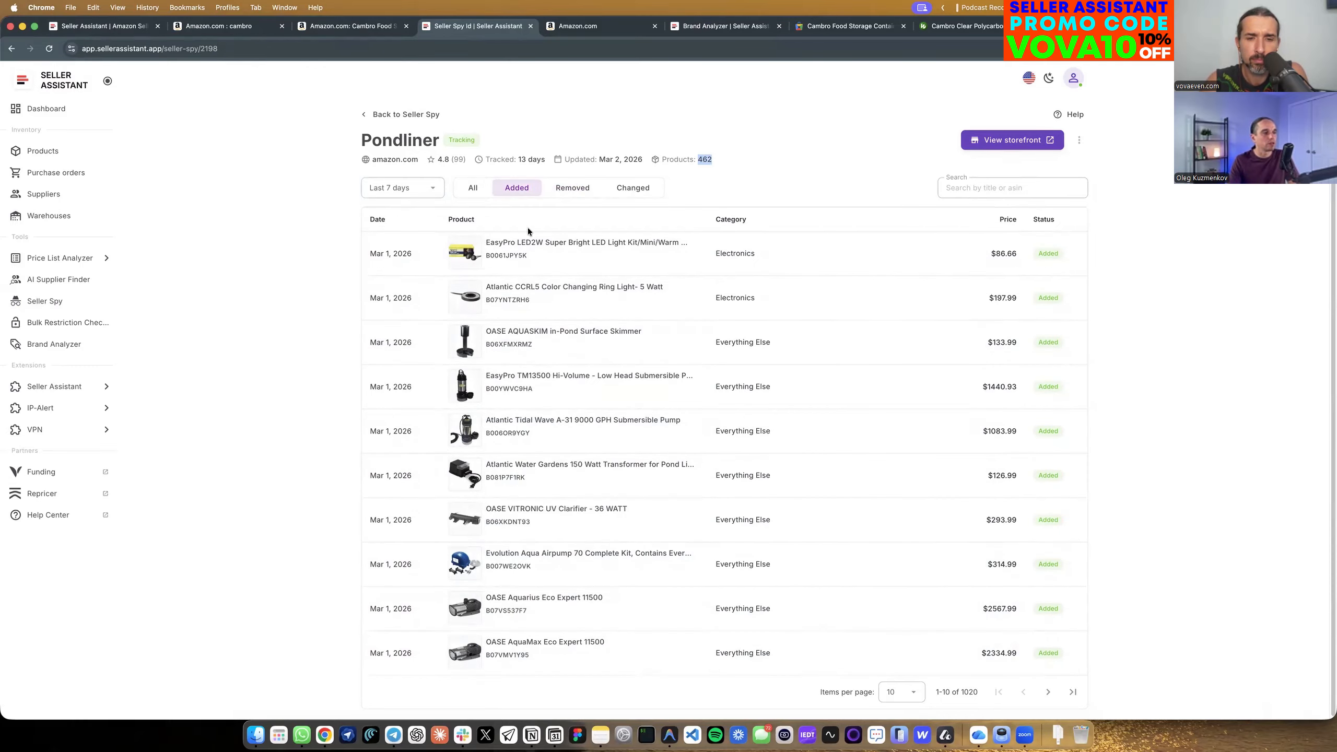
scroll(524, 233, "down", 1)
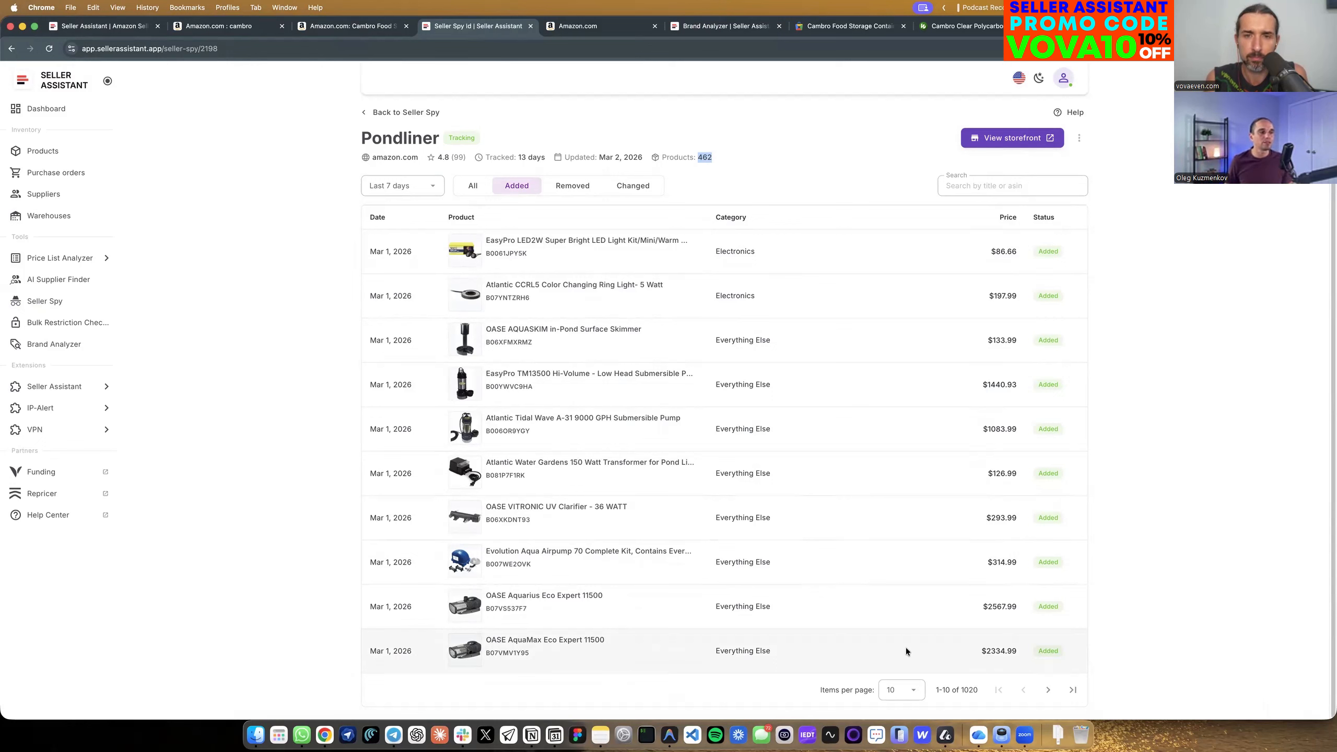
left_click(561, 185)
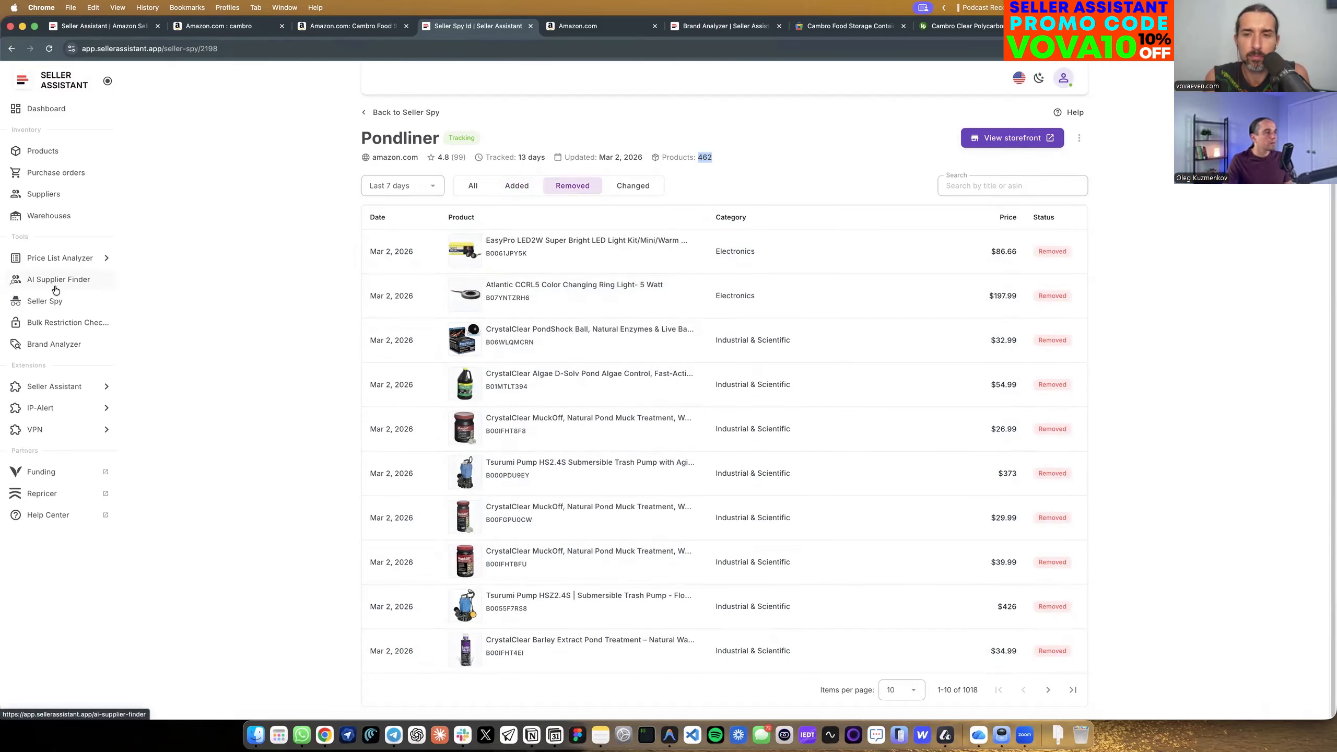
Open the CATAN brand's report in Brand Analyzer and dismiss its introductory tour.
left_click(49, 197)
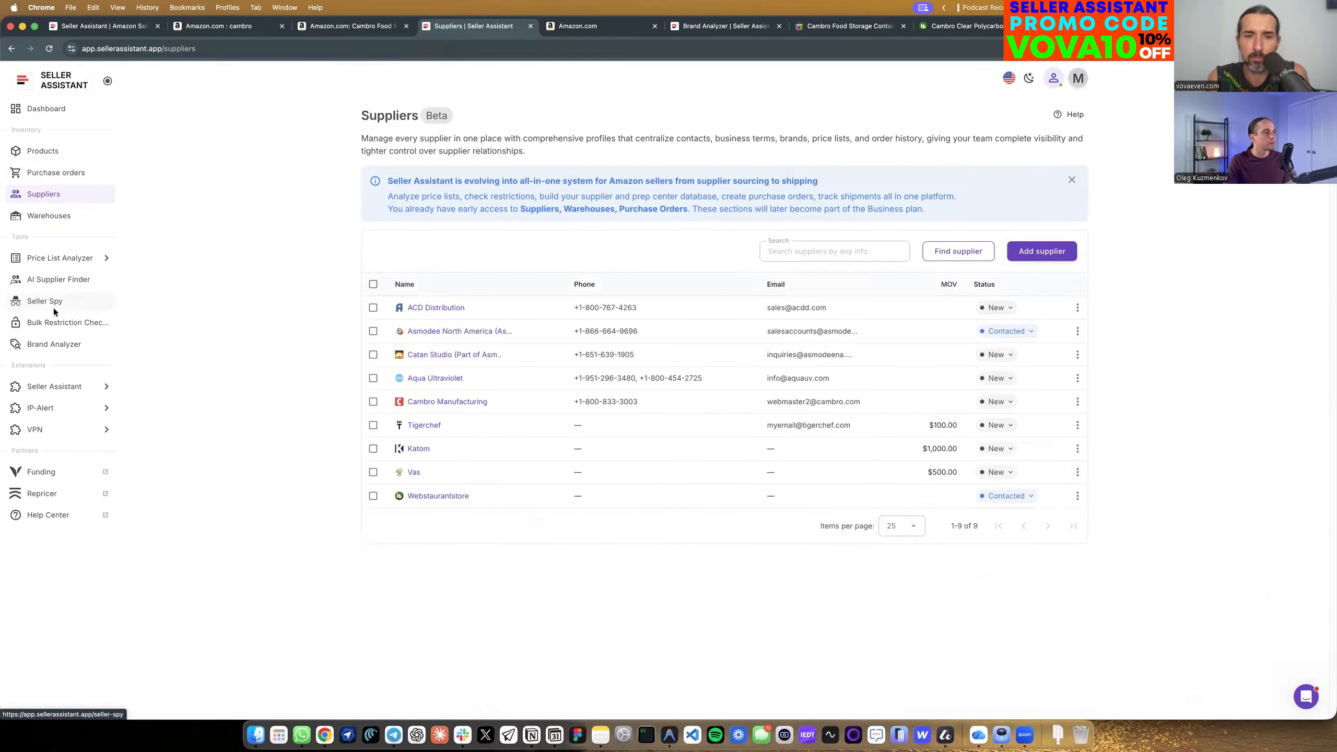
left_click(59, 346)
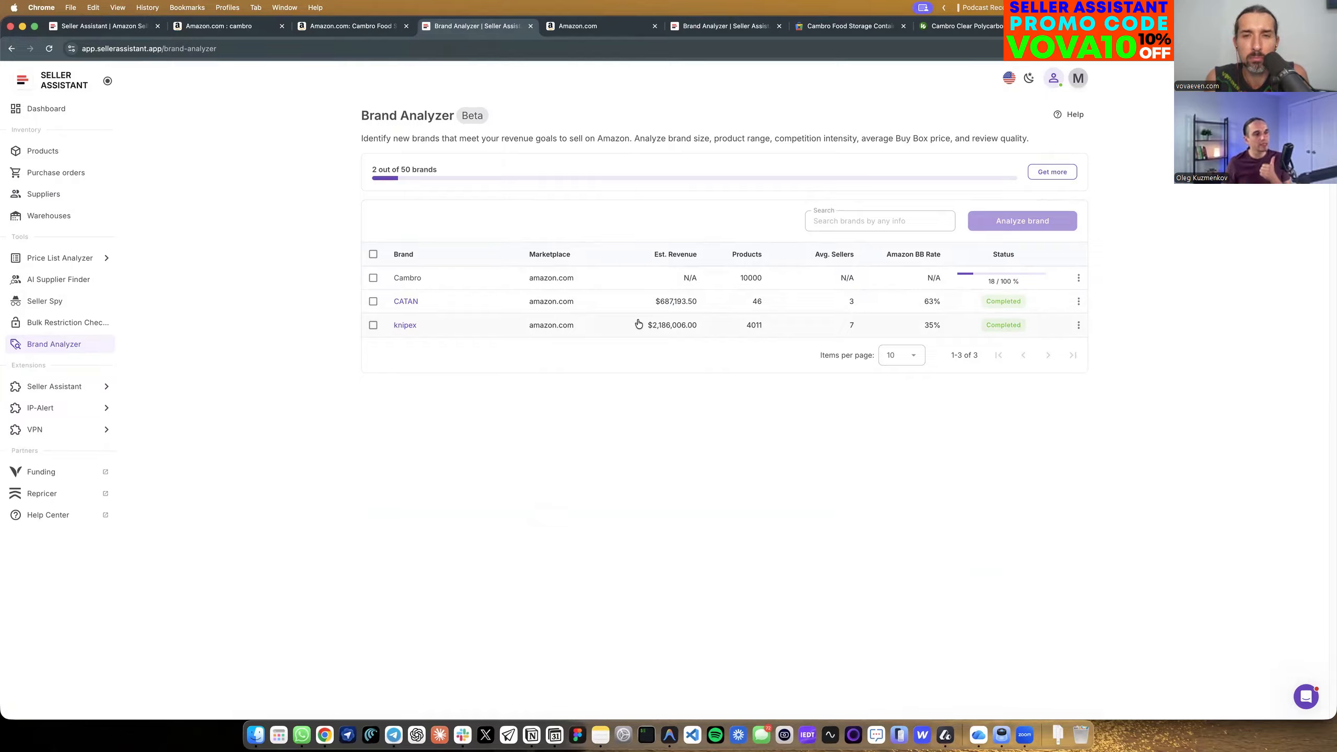
left_click(404, 303)
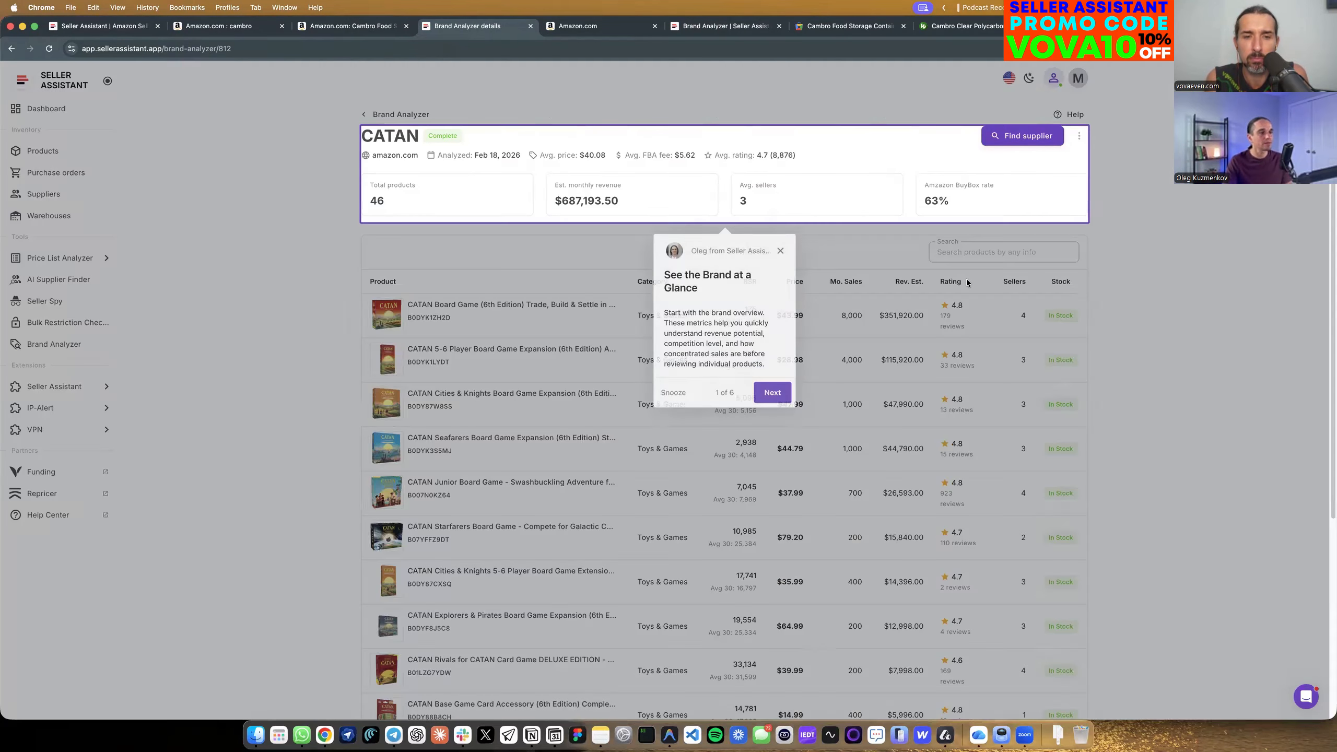
left_click(781, 250)
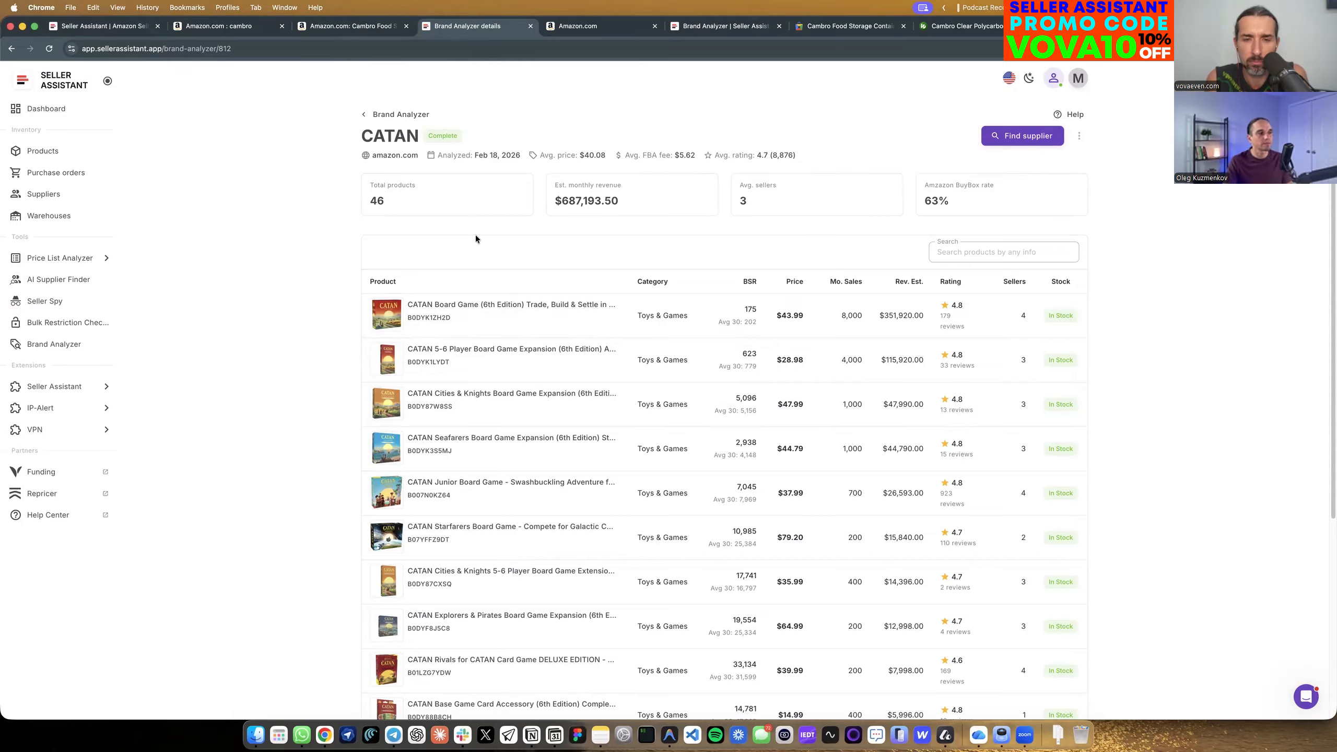
Check CATAN's Amazon Buy Box rate and average number of sellers in the brand overview.
left_click_drag(956, 207, 918, 197)
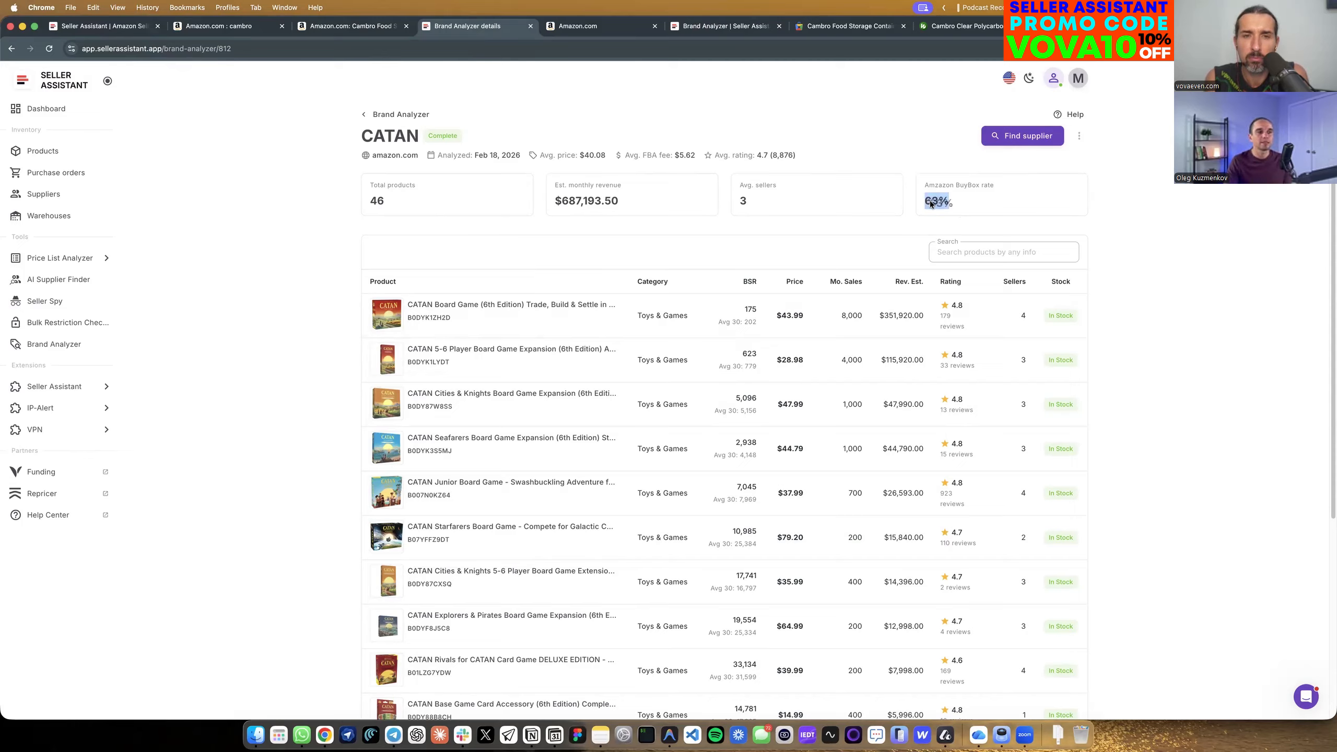
left_click(946, 203)
mouse_move(949, 203)
left_mouse_down()
mouse_move(924, 206)
mouse_move(920, 179)
mouse_move(934, 192)
left_mouse_up()
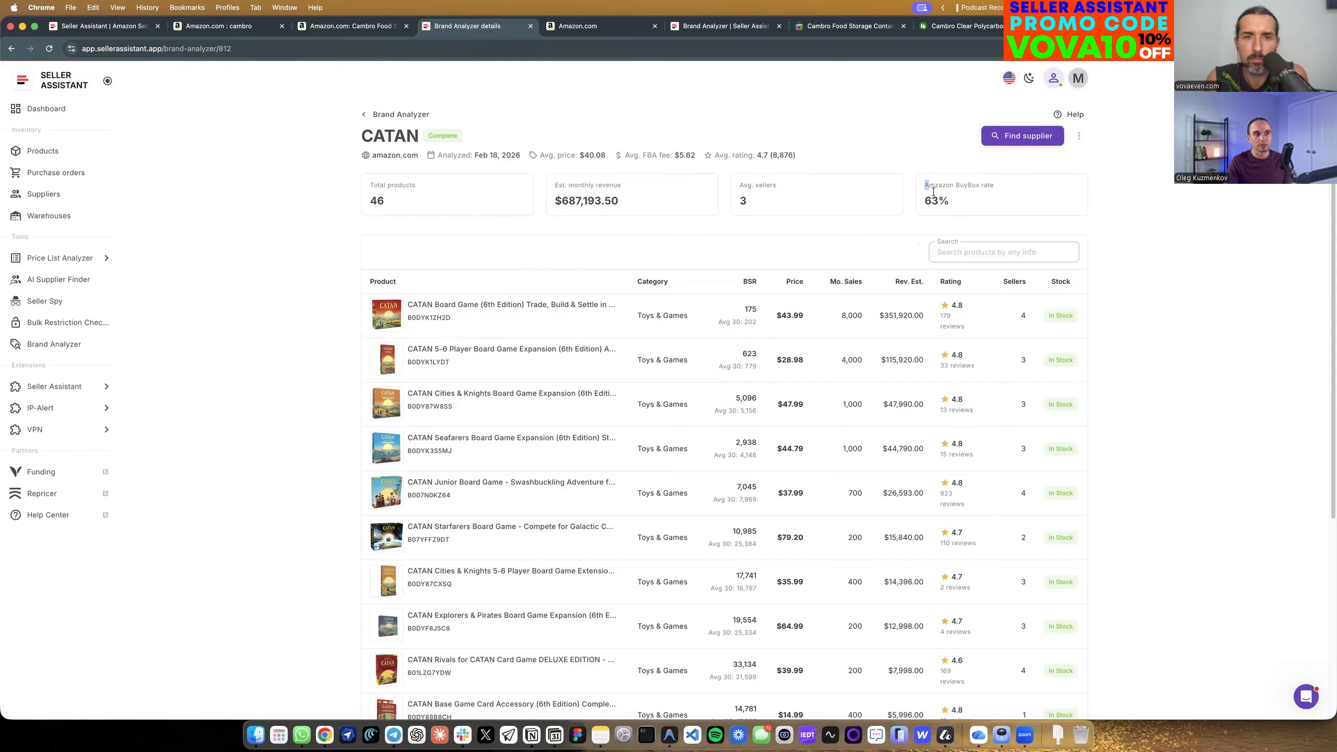
left_click(933, 229)
left_click_drag(739, 181, 759, 202)
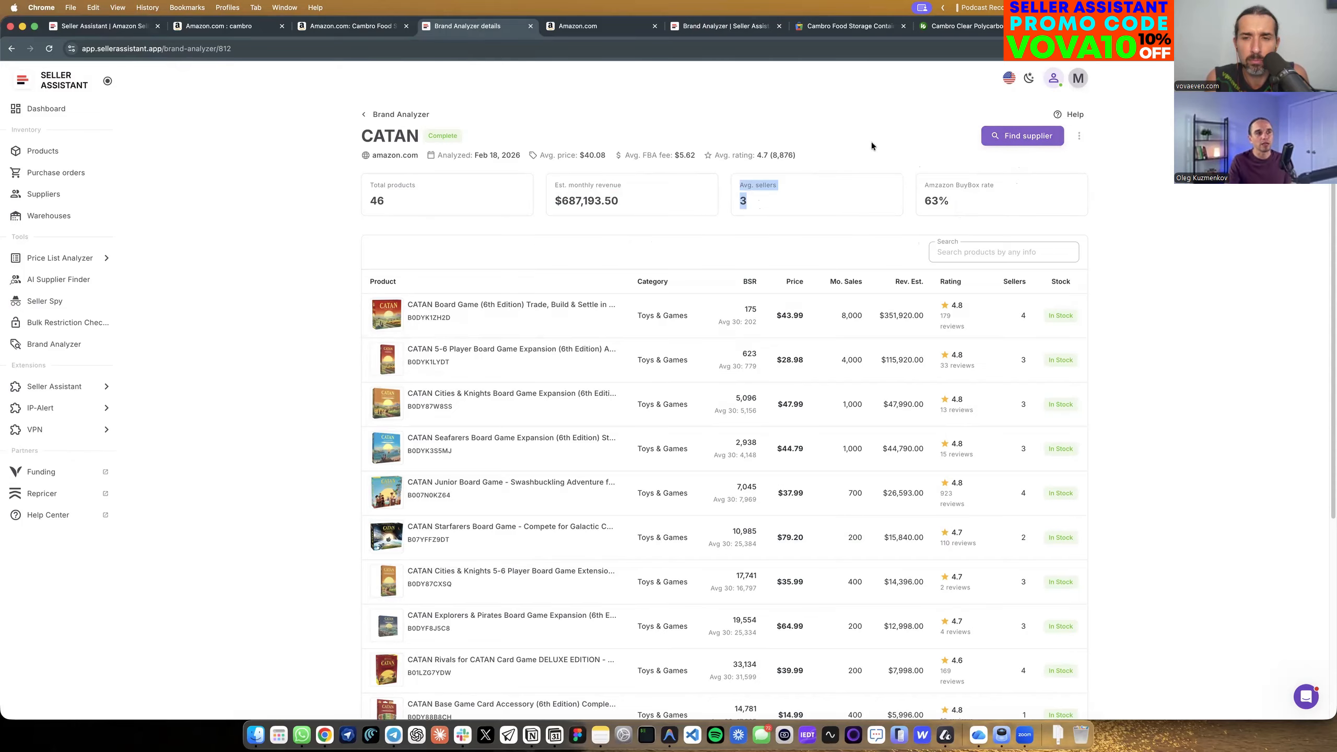
Find suppliers for CATAN, view the Alliance Game Distributors website and return to the supplier results.
left_click(1032, 137)
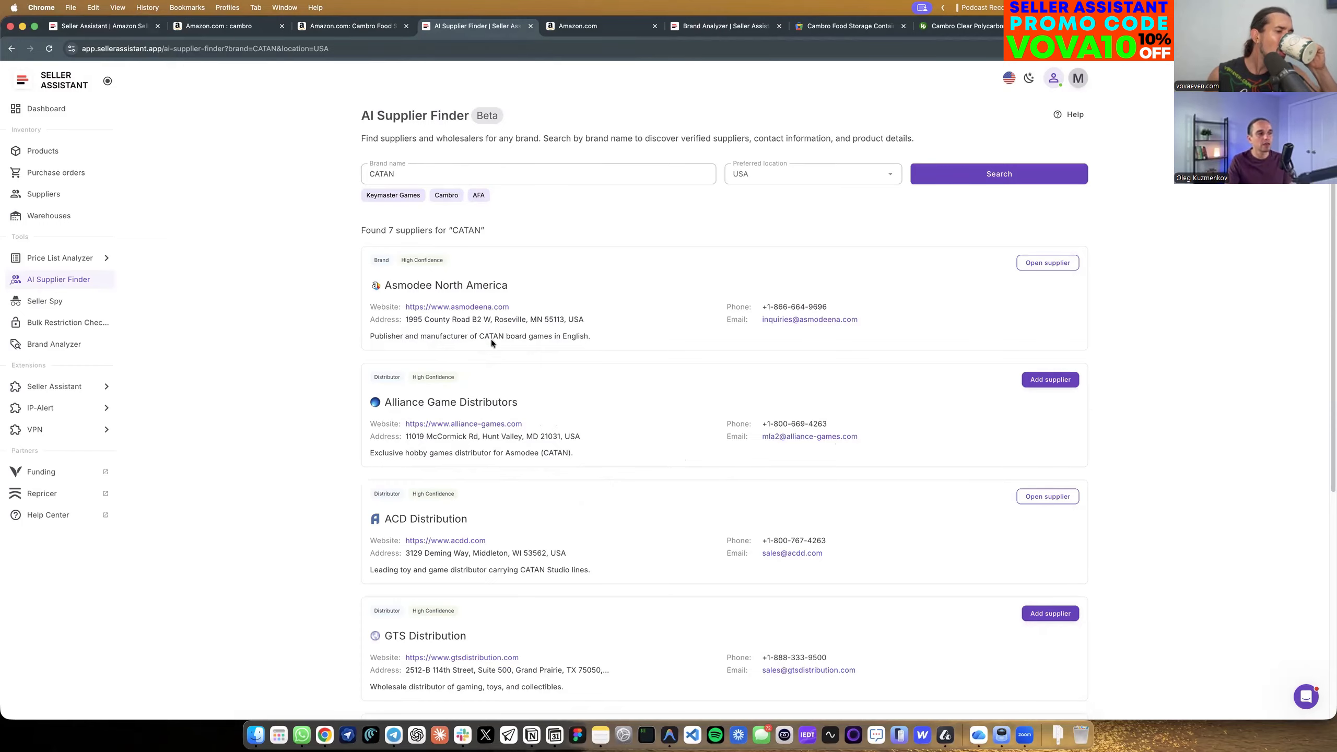
left_click(466, 424)
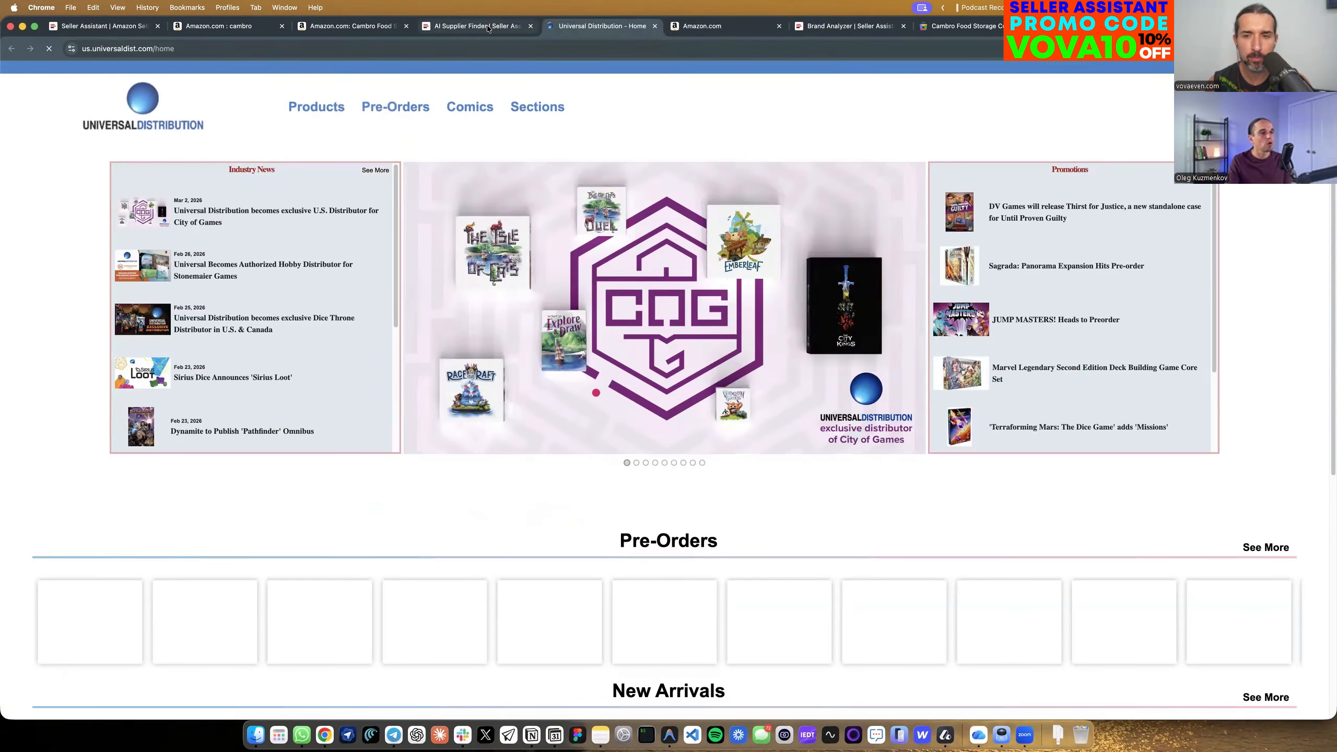
left_click(487, 26)
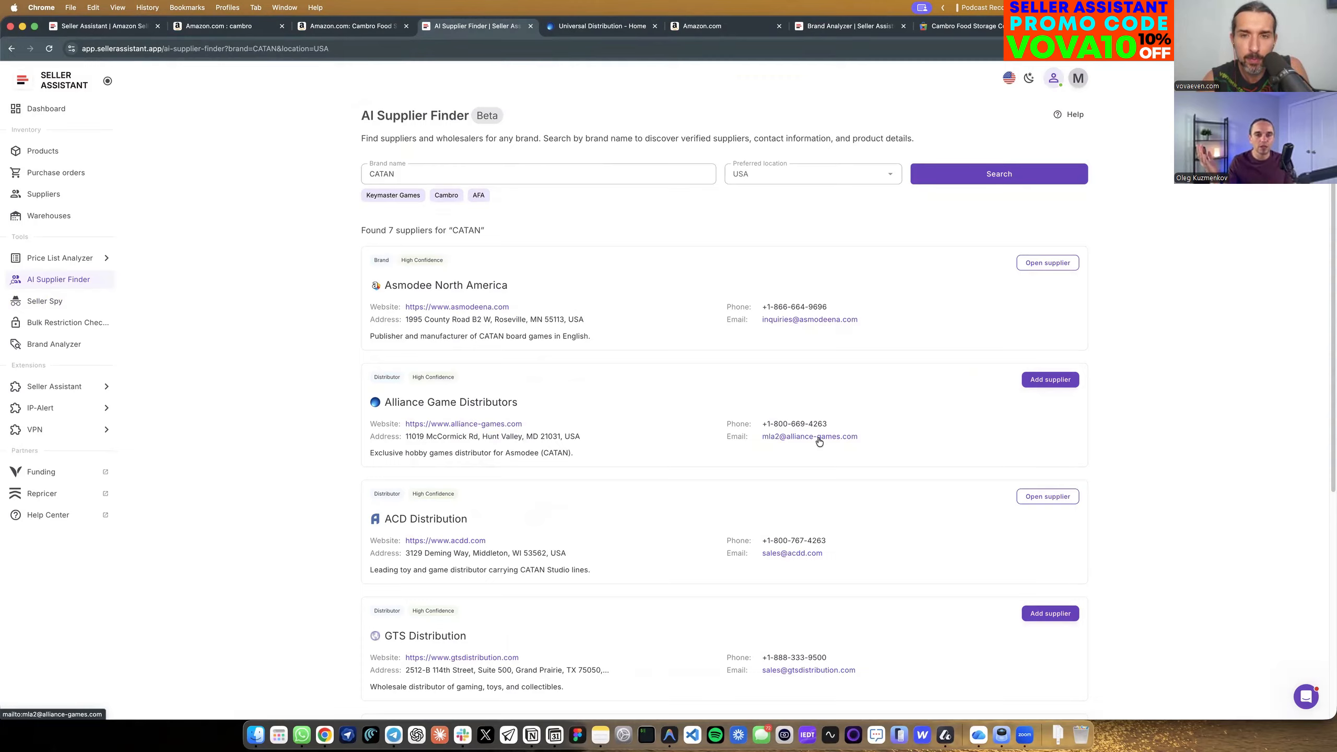
Add Alliance Game Distributors to the suppliers and open its supplier profile.
left_click(1036, 379)
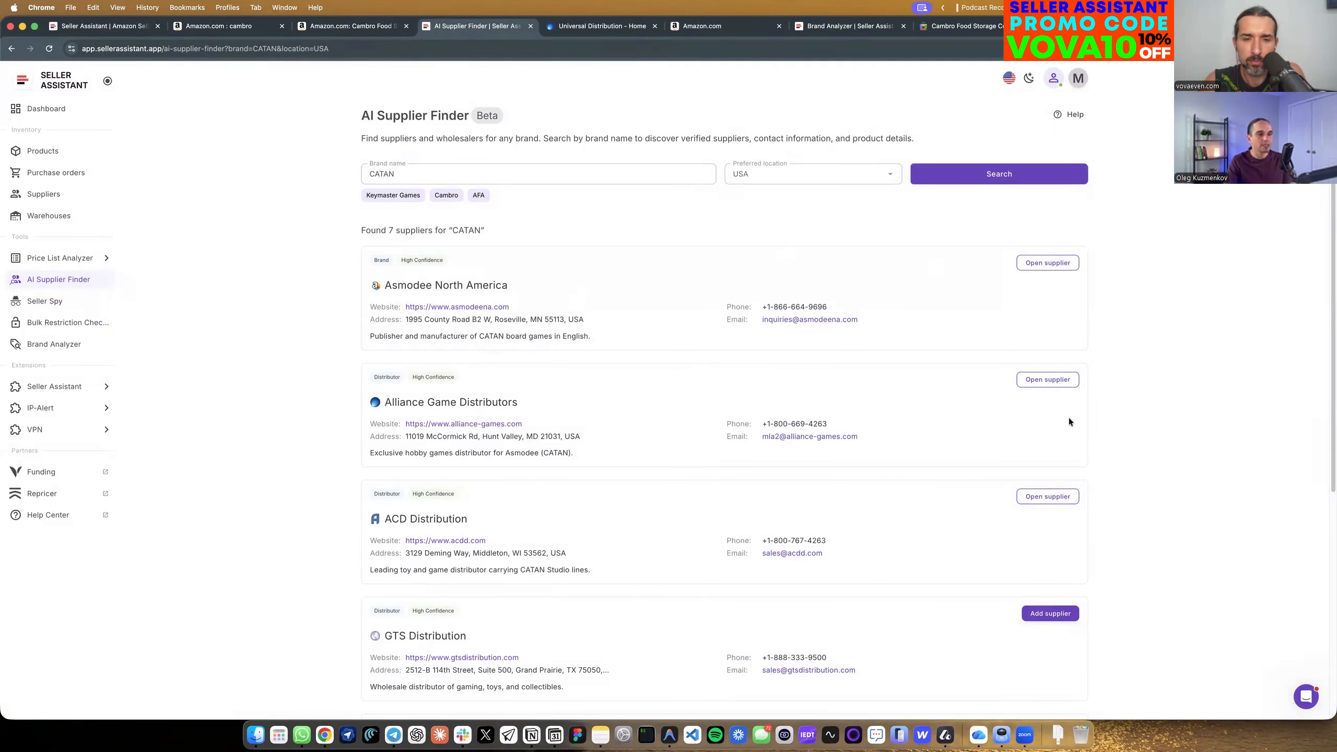
left_click(1041, 381)
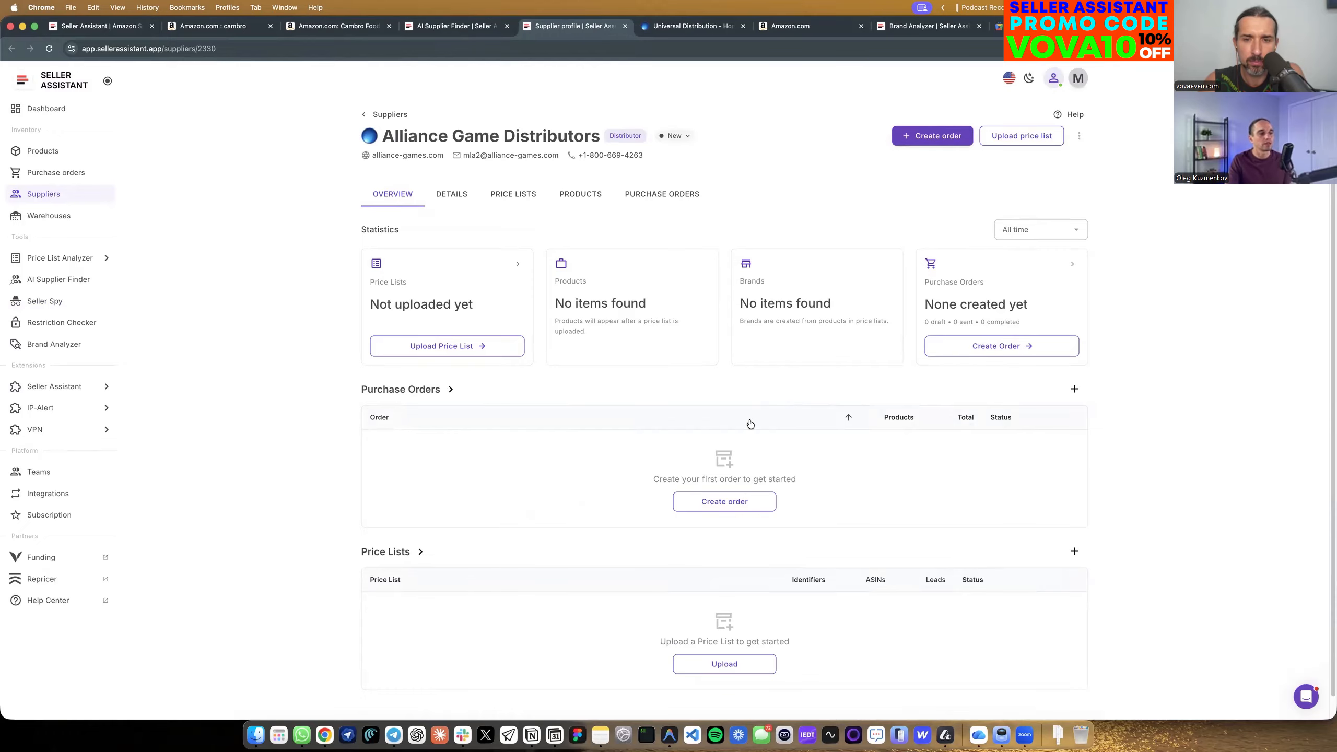
Return to the full supplier list and view the available status options for Asmodee North America.
left_click(79, 194)
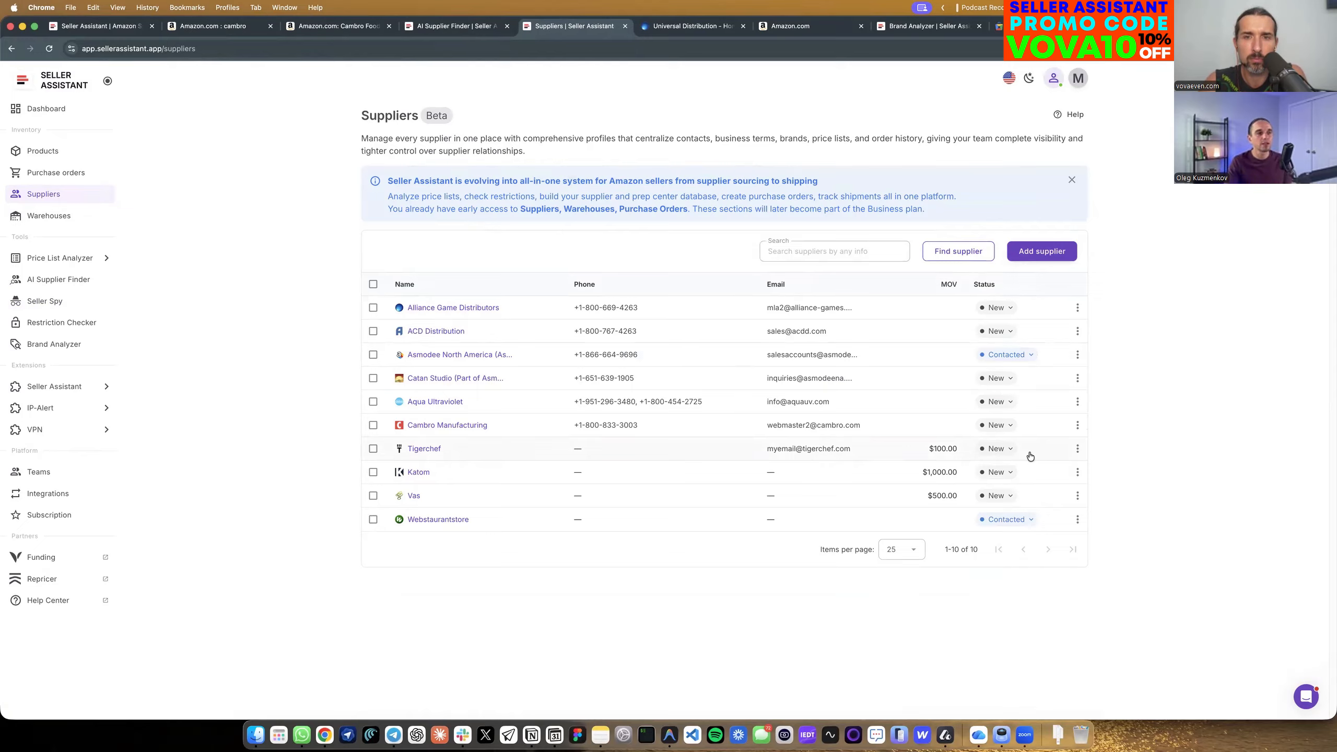
left_click(1008, 356)
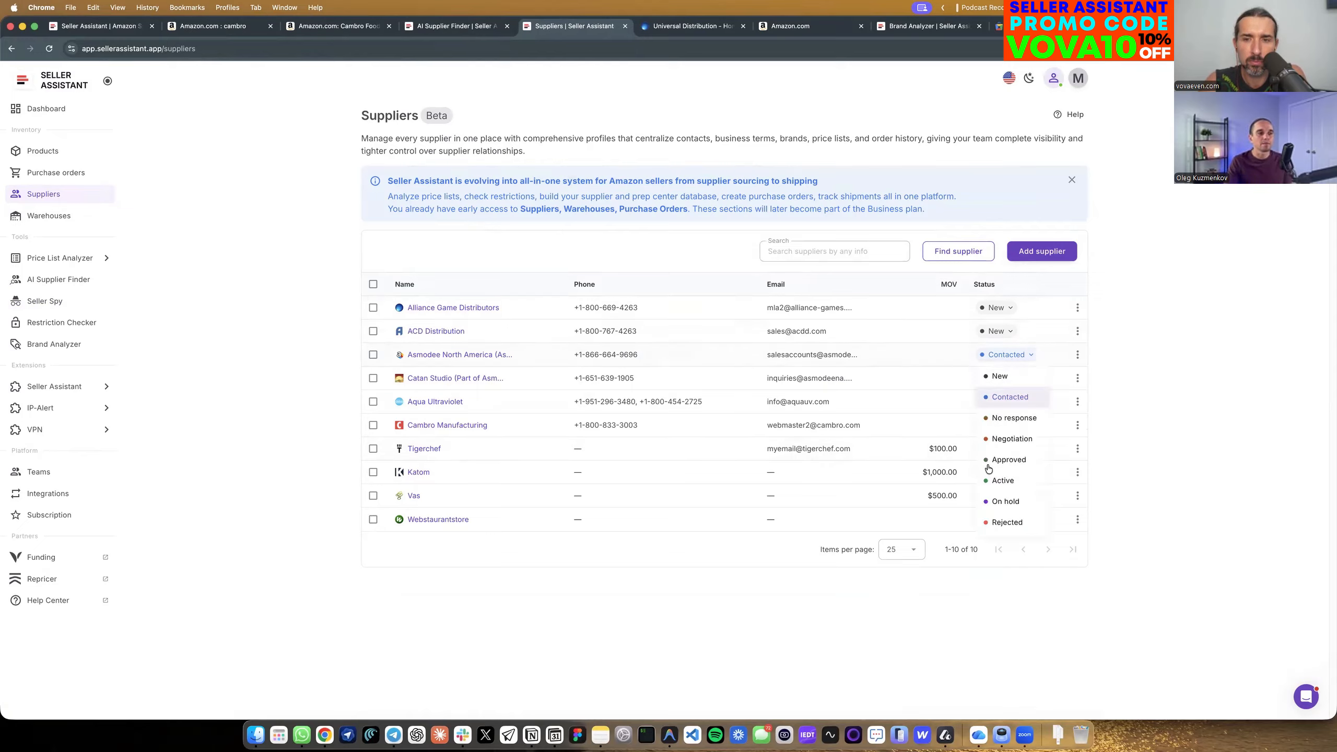
left_click(1009, 360)
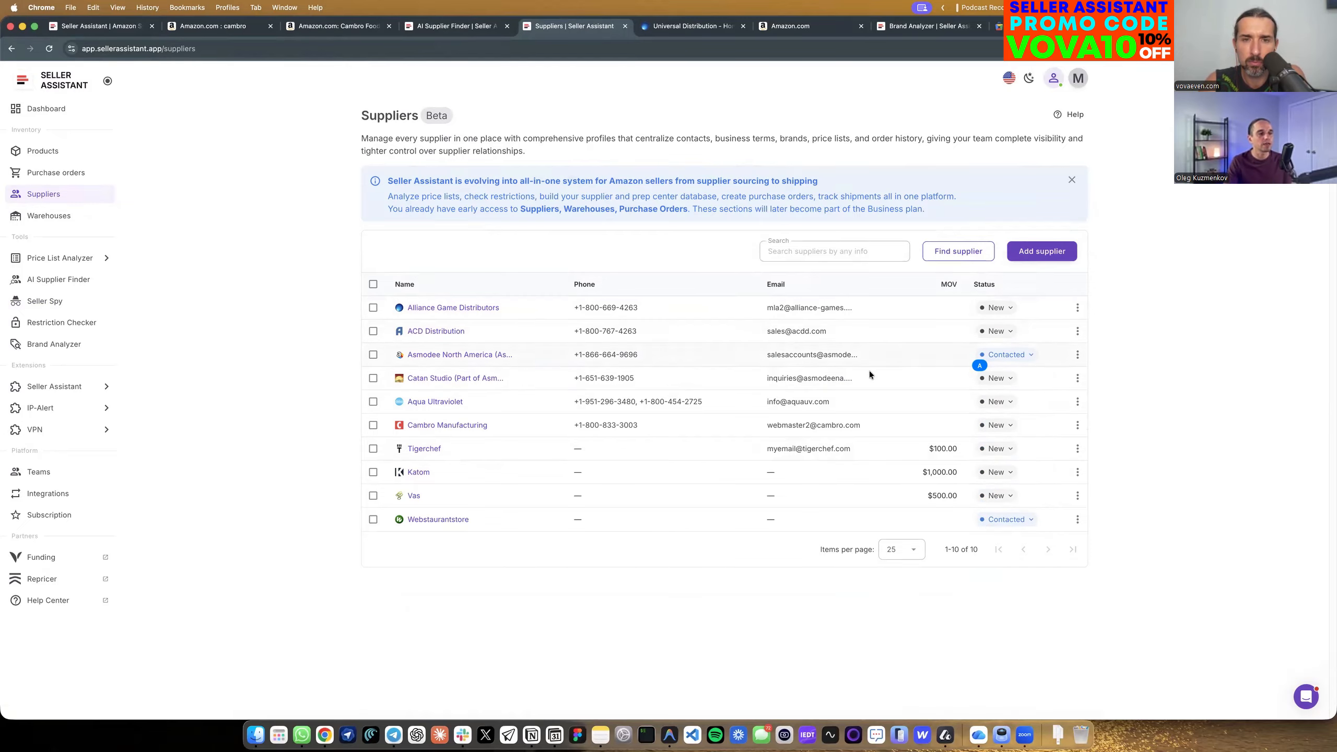
Open the details of supplier Asmodee North America and set its payment methods to Credit card and ACH.
left_click(485, 355)
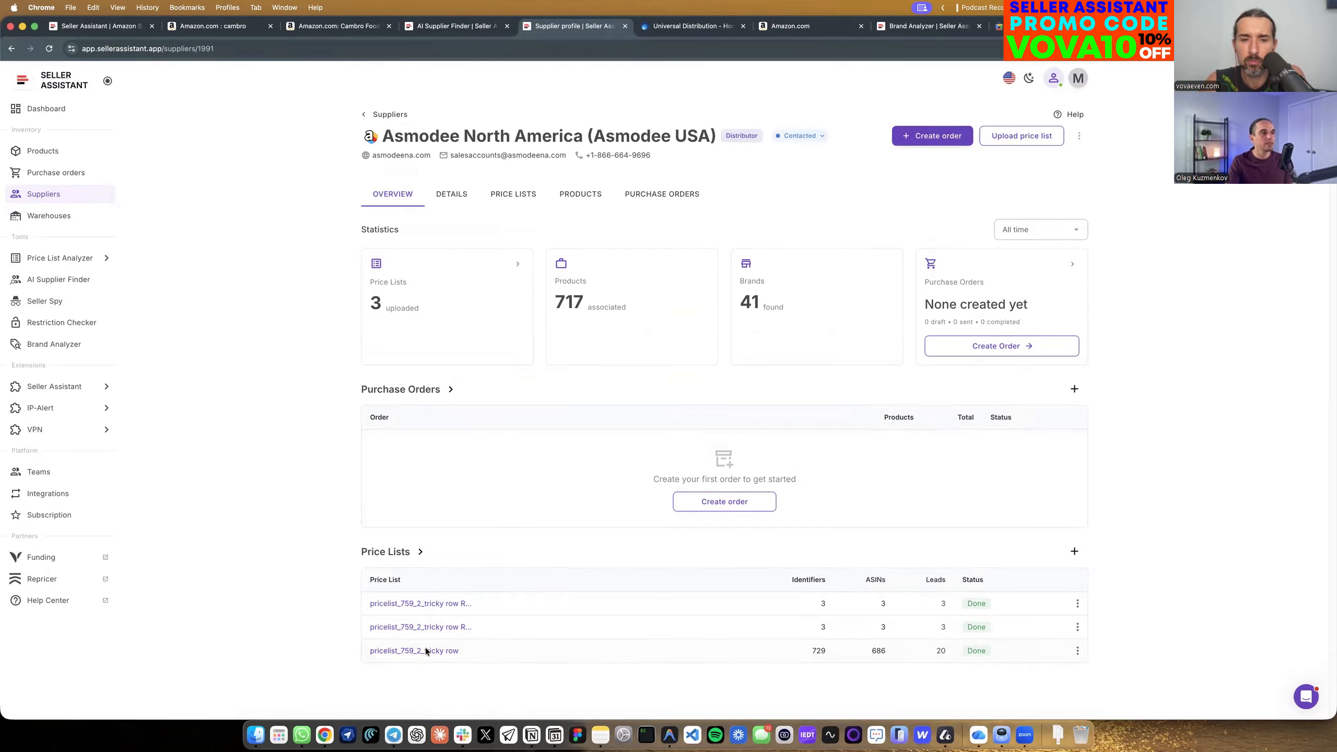
left_click(452, 194)
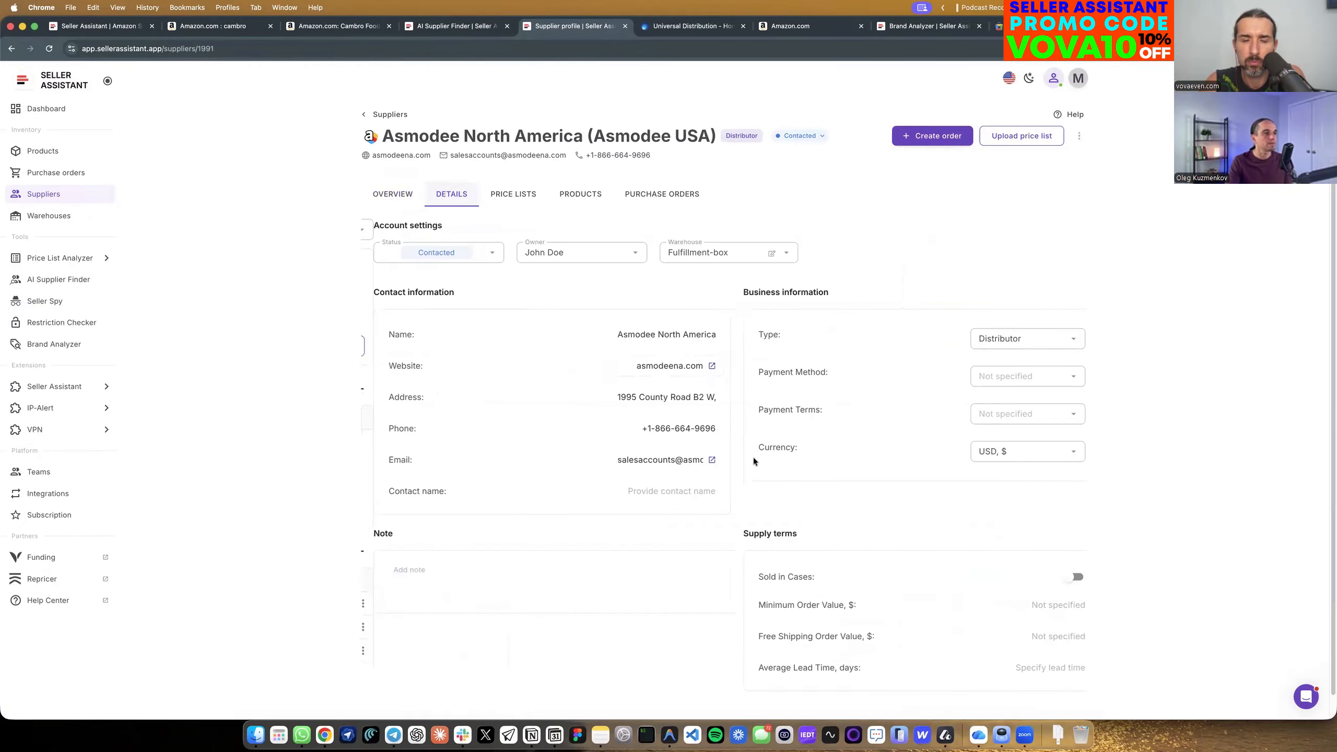
scroll(1024, 368, "down", 1)
left_click(1036, 351)
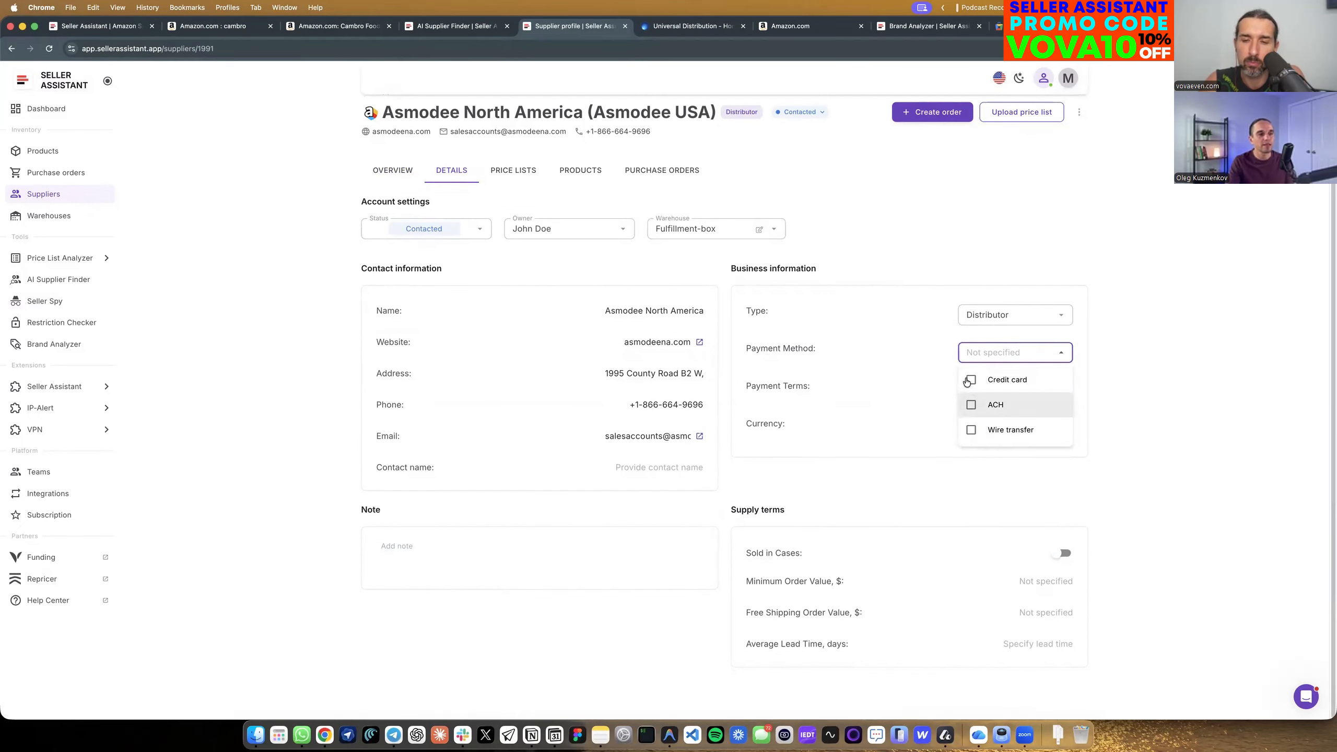
left_click(972, 380)
left_click(1025, 354)
left_click(1001, 403)
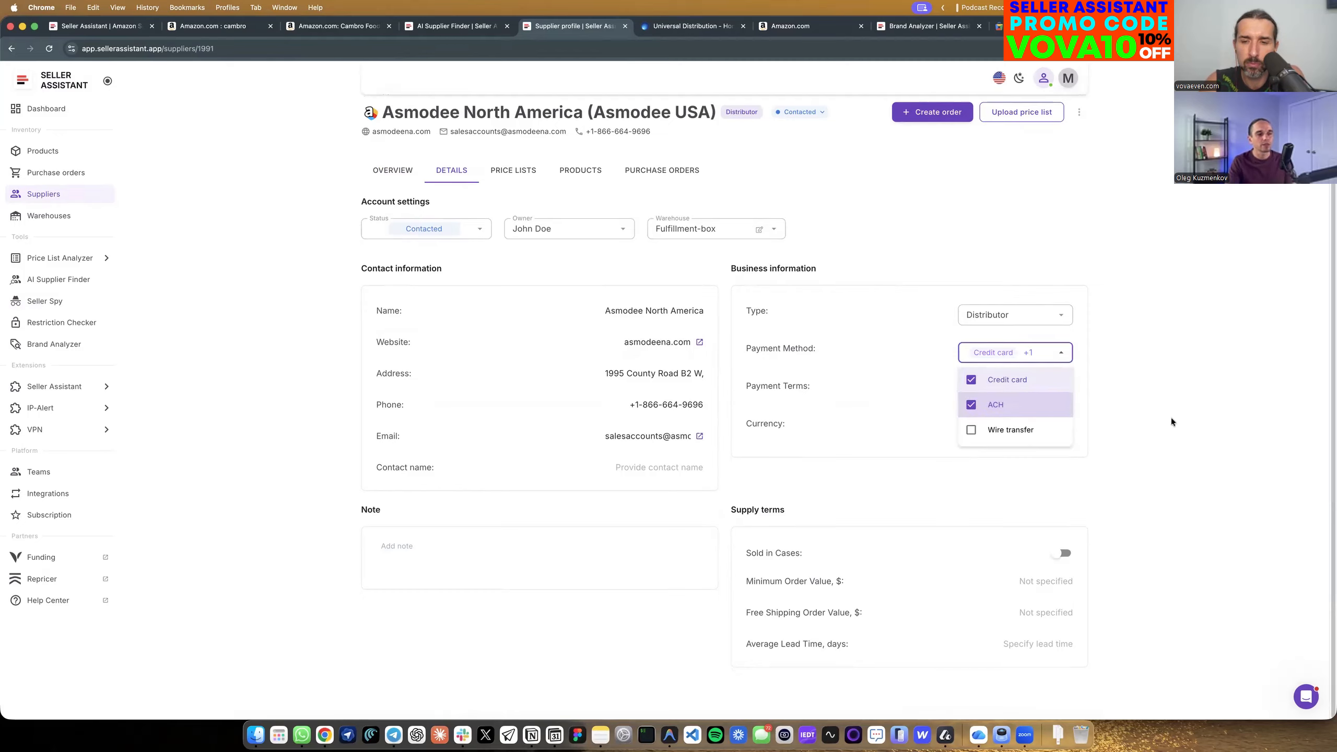
left_click(1169, 422)
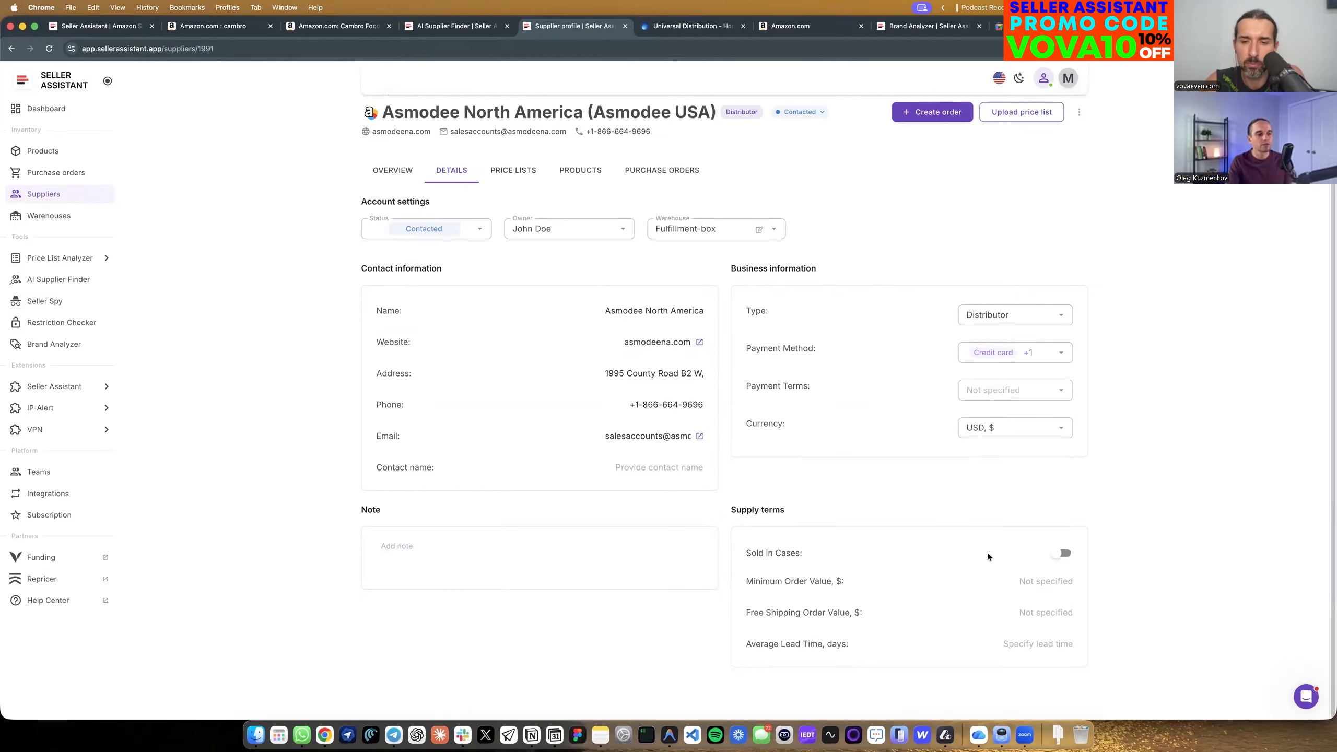
Set Asmodee North America's minimum order value to $500 and its free shipping order value to $1500.
left_click(1058, 587)
type("500")
key("Tab")
left_click(1048, 617)
type("1500")
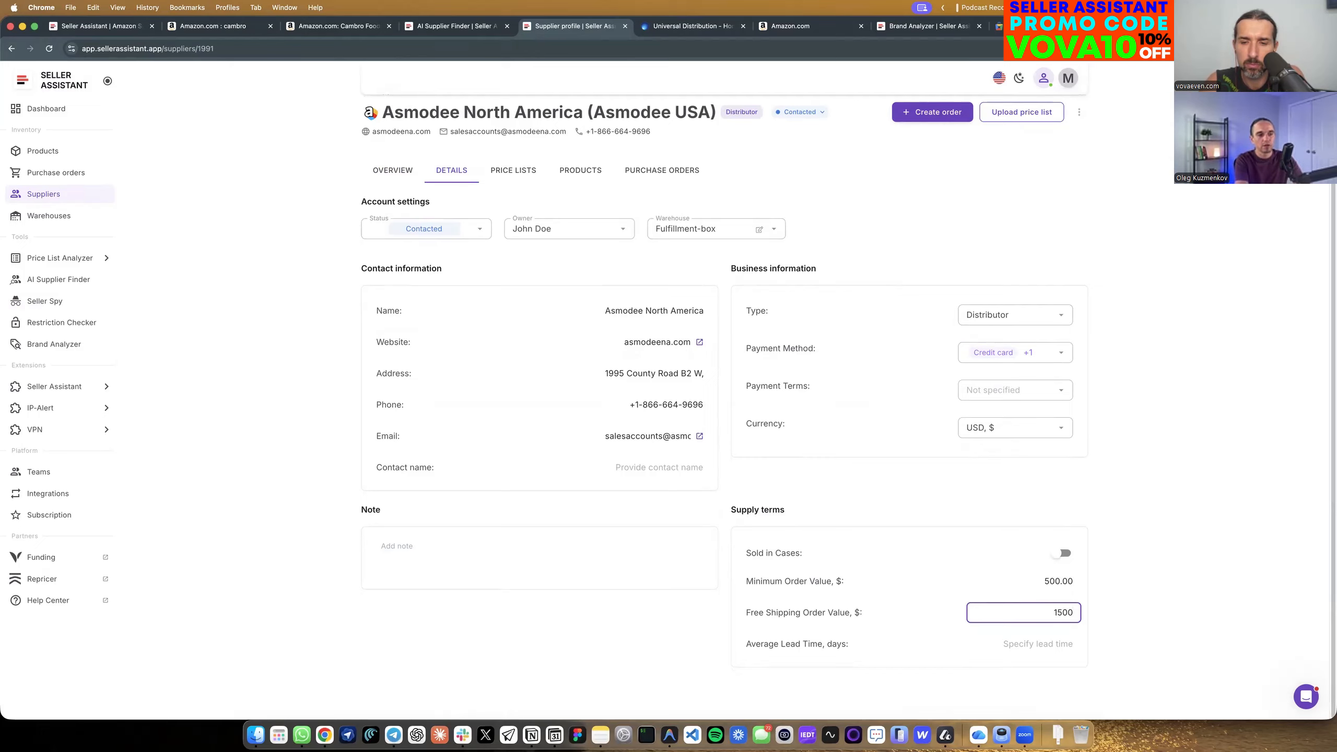
left_click(1202, 616)
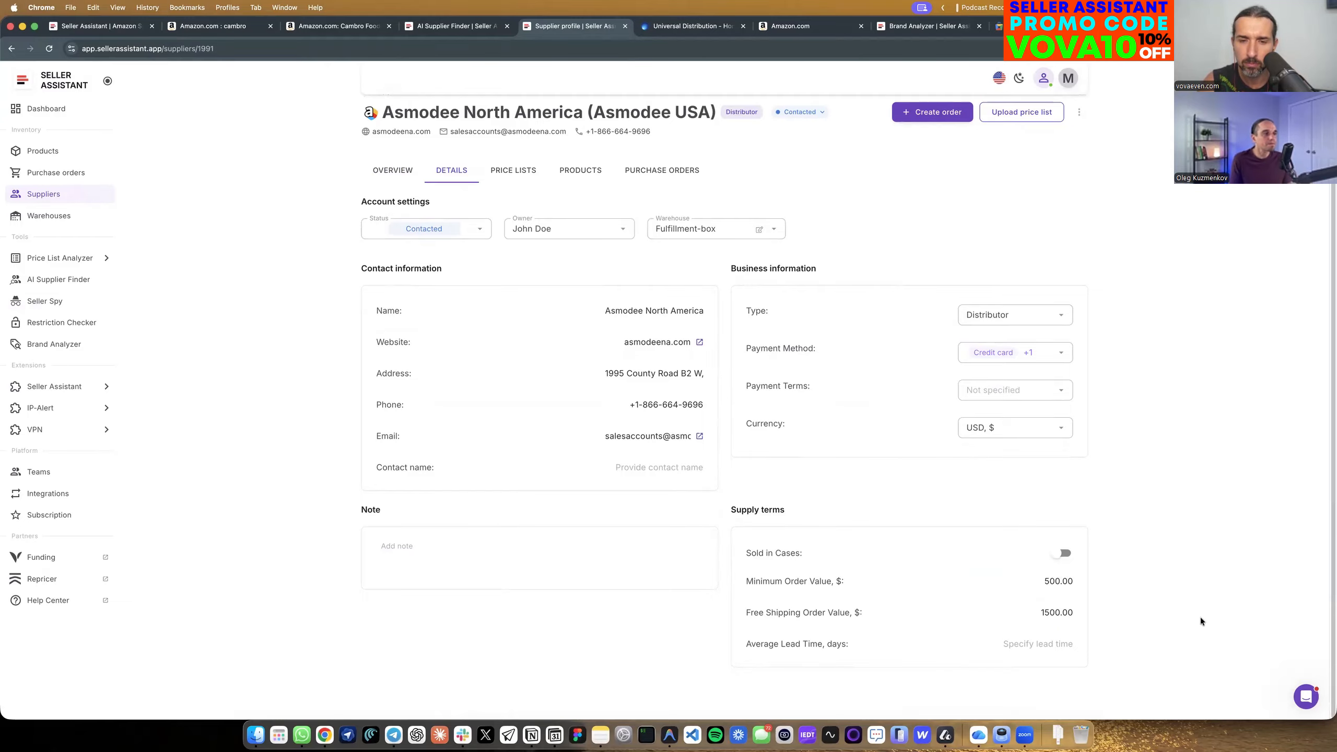
Open Asmodee North America's supplier overview and view the price list upload form.
scroll(651, 294, "up", 1)
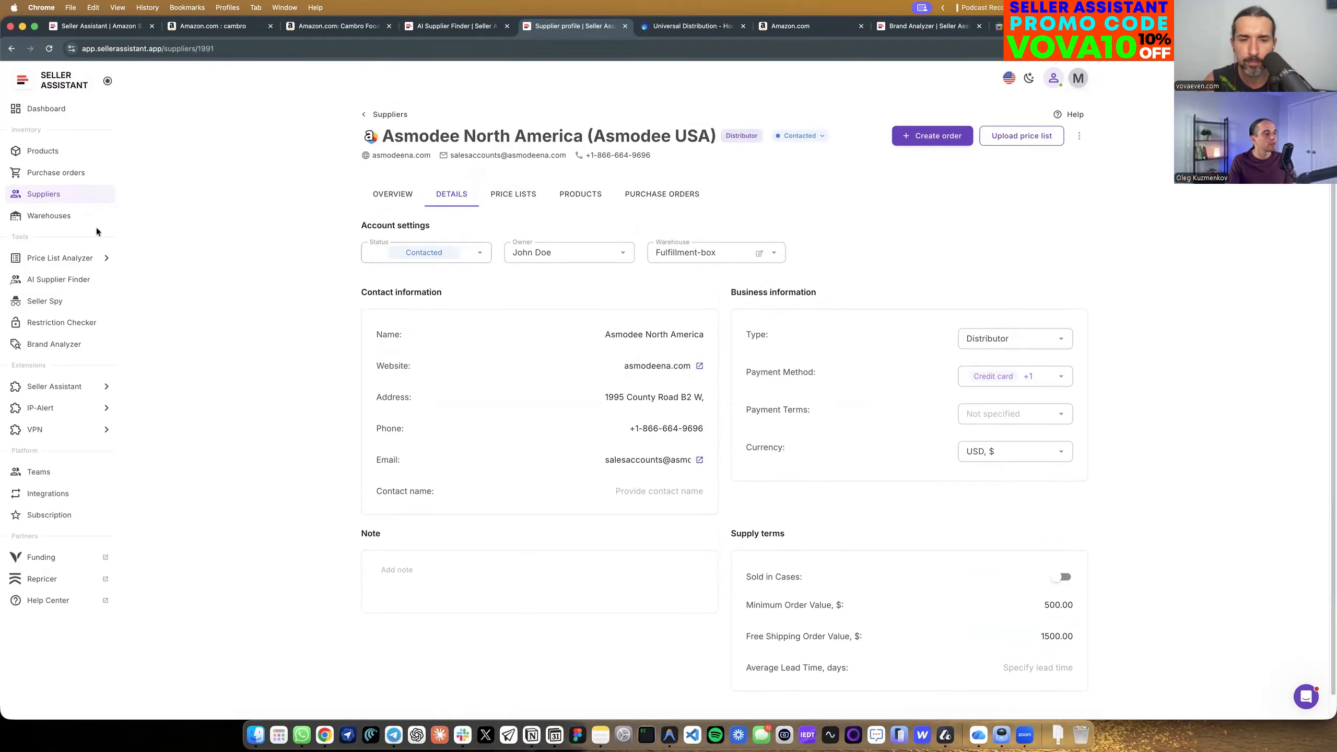
left_click(410, 203)
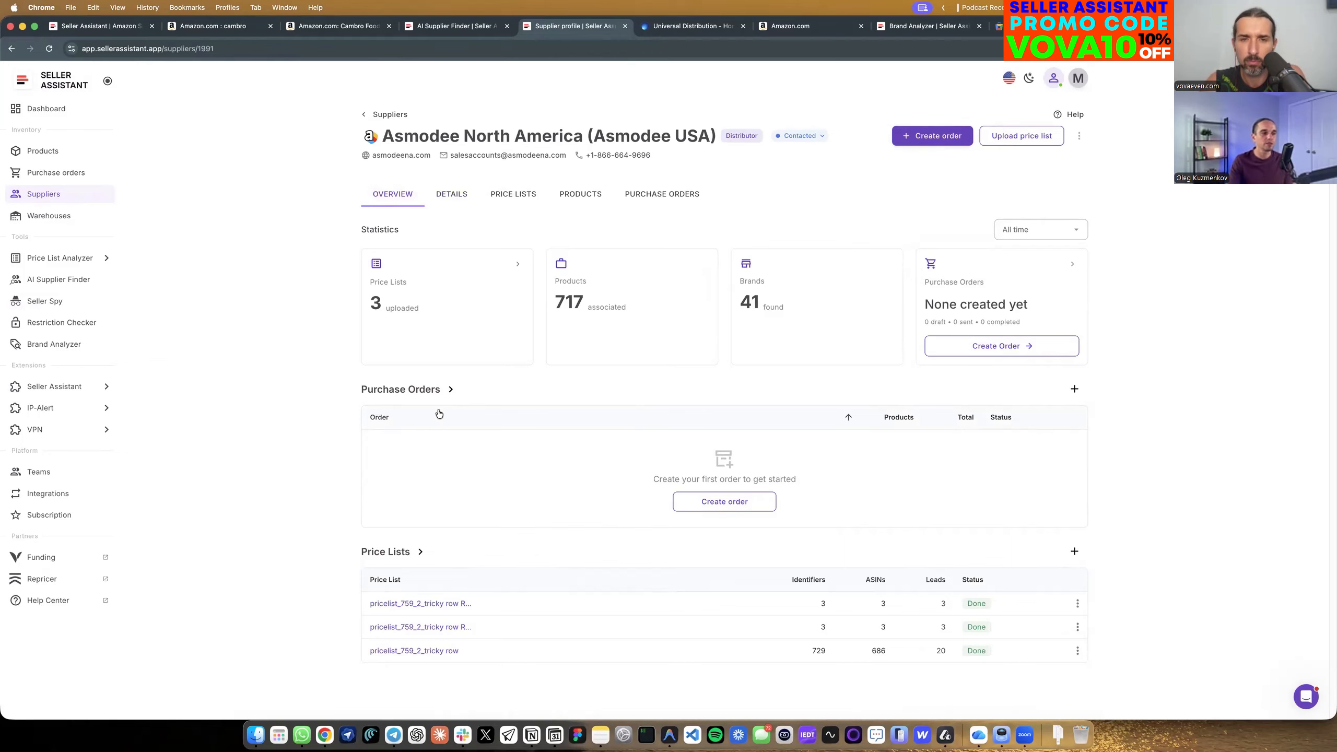
left_click(1075, 551)
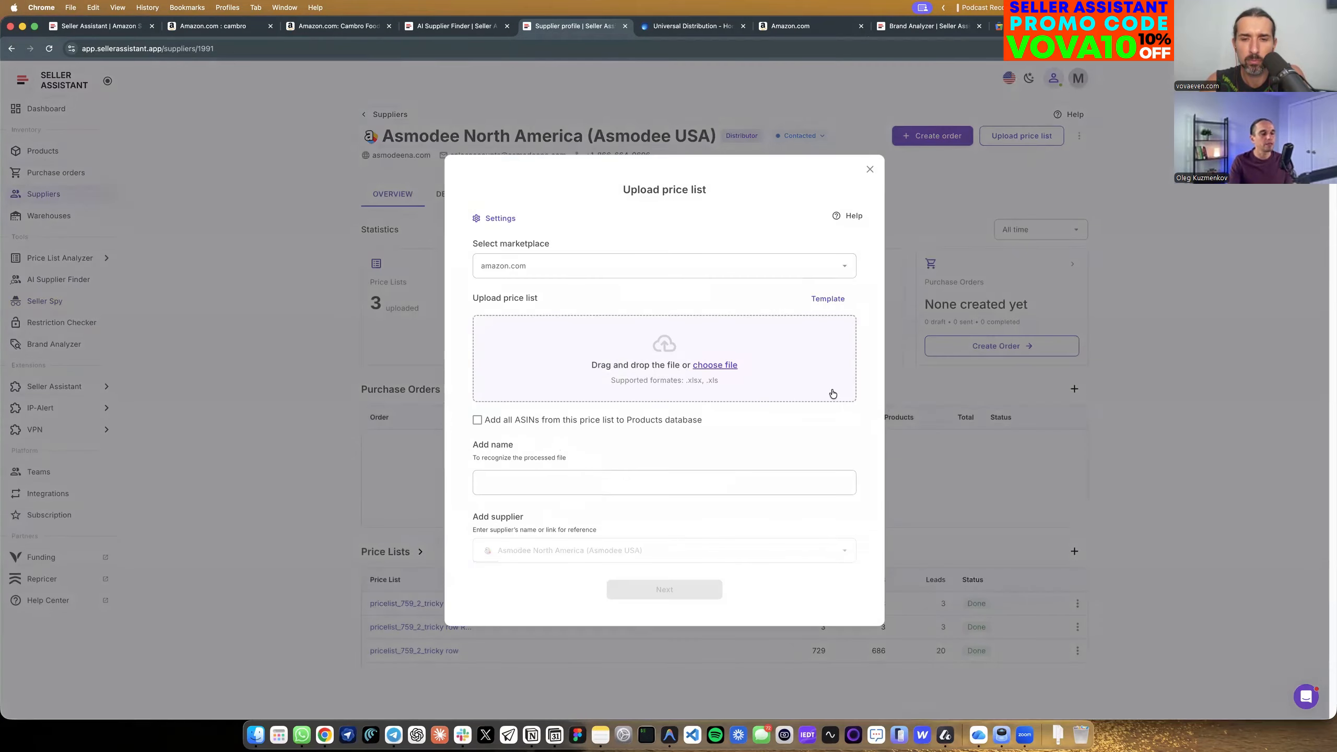
left_click(869, 169)
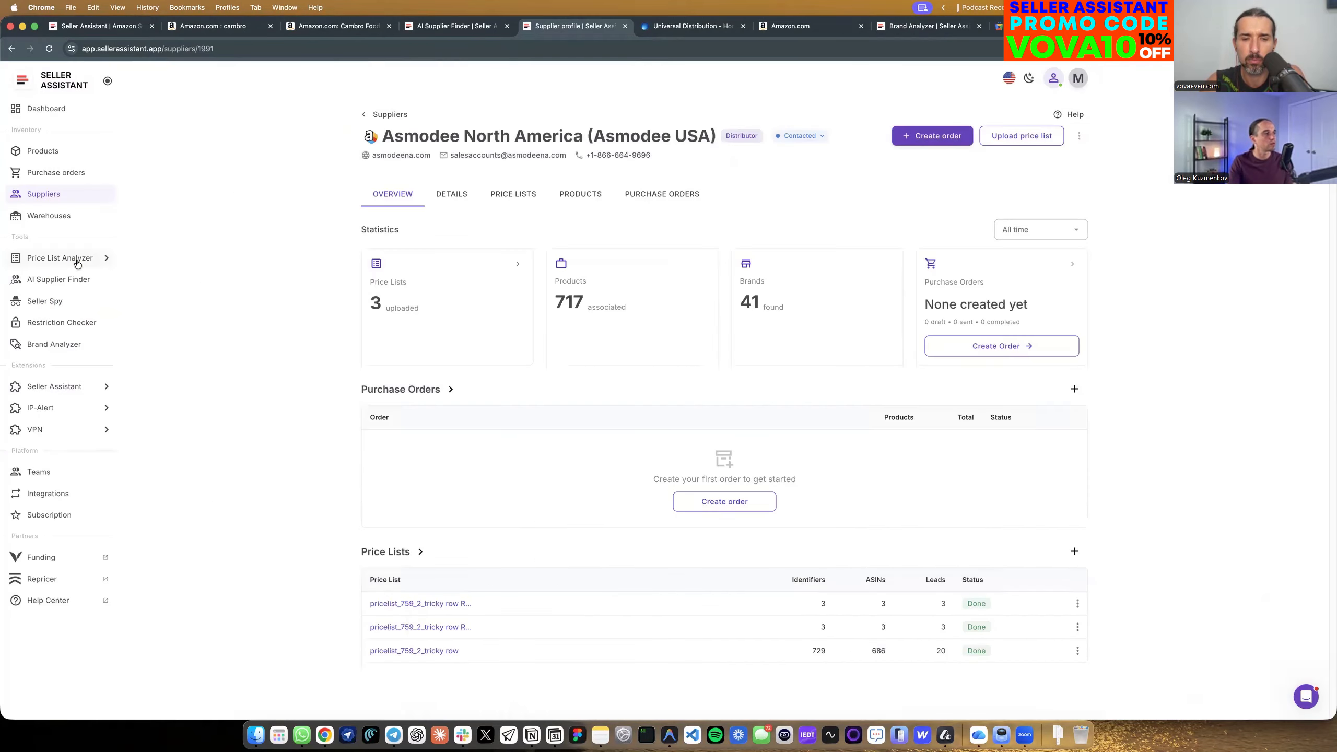
Start a new price list upload in Price List Analyzer and select pricelist_759_2_tricky row.xlsx in the Demo folder.
left_click(78, 260)
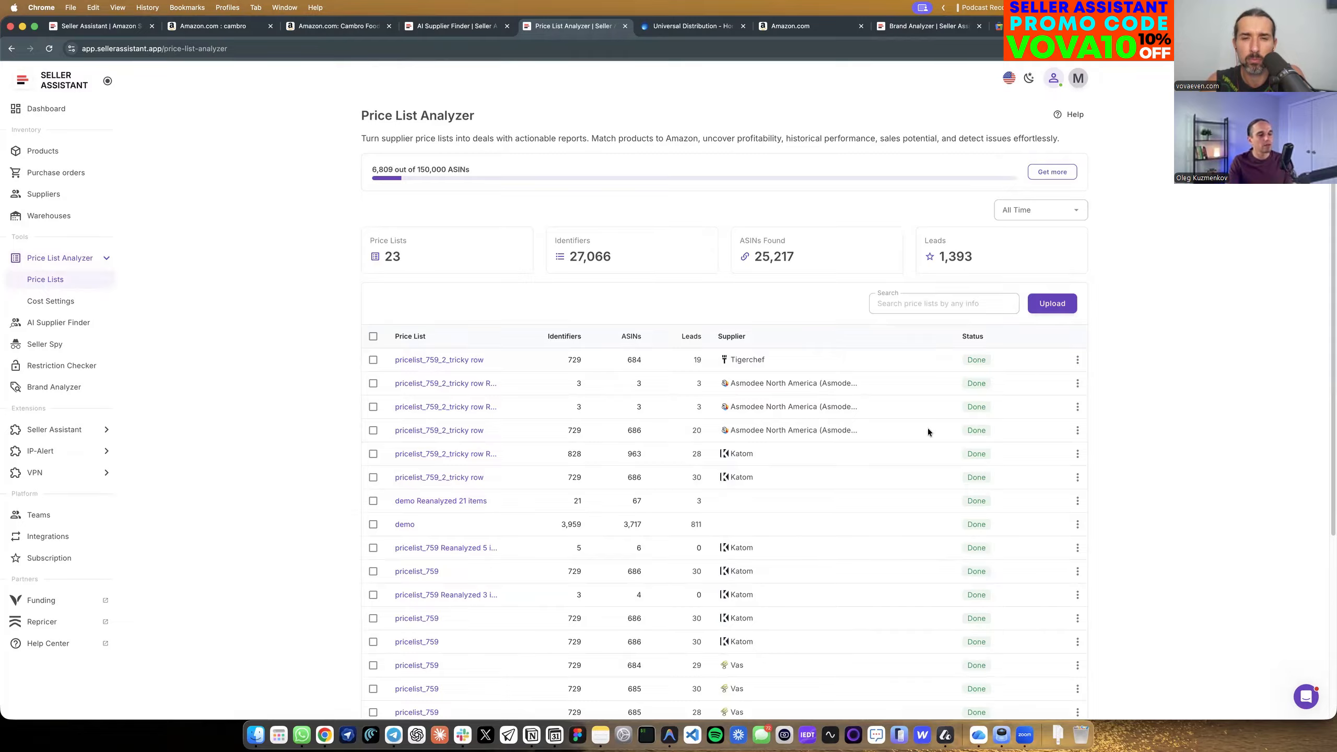
scroll(1040, 536, "down", 5)
scroll(596, 490, "up", 5)
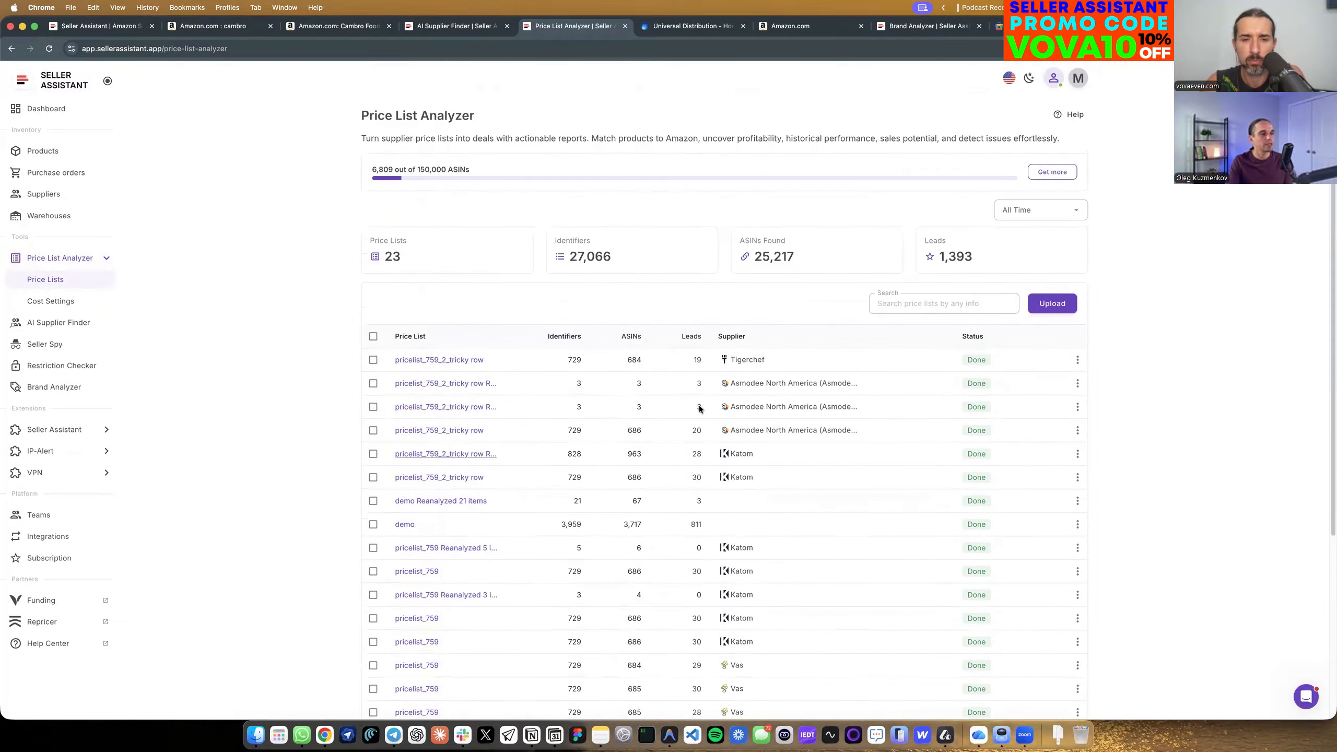
left_click(1042, 305)
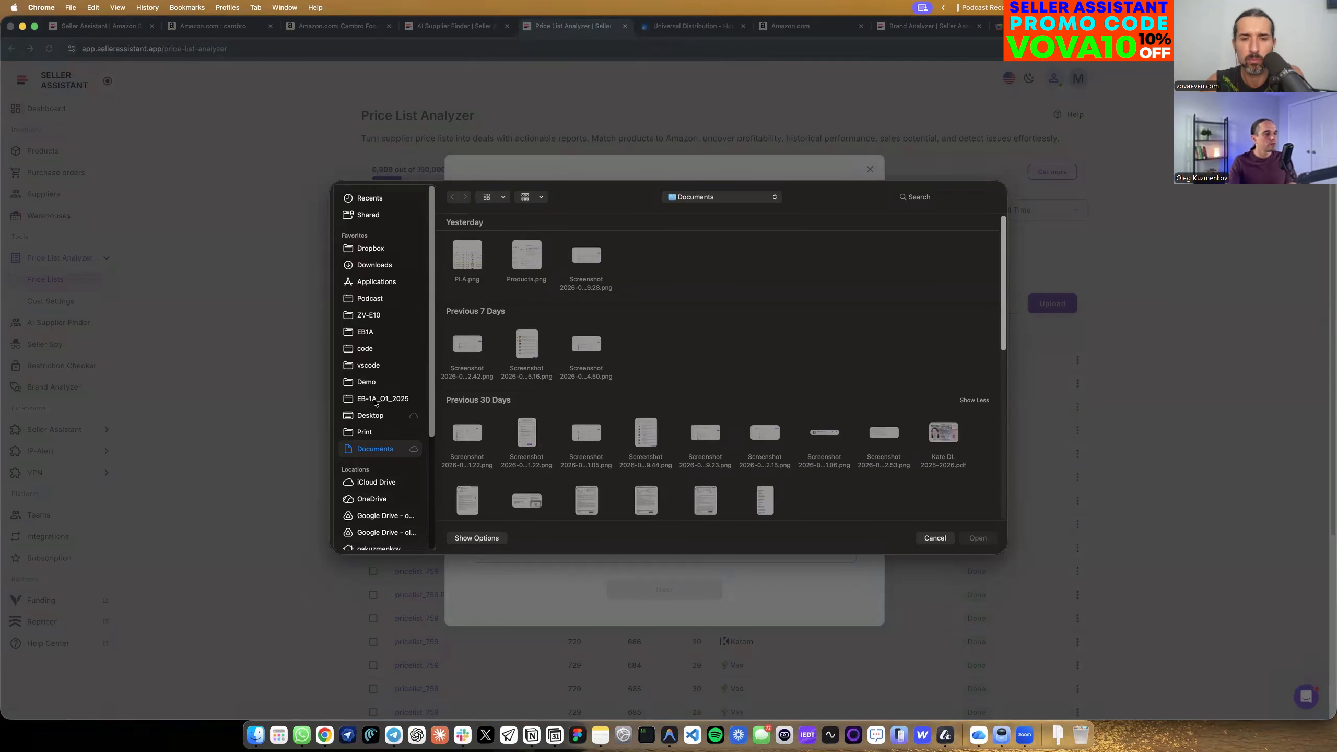
left_click(369, 383)
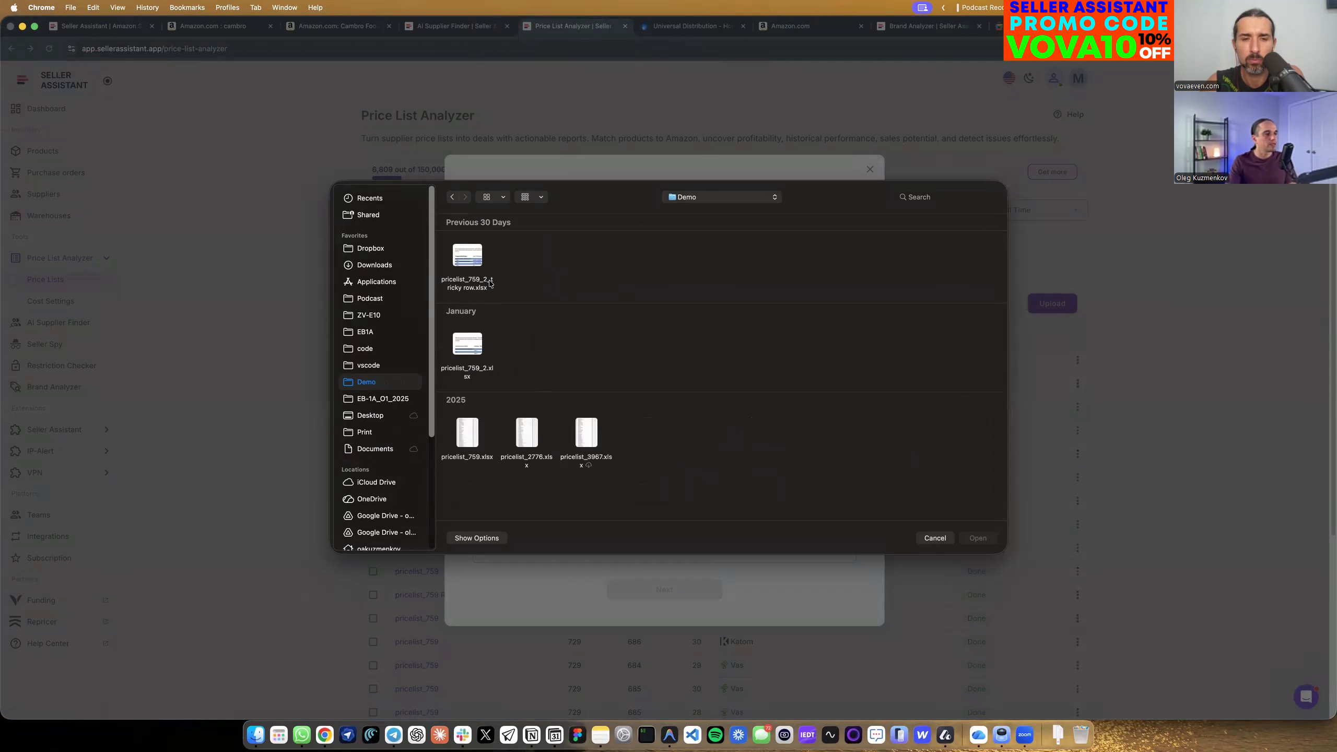
left_click(472, 265)
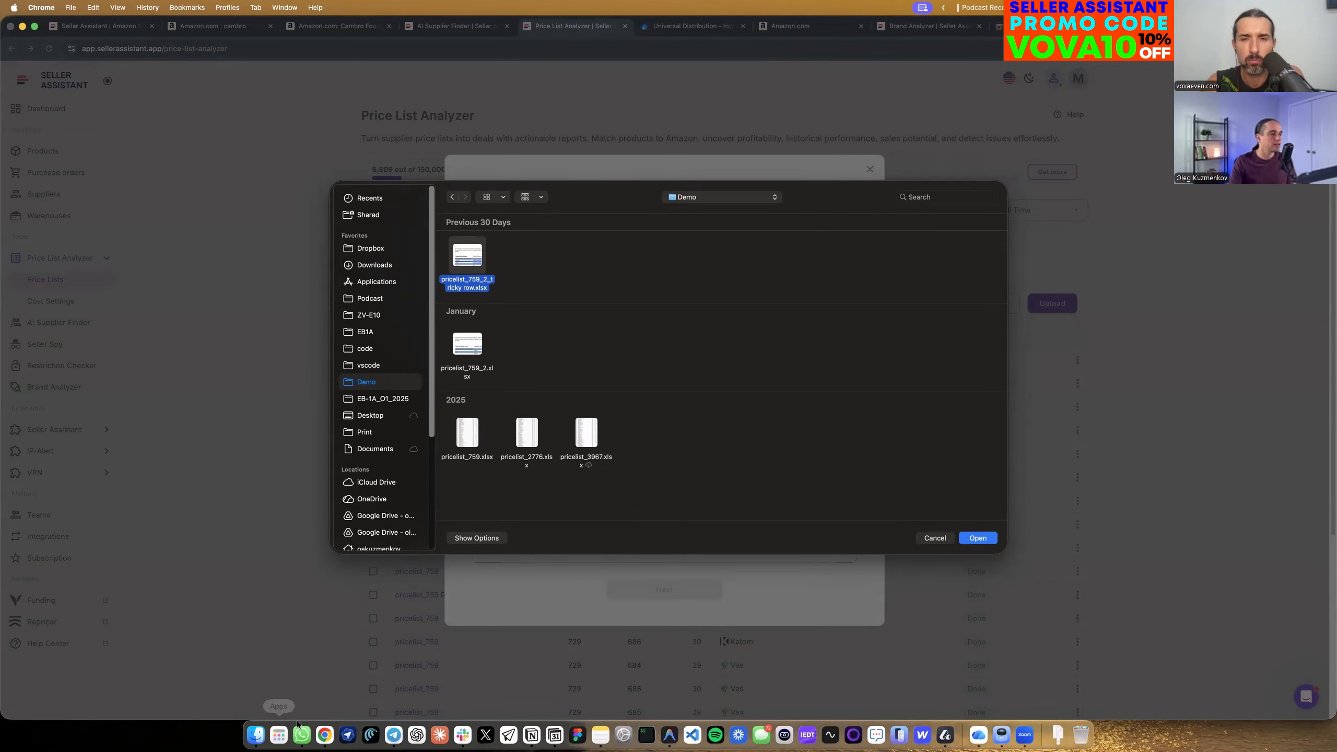
Switch to Finder and open pricelist_759_2_tricky row.xlsx from the Demo folder in Numbers.
left_click(256, 735)
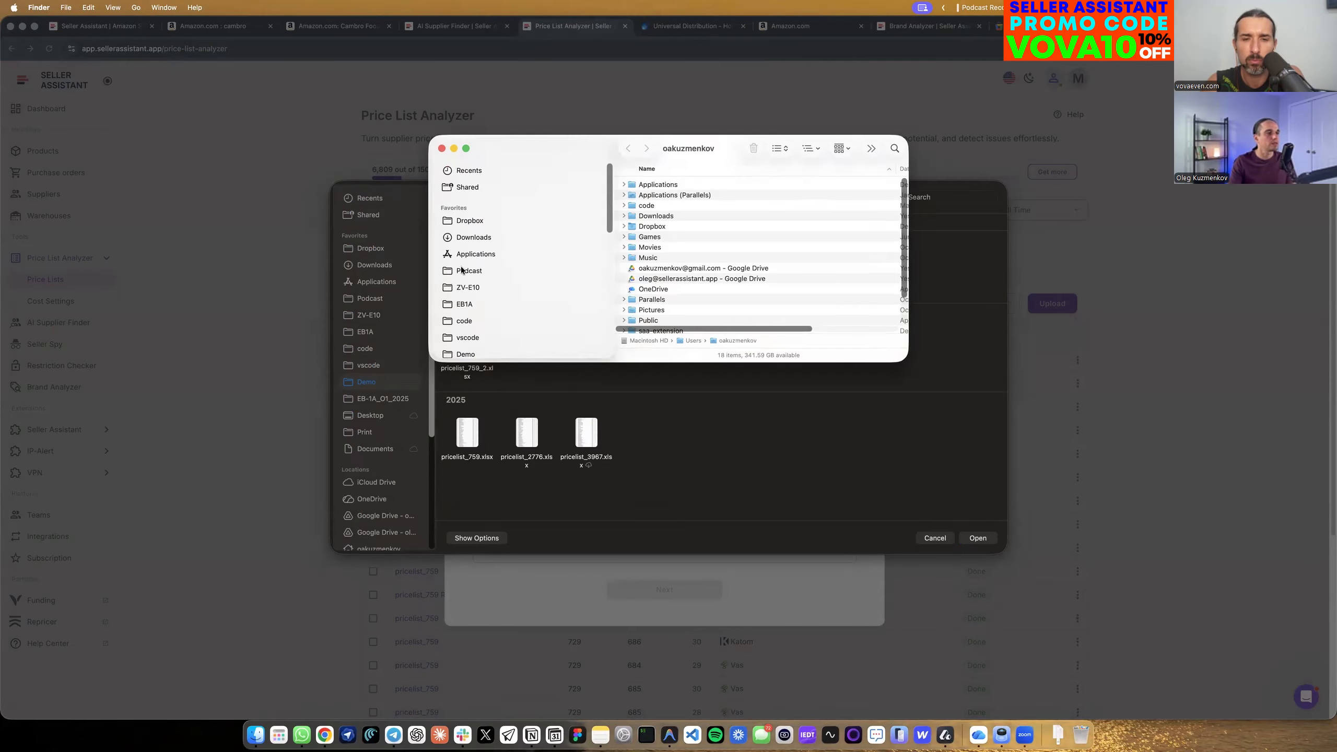
left_click(465, 353)
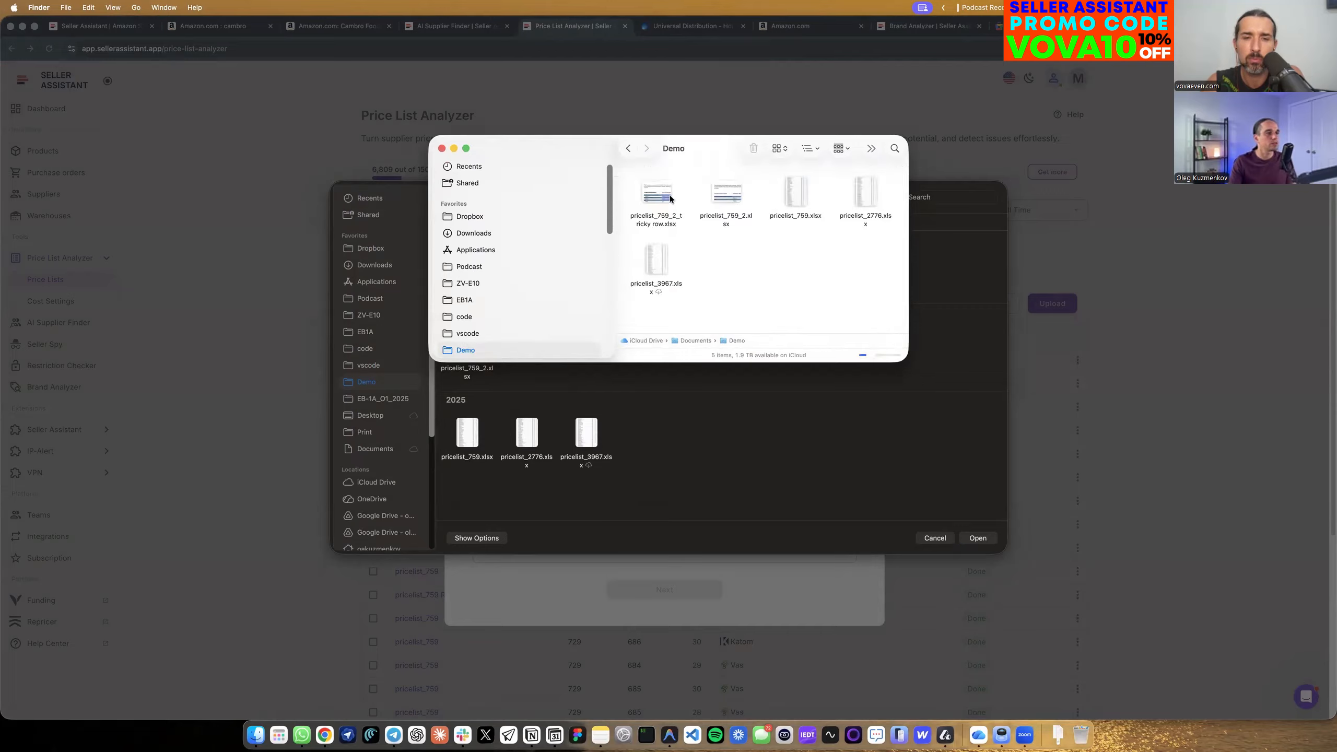
left_click(674, 205)
double_click(673, 205)
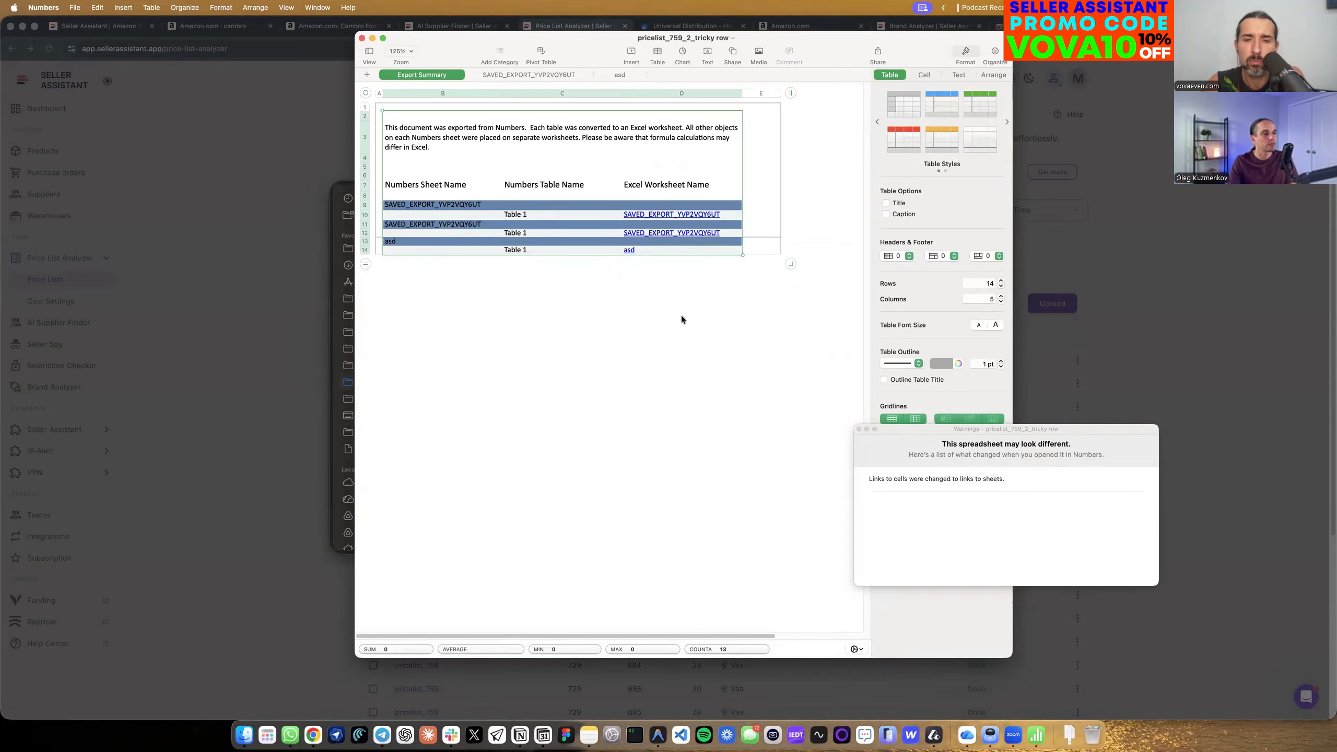
Examine the header rows and product data on the price list's Export Summary, SAVED_EXPORT_YVP2VQY6UT and asd sheets, and close the file.
left_click_drag(400, 106, 749, 301)
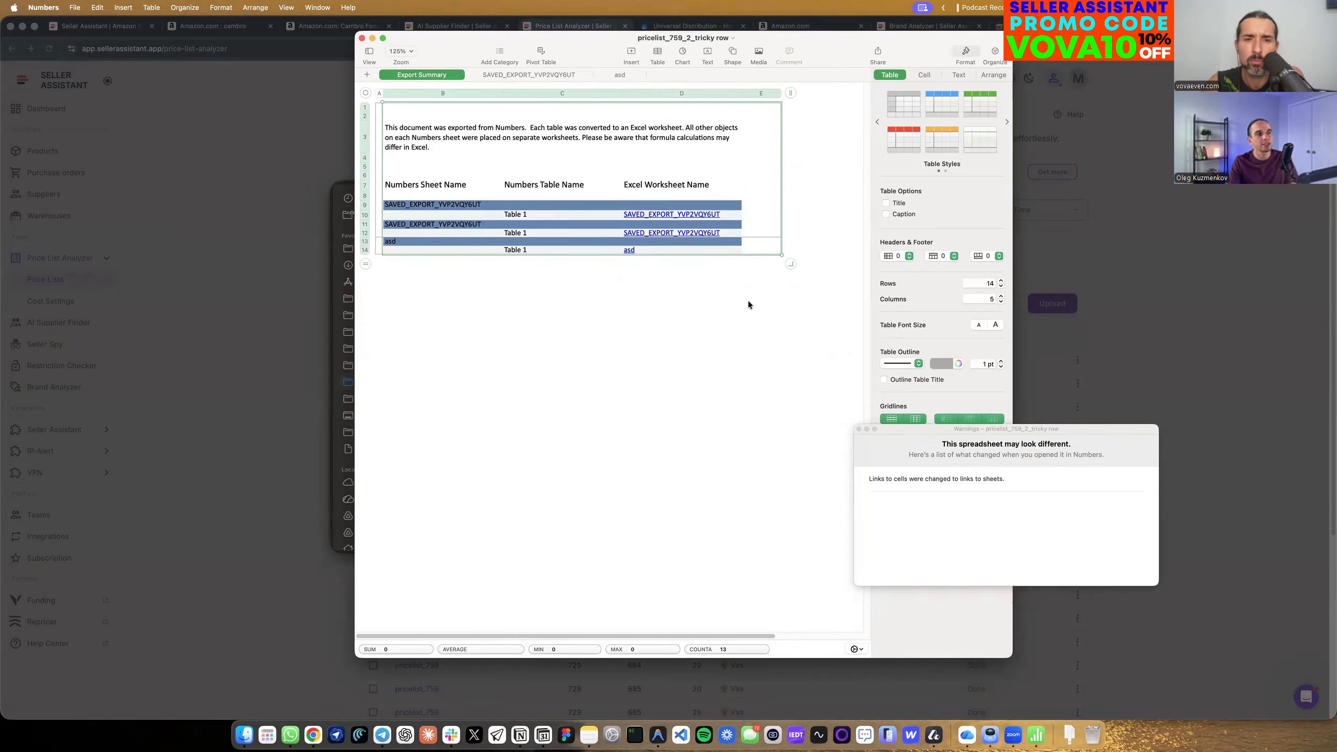
left_click(537, 76)
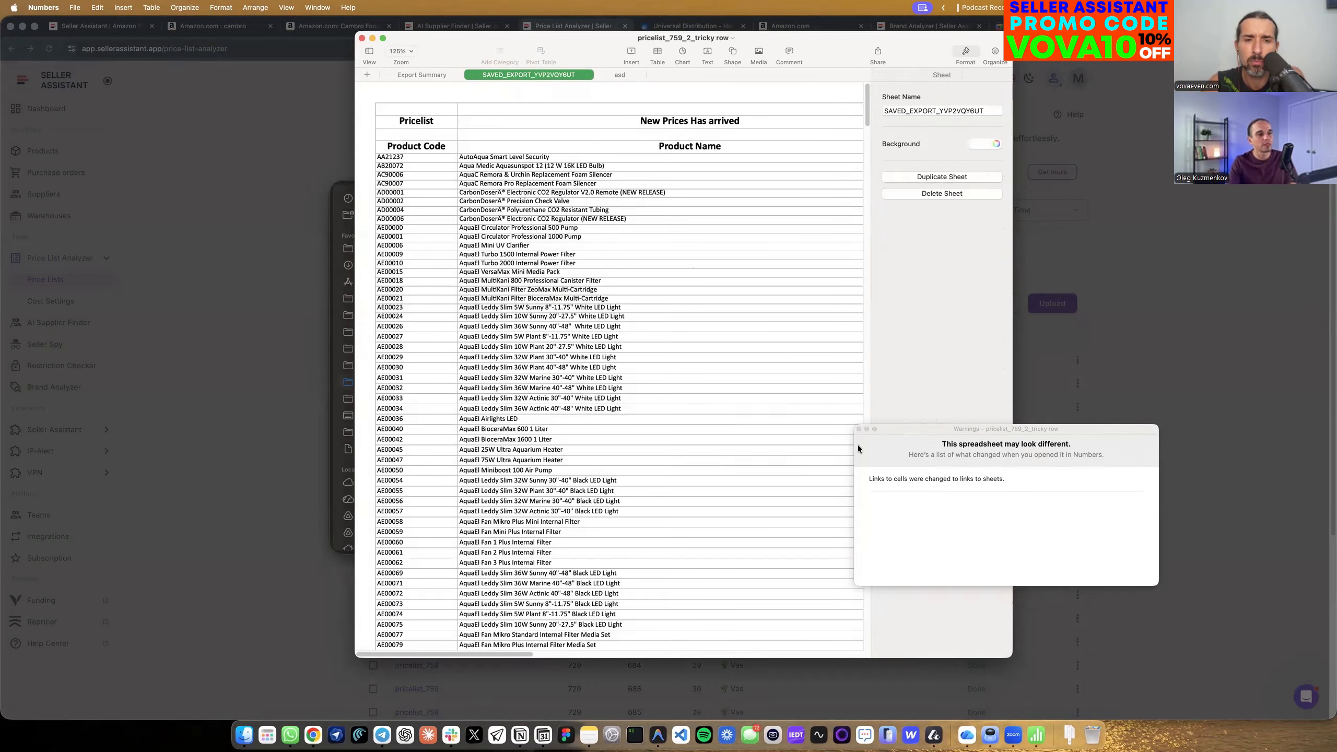
left_click(859, 430)
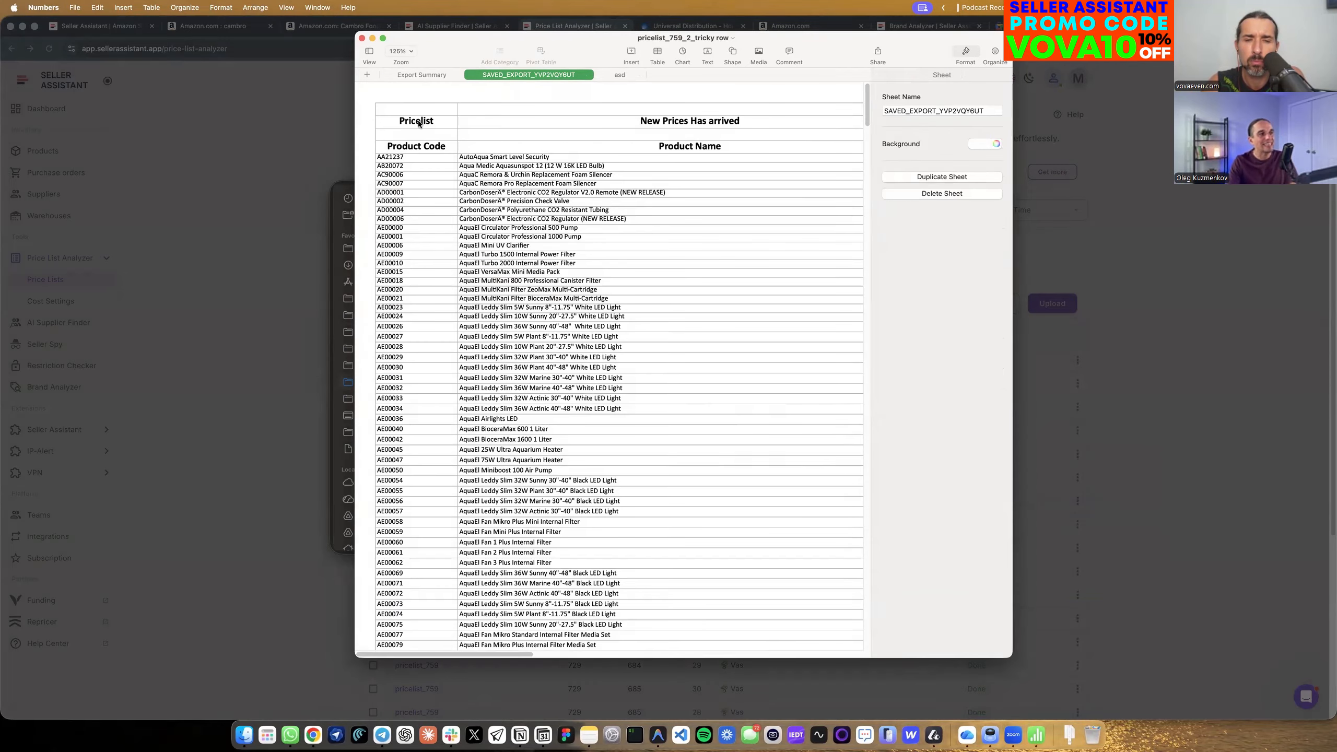
left_click(397, 124)
left_click_drag(401, 110, 596, 119)
left_click(600, 121)
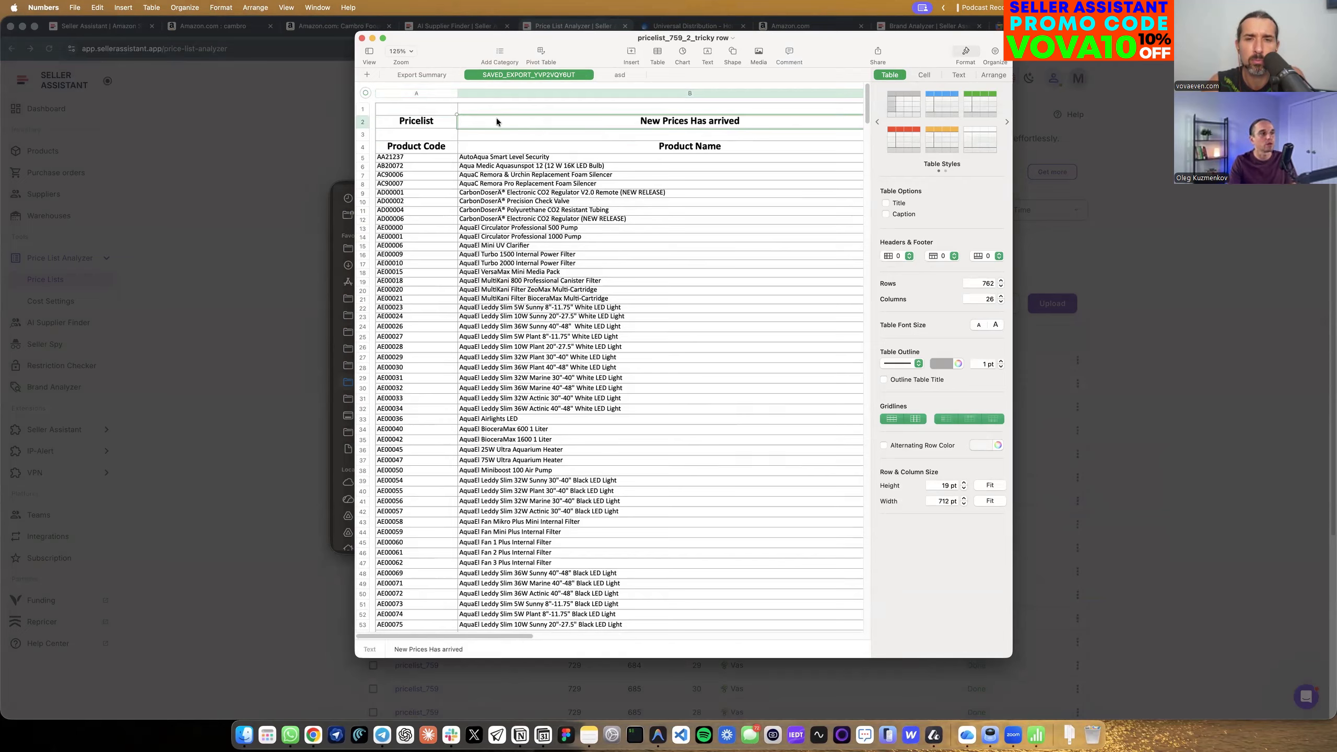
left_click_drag(416, 123, 630, 123)
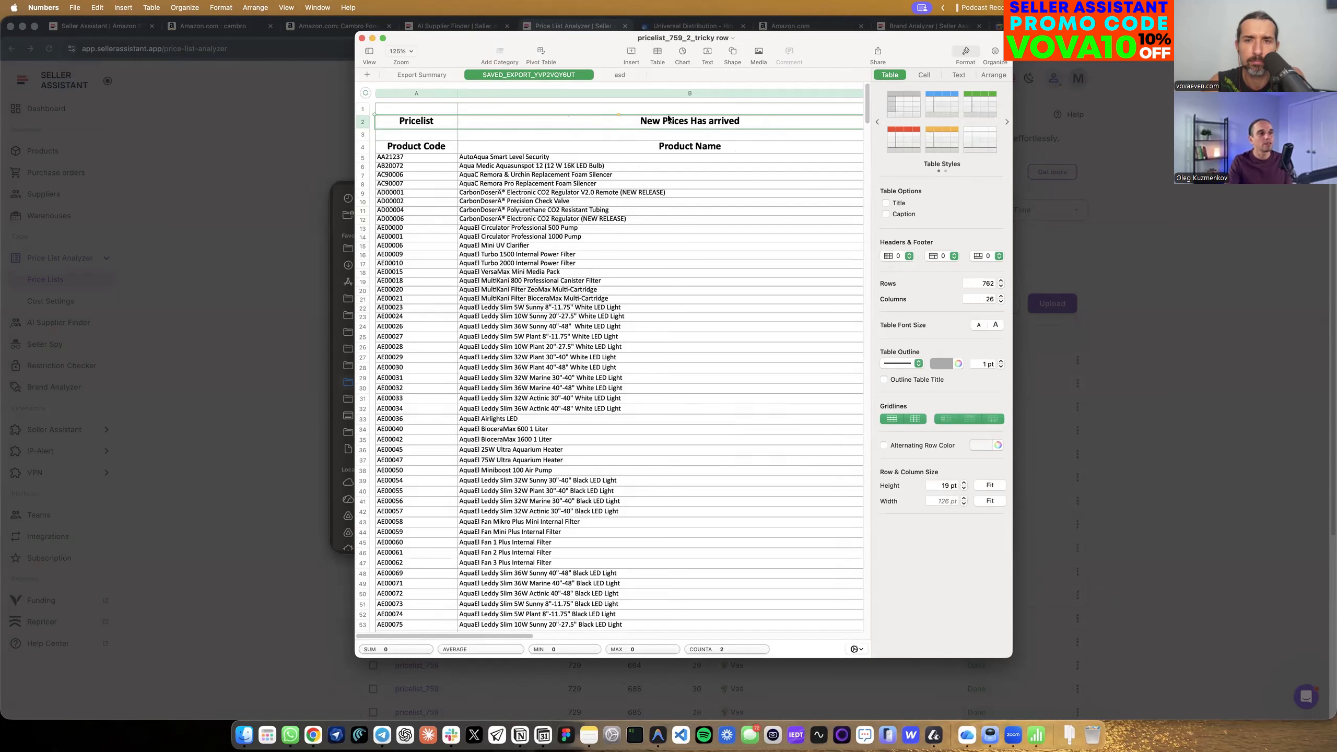
left_click(619, 74)
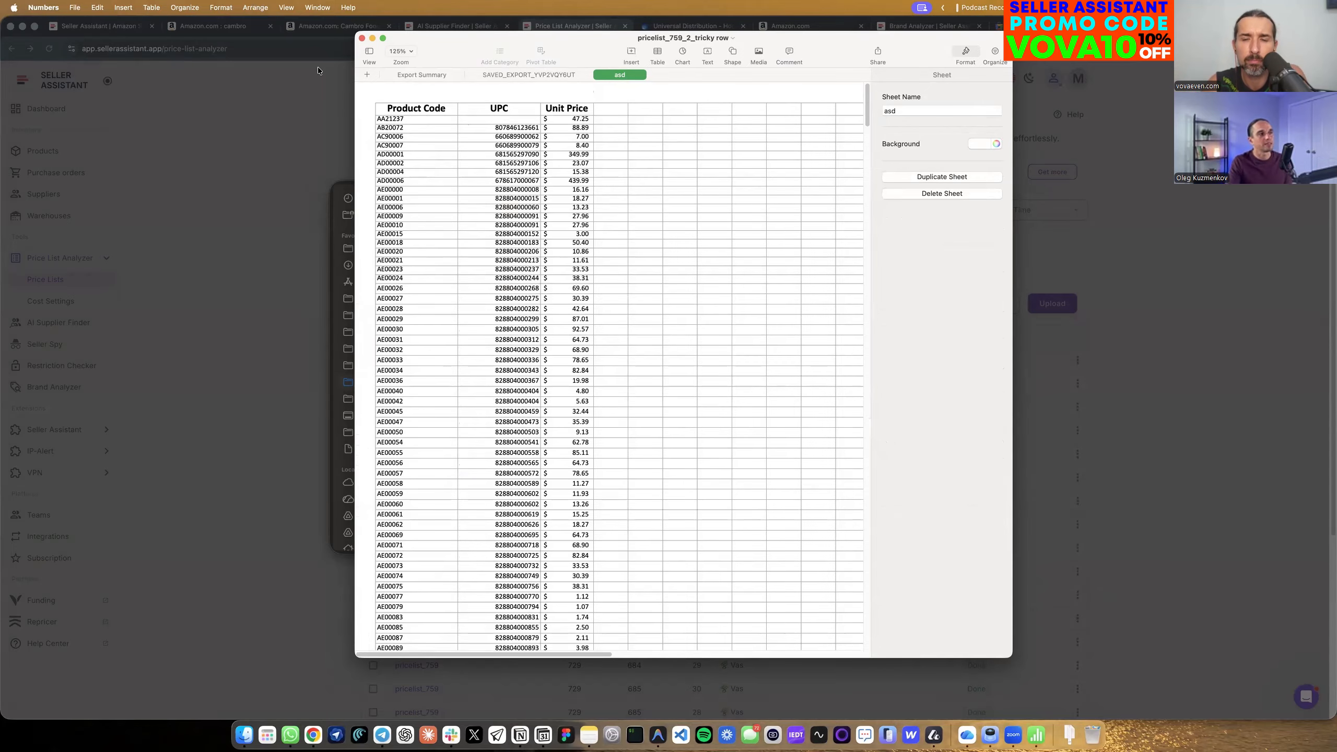
left_click(362, 39)
left_click(441, 148)
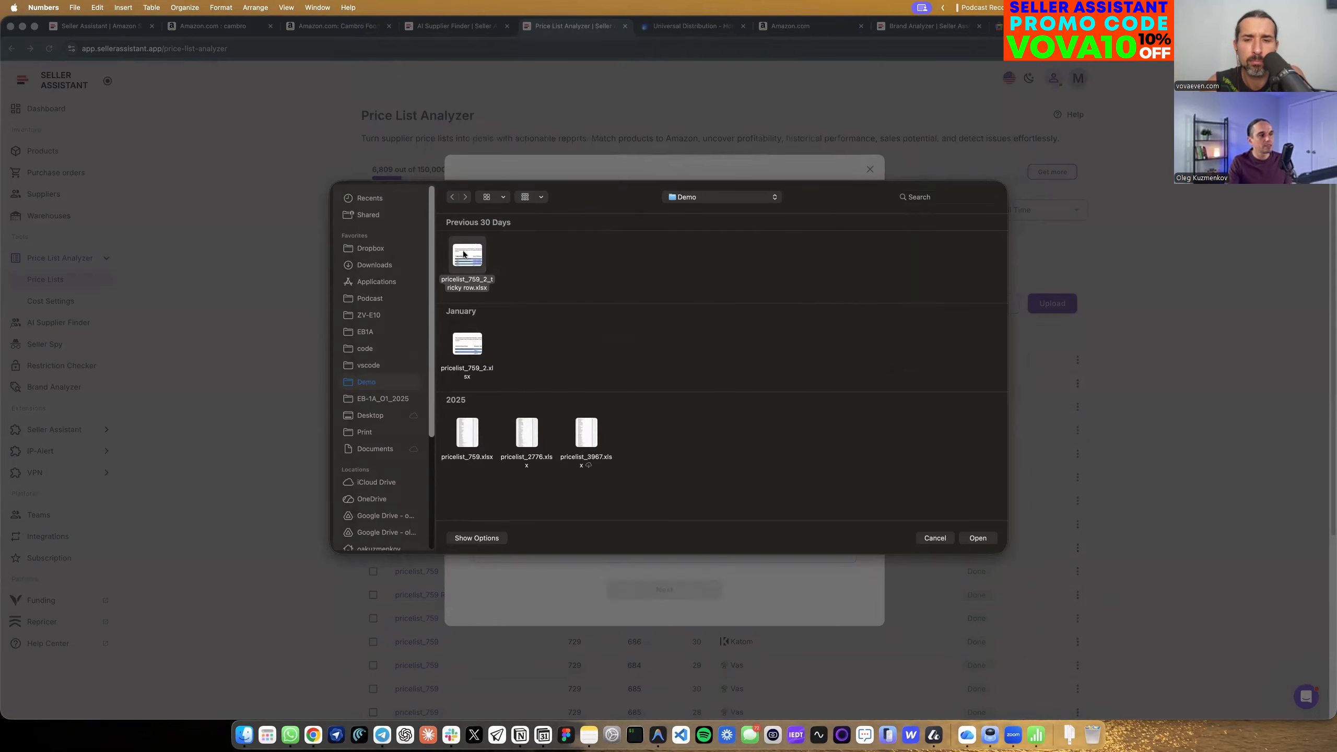
Load pricelist_759_2_tricky row.xlsx for Asmodee North America, with all its ASINs added to the Products database.
left_click(463, 255)
left_click(978, 538)
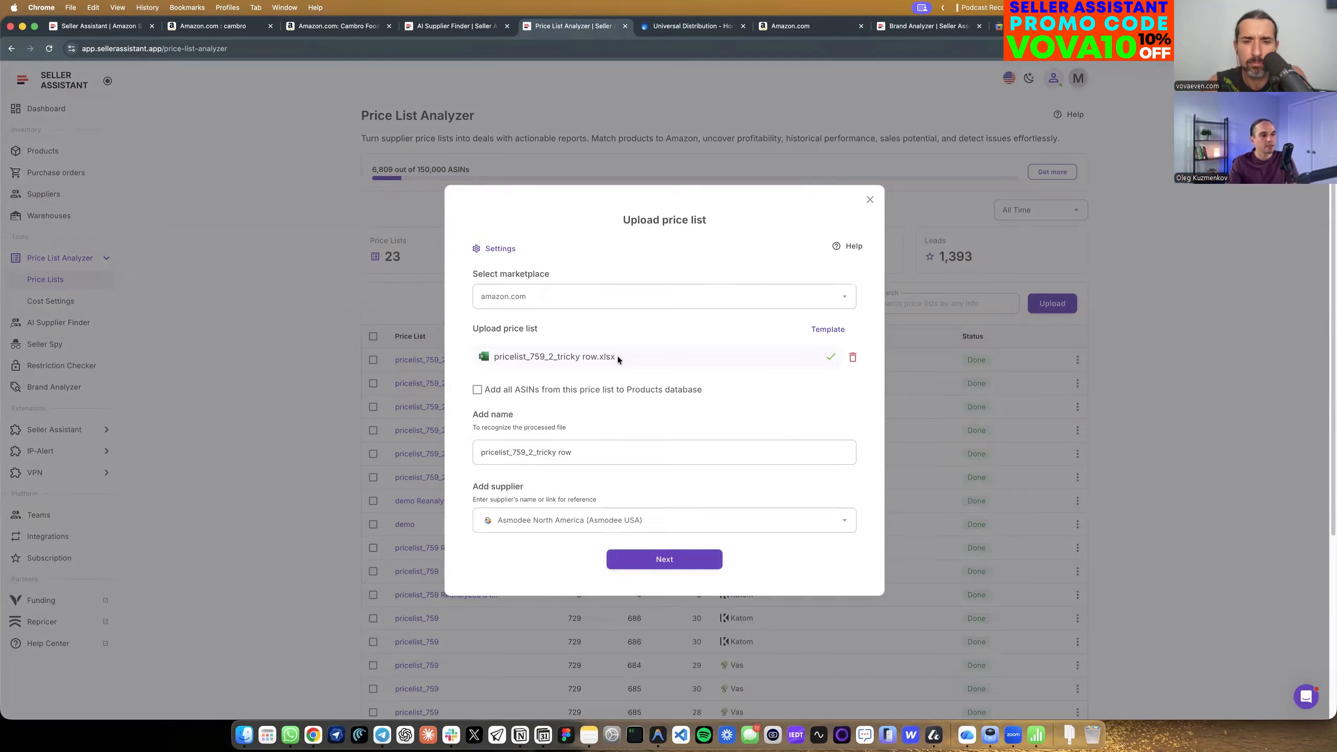
left_click(478, 390)
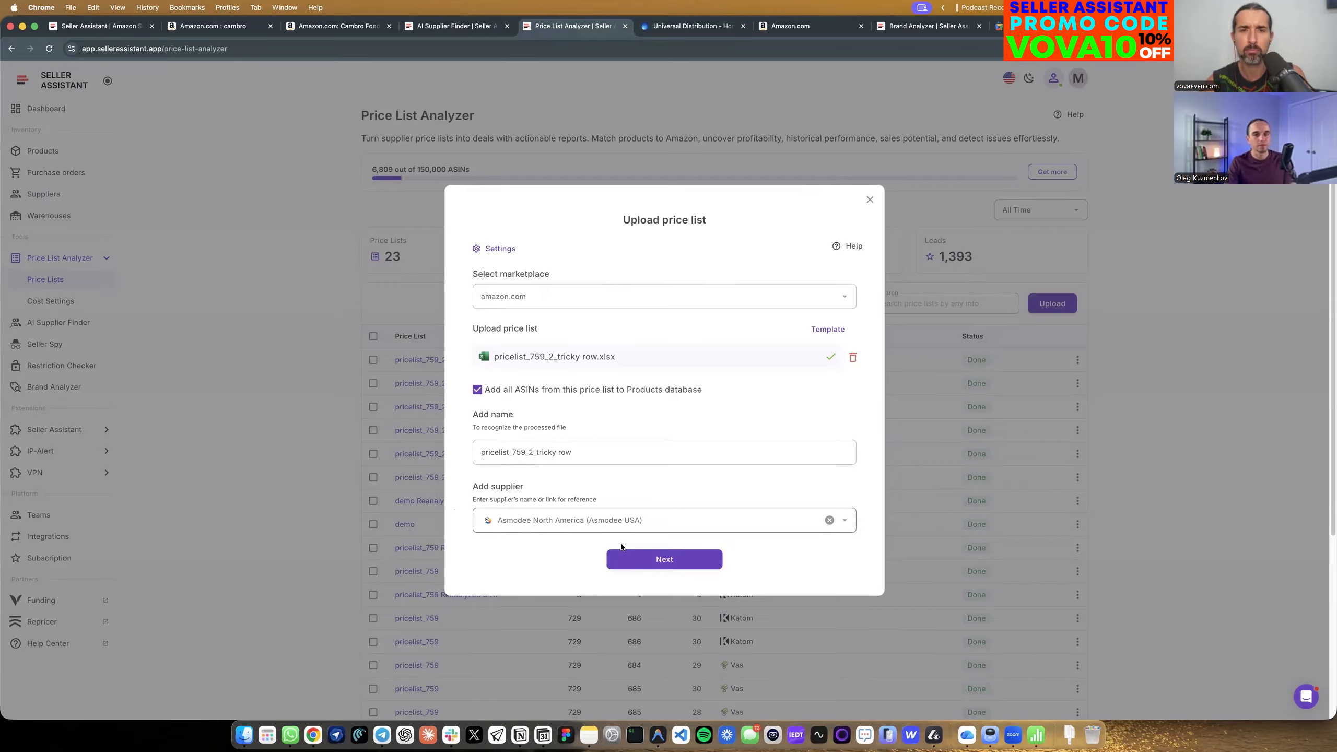
left_click(838, 517)
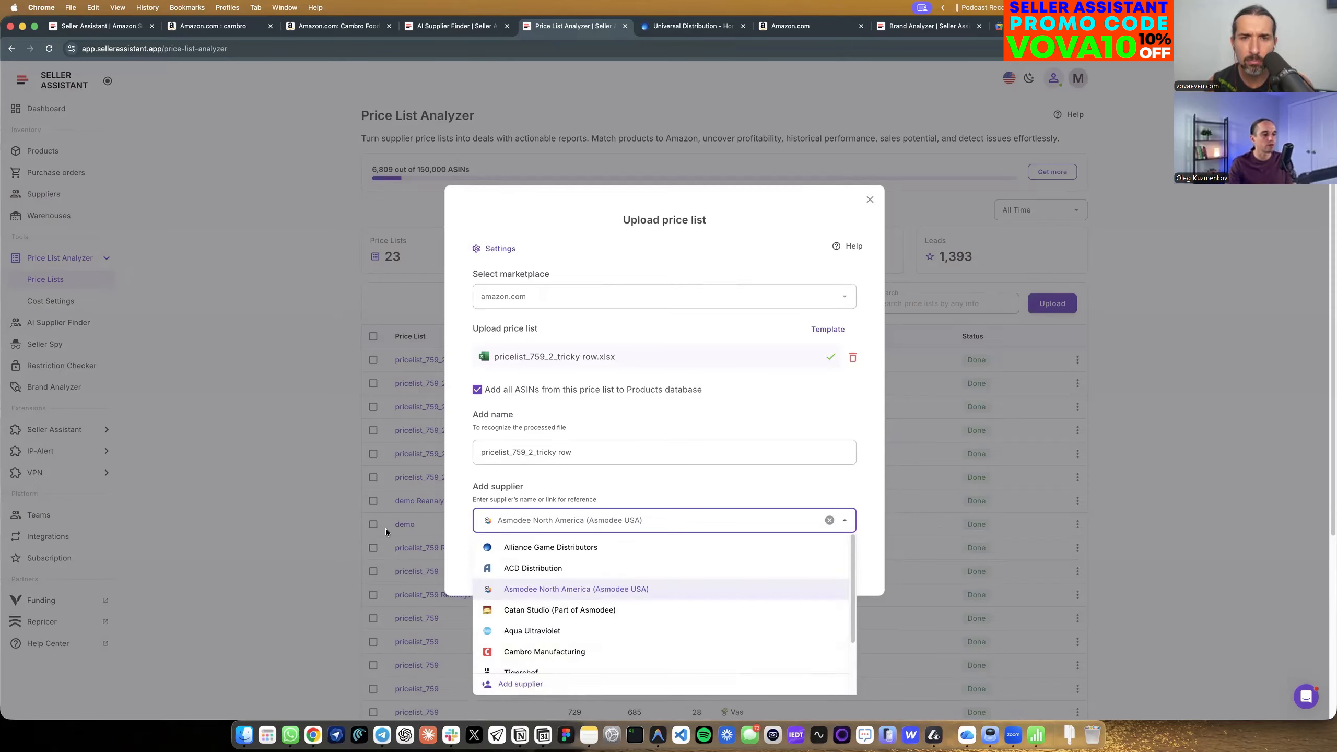
left_click(463, 563)
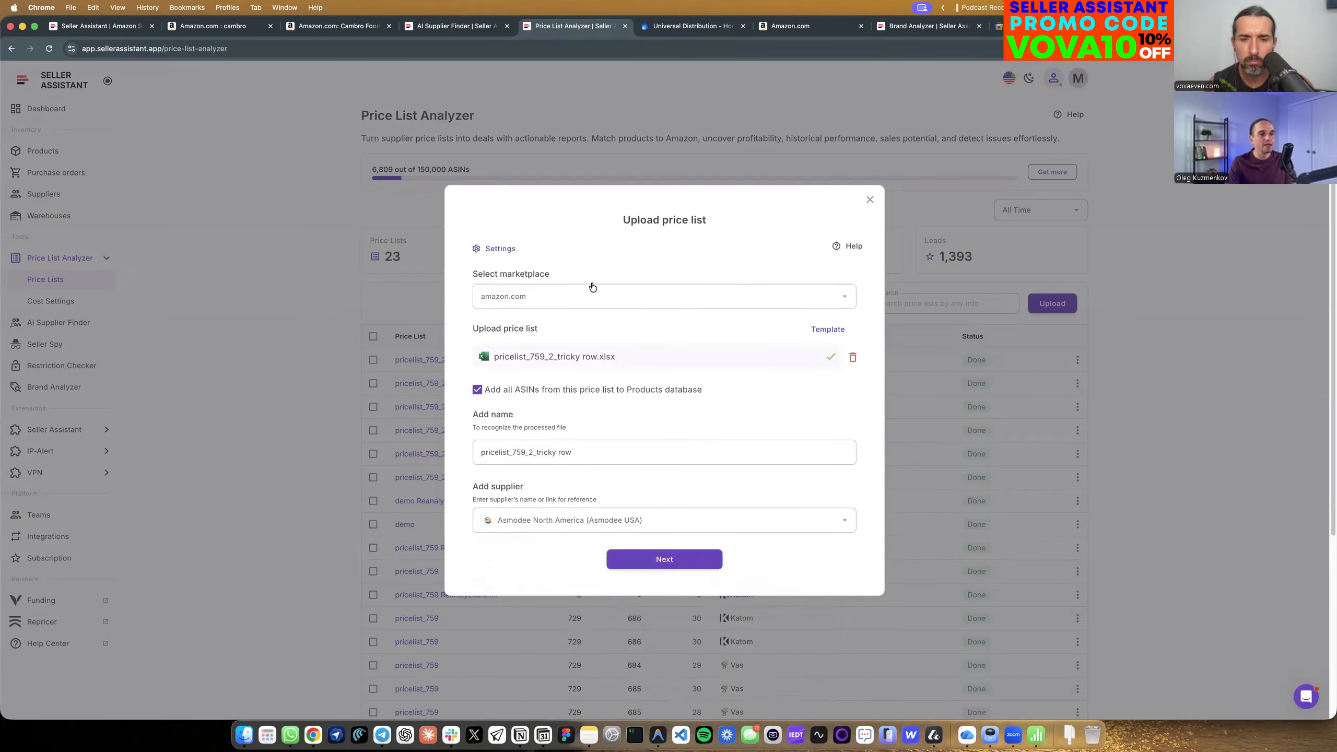
Review the upload's cost settings and the available selling price calculation methods.
left_click(498, 251)
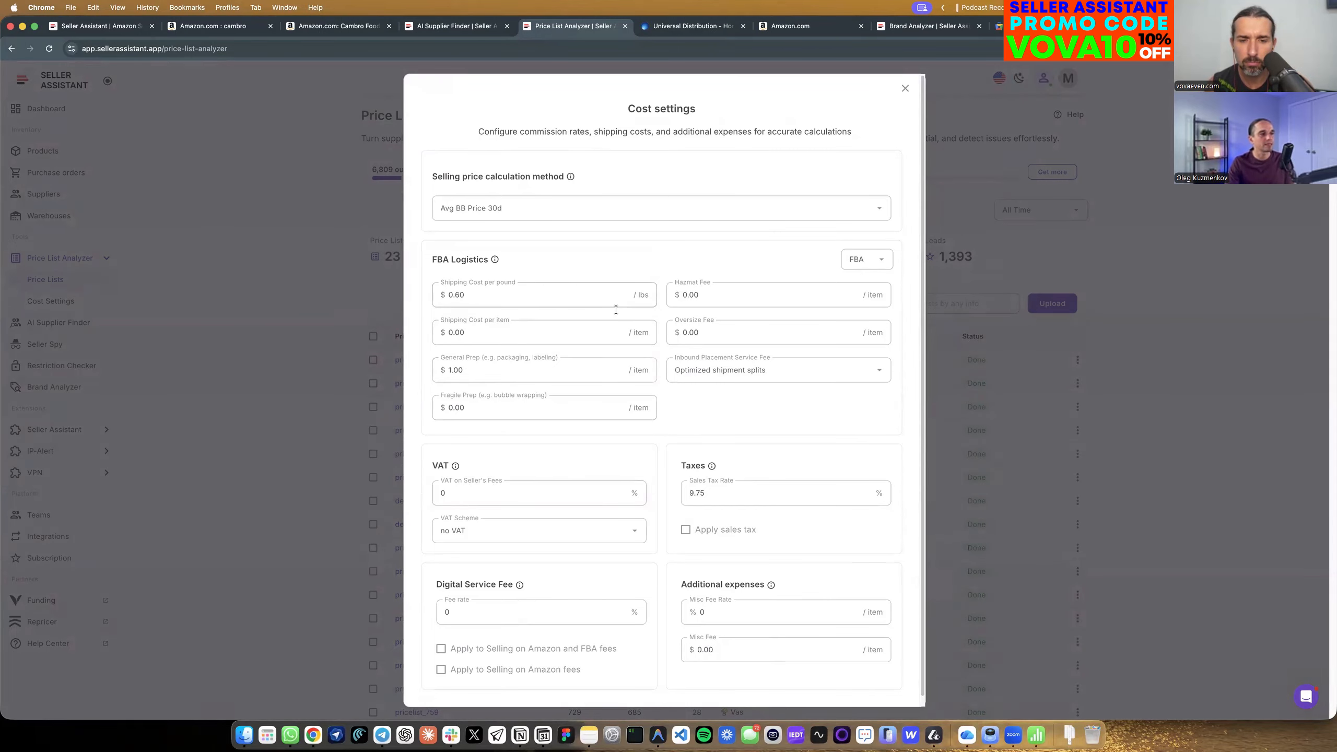
left_click(479, 215)
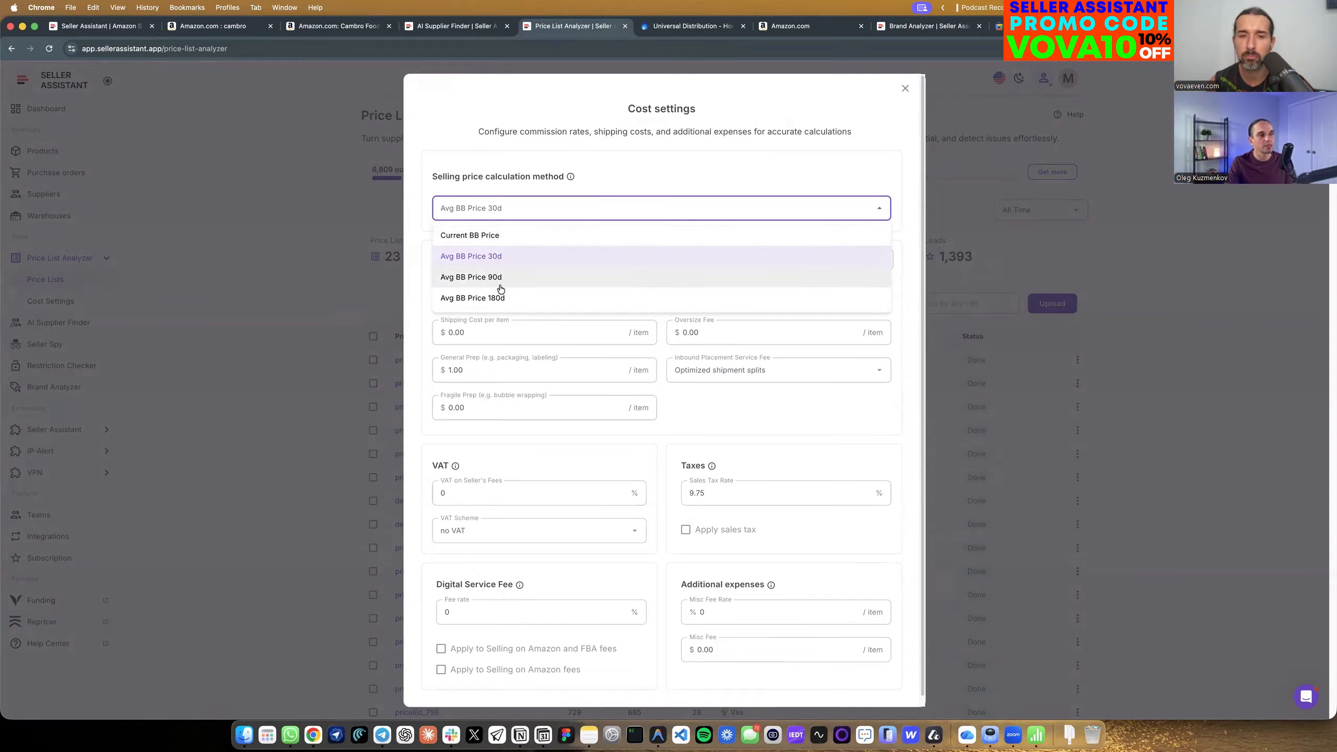
left_click(623, 168)
left_click(906, 88)
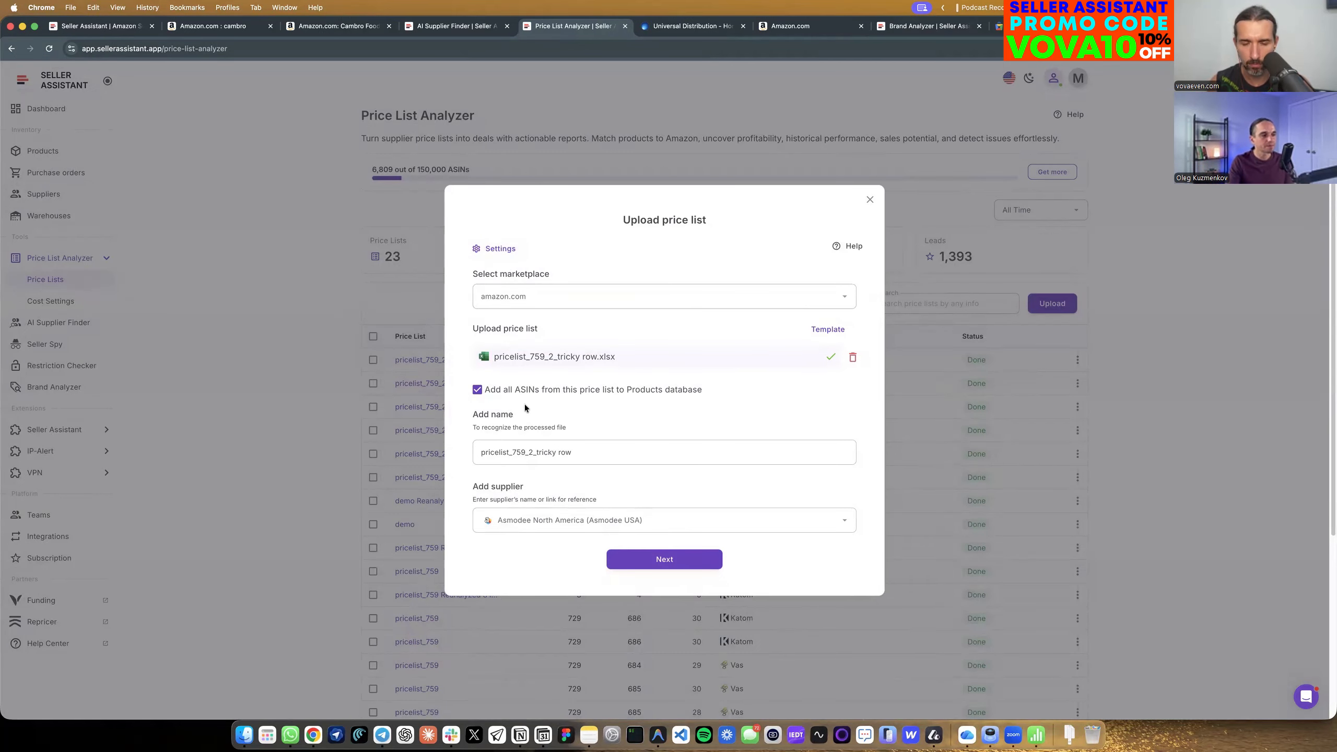
Continue to the table setup and view the sheets available for processing, keeping SAVED_EXPORT_YVP2VQY6UT selected.
scroll(574, 351, "down", 1)
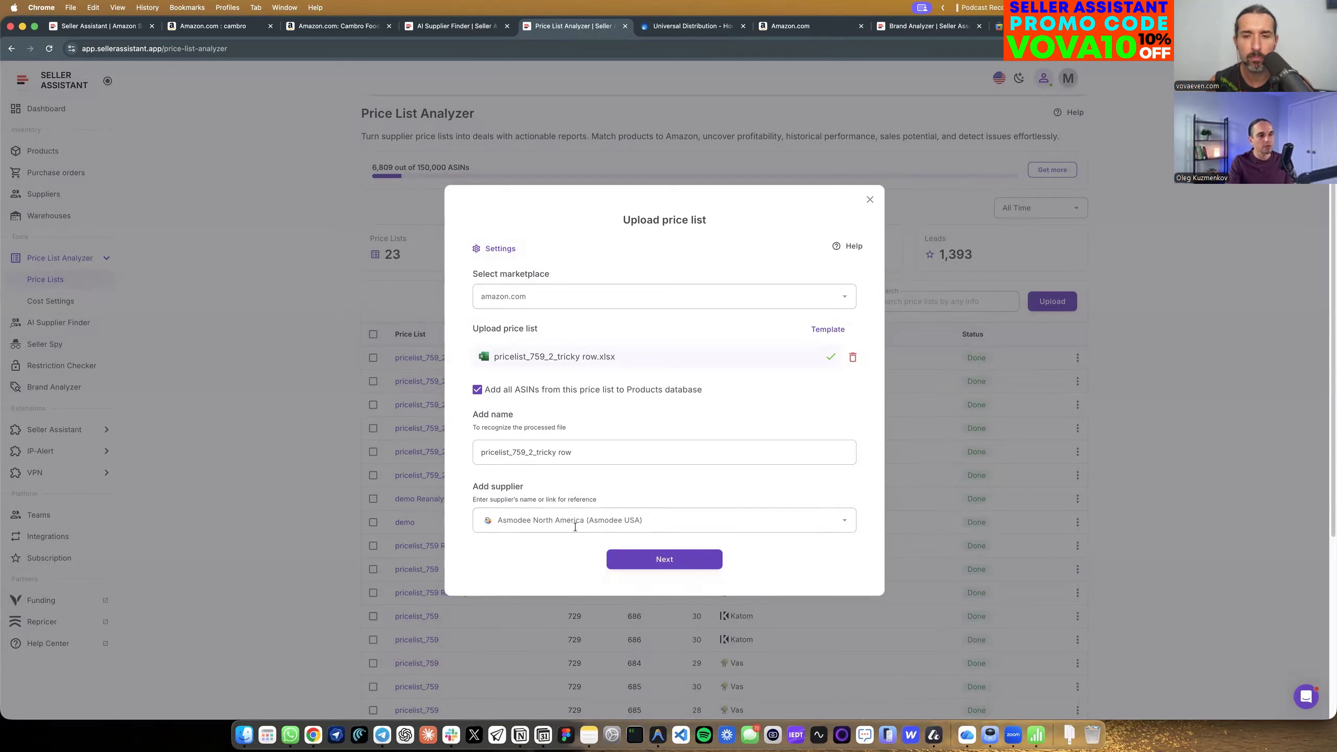
left_click(658, 563)
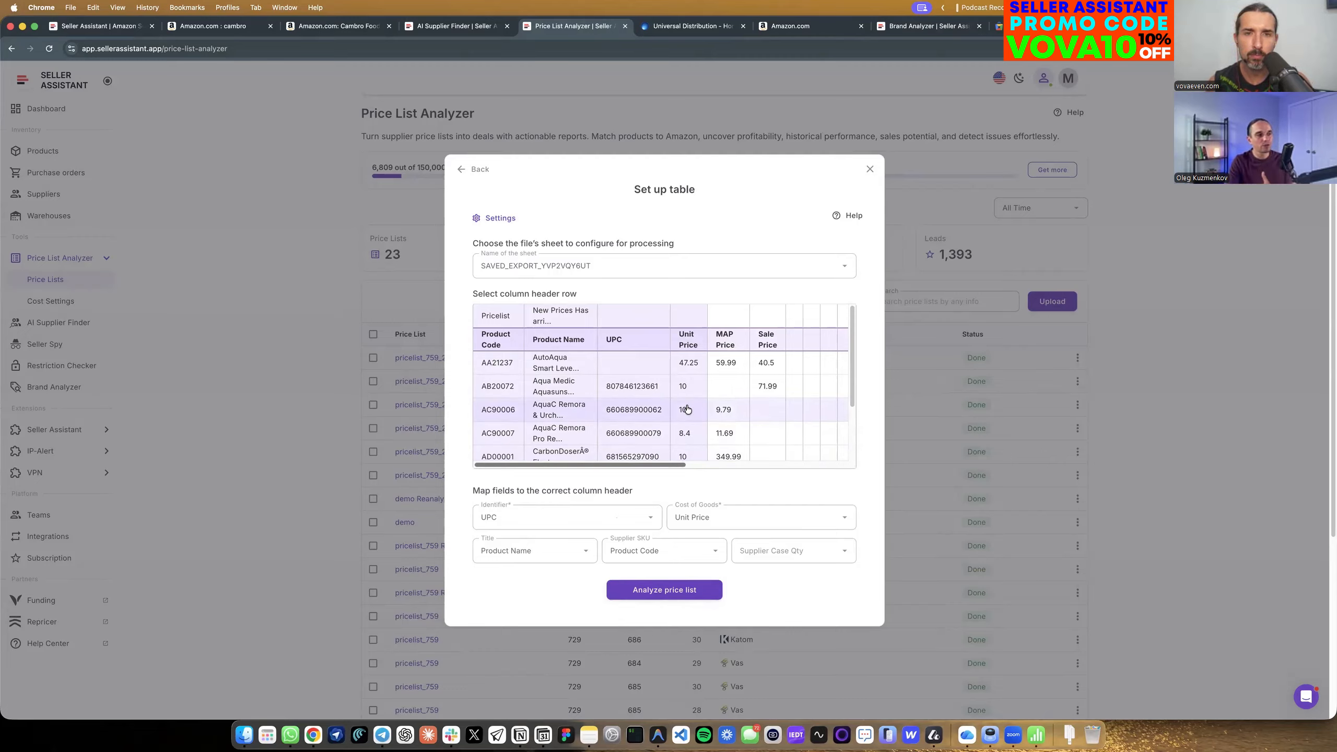
left_click(639, 271)
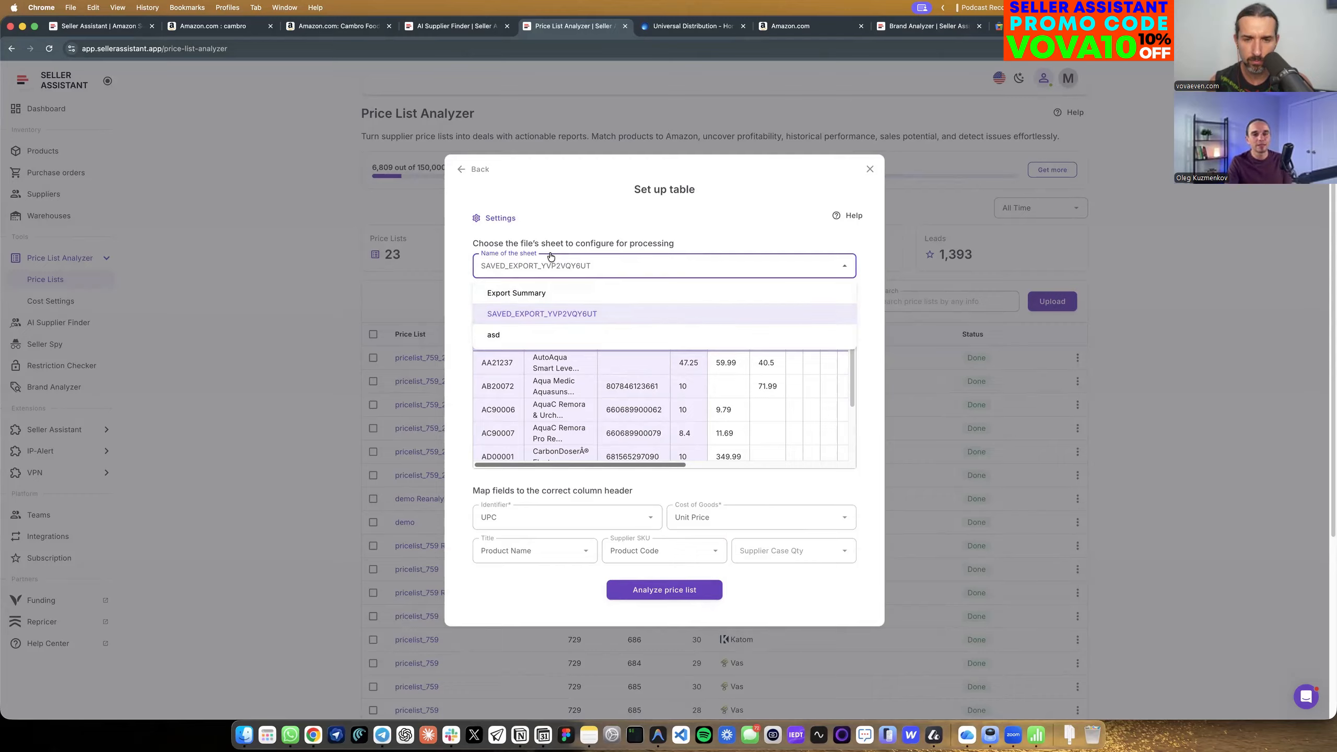
left_click(584, 233)
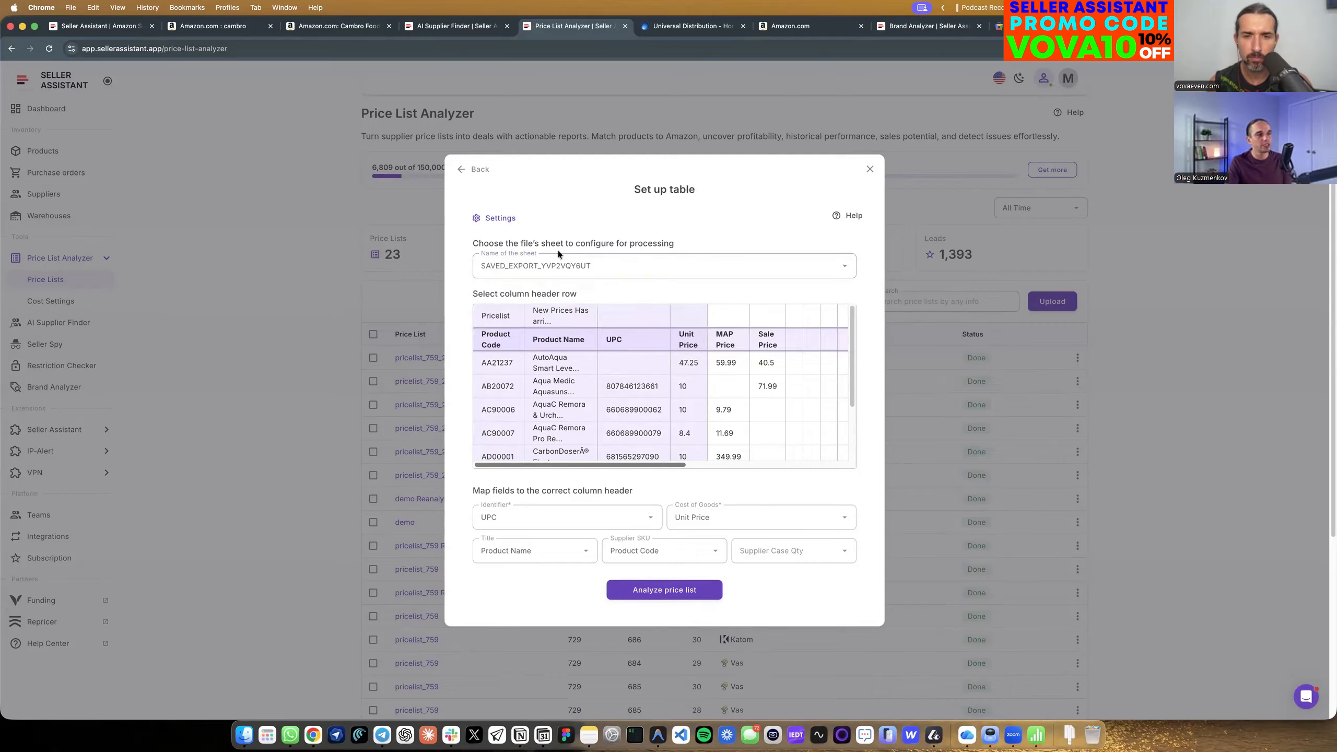
left_click(513, 269)
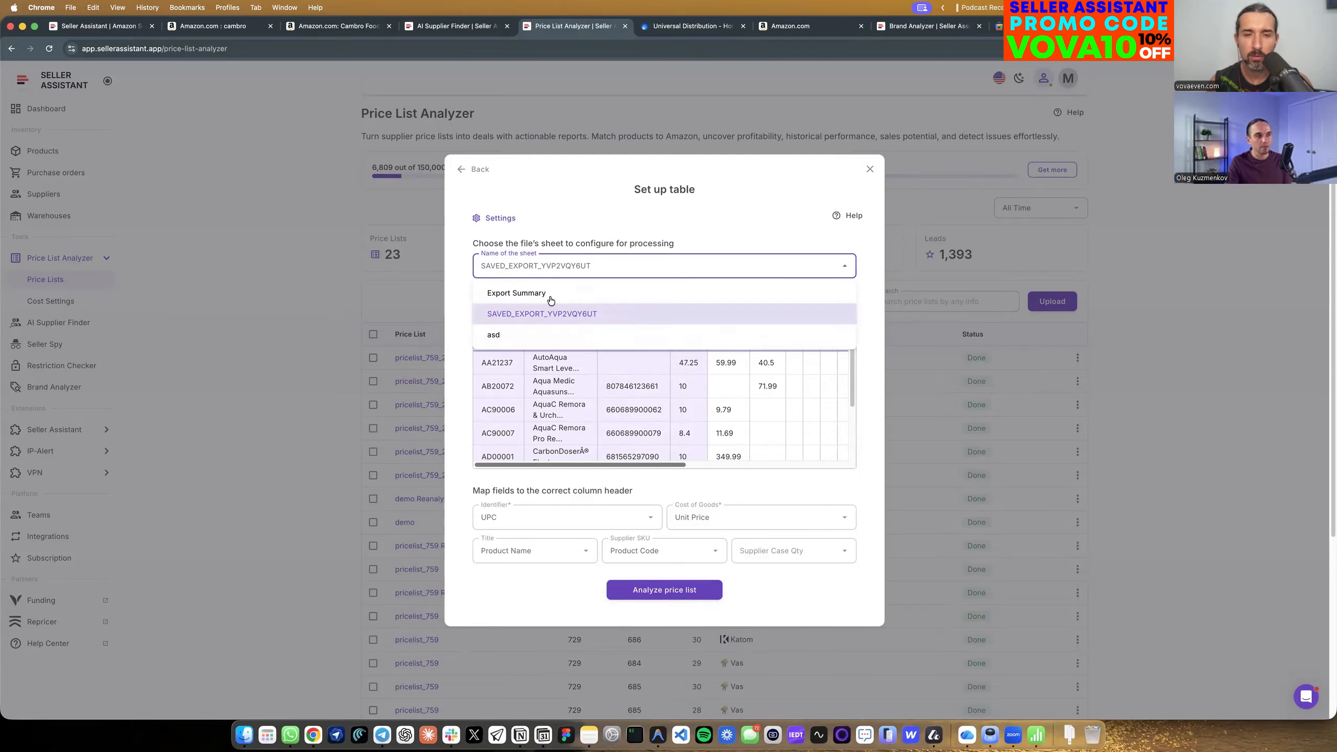
left_click(594, 236)
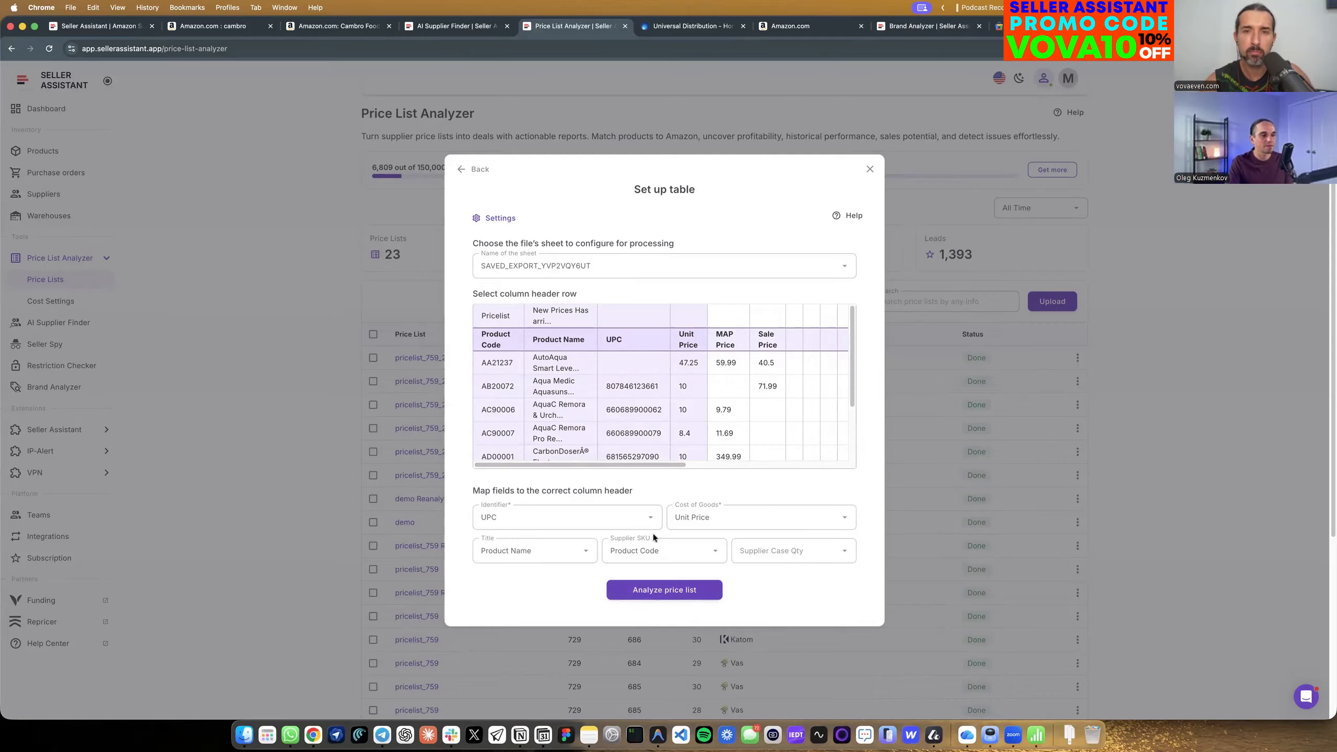
Analyze the price list with the mapped columns and open the new pricelist_759_2_tricky row report for Asmodee North America.
left_click(664, 589)
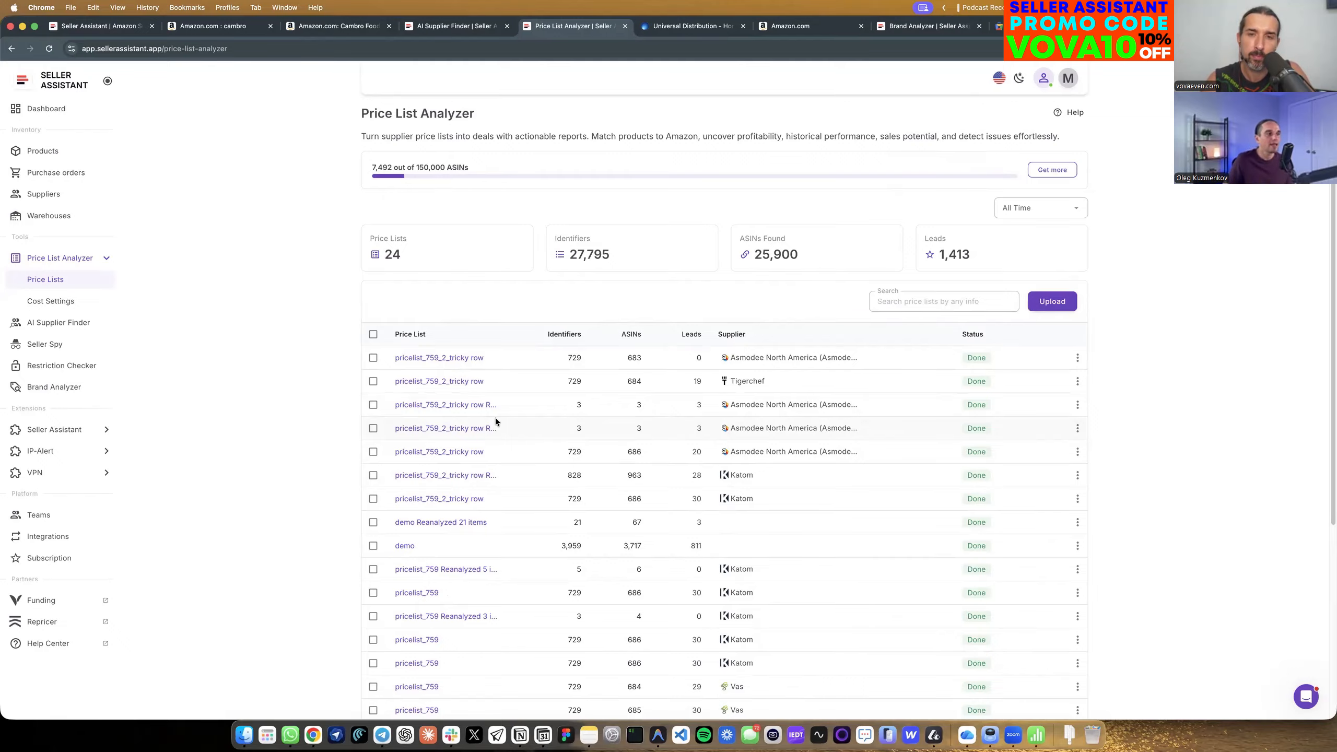
scroll(514, 414, "up", 1)
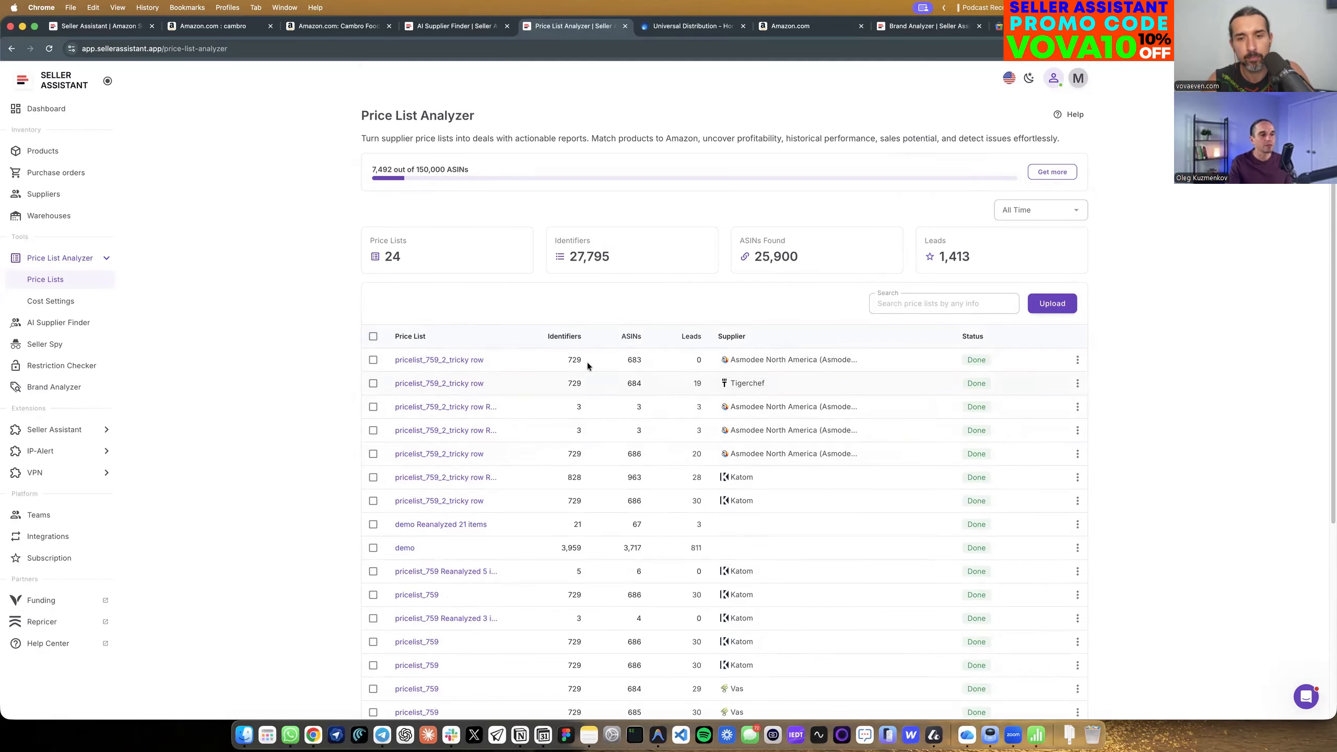
left_click(456, 368)
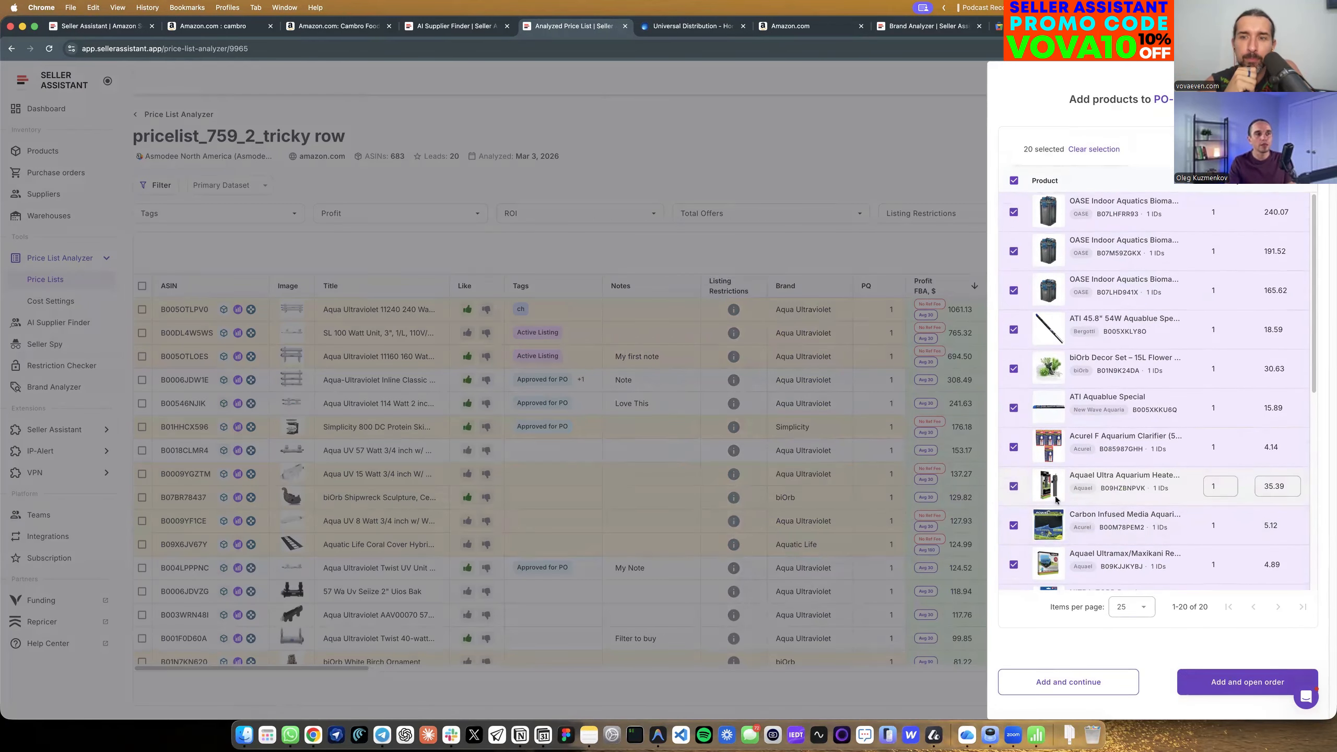
Leave the purchase order product selection and view the dataset views available for the price list report.
left_click(452, 159)
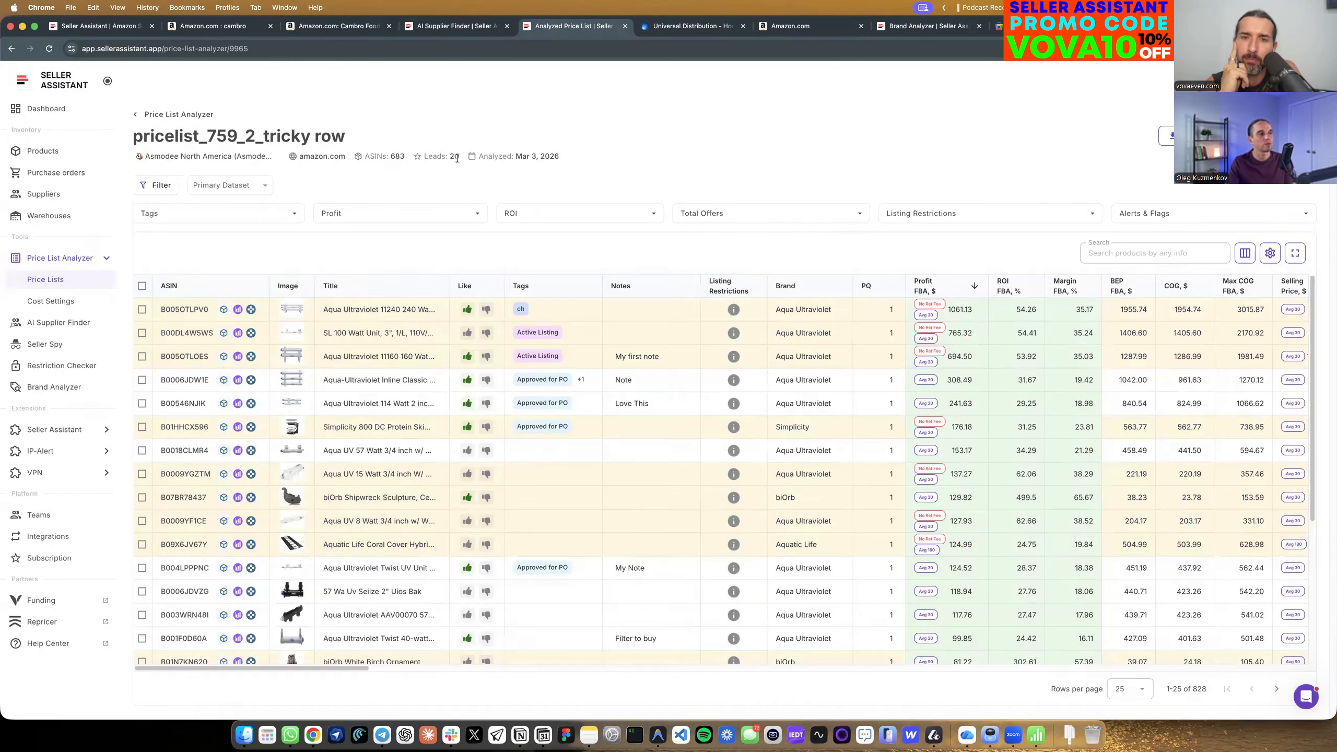
left_click(241, 191)
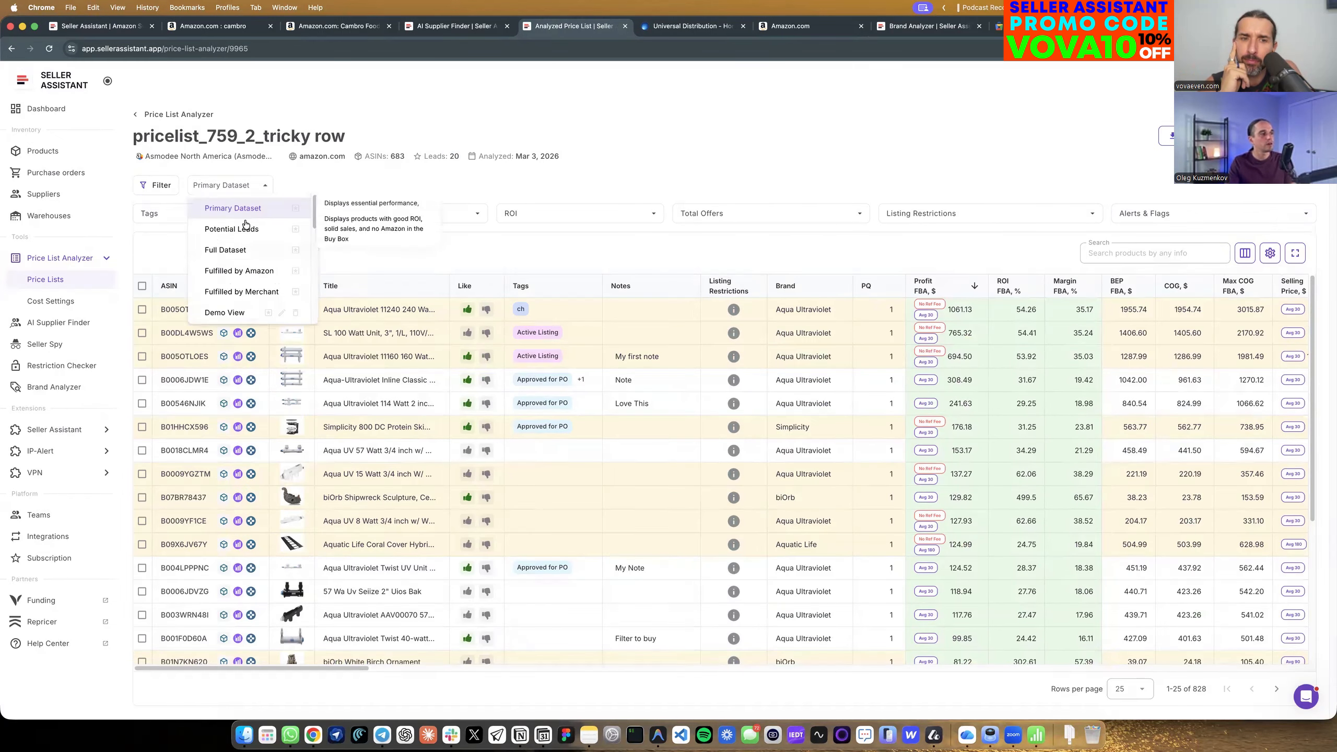
left_click(431, 186)
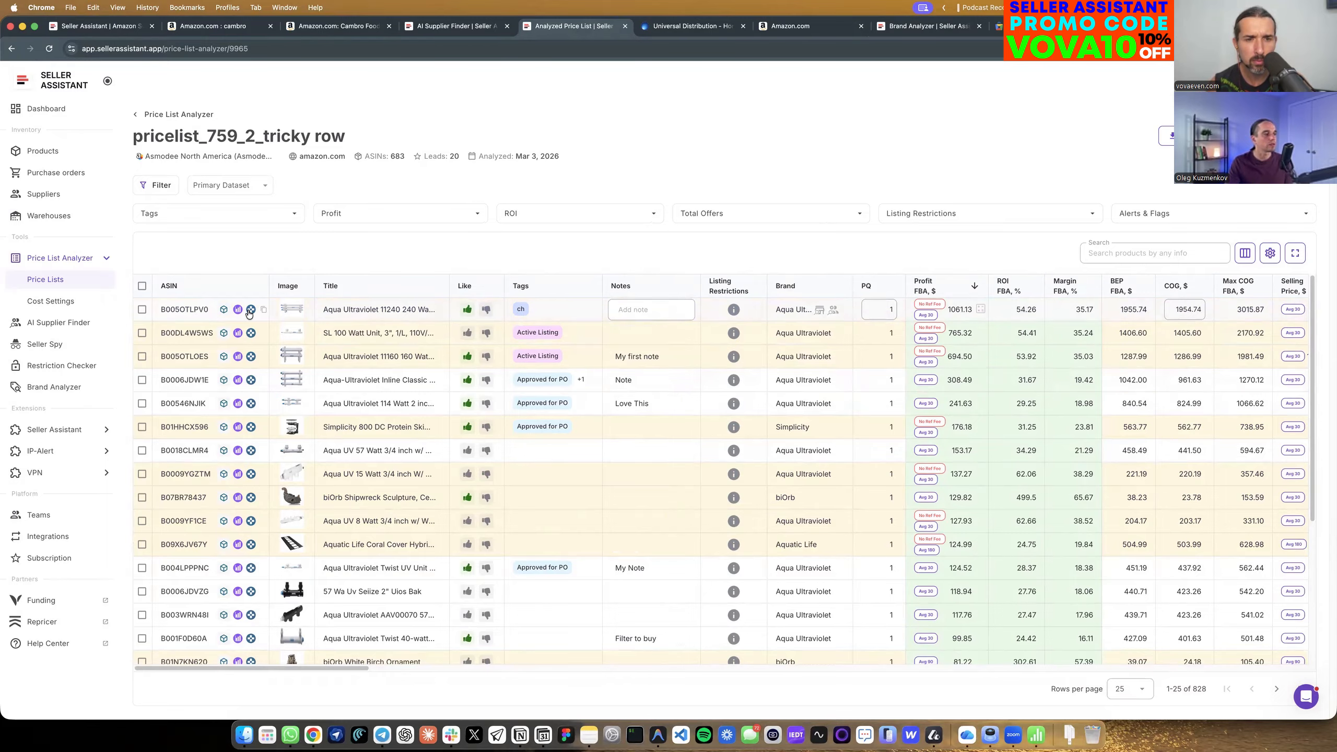
Open the Amazon page of product B005OTLPV0 from the report and compare its COG with the price list.
left_click(194, 309)
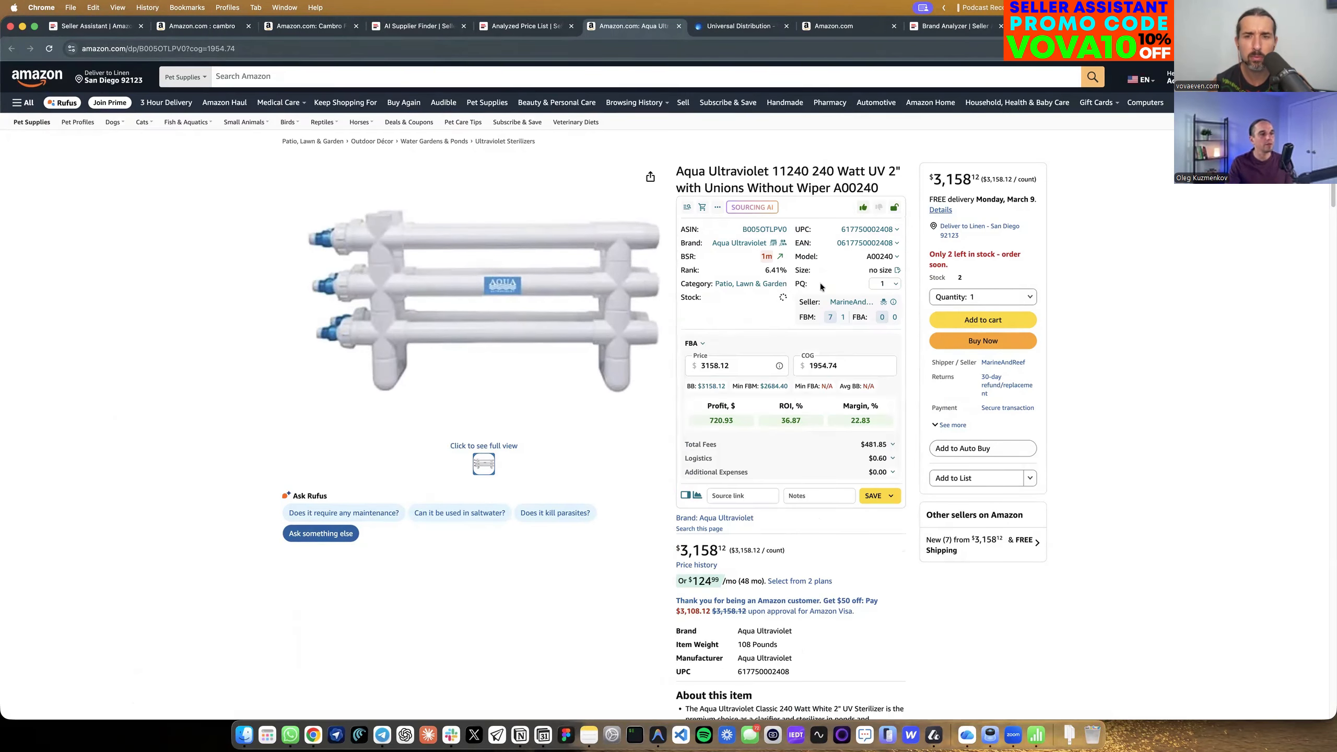
left_click(1014, 380)
left_click(524, 26)
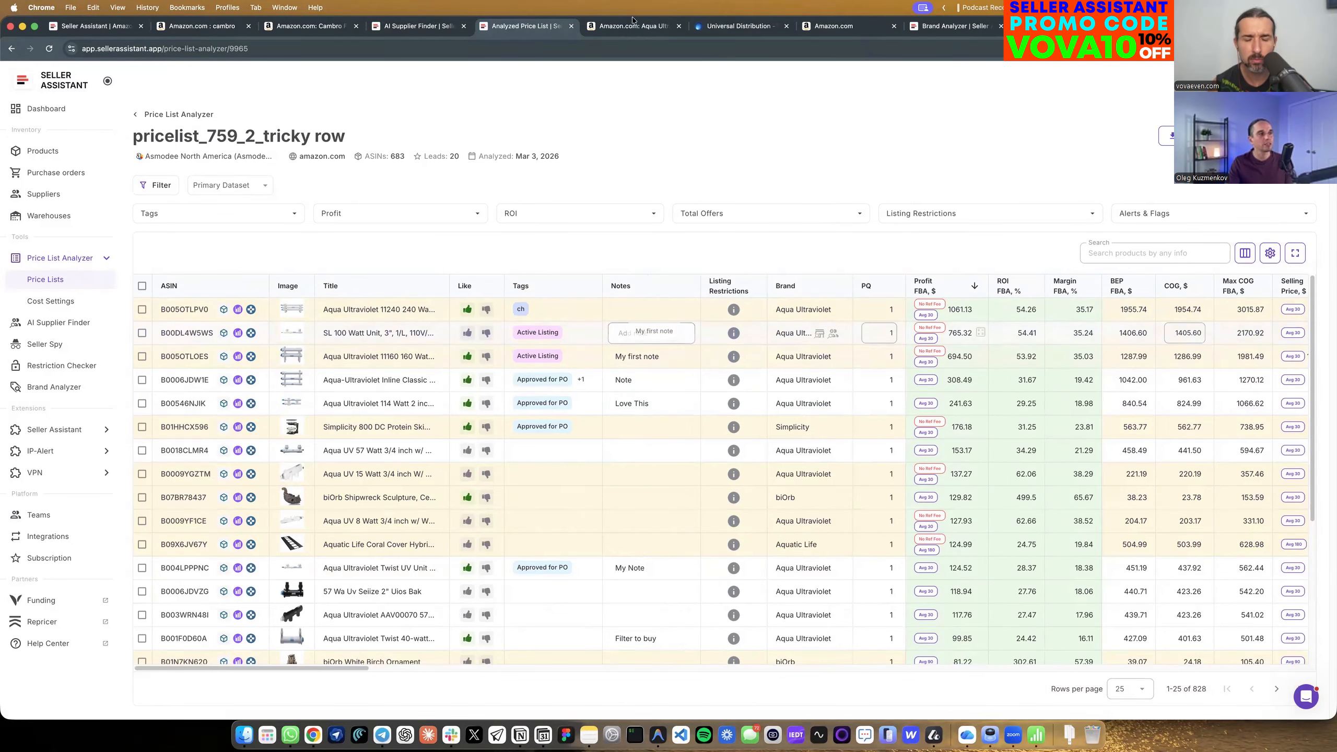
key("ctrl+Tab")
left_click_drag(854, 368, 806, 365)
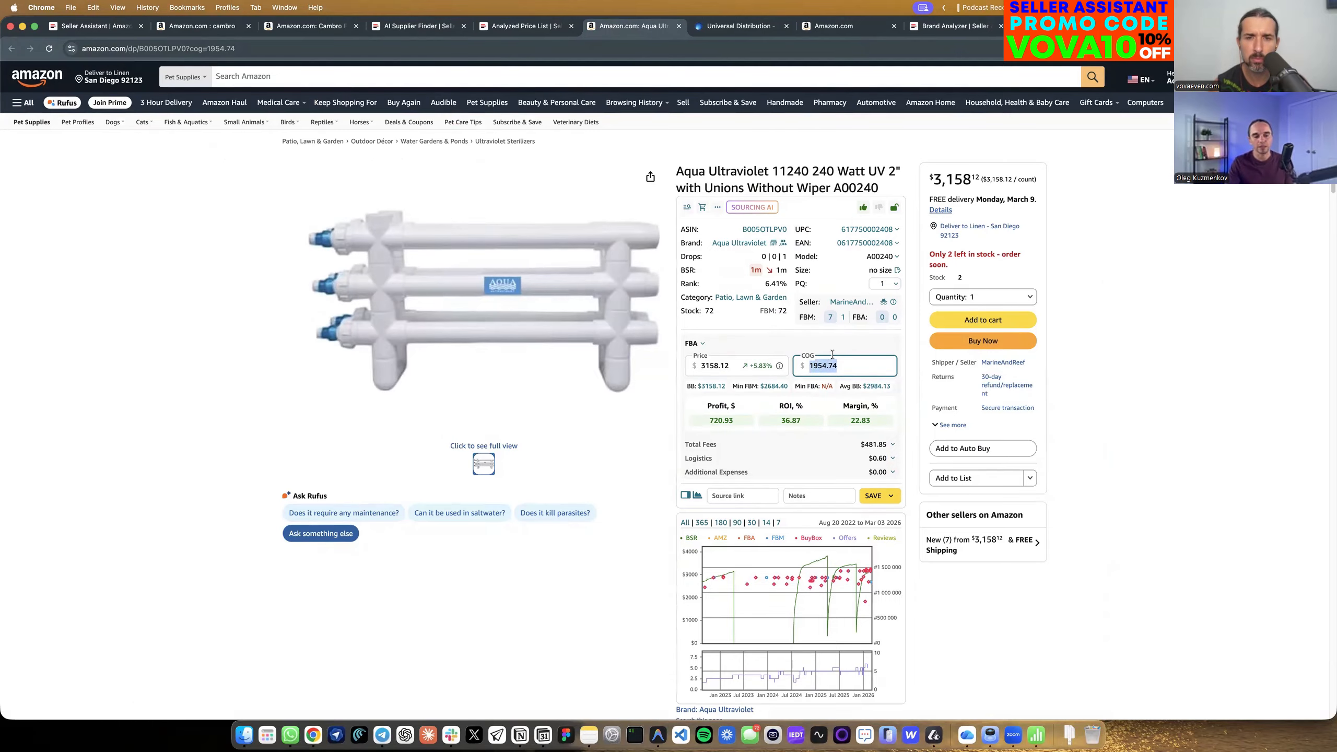
left_click(527, 27)
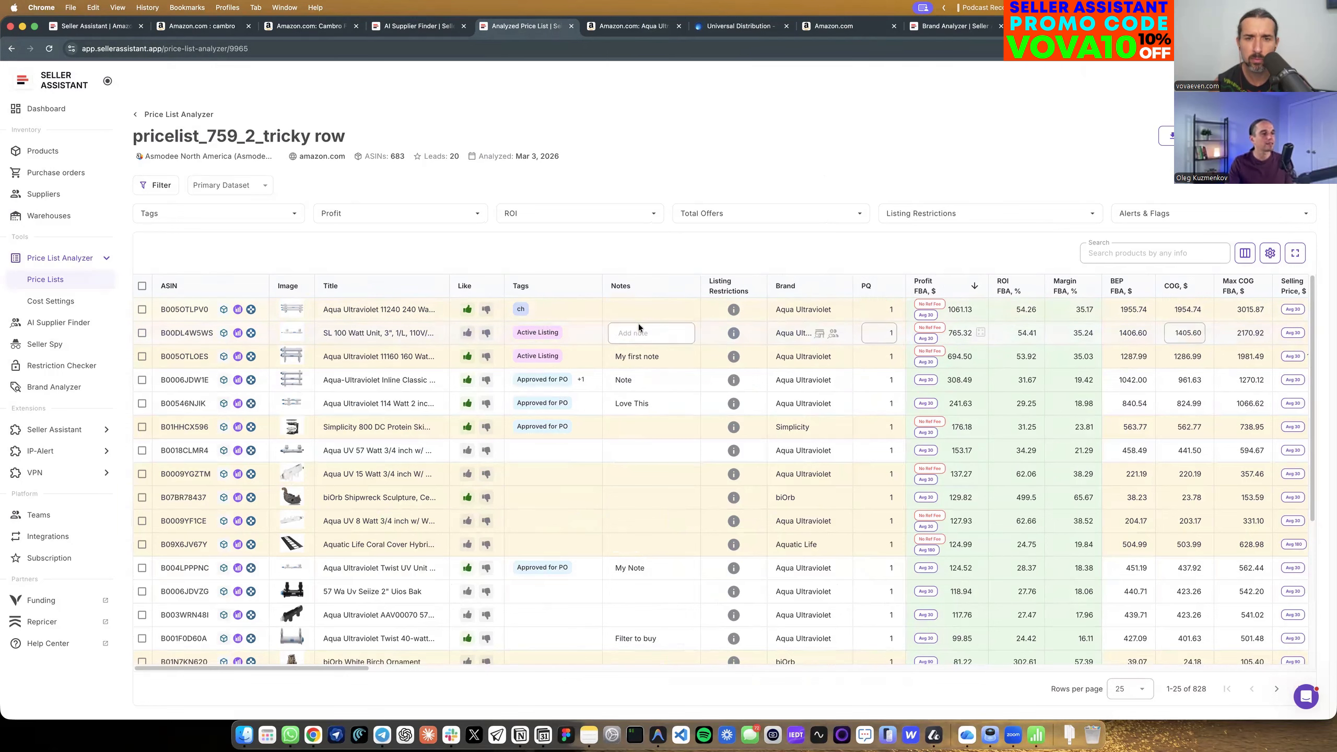
Add the note "Love this product" to B005OTLPV0 on its Amazon product page.
left_click(639, 41)
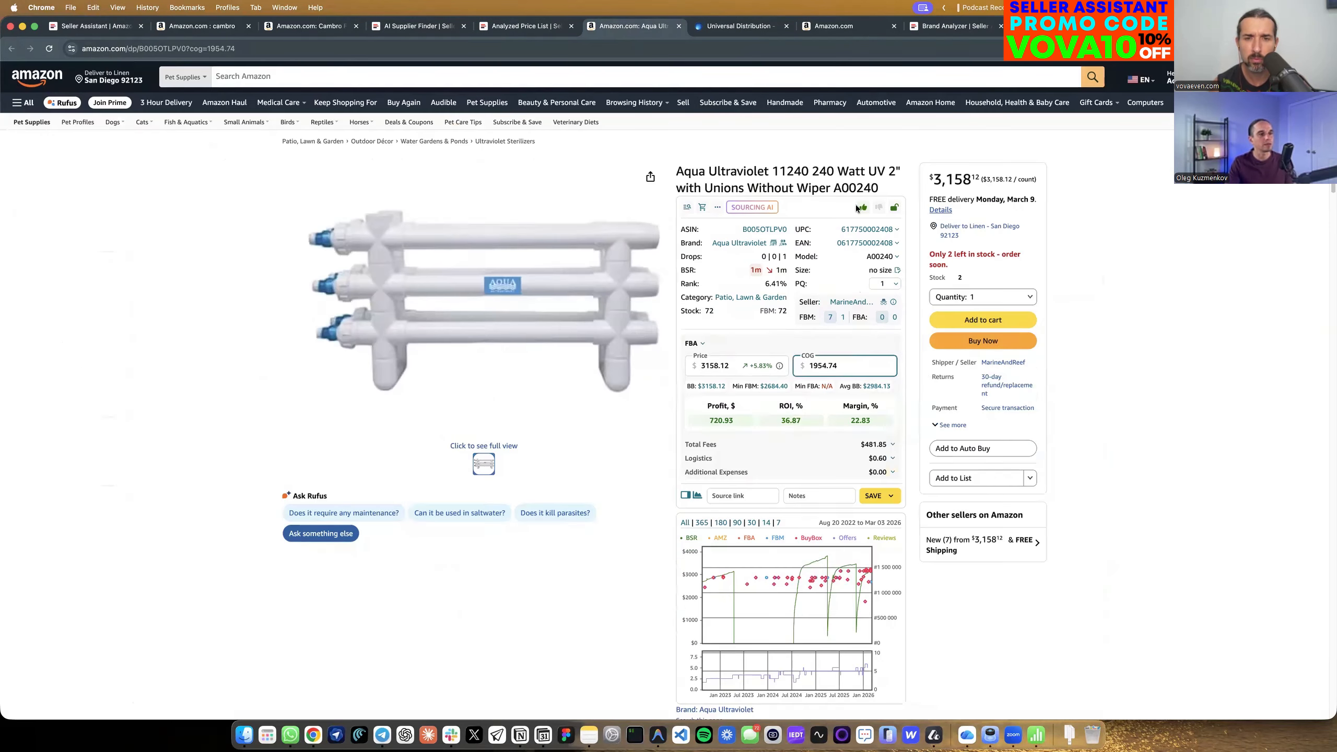
left_click(814, 495)
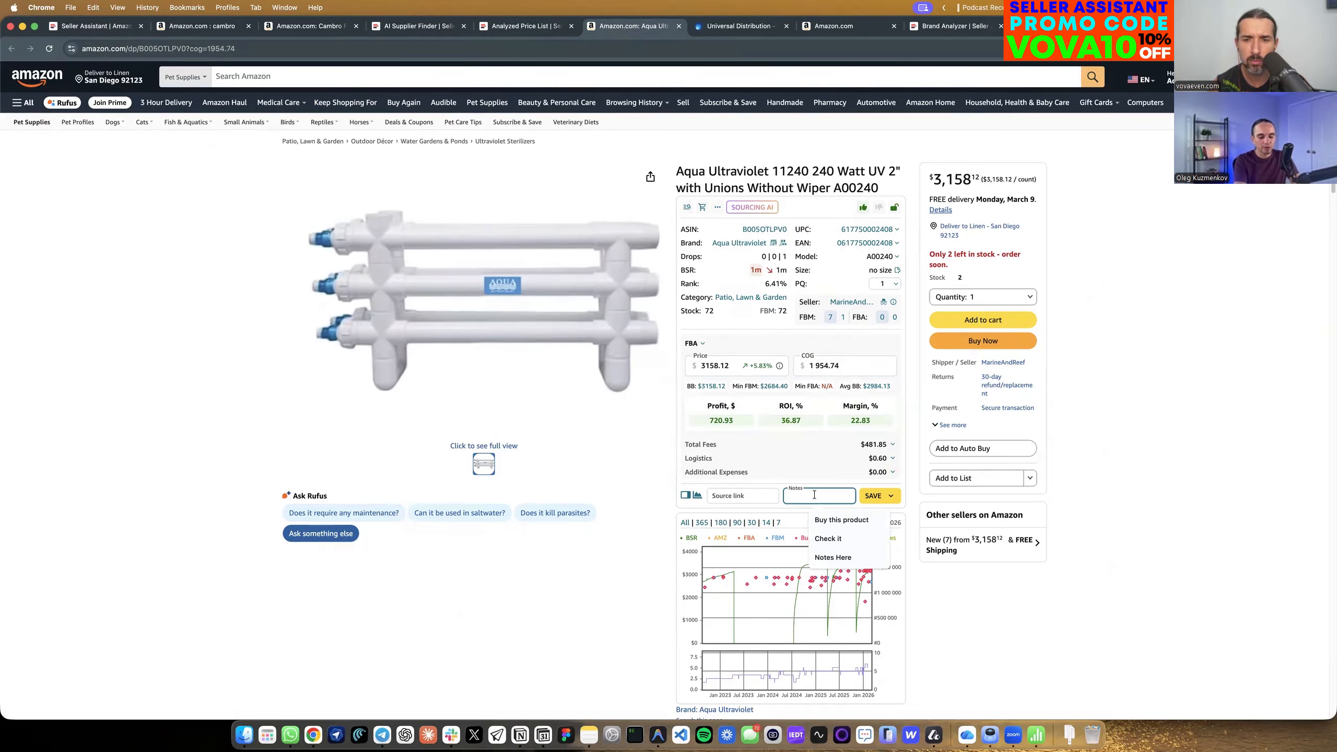
type("Lovre th")
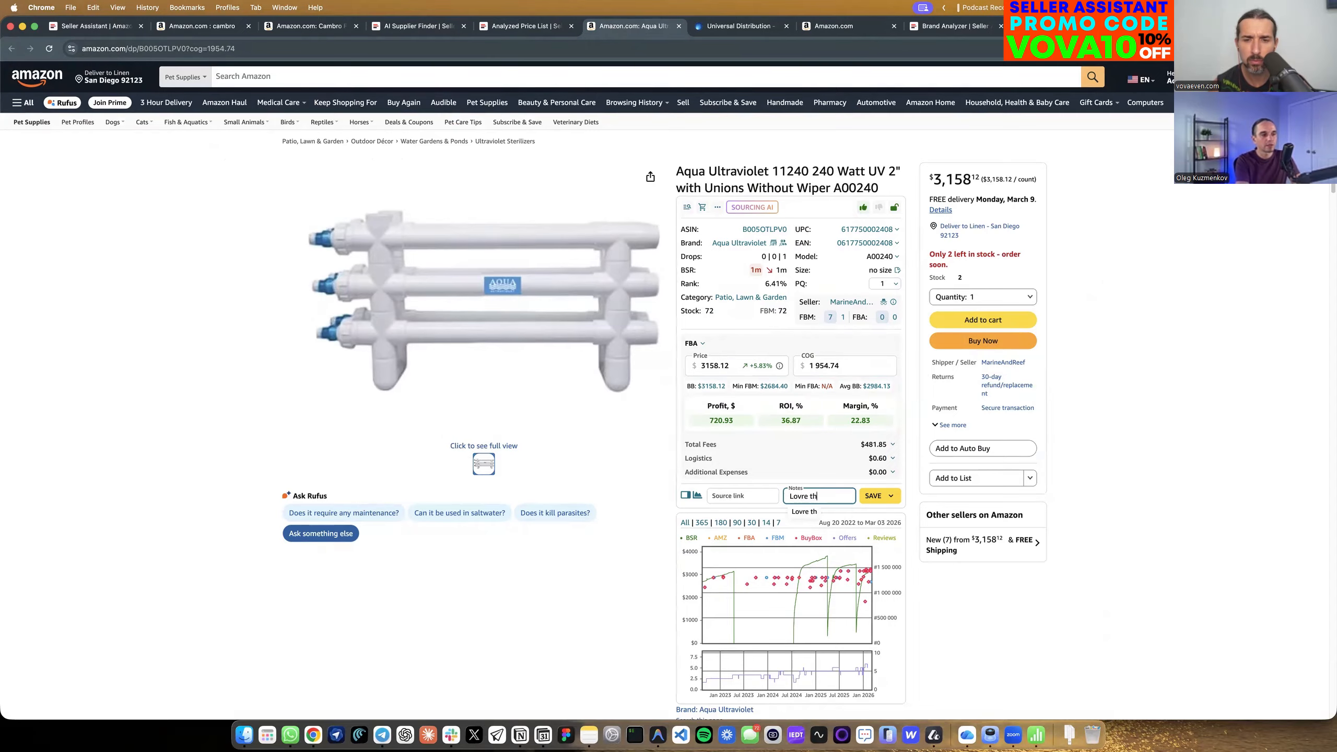
key("BackSpace")
key("BackSpace")
key("BackSpace")
key("BackSpace")
key("BackSpace")
type("e this product")
left_click(1125, 674)
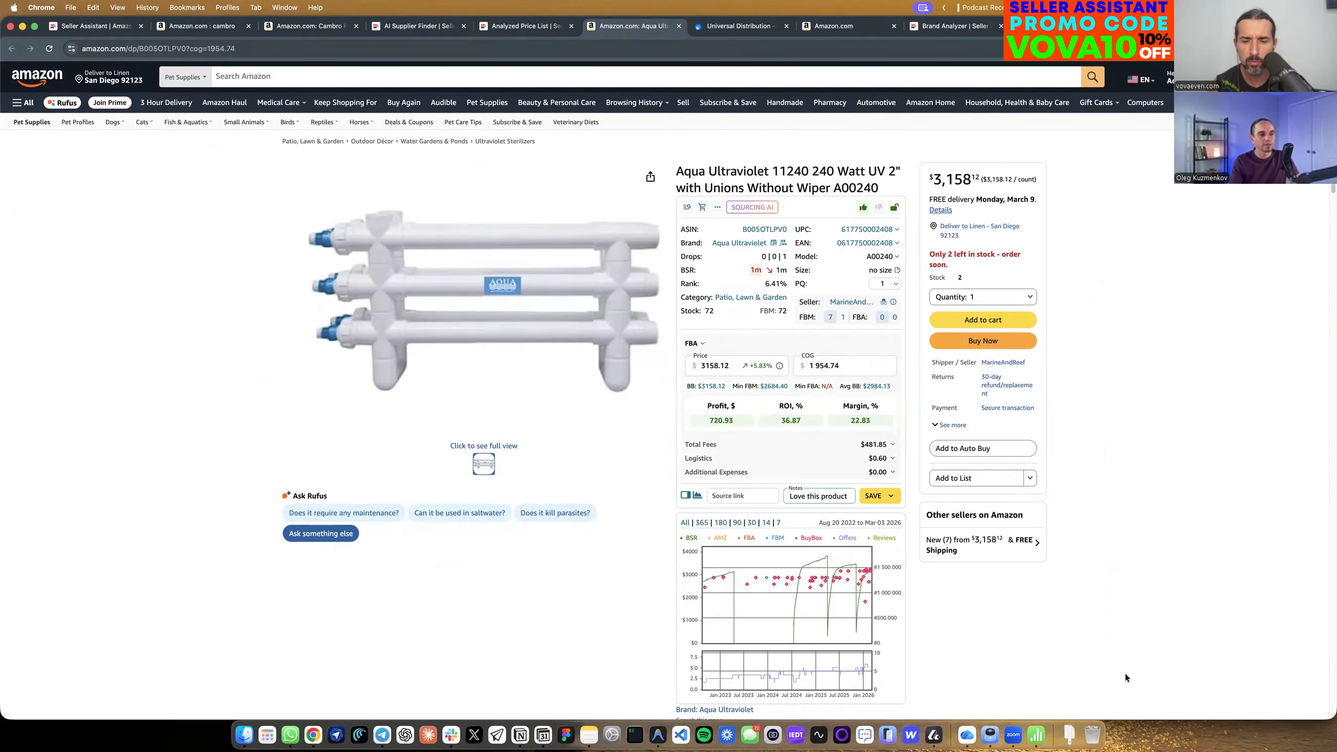
Check that the note on B005OTLPV0 matches between the price list report and its Amazon page.
left_click(526, 26)
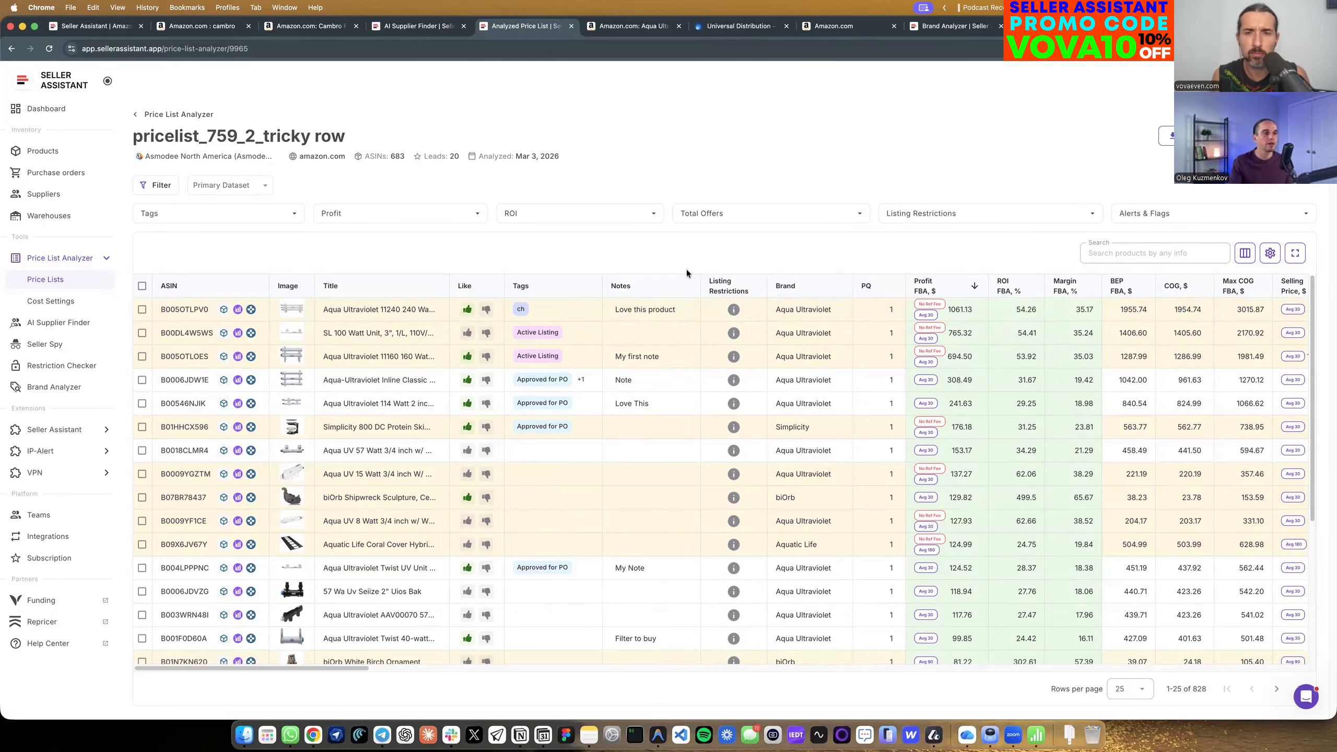
left_click(617, 34)
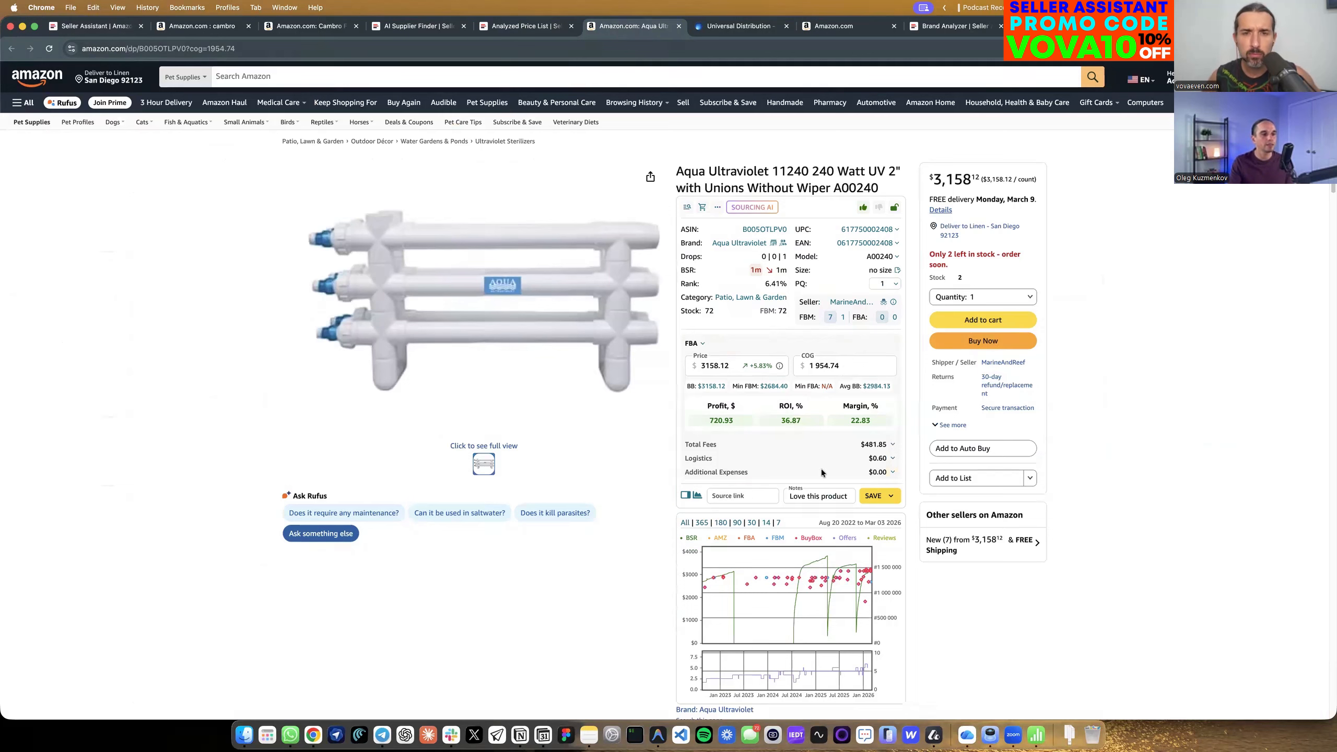
left_click(533, 27)
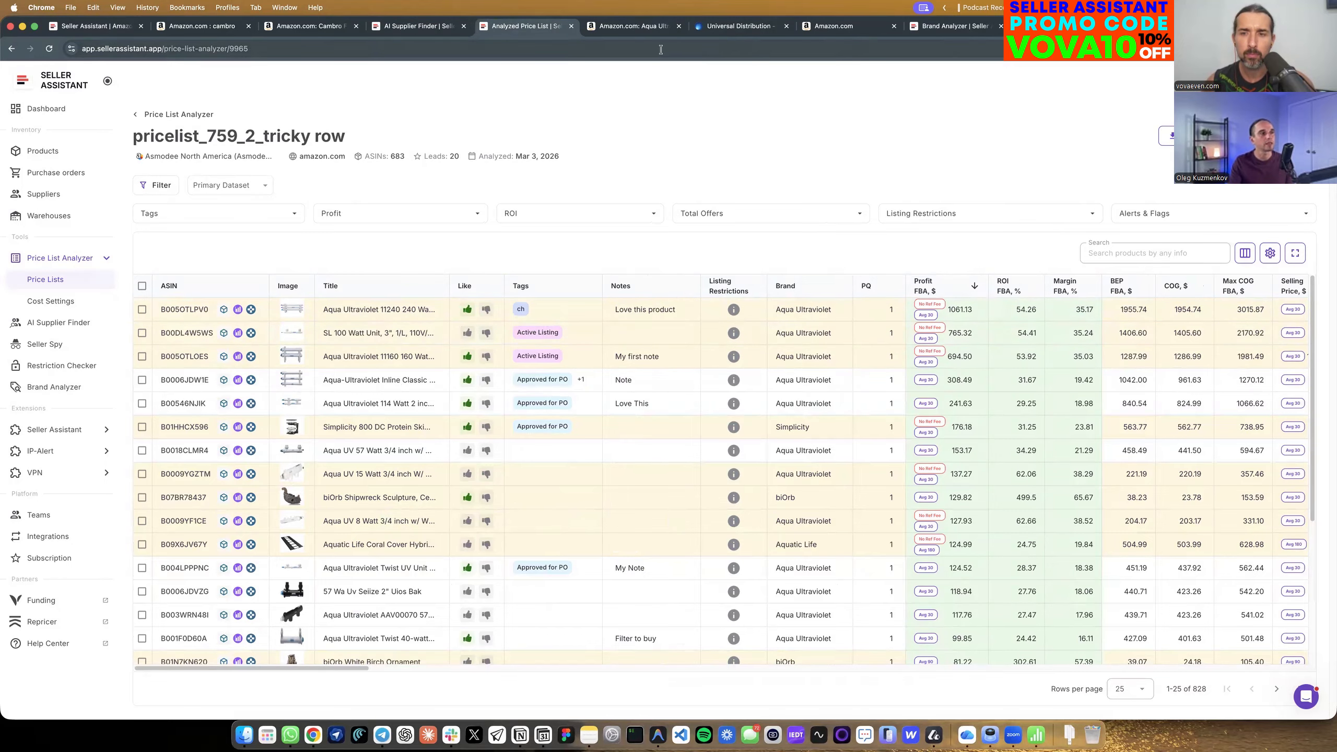
left_click(631, 34)
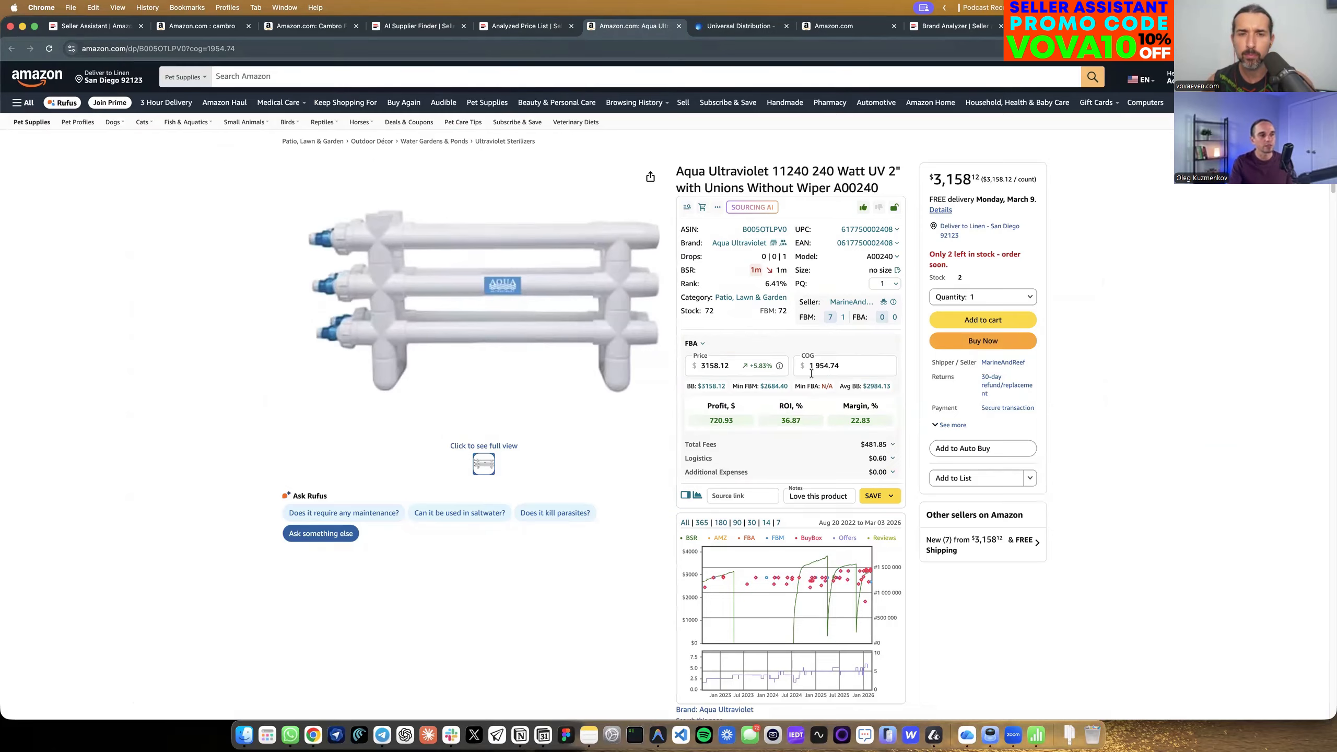
left_click(533, 26)
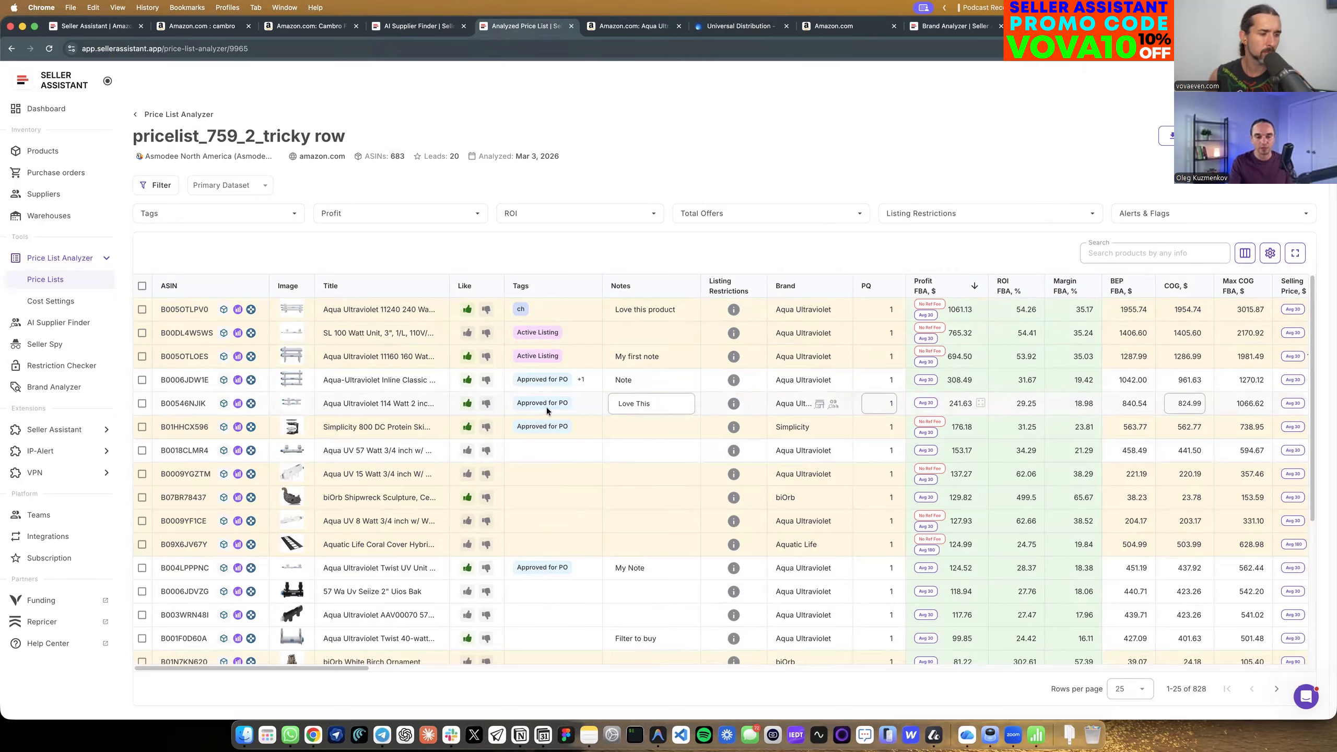
Review the report's cost settings for FBA logistics, VAT, taxes, service fees and additional expenses.
mouse_move(582, 382)
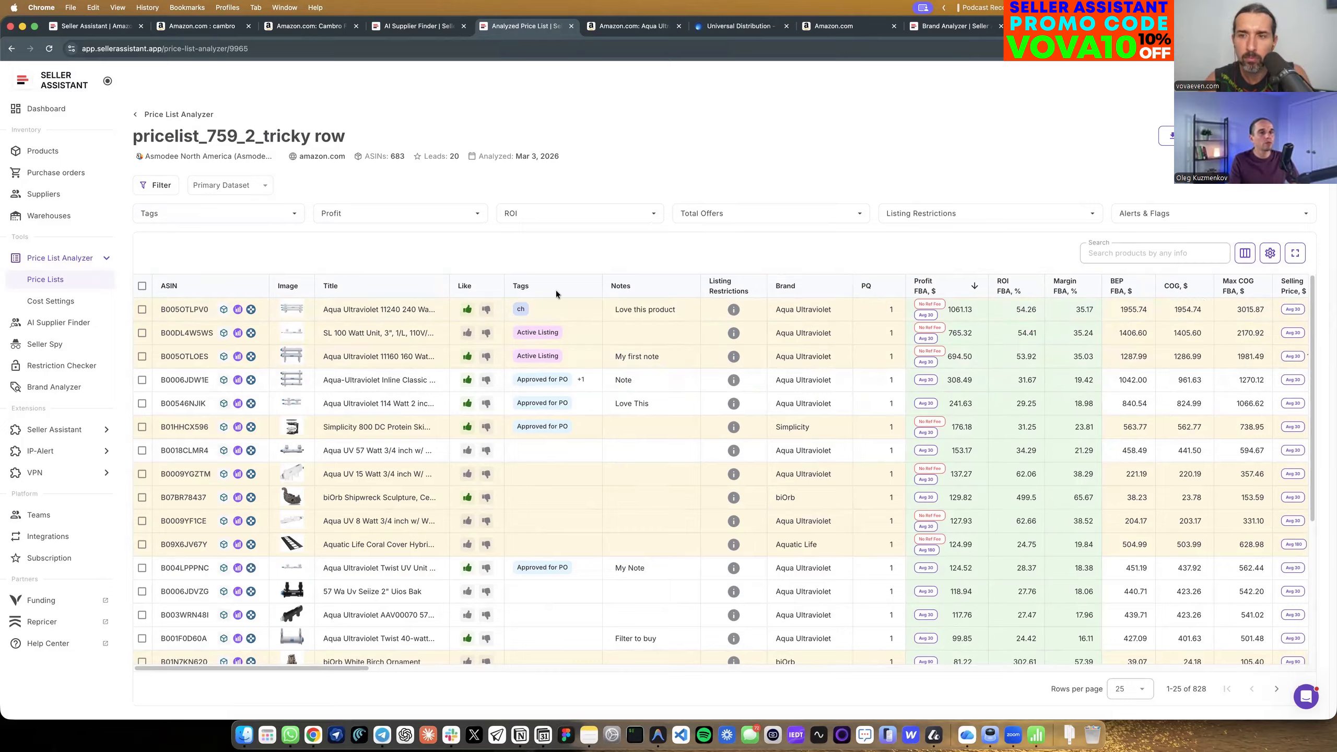
left_click(1274, 257)
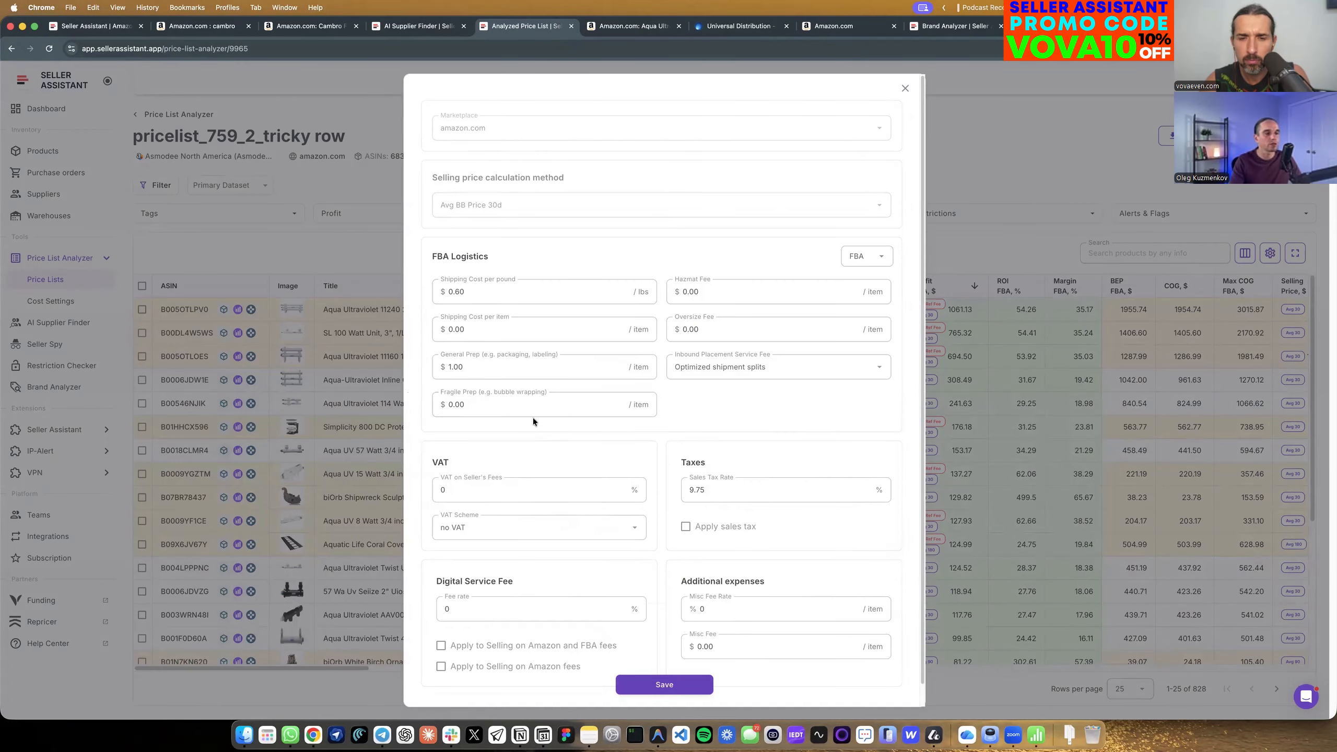
left_click(906, 91)
Place the Listing Restrictions column directly after ASIN and hide the Margin FBA, % column.
left_click(1245, 254)
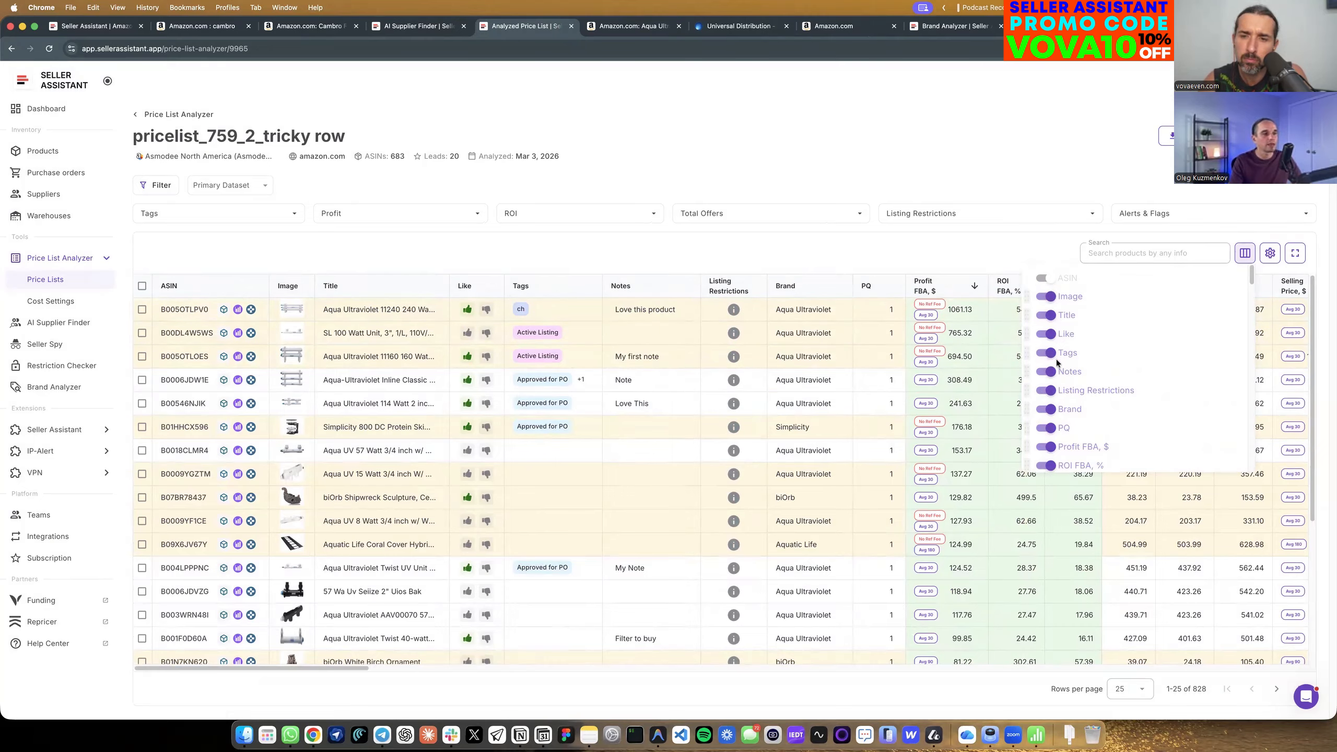
left_click_drag(1027, 393, 1025, 298)
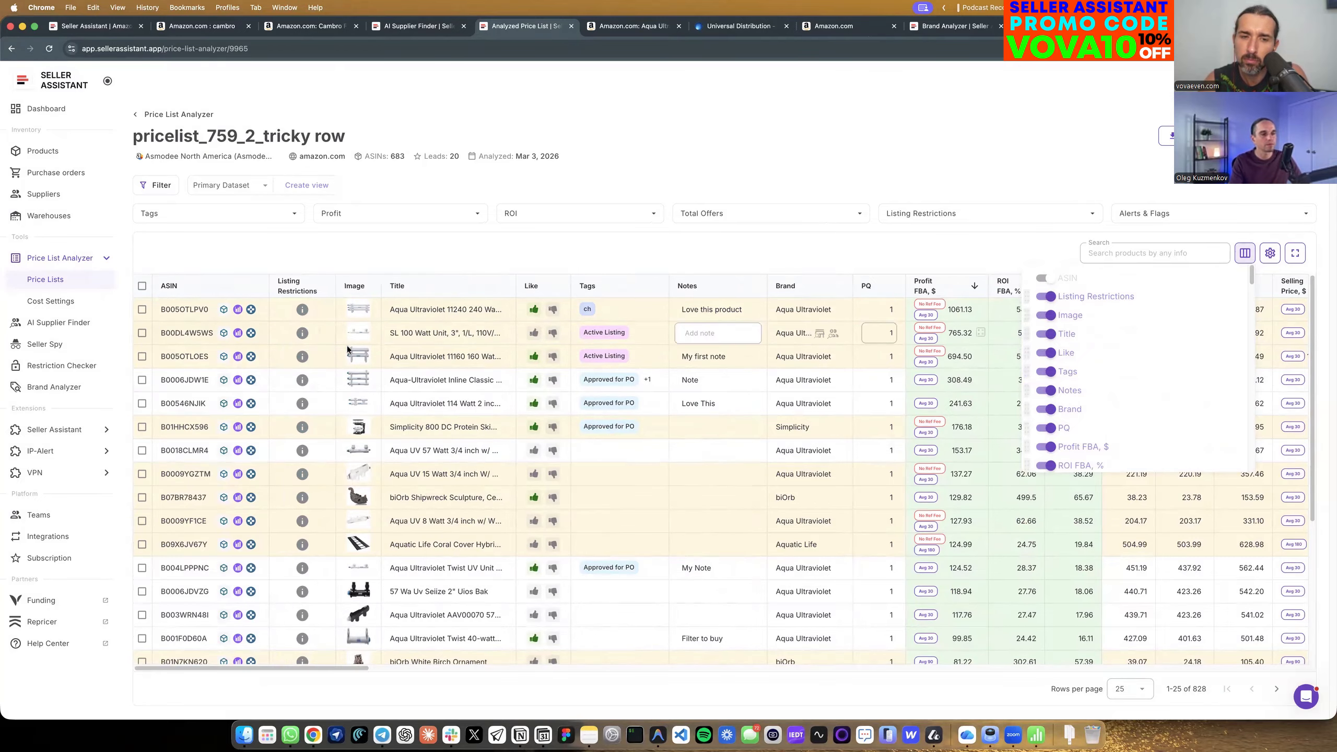
scroll(1083, 401, "down", 1)
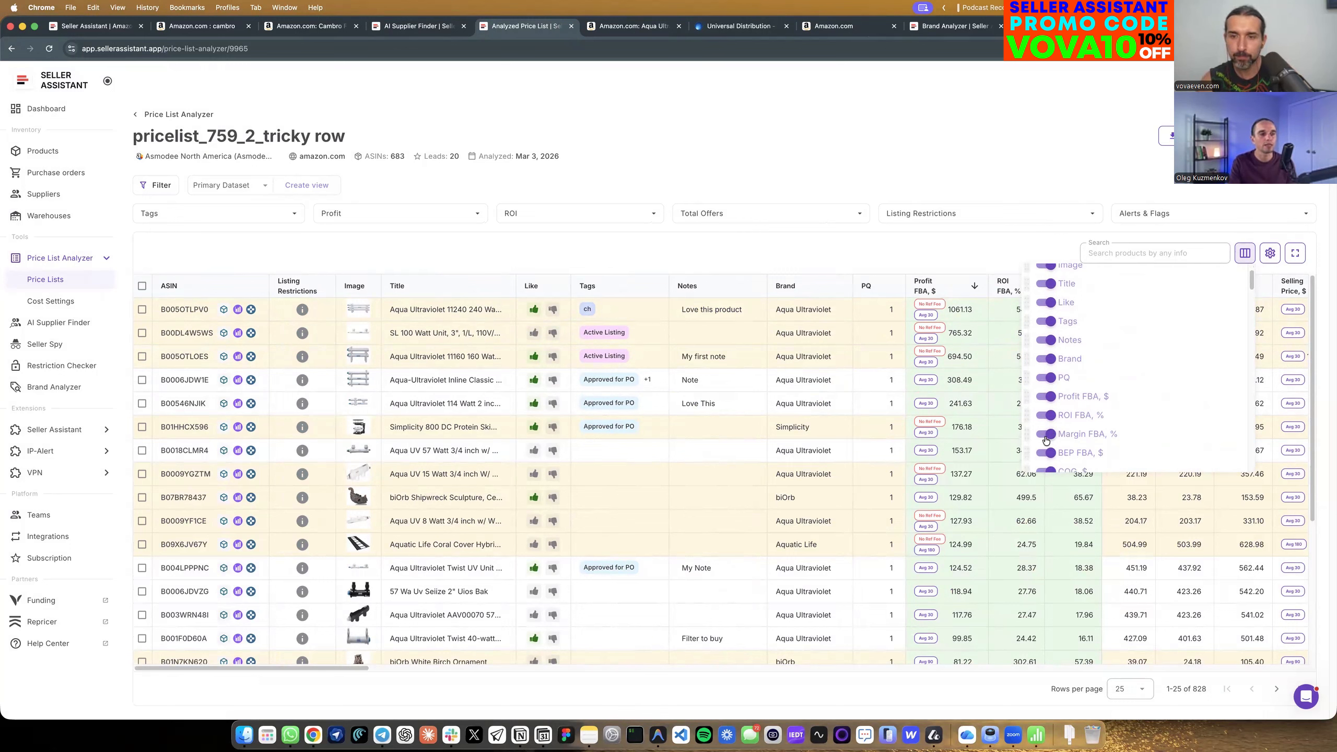
left_click(1047, 434)
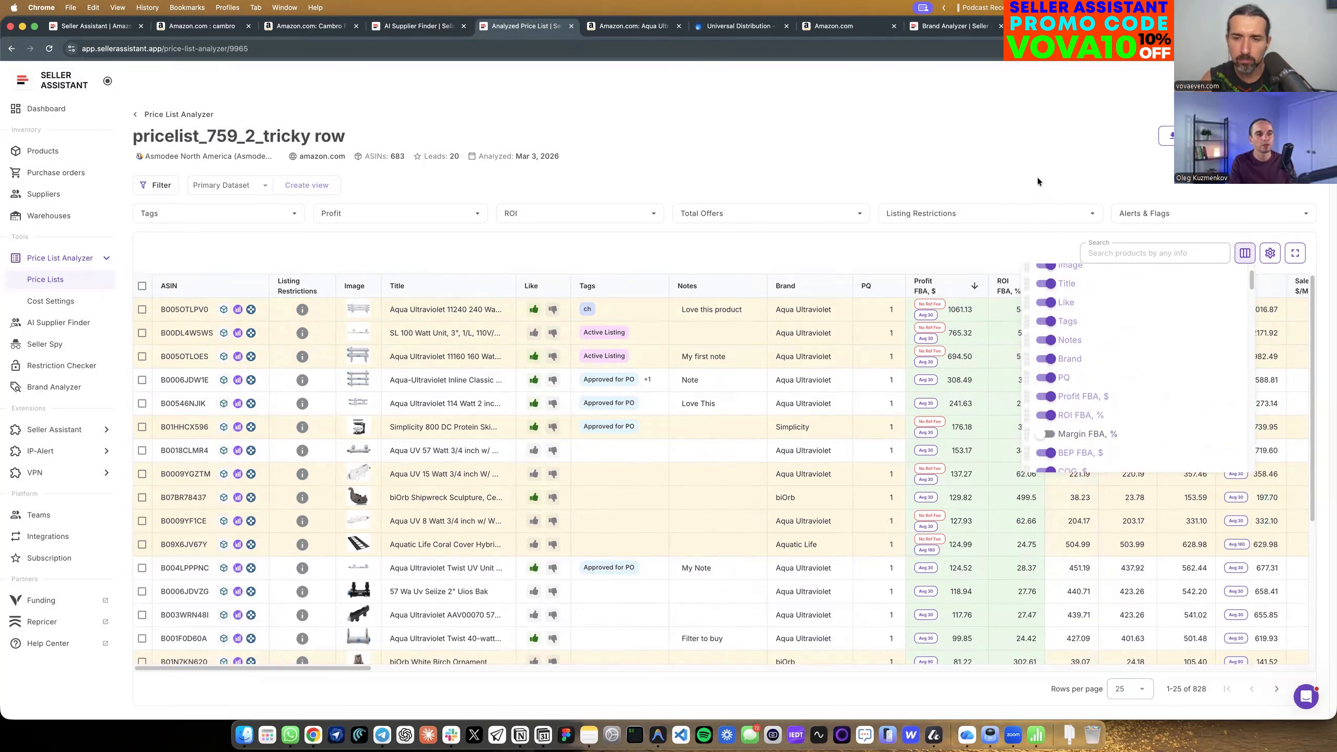
left_click(1108, 262)
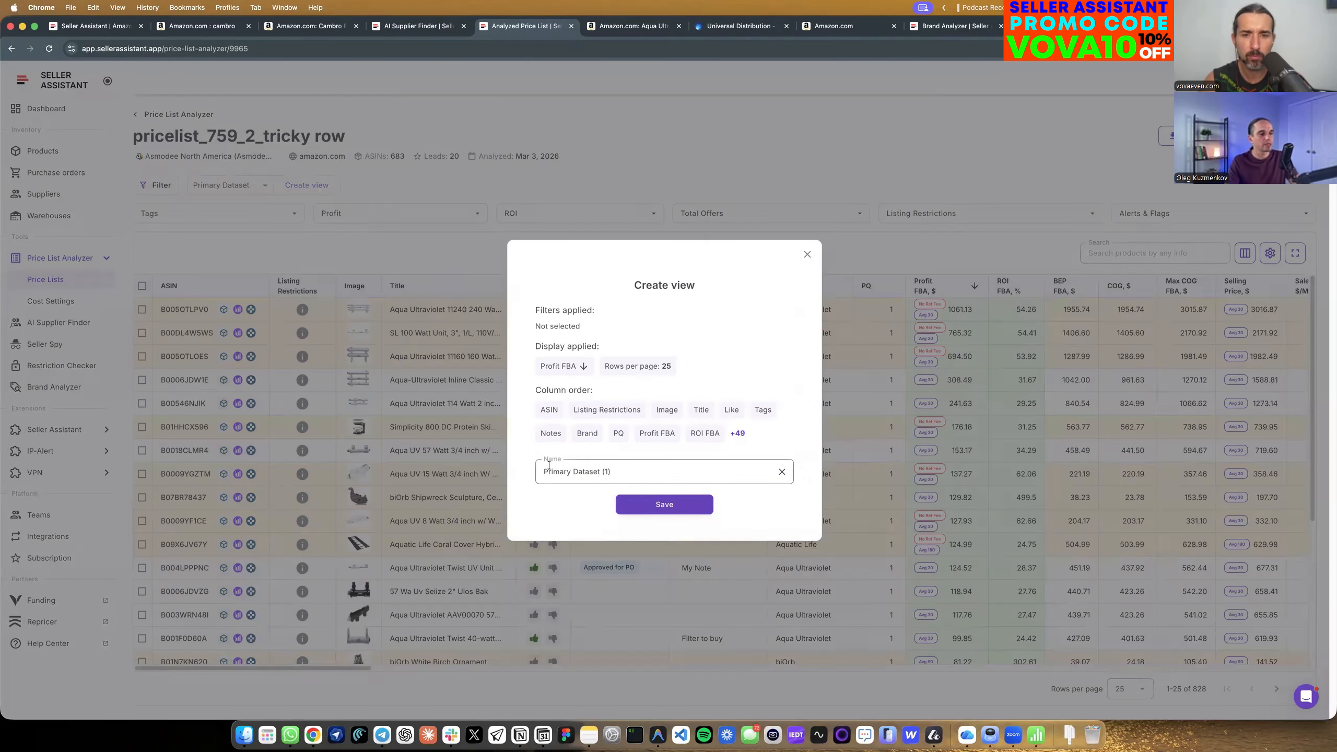
Save the customized column layout as a new view named with the host's first name, reviewing its full column order.
left_click_drag(615, 473, 507, 453)
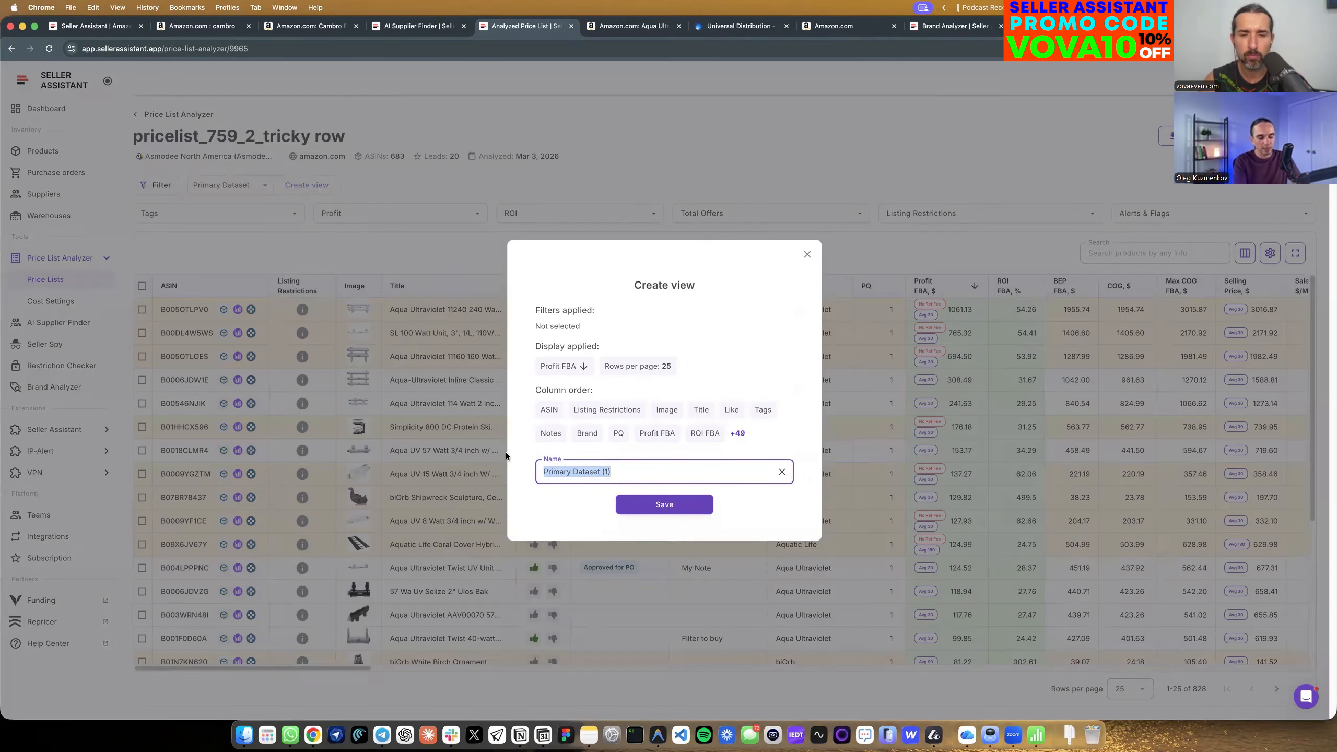
type("Vova")
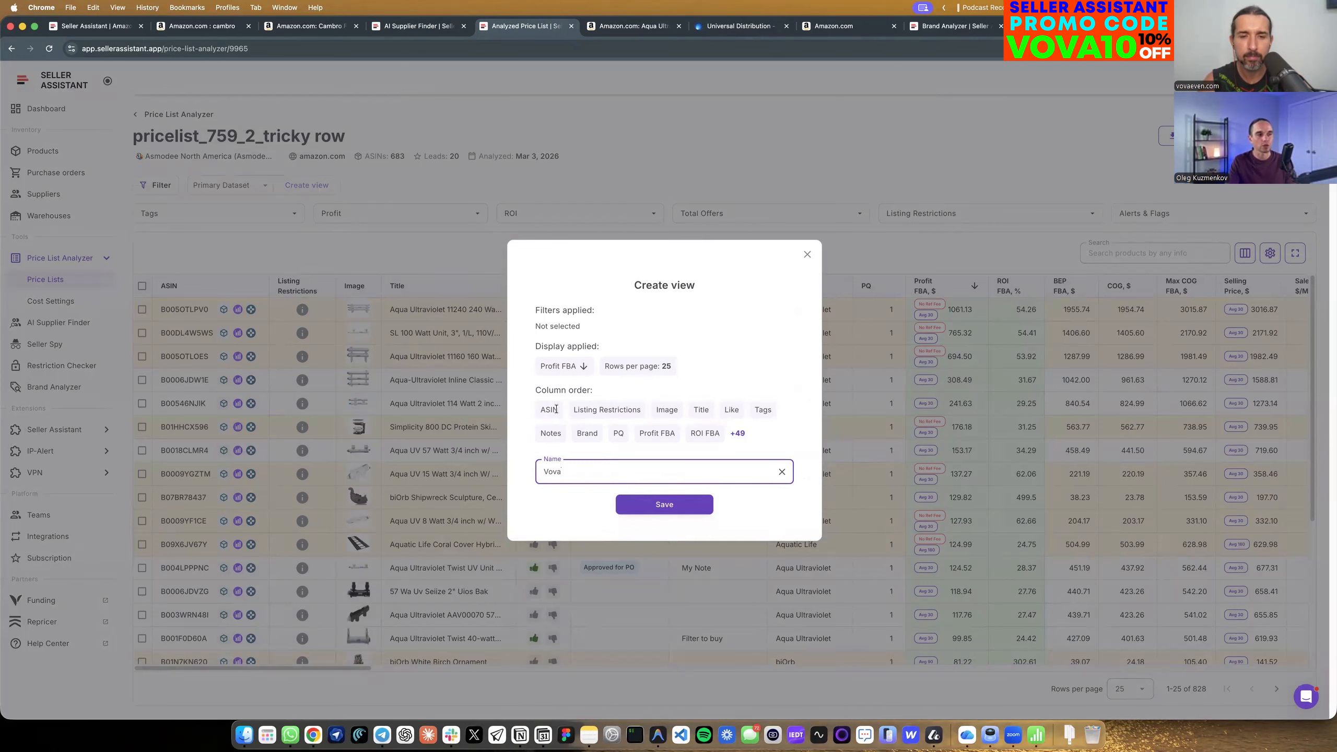
left_click(739, 435)
scroll(830, 500, "down", 5)
left_click(771, 388)
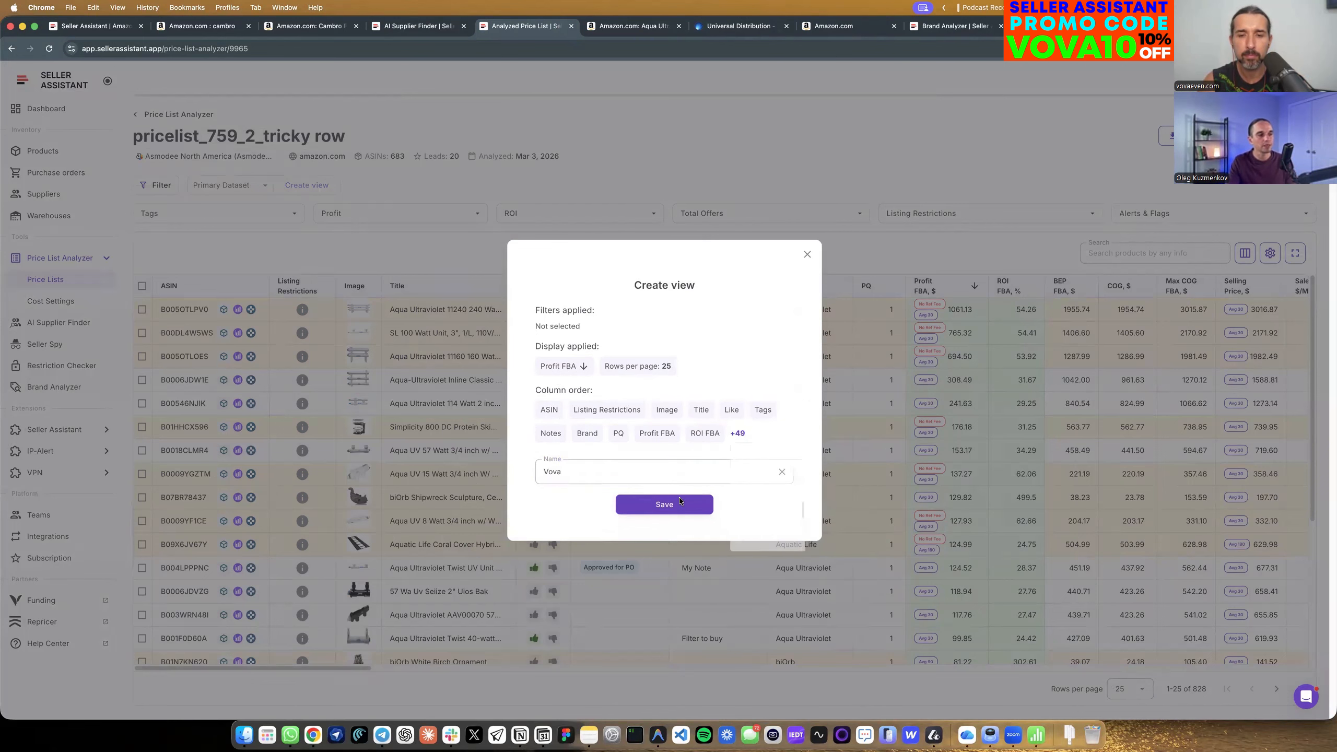
left_click(651, 505)
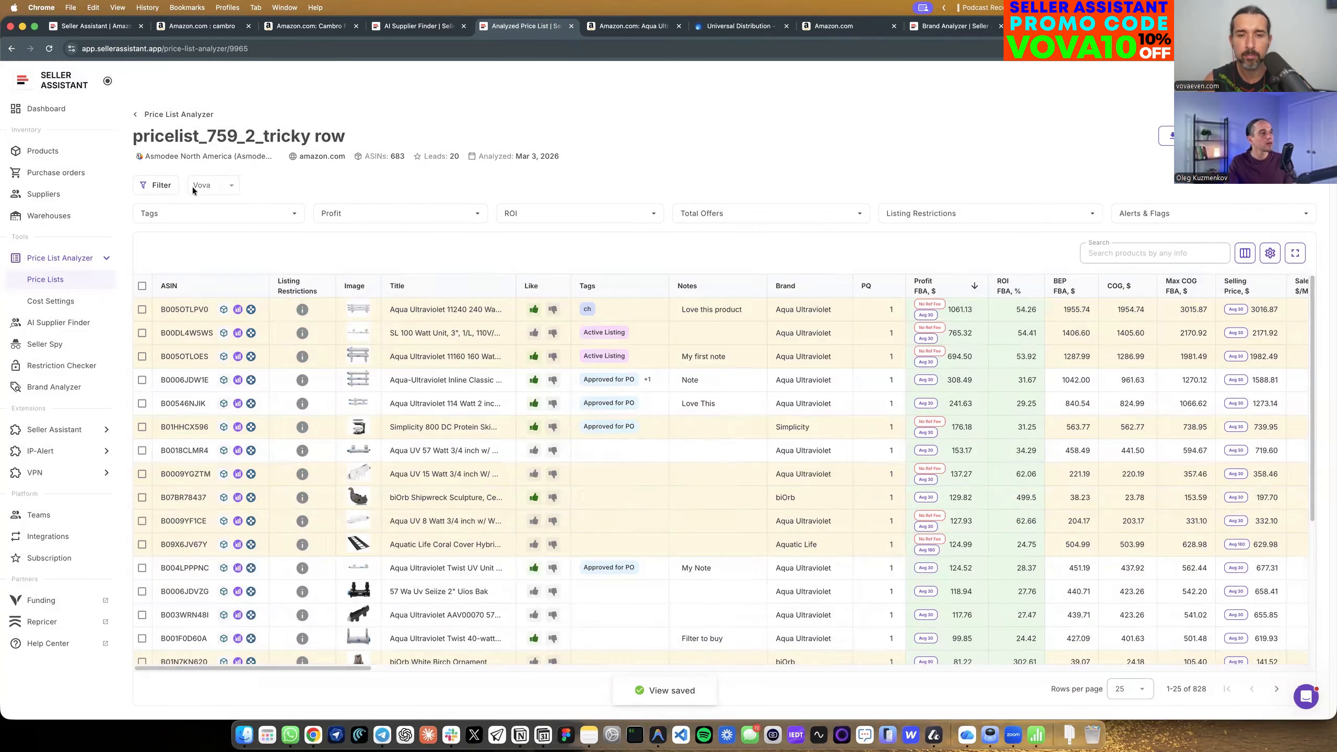
Apply the Potential Leads view to the price list report.
left_click(209, 186)
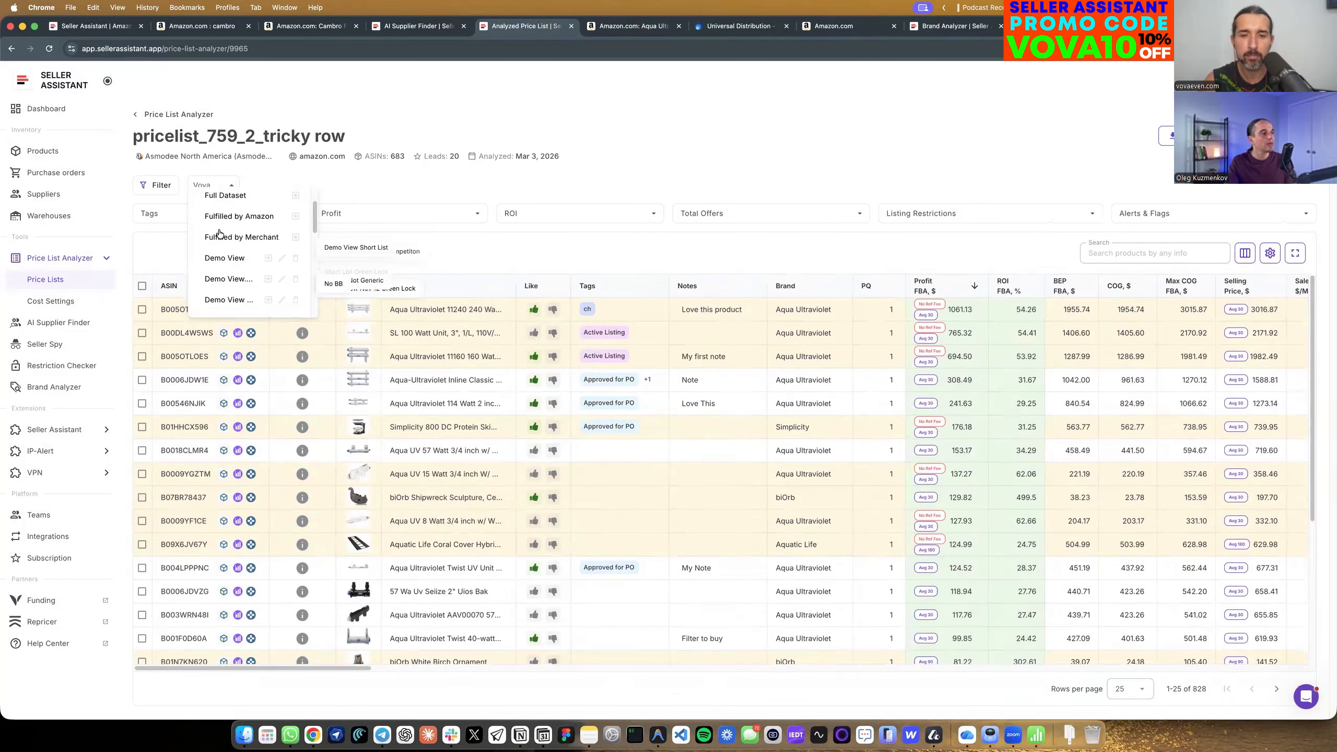
scroll(219, 234, "up", 2)
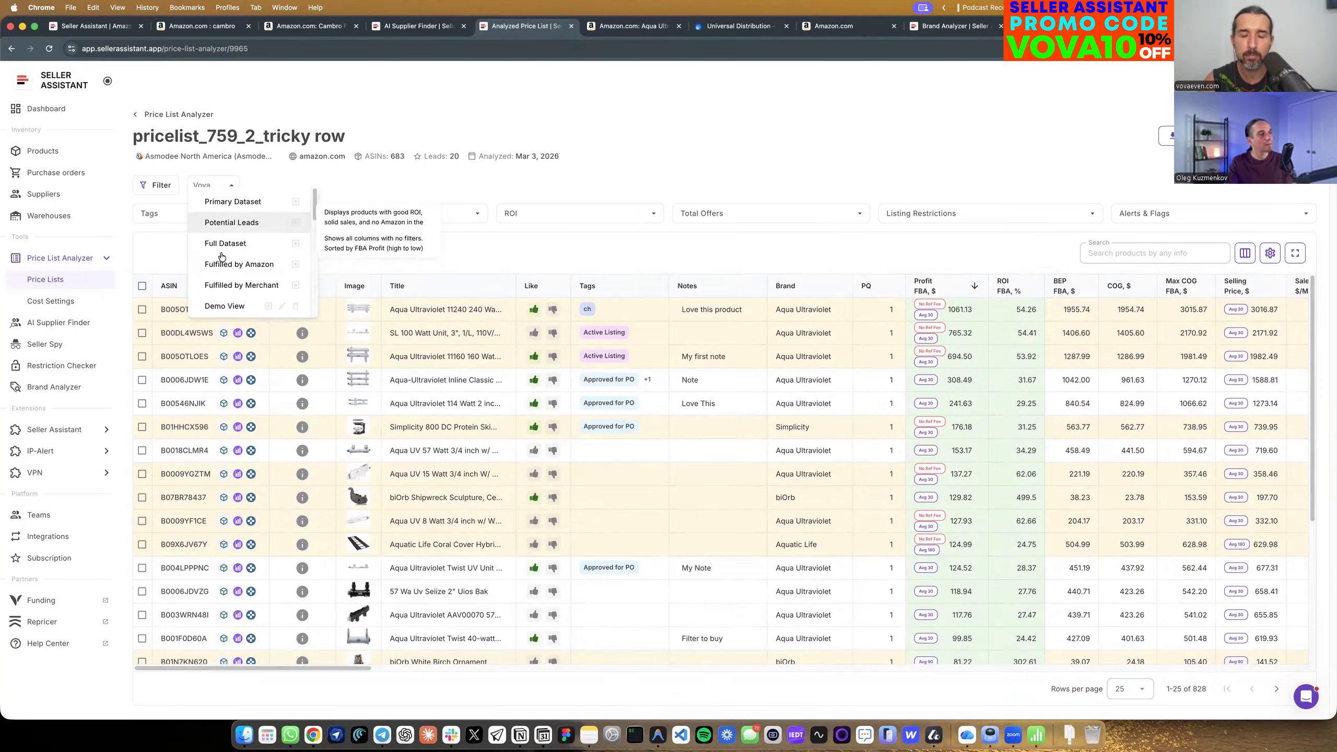
left_click(233, 227)
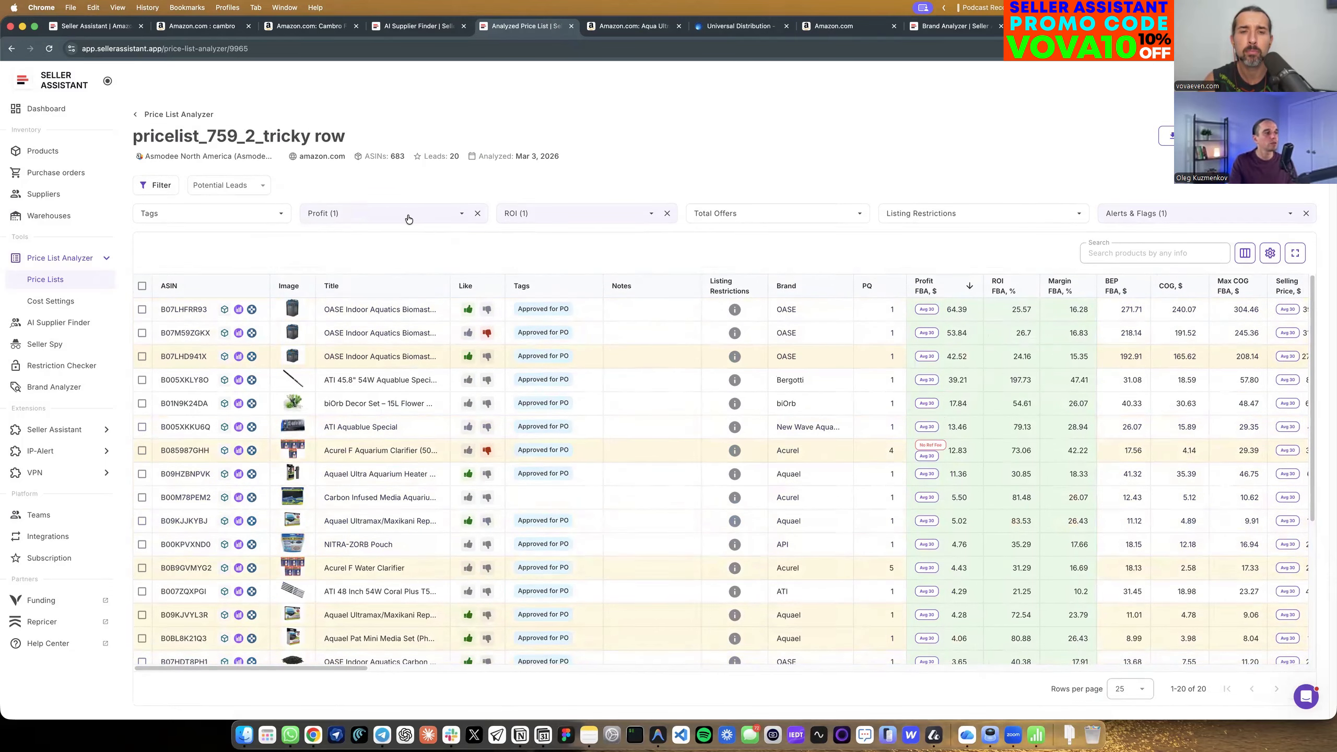
Review the minimum FBA profit and ROI thresholds used by the Potential Leads view.
left_click(388, 218)
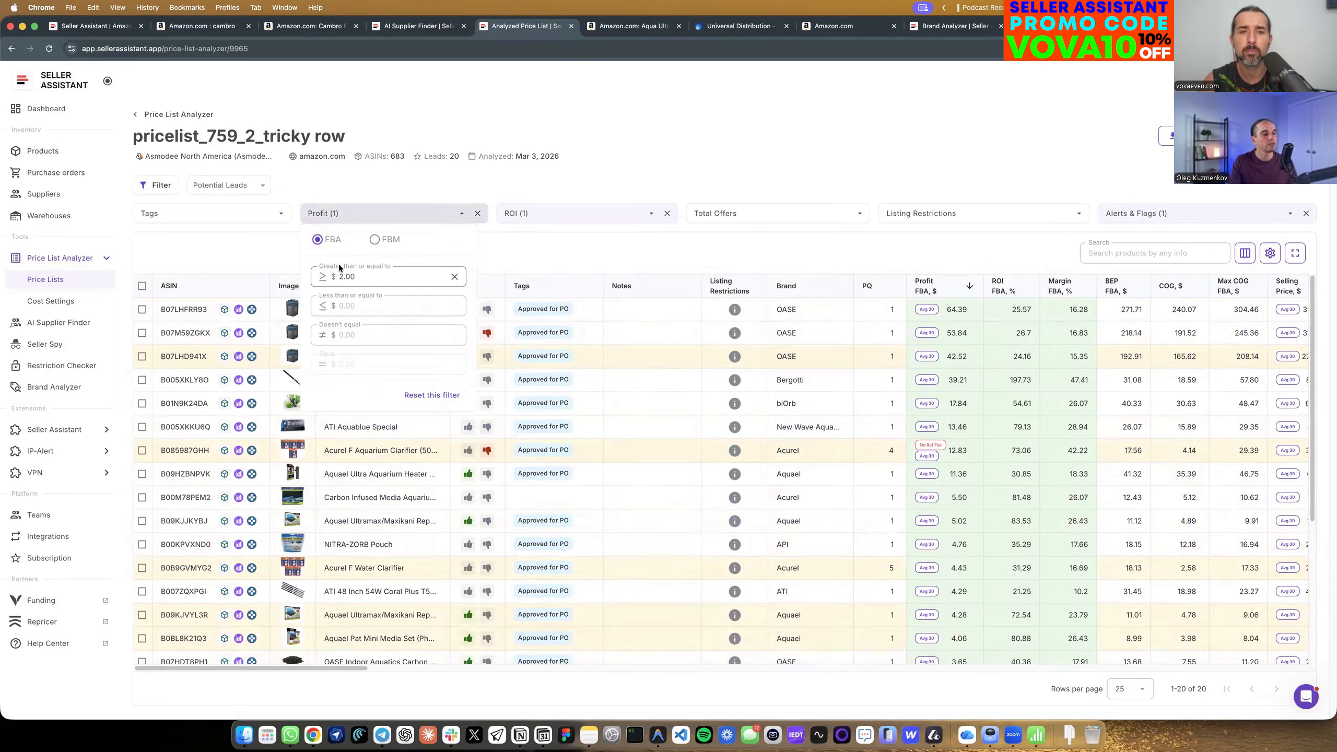
left_click(393, 196)
left_click(515, 213)
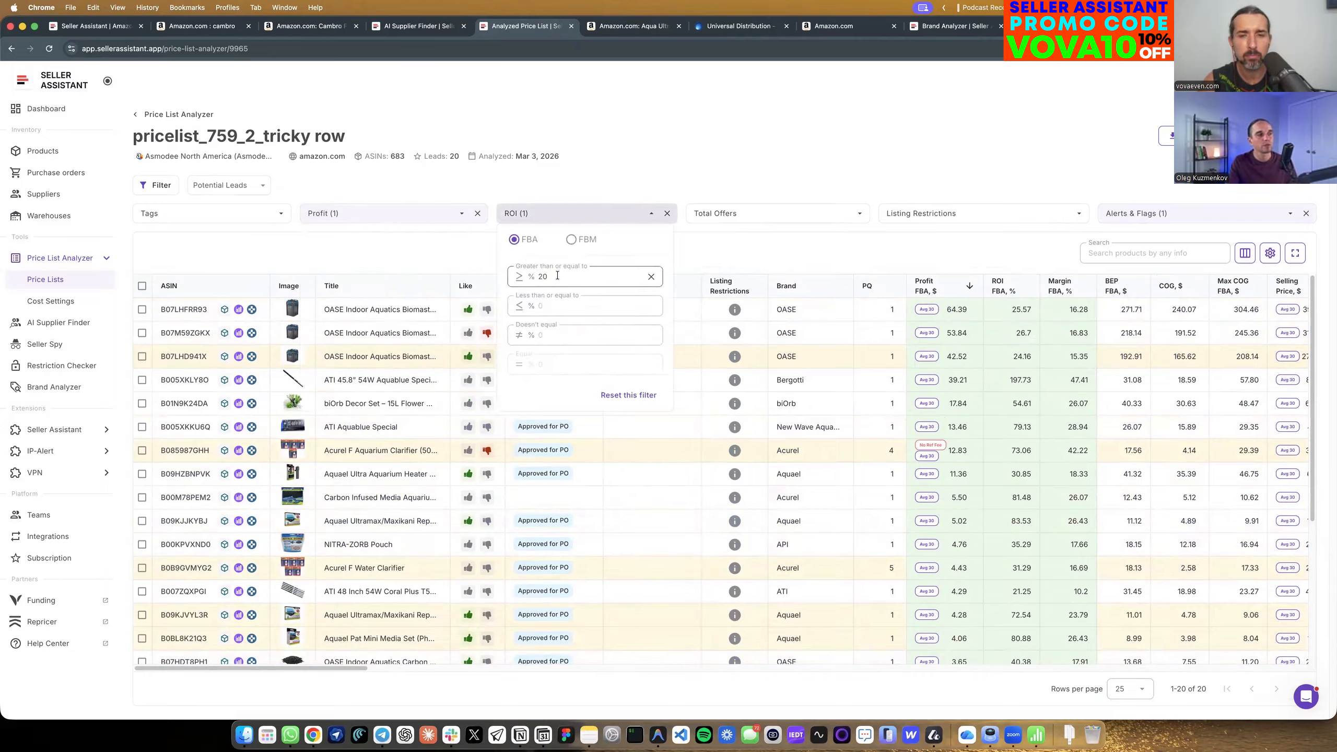
left_click(644, 177)
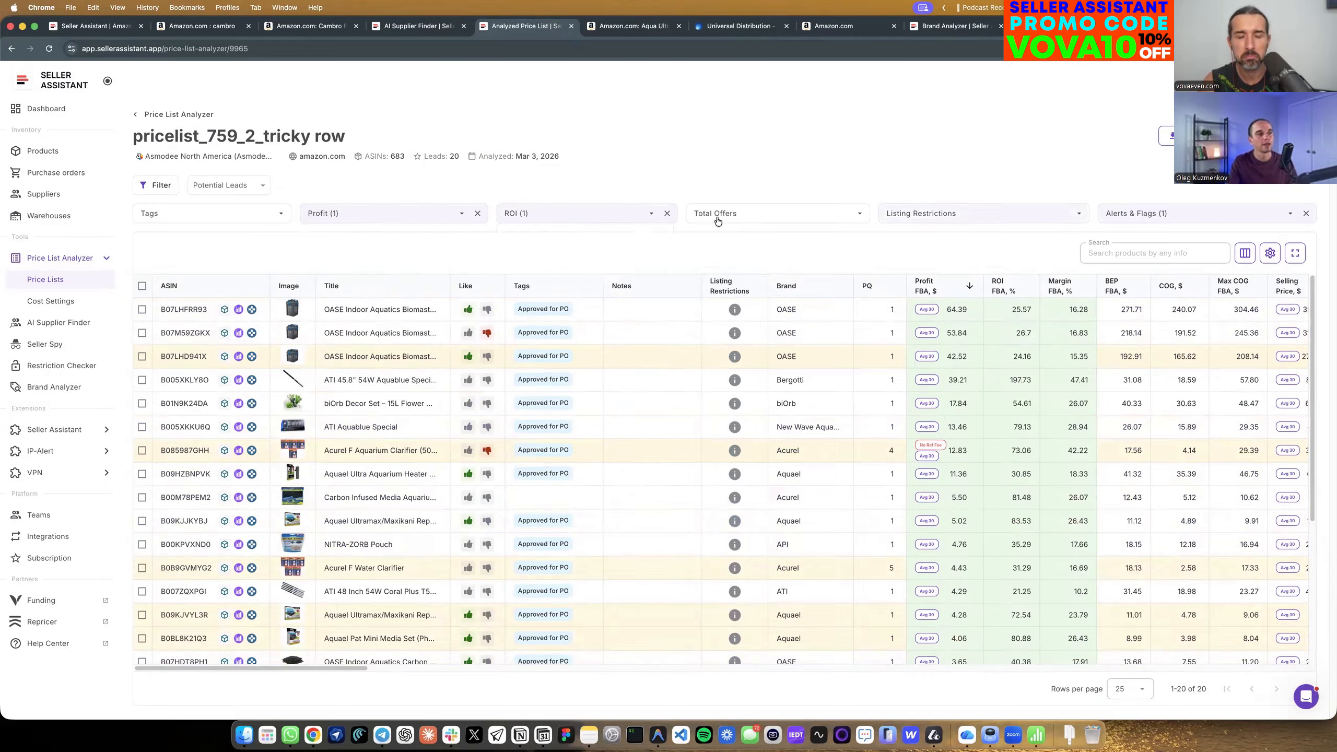
Set the minimum FBA ROI filter to 30% for the potential leads.
left_click(597, 214)
left_click(528, 277)
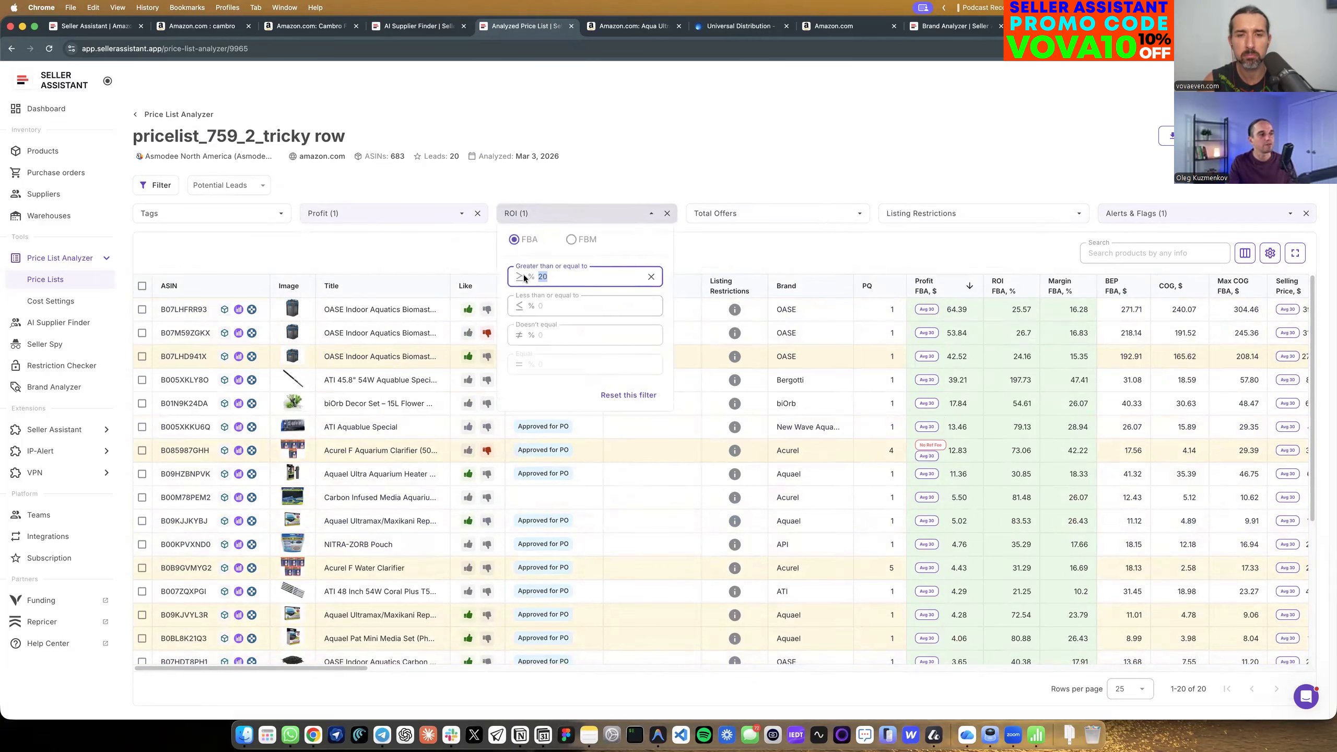
type("30")
left_click(712, 168)
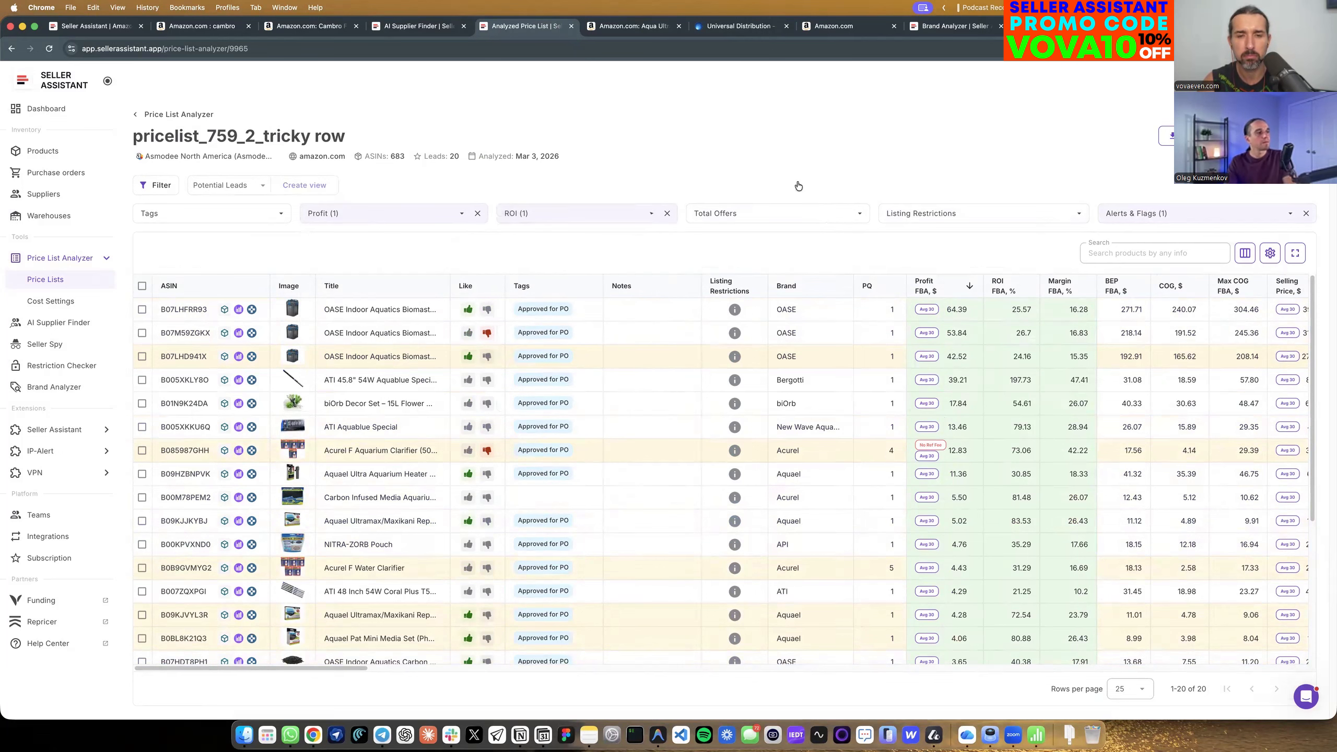
Exclude hazmat, meltable and oversize products from the potential leads using the alerts and flags filter.
left_click(1164, 211)
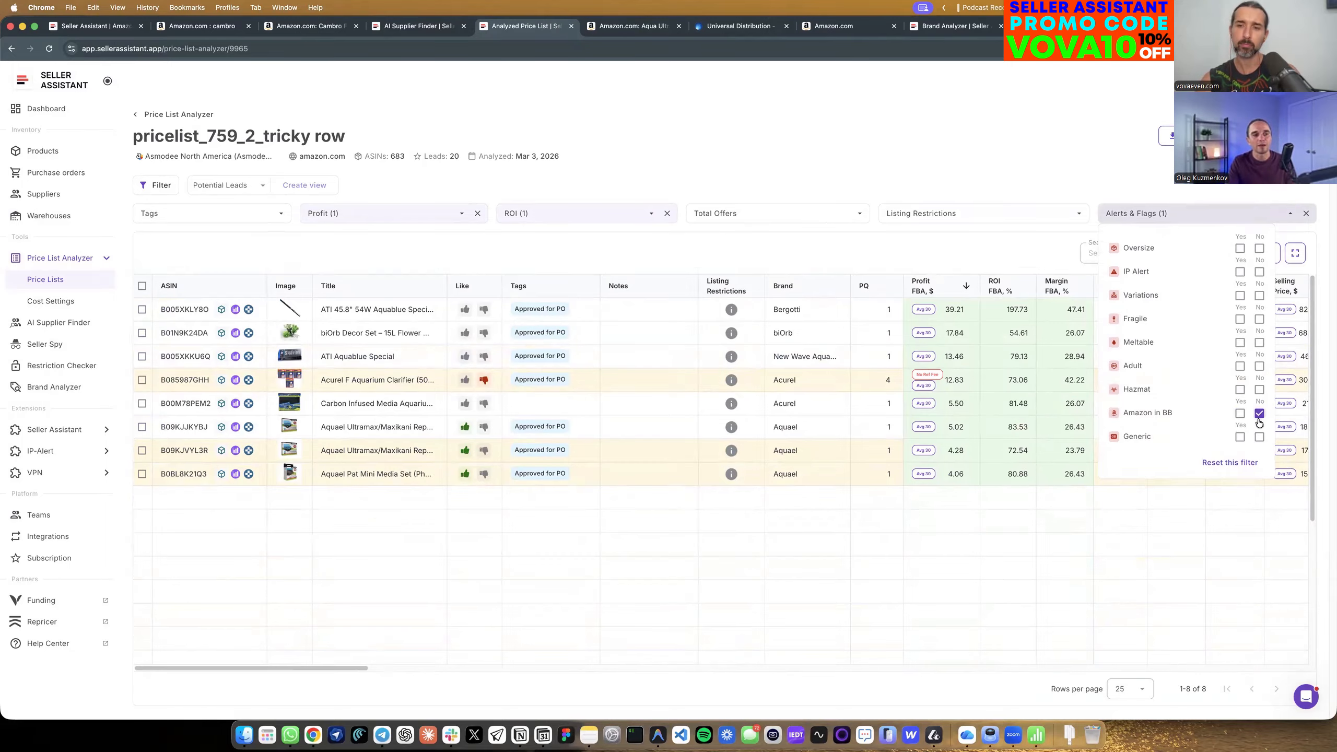
left_click(1260, 391)
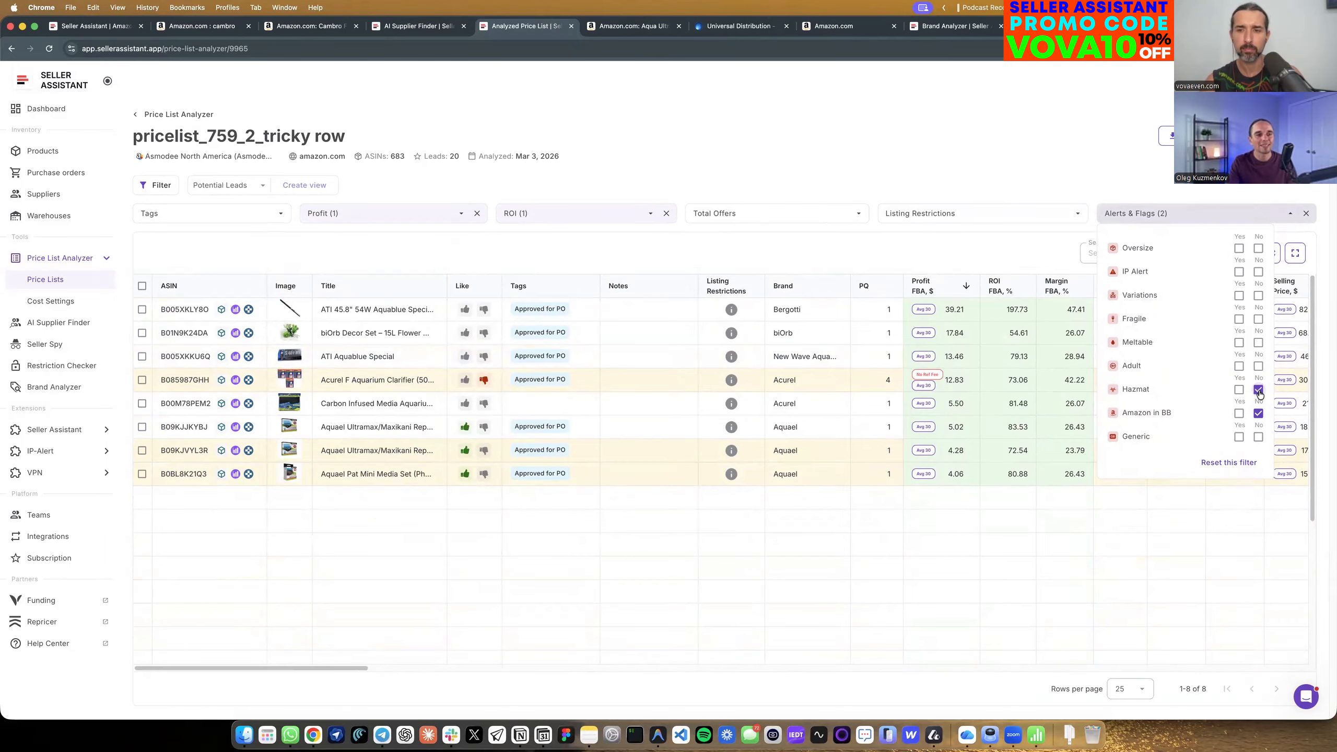
left_click(1259, 343)
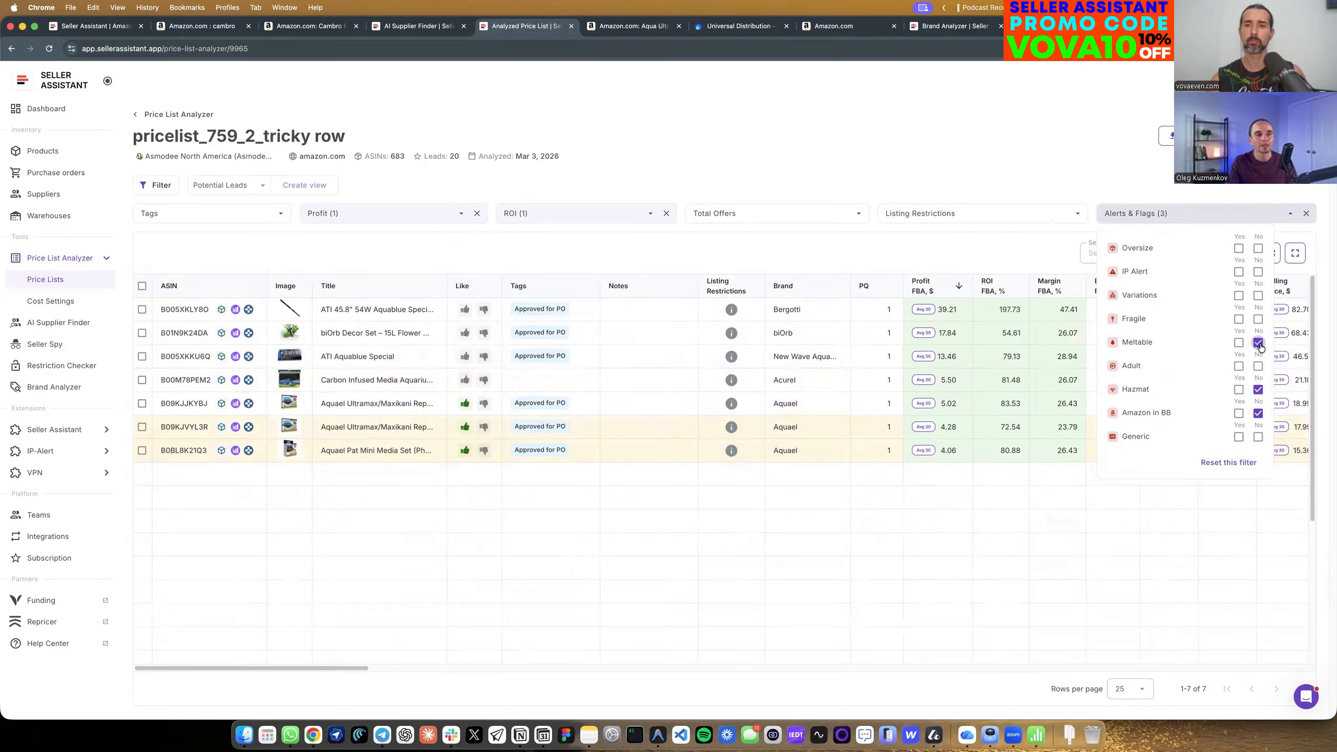
left_click(1258, 248)
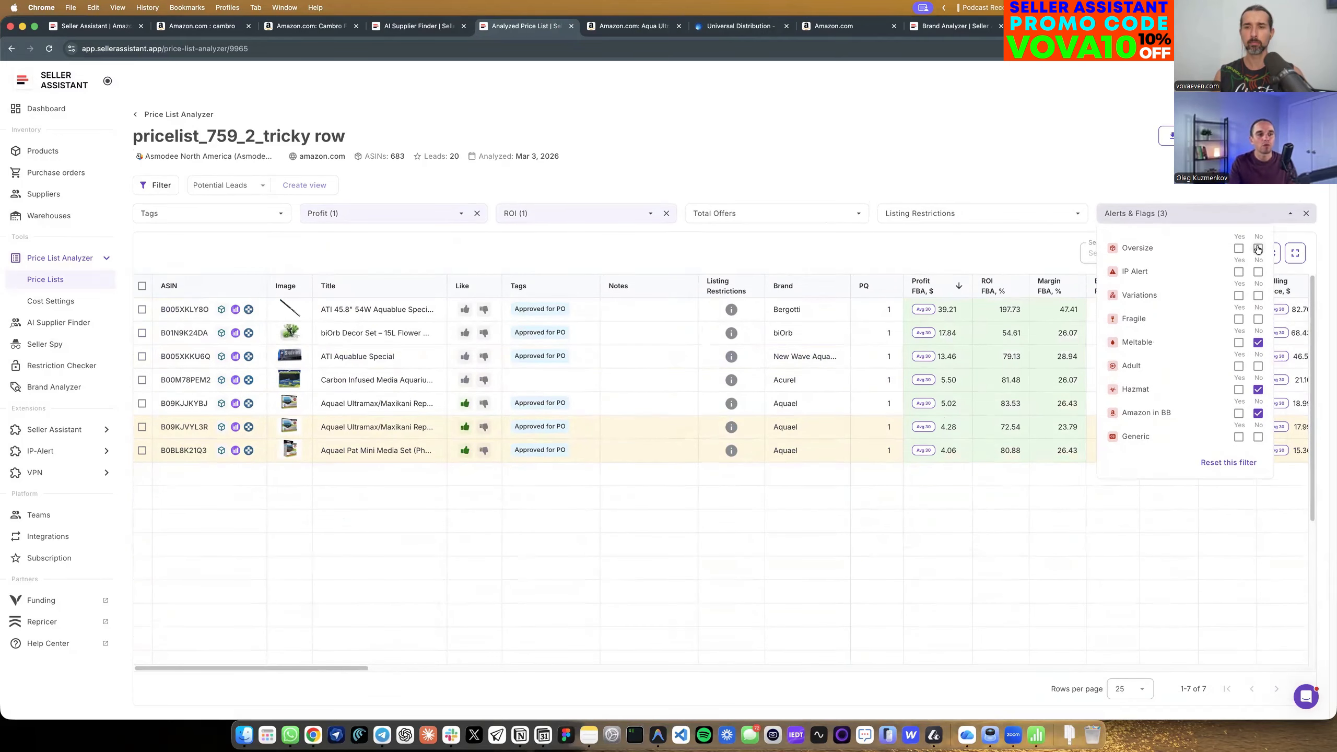
left_click(834, 114)
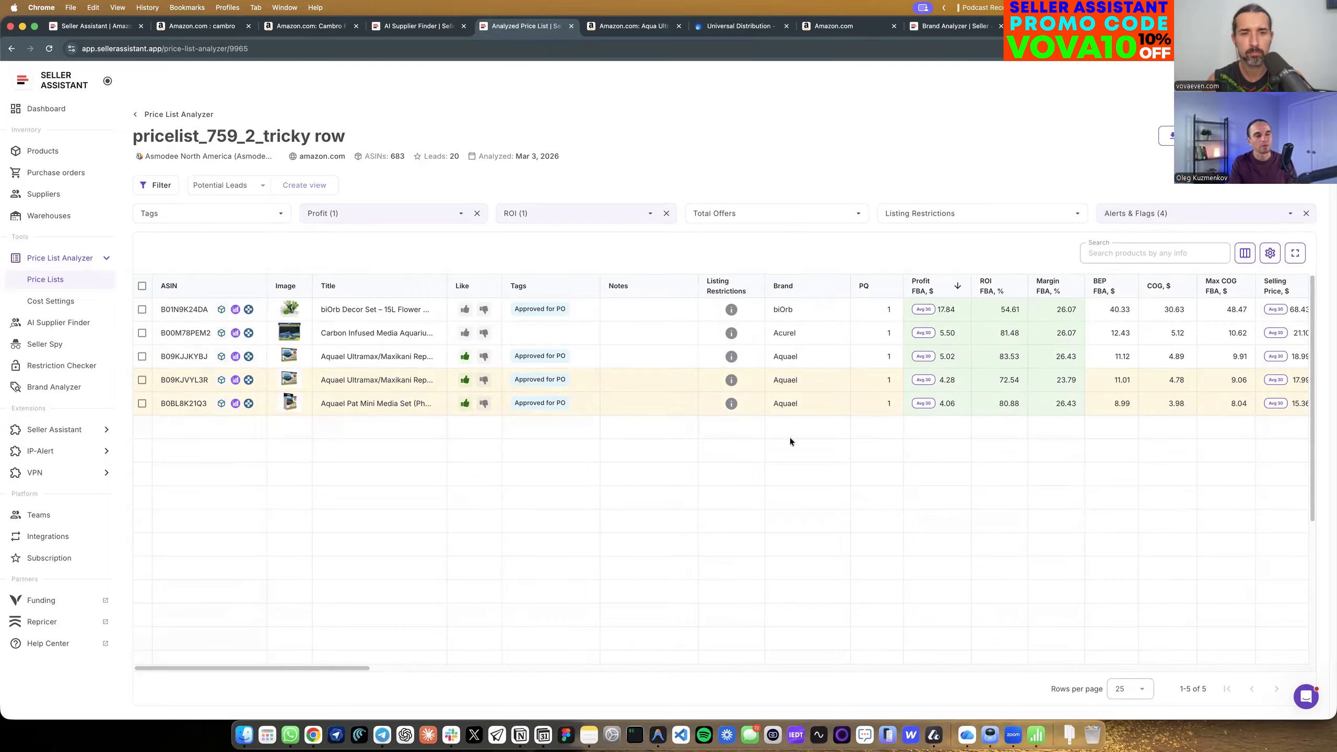
Set the minimum FBA ROI filter to 20%.
left_click(602, 214)
left_click(542, 273)
double_click(542, 274)
type("20")
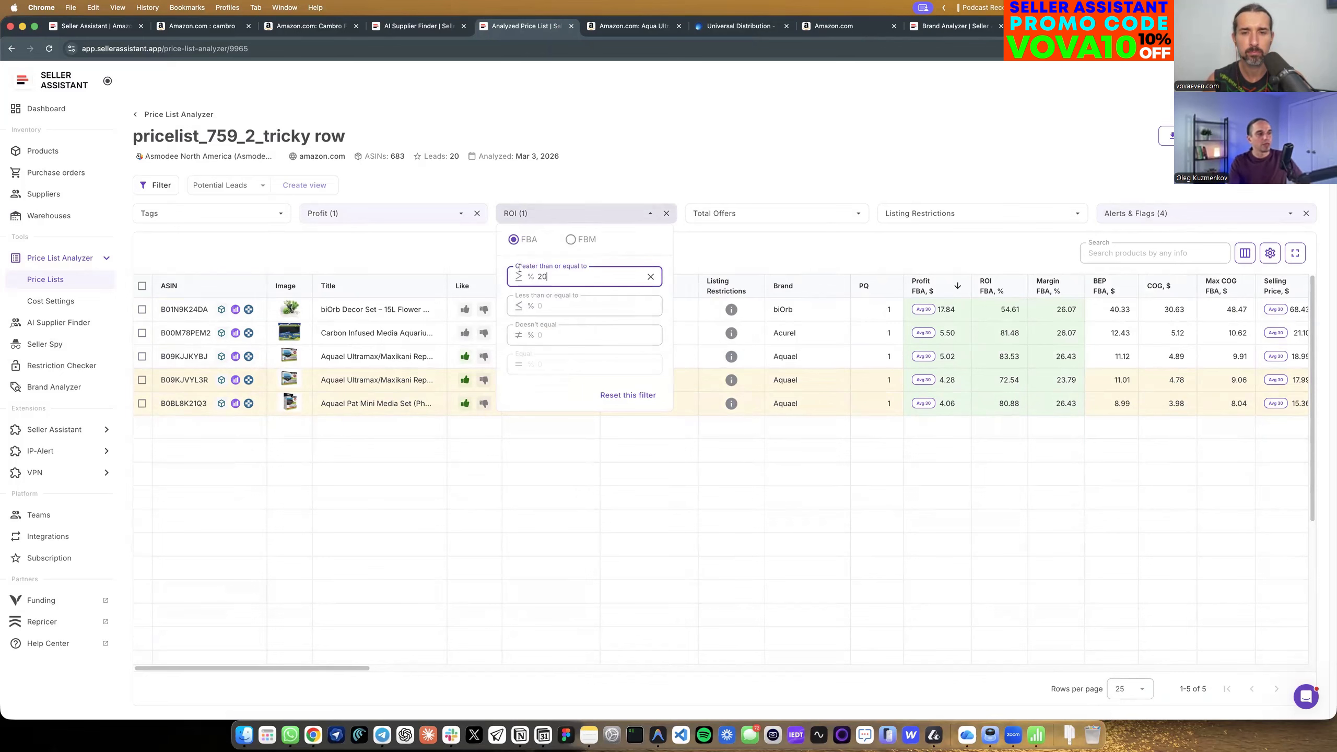
left_click(687, 130)
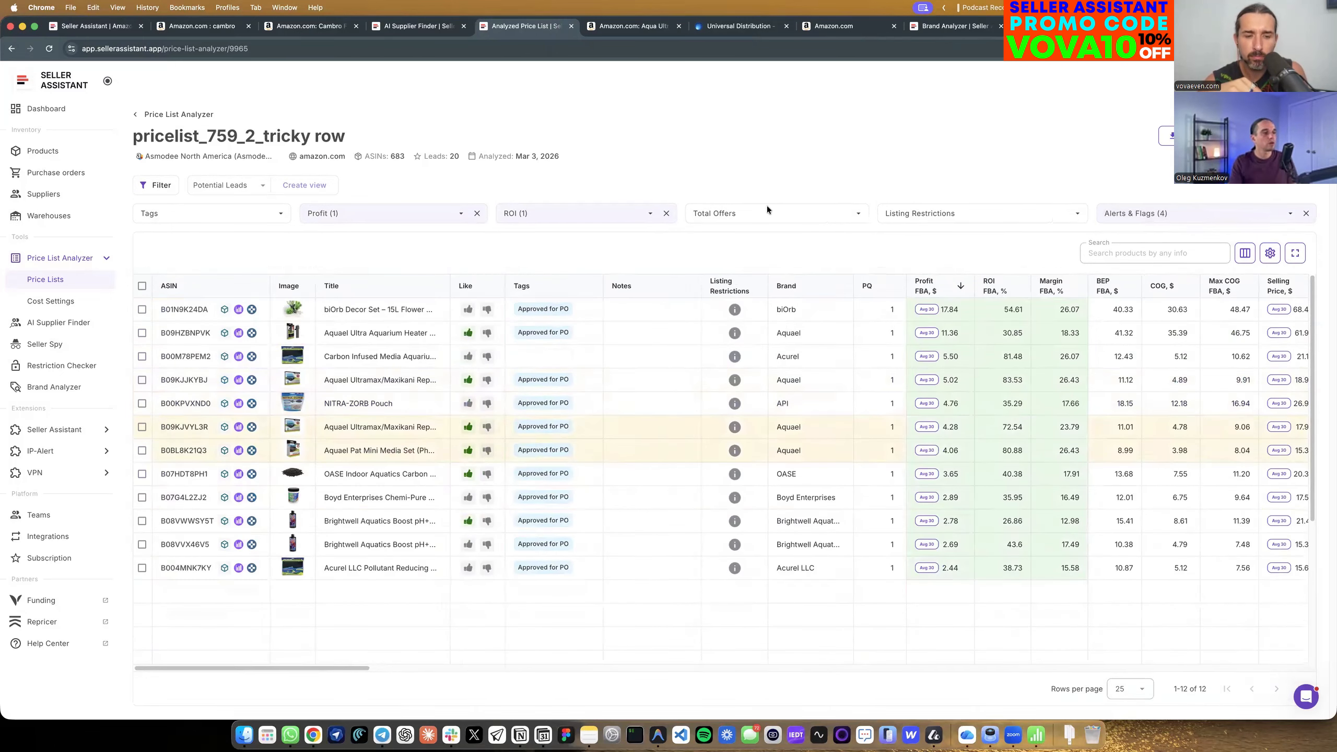
Check the filtered products' columns and save the setup as a new view named with the host's first name plus "Short List".
left_click_drag(326, 667, 709, 667)
scroll(356, 637, "left", 10)
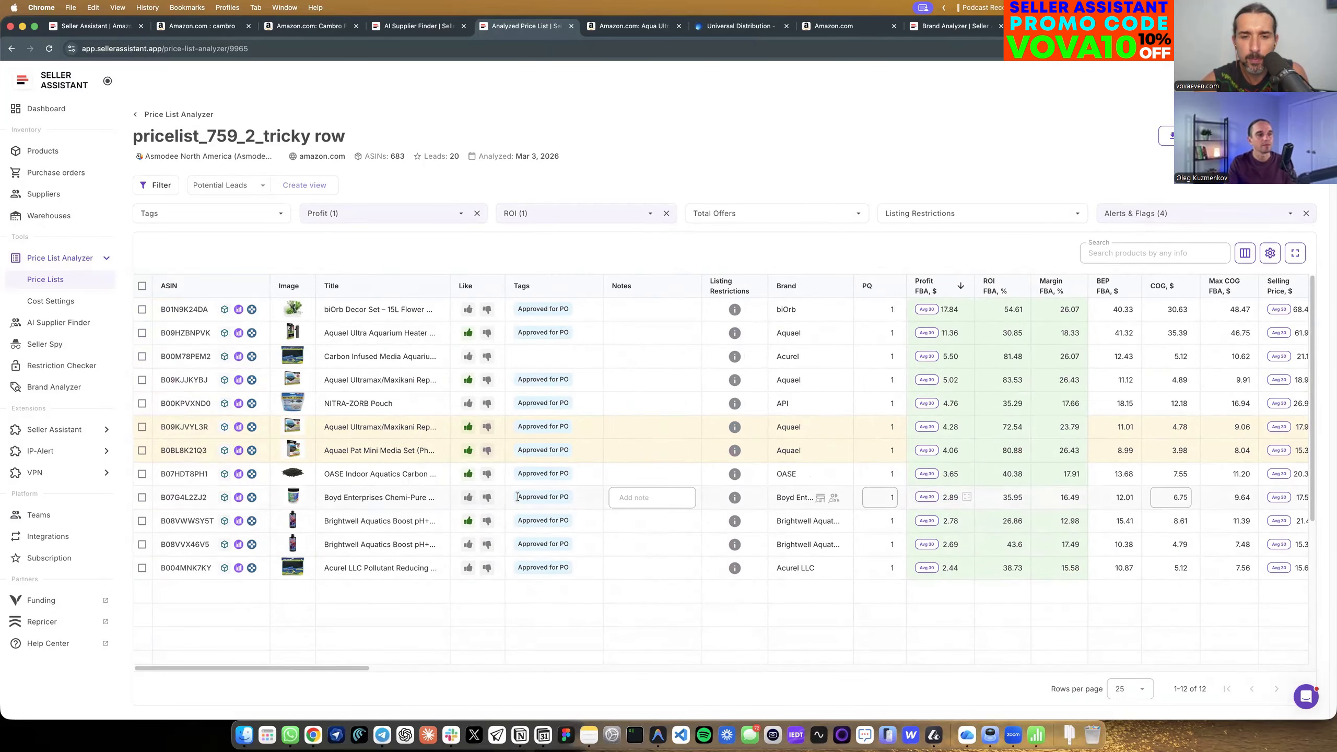
left_click_drag(274, 667, 469, 663)
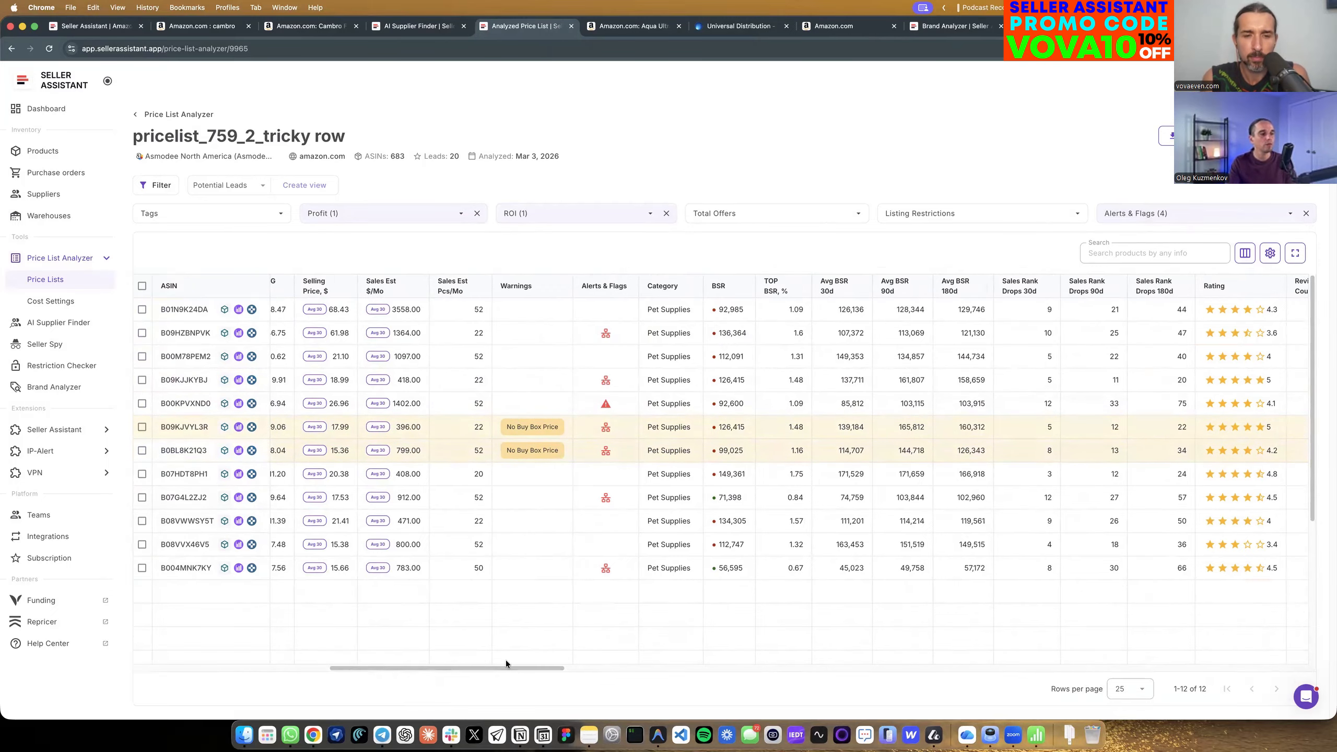
left_click_drag(476, 667, 279, 669)
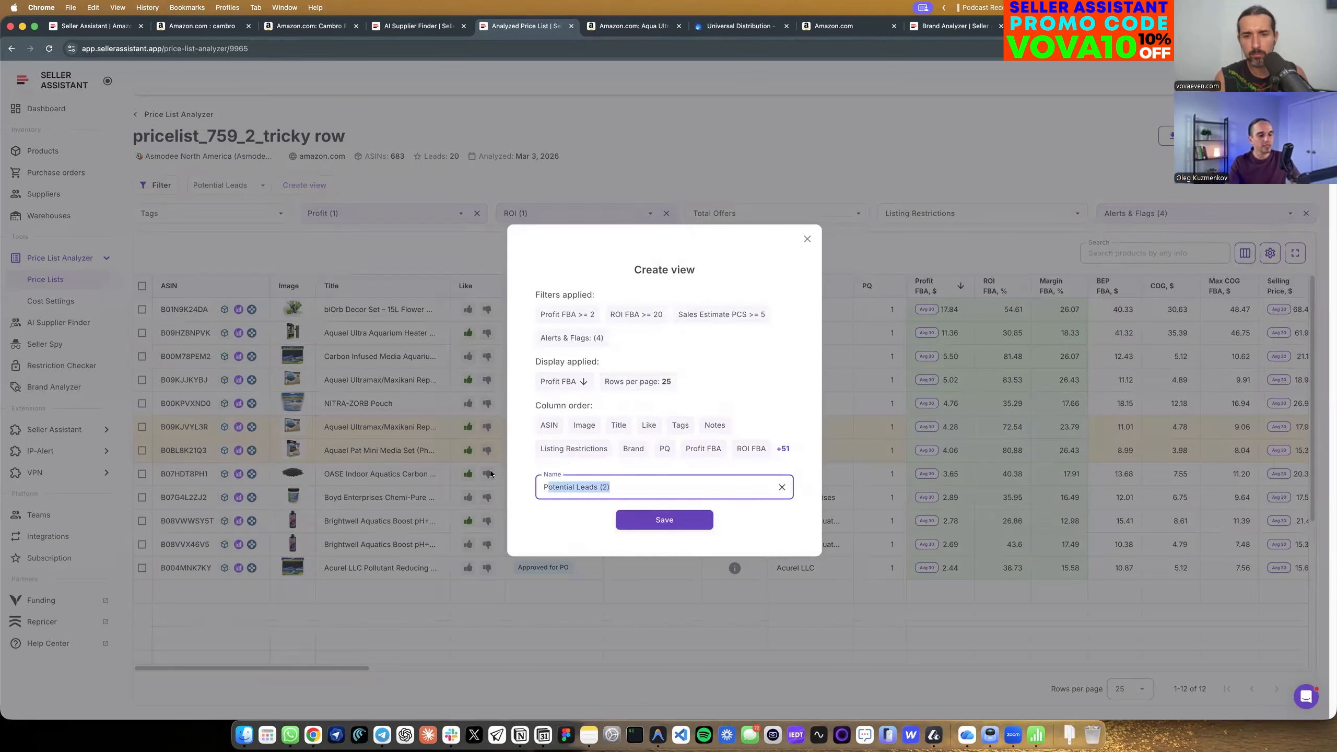
type("Vova")
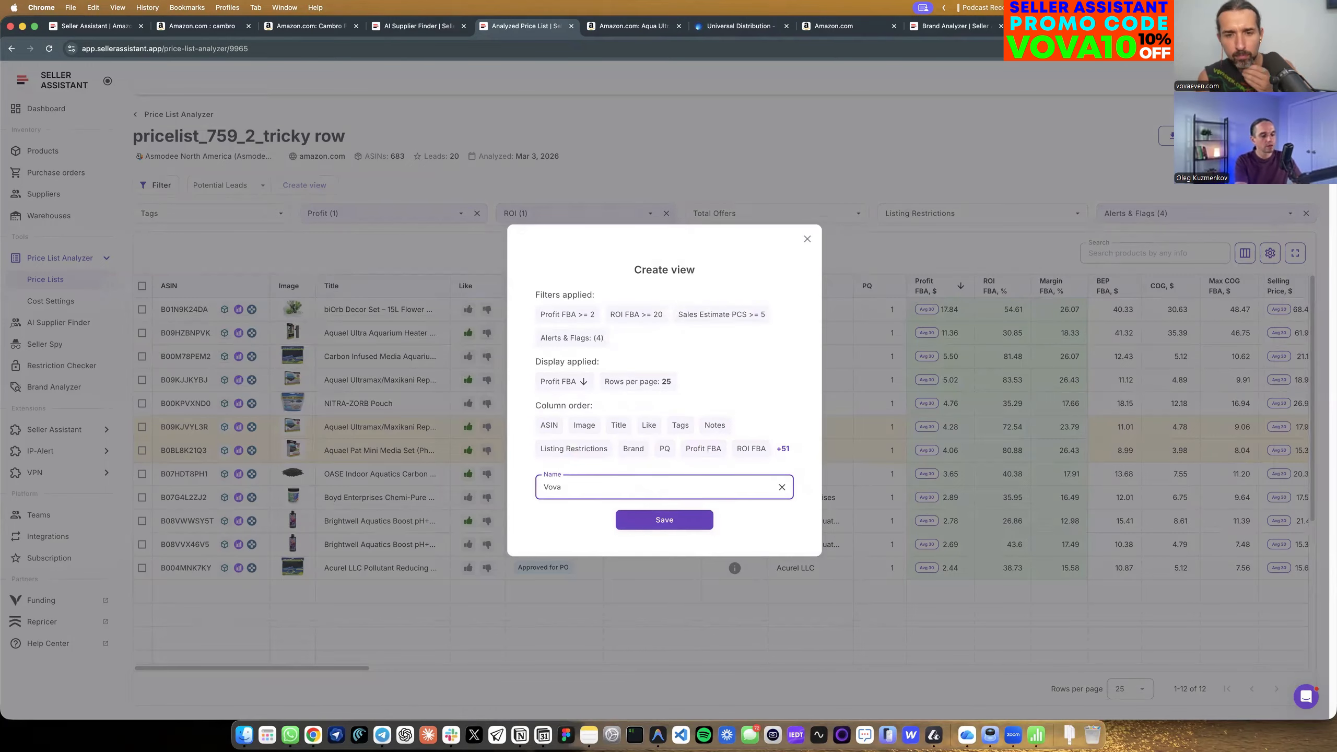
type(" Short List")
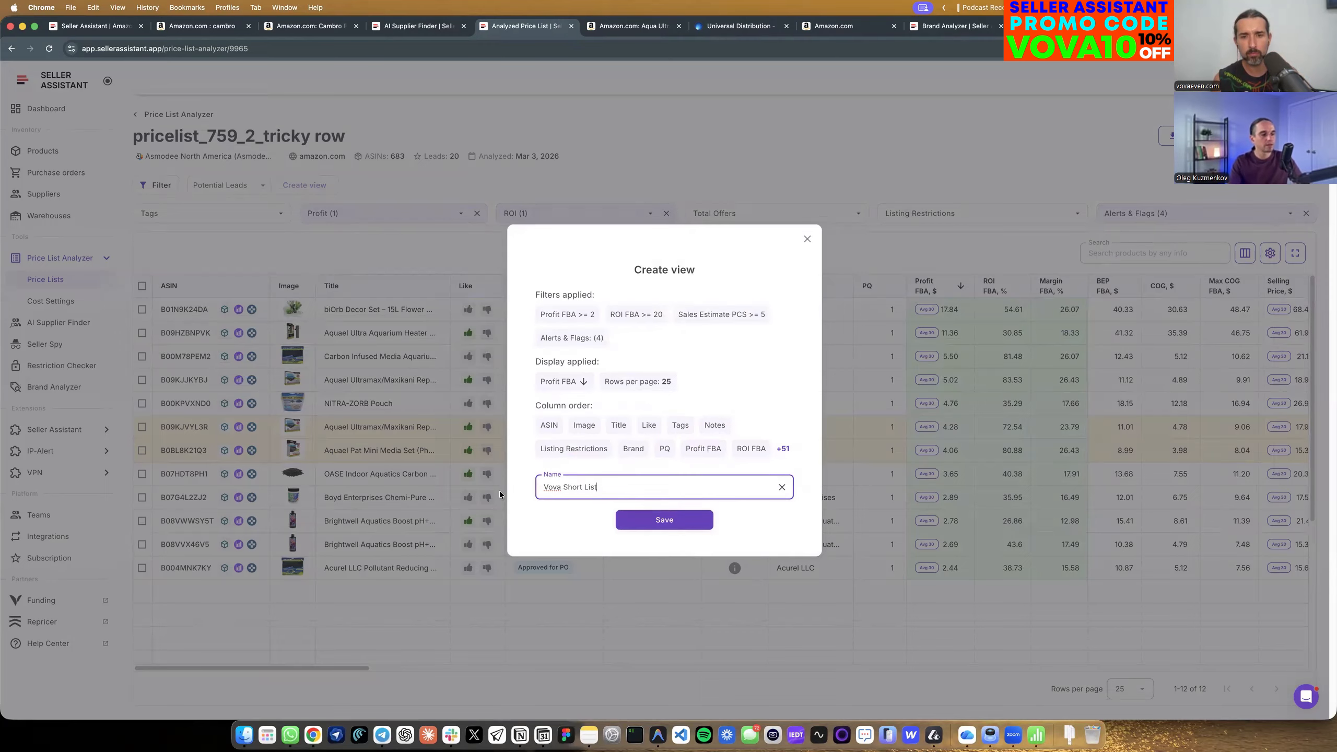
left_click(663, 520)
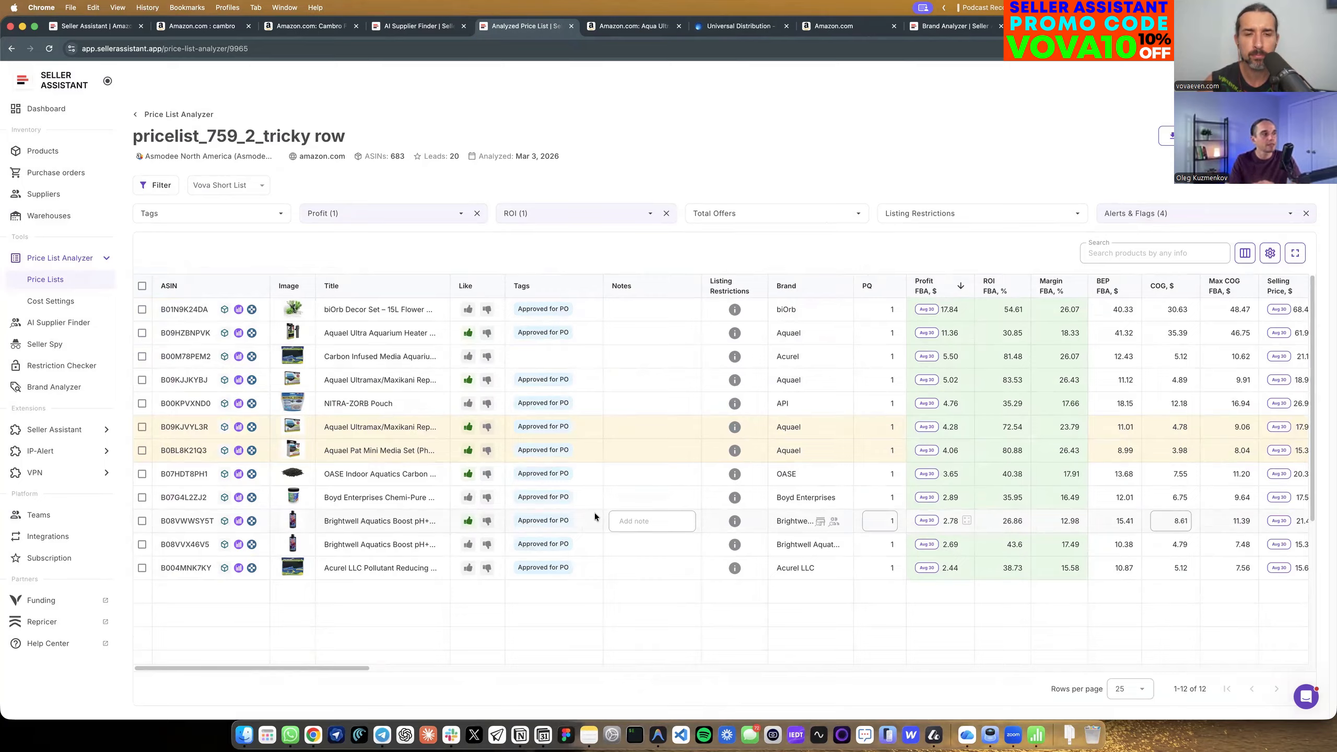
Review the saved views, the active filters and the available filter criteria for the price list.
left_click(226, 186)
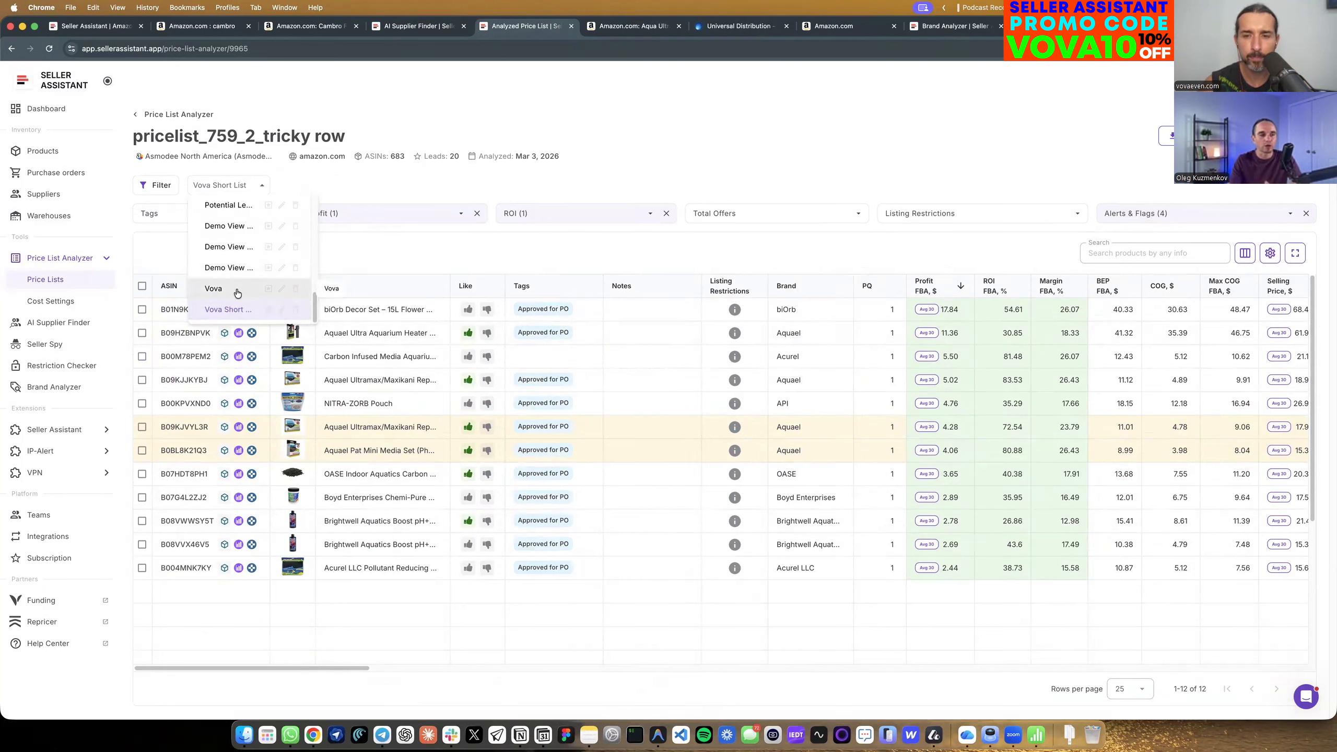
left_click(382, 190)
left_click(159, 193)
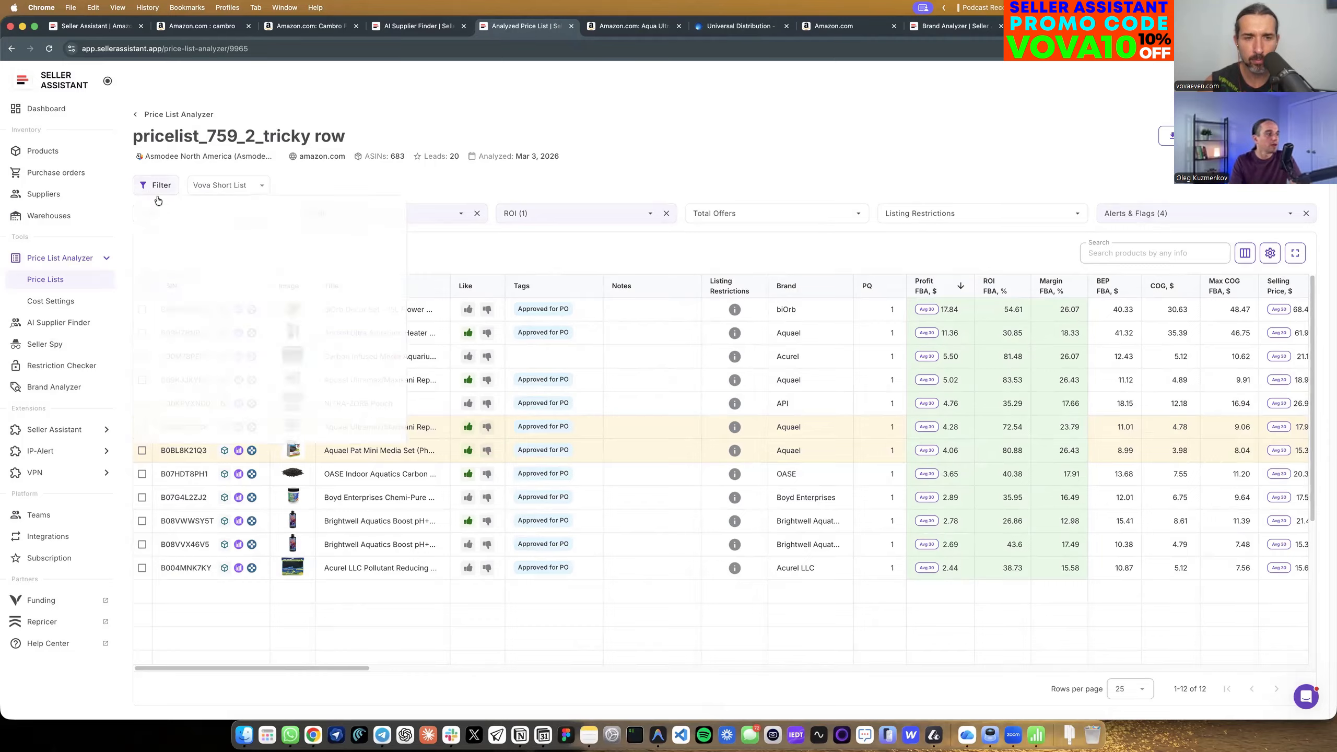
scroll(180, 301, "down", 5)
scroll(198, 338, "down", 8)
scroll(198, 351, "down", 5)
scroll(197, 360, "up", 15)
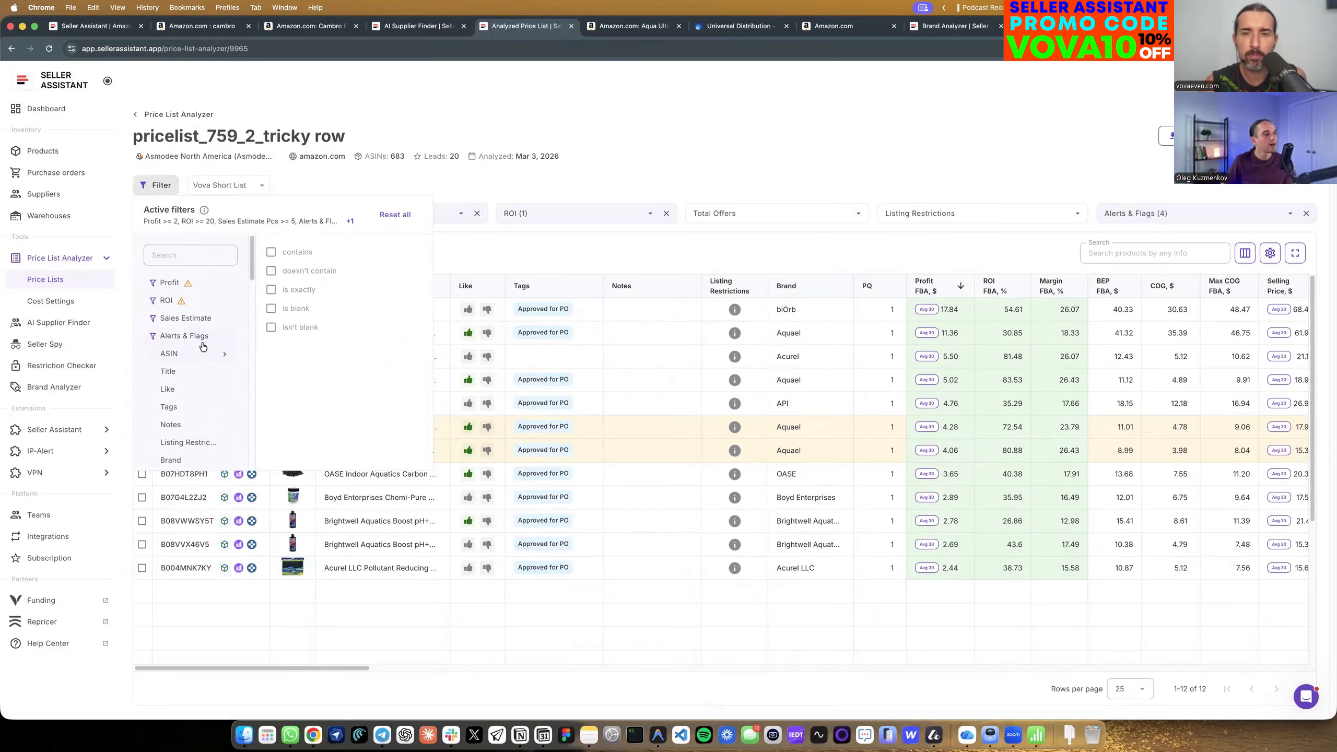
left_click(657, 175)
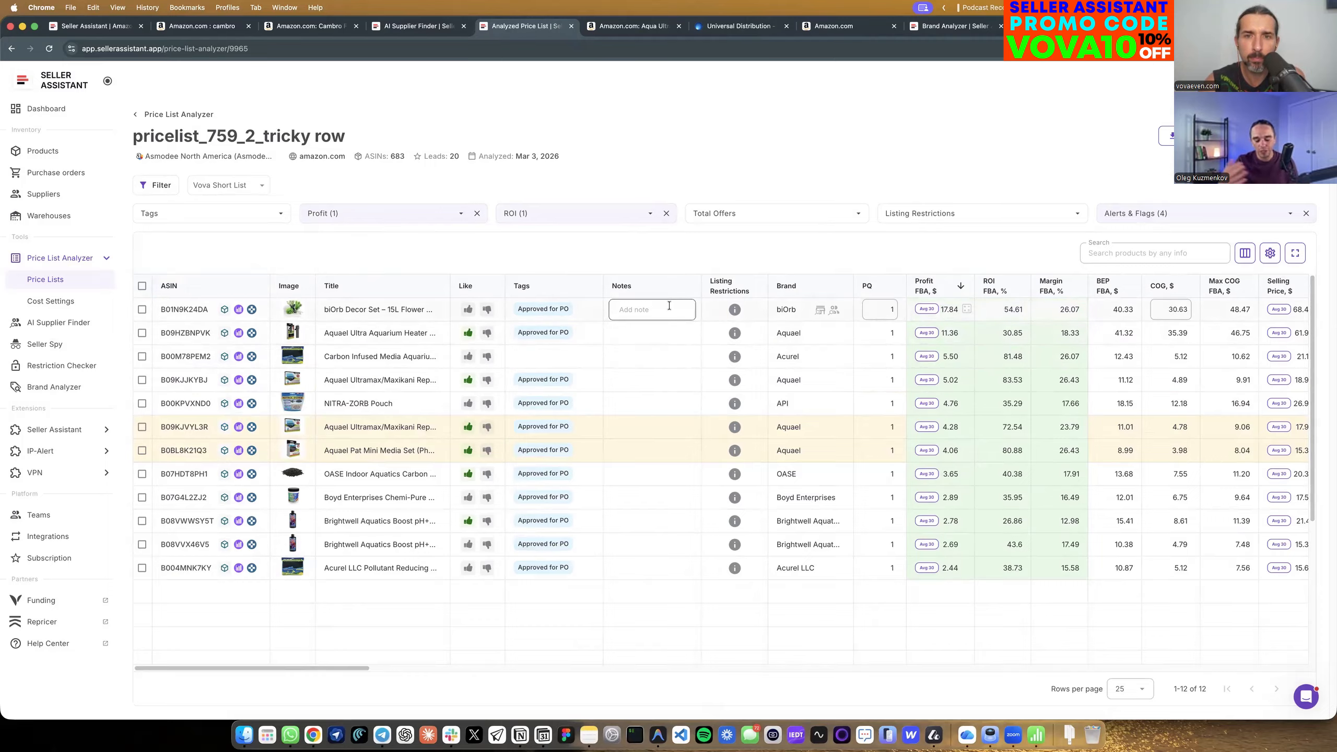
Check the listing restrictions for all products in the short list.
left_click(142, 287)
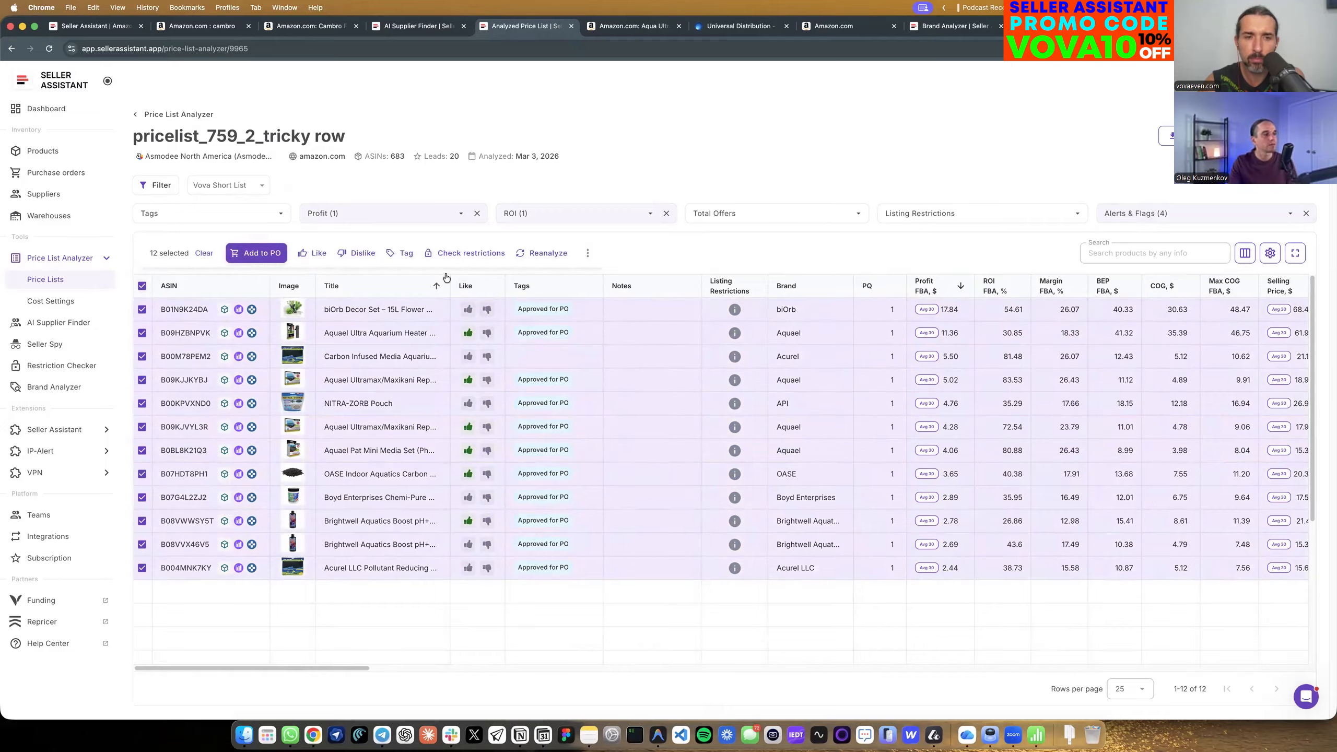
left_click(465, 254)
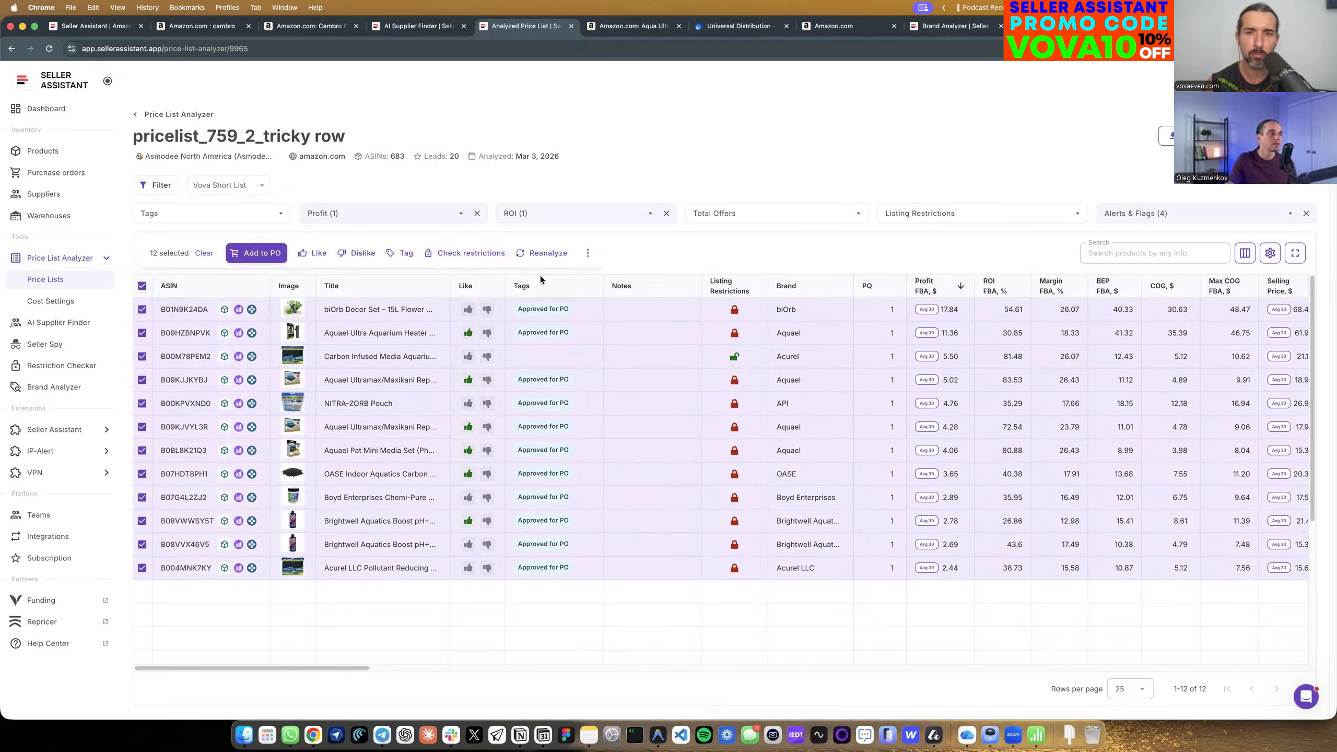
left_click(414, 257)
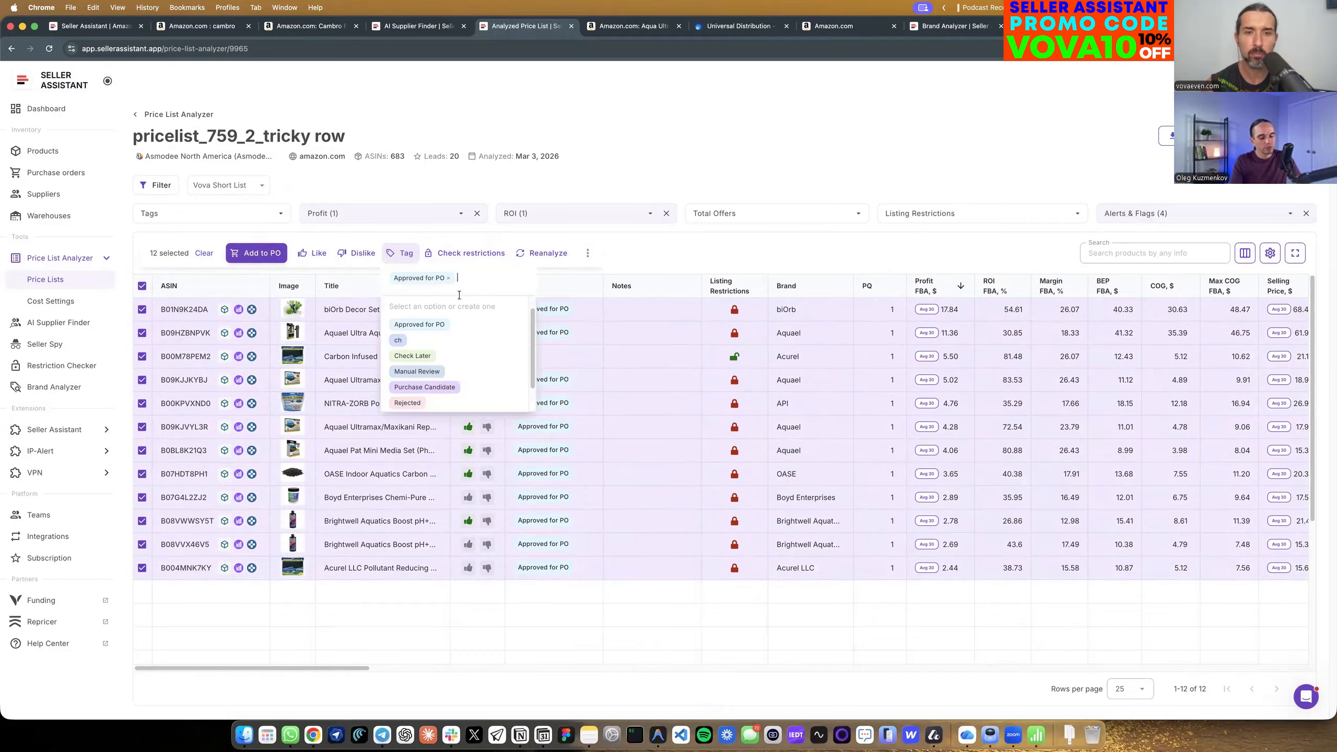
left_click(621, 266)
Create the tag "Ungating Needed" and assign it to every short-listed product except the Acurel Carbon Infused Media, then clear the selection.
left_click(142, 357)
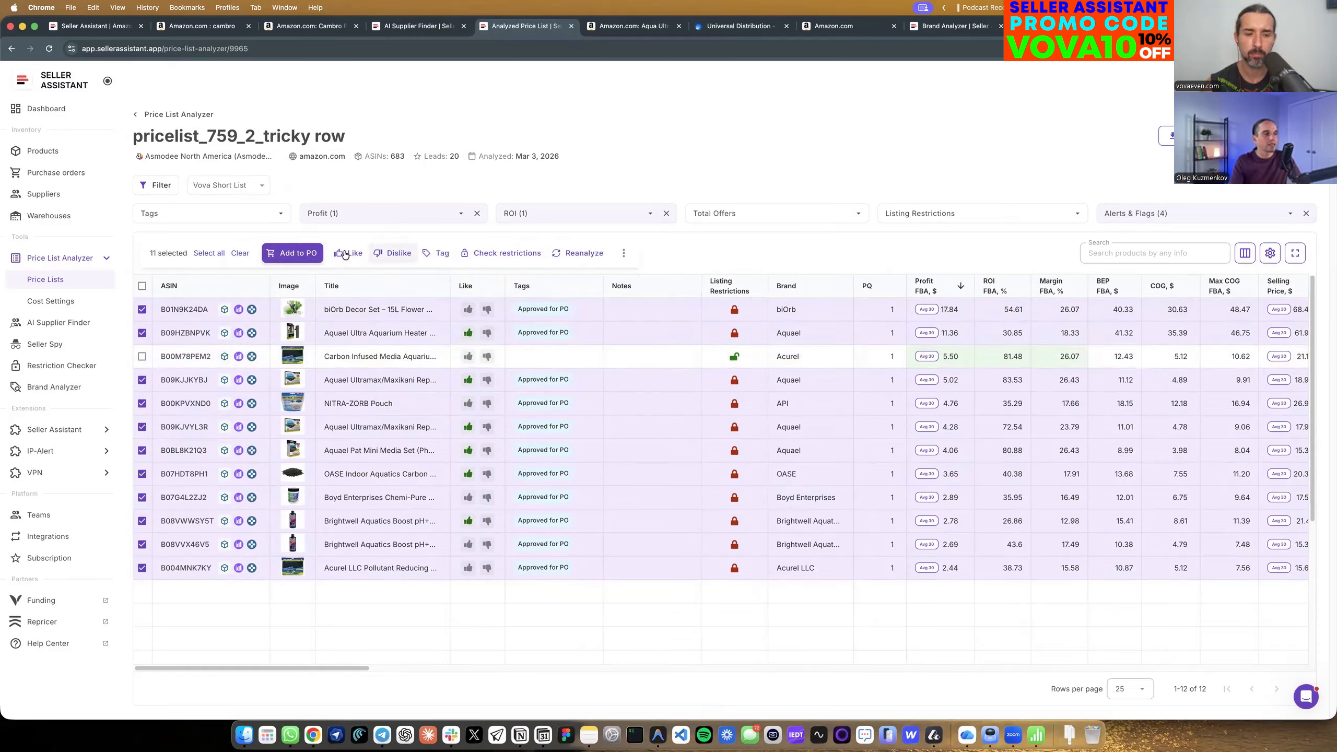
left_click(437, 253)
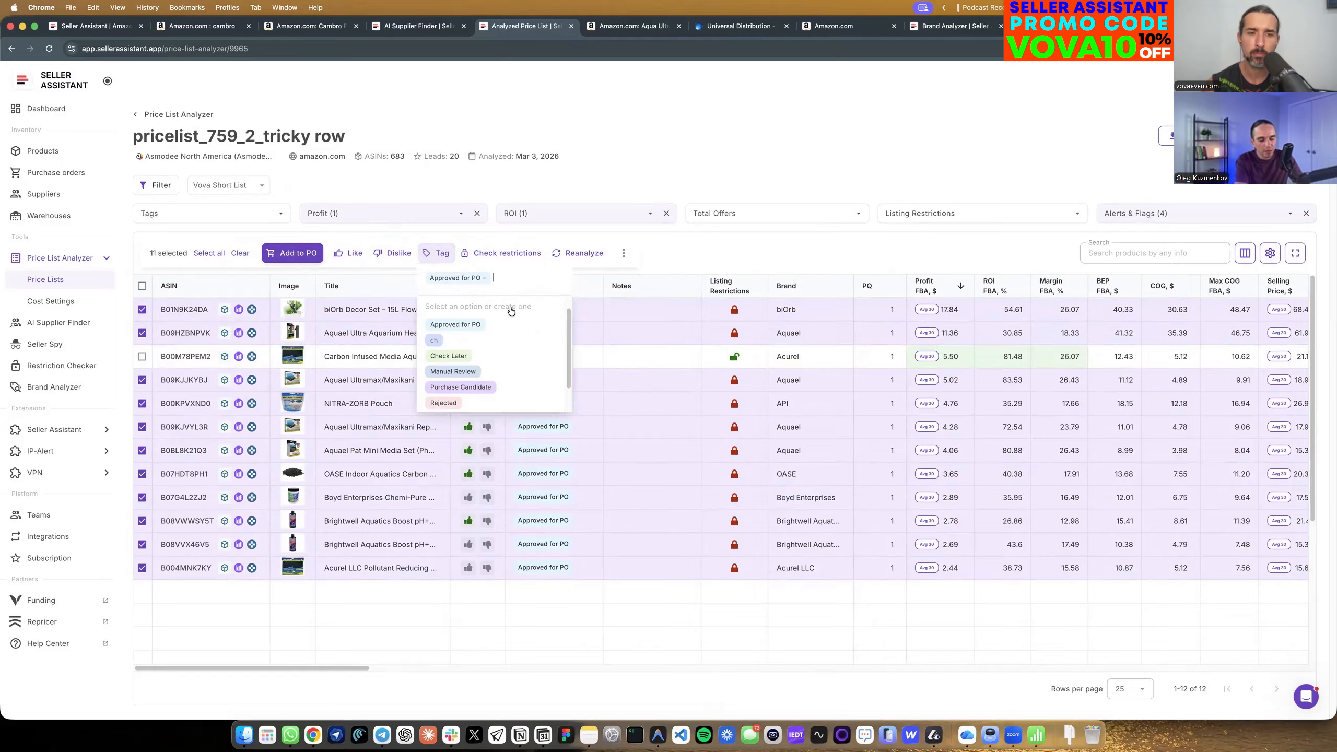
type("Unga")
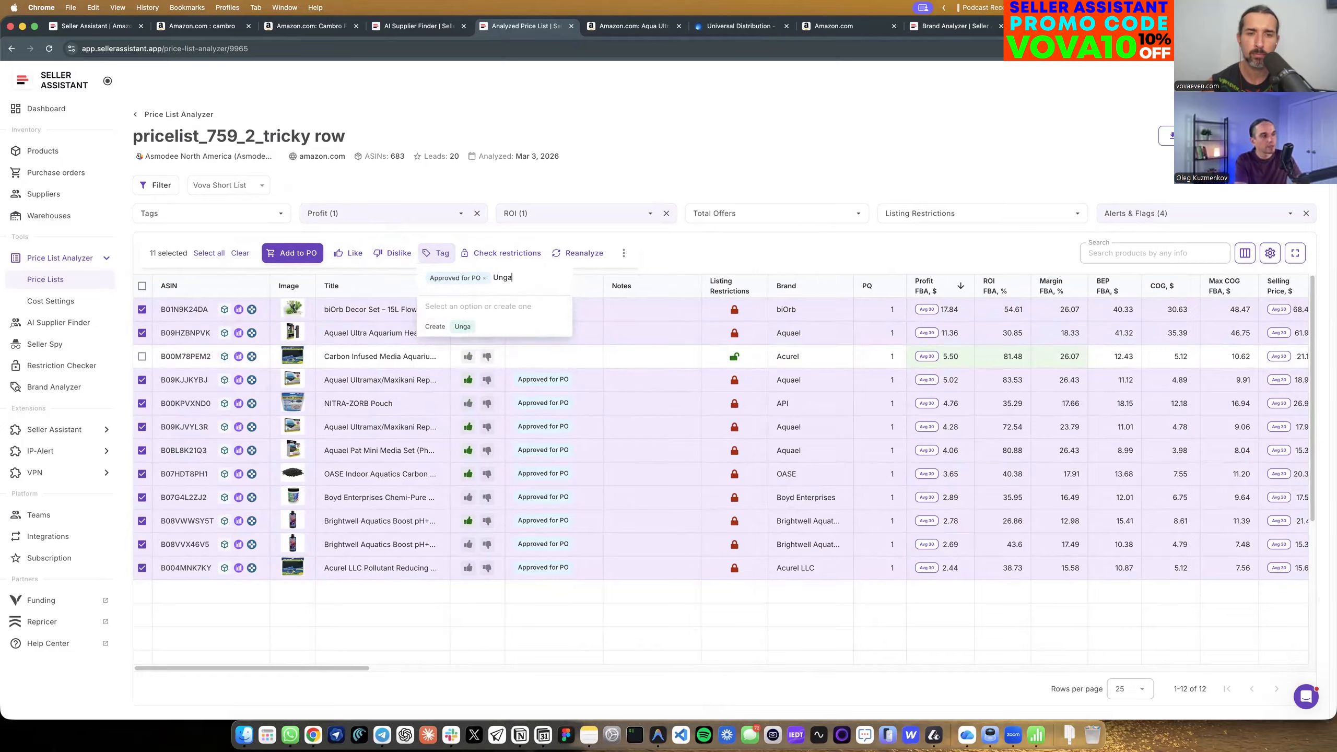
type("ting Needs")
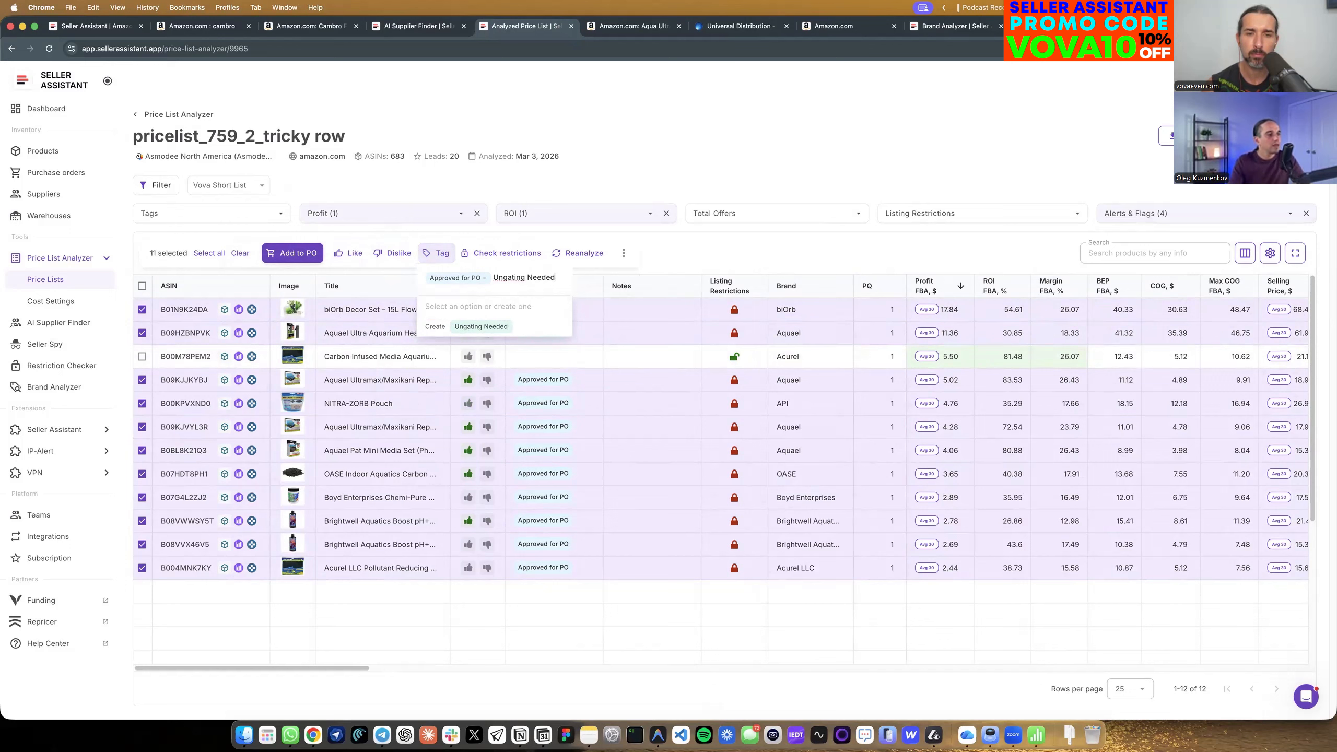
left_click(481, 326)
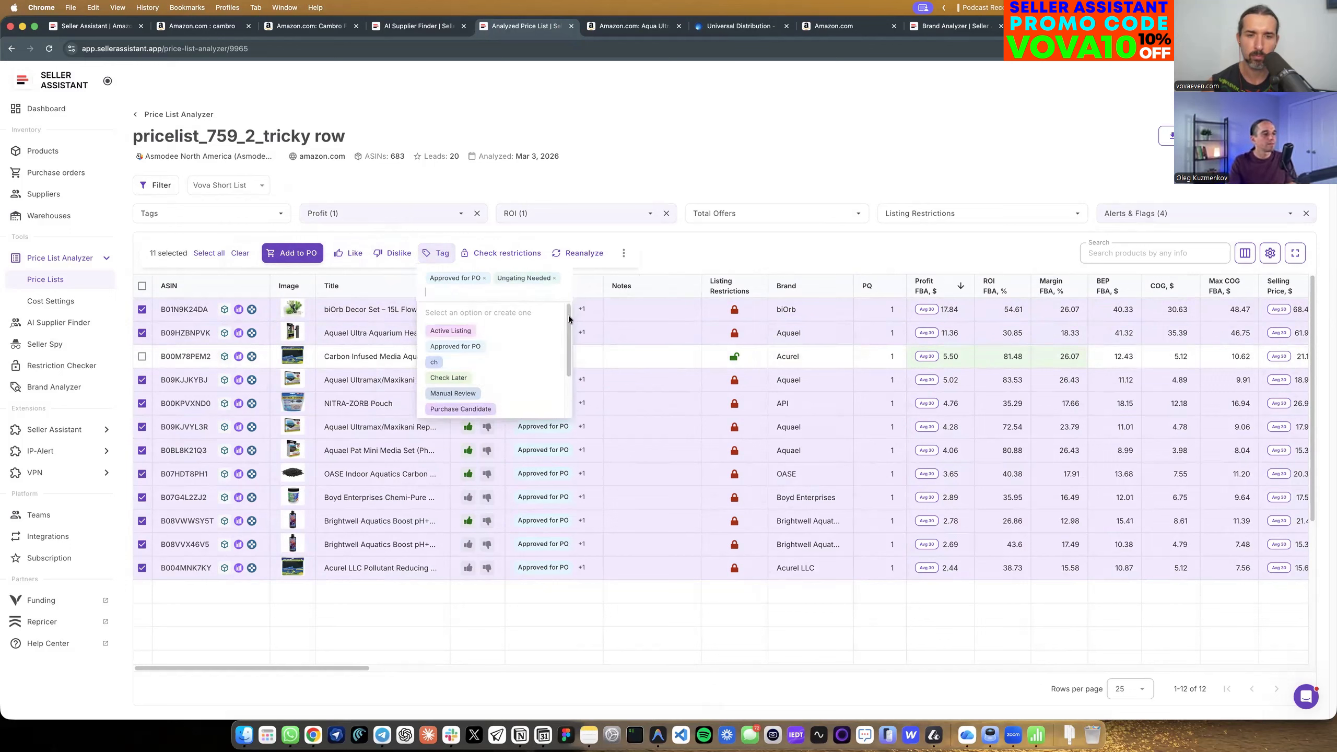
left_click(768, 247)
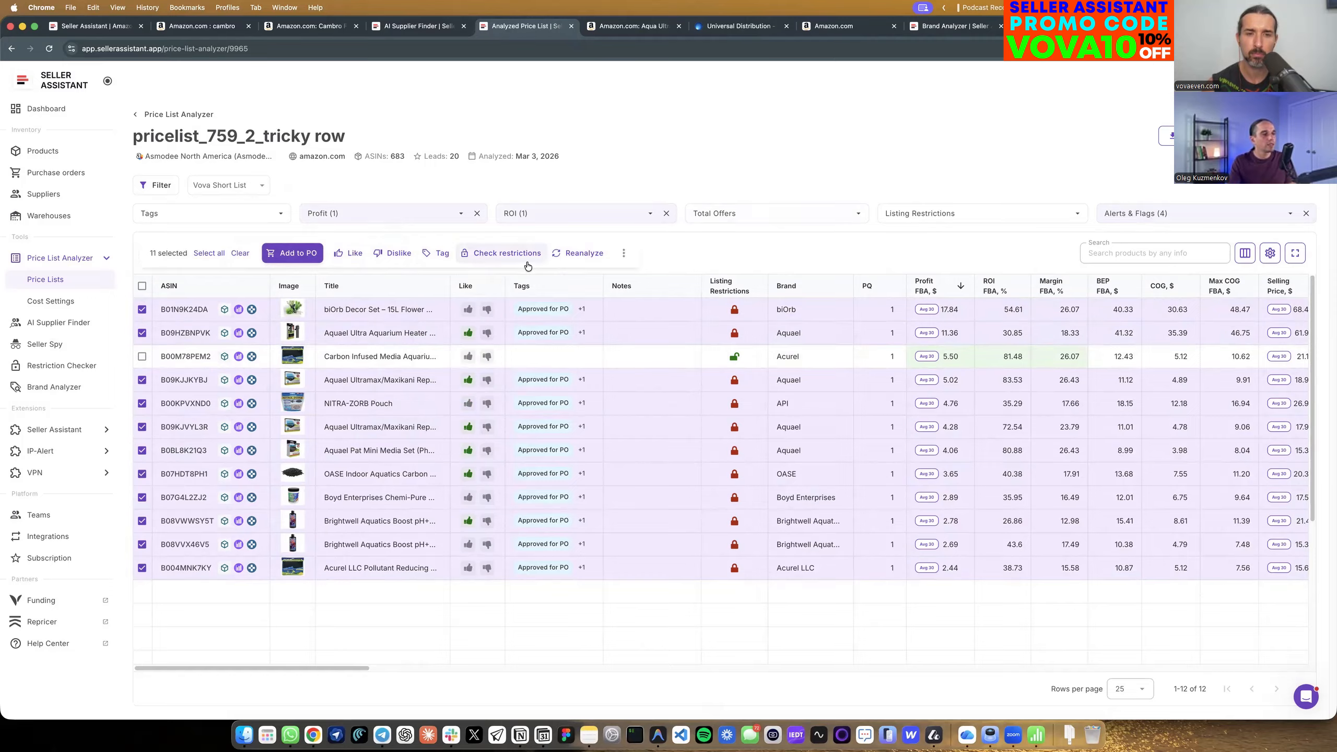
left_click(142, 356)
left_click(142, 286)
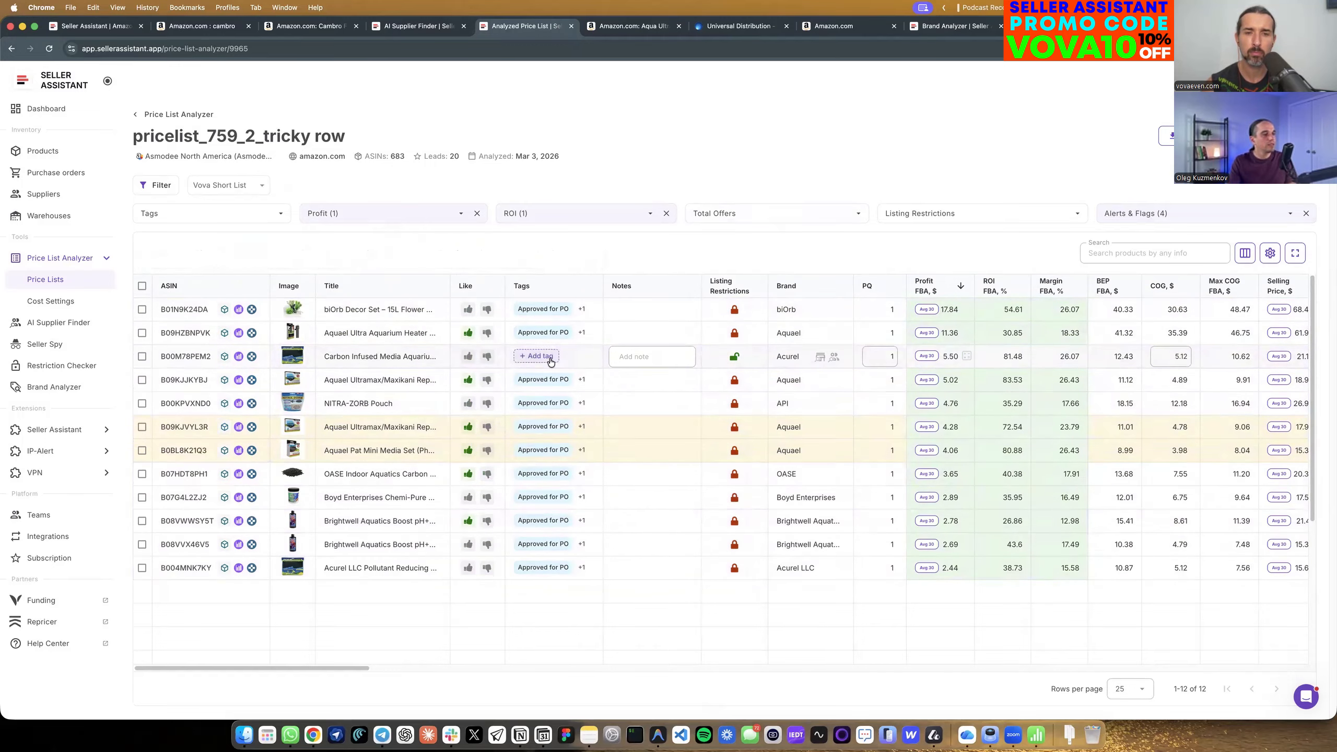
Inspect the tags assigned to the Aquael heater and tag the Acurel Carbon Infused Media as Approved for PO.
mouse_move(581, 334)
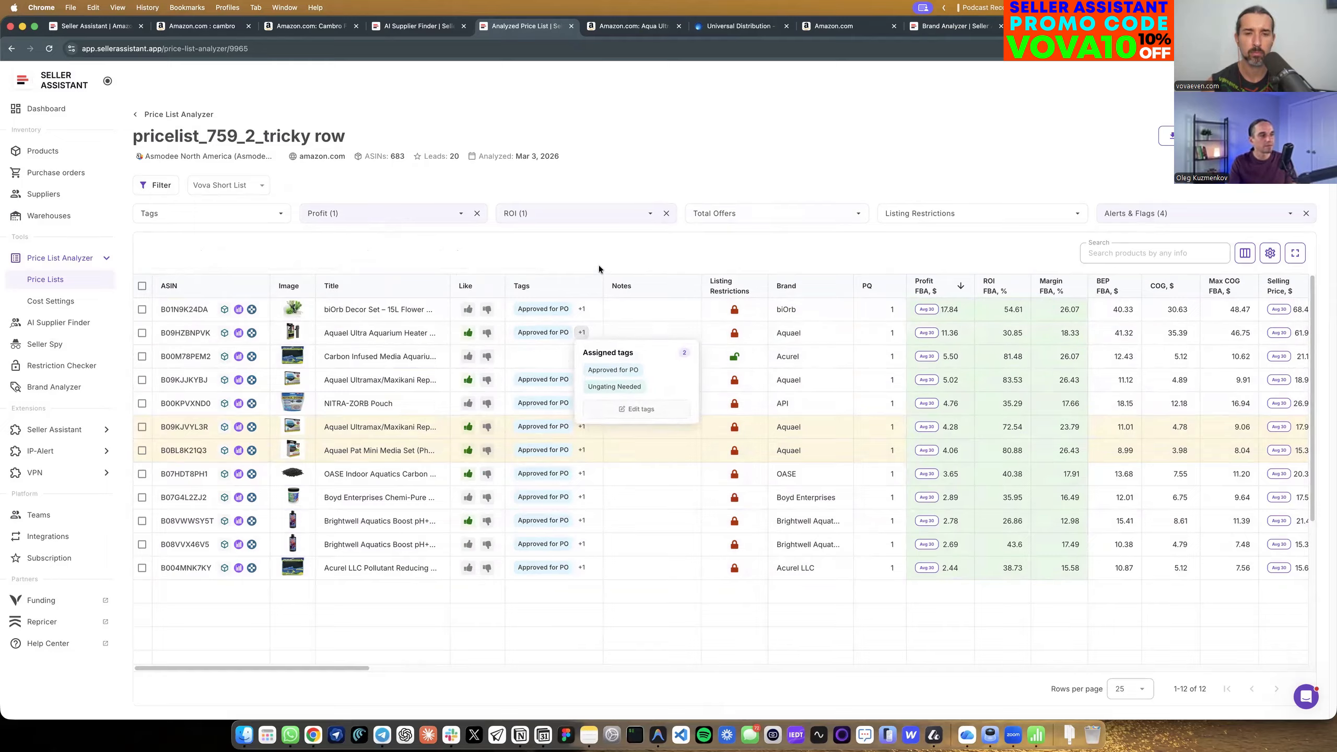
left_click(566, 357)
left_click(567, 410)
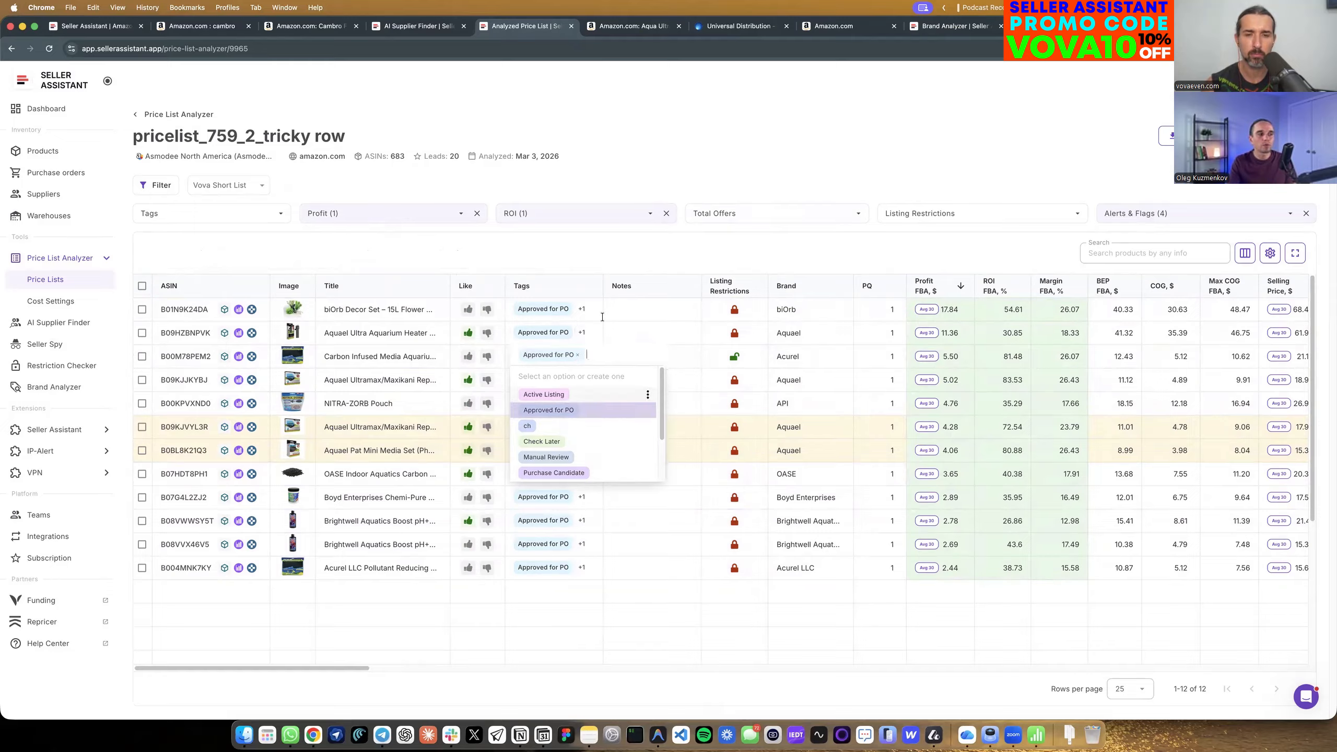
left_click(601, 253)
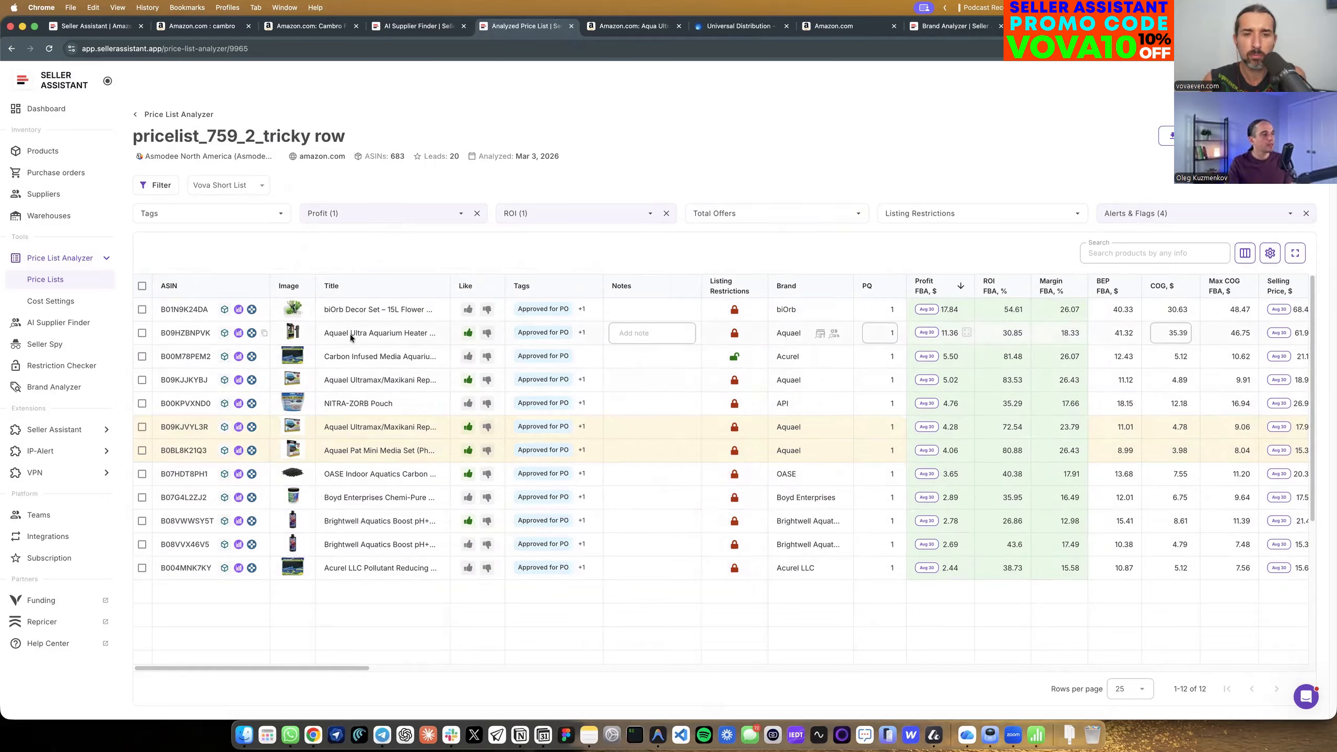
left_click(142, 287)
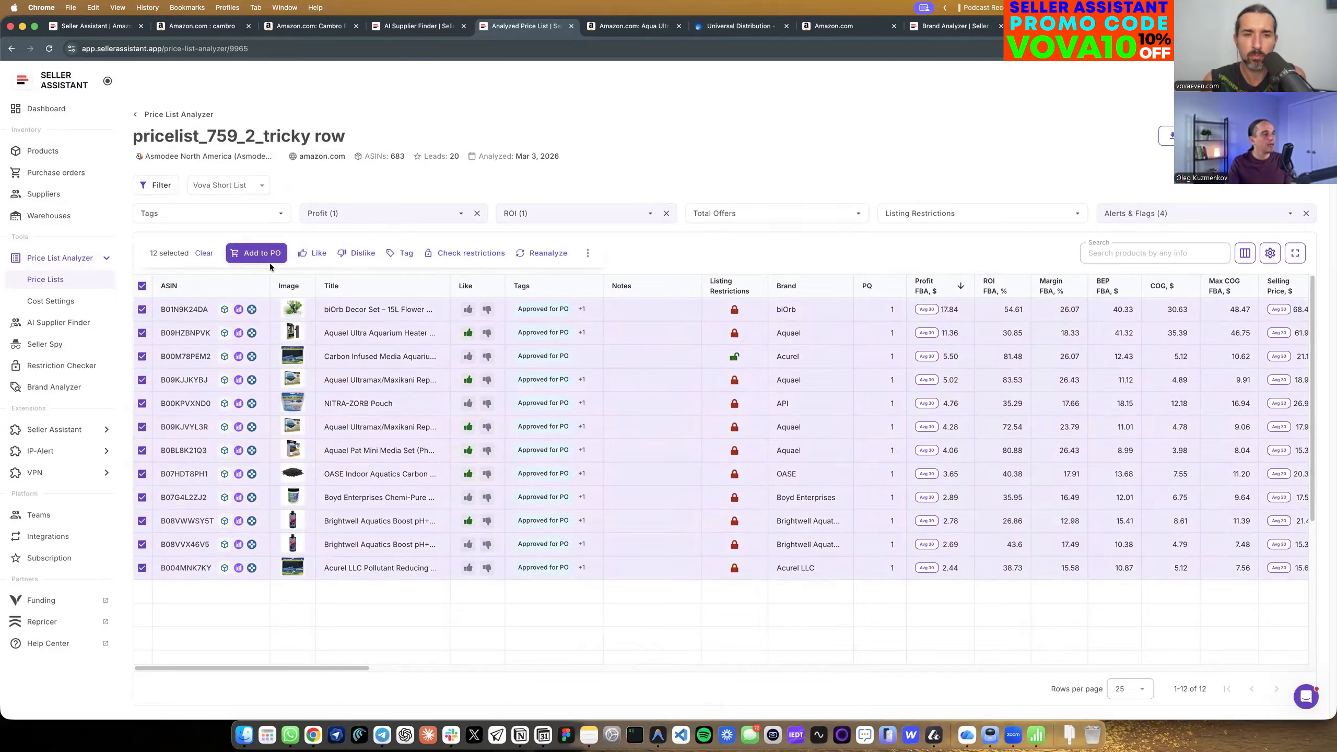
left_click(142, 287)
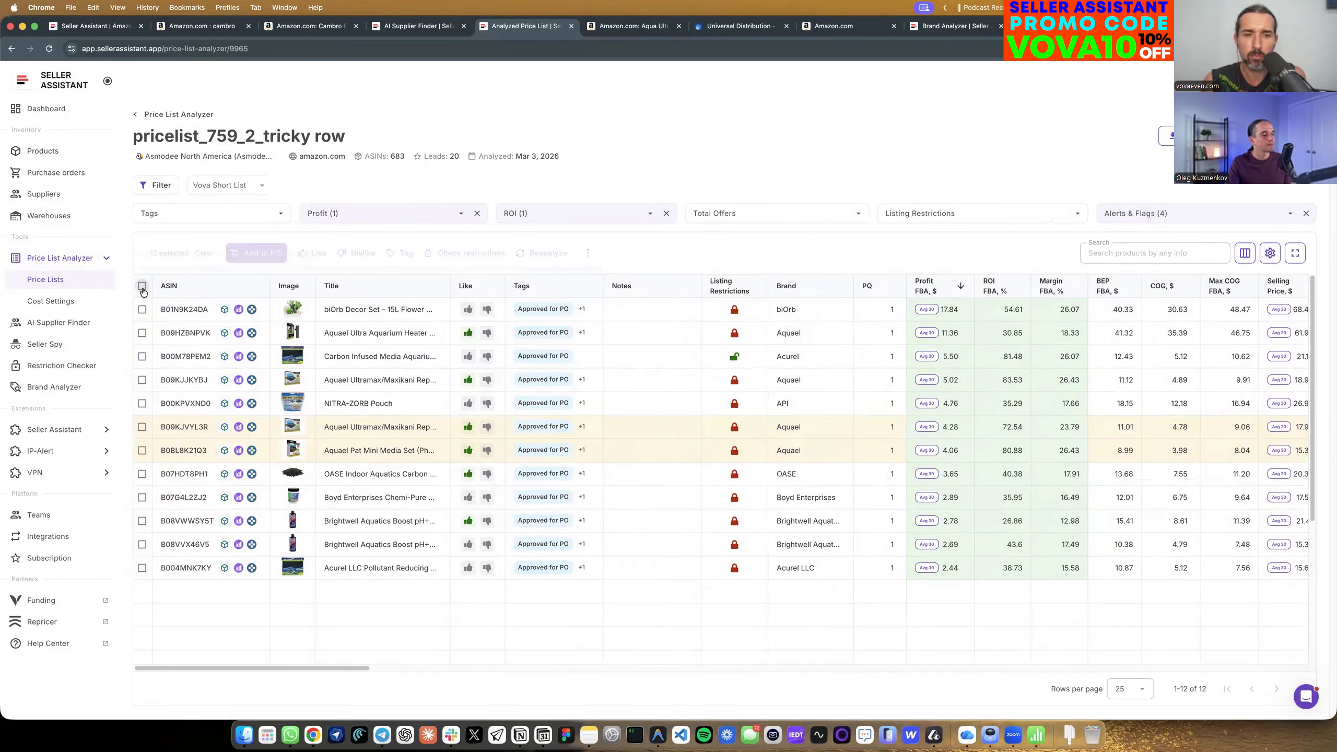
Filter the Products inventory to items tagged "Ungating Needed".
left_click(42, 151)
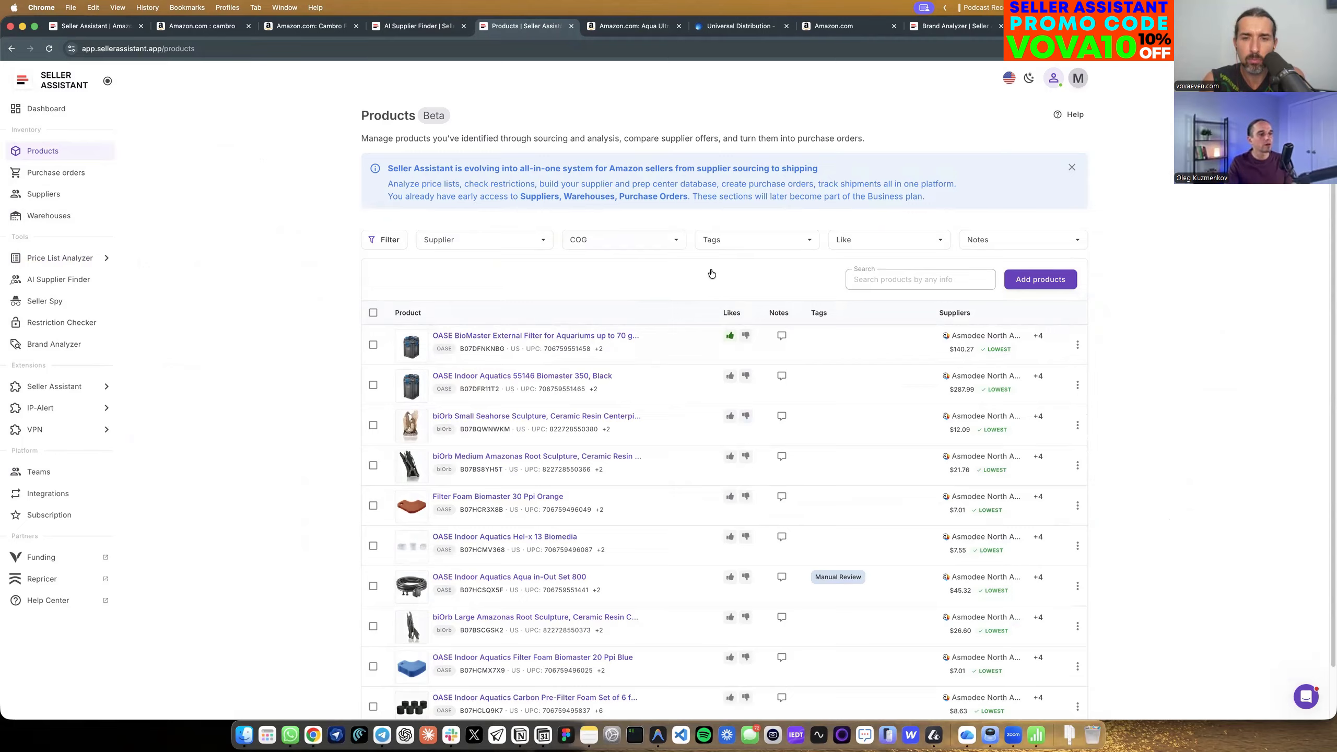
left_click(758, 240)
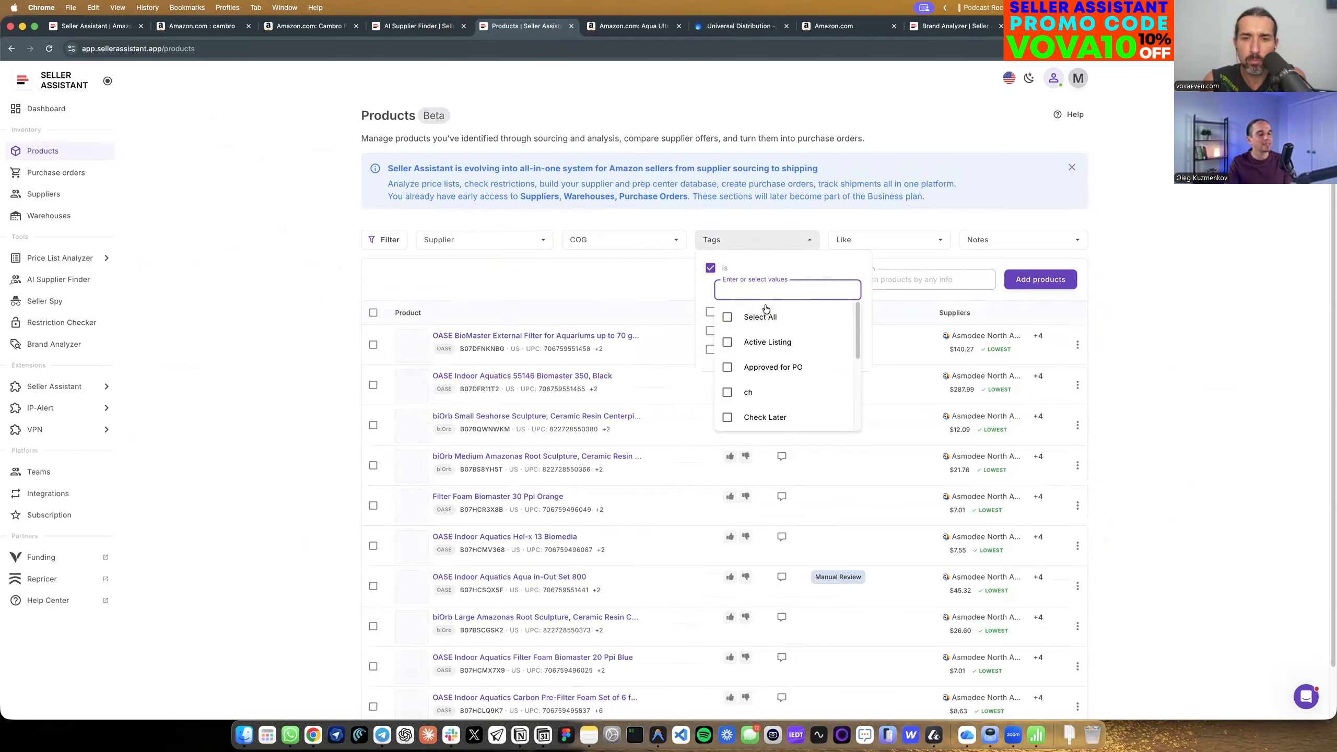
type("un")
left_click(728, 318)
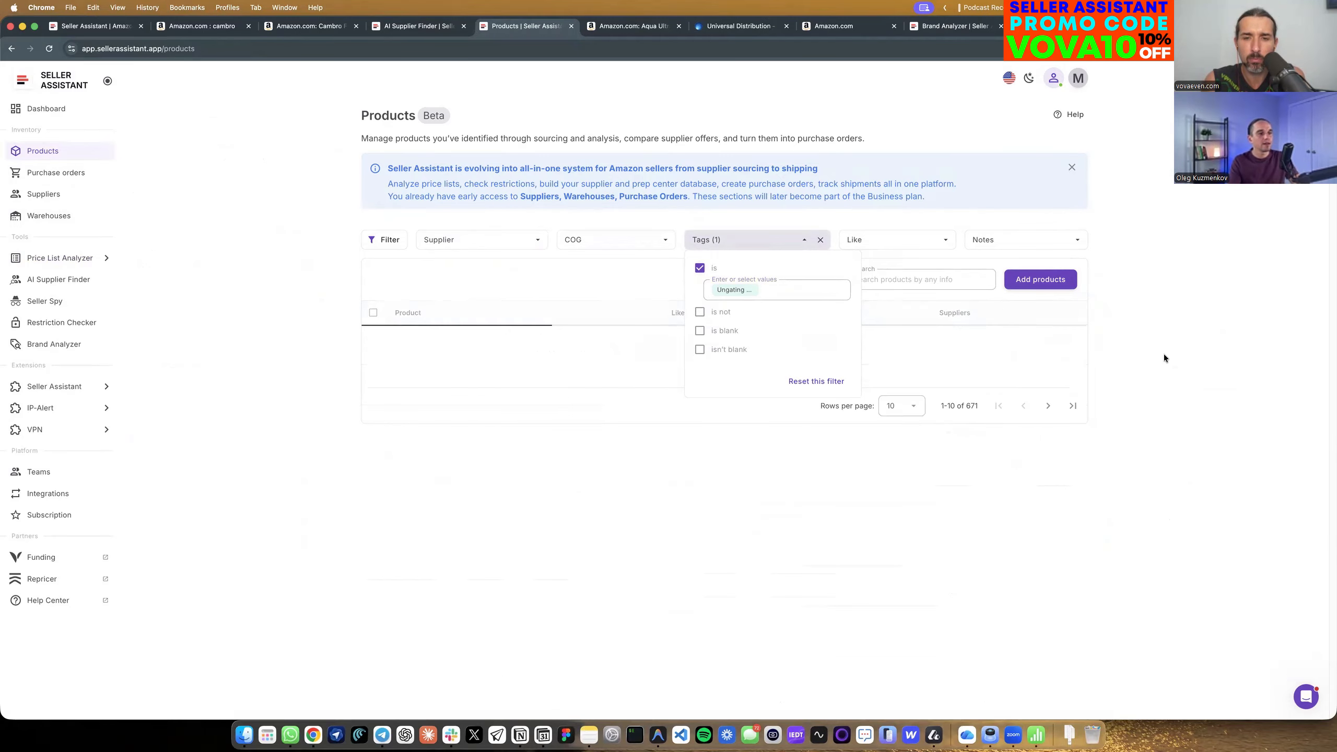
Review the inventory products that carry the "Ungating Needed" tag, including their likes, notes, tags and suppliers.
left_click(450, 362)
scroll(450, 367, "down", 2)
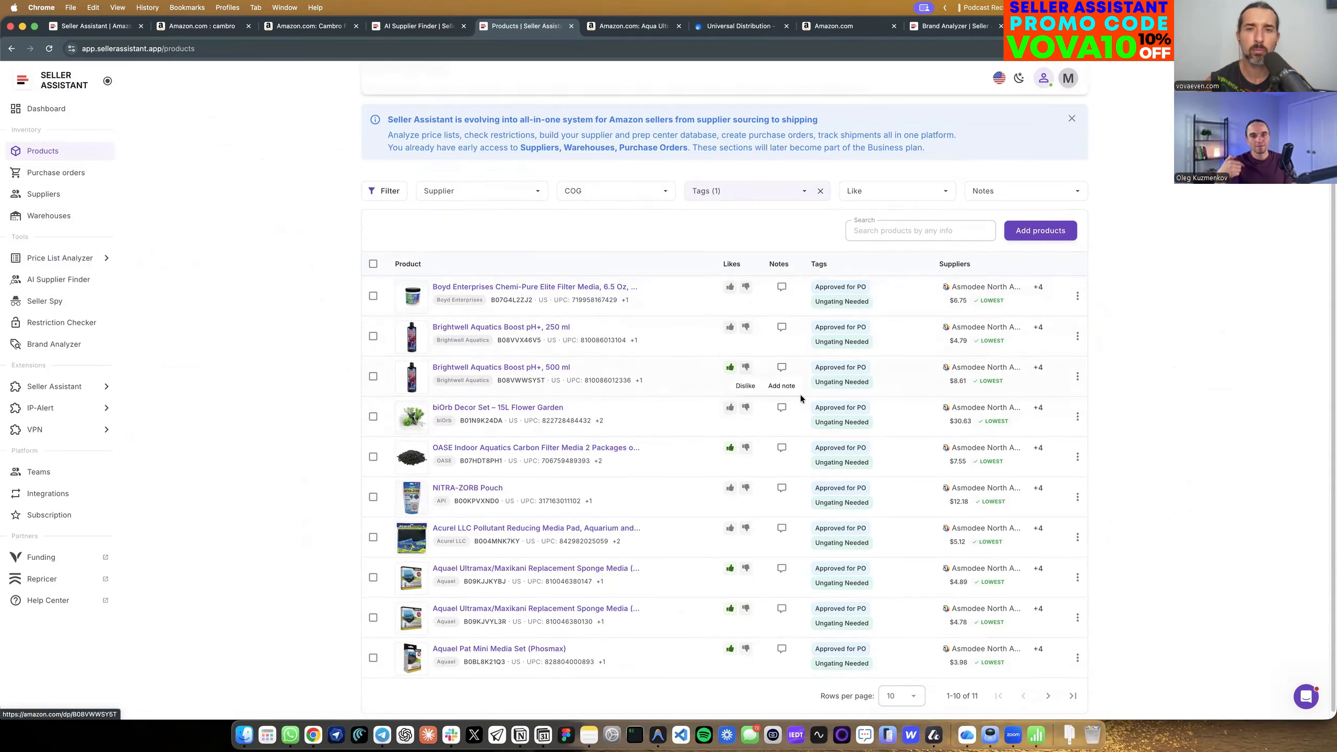
scroll(800, 395, "down", 1)
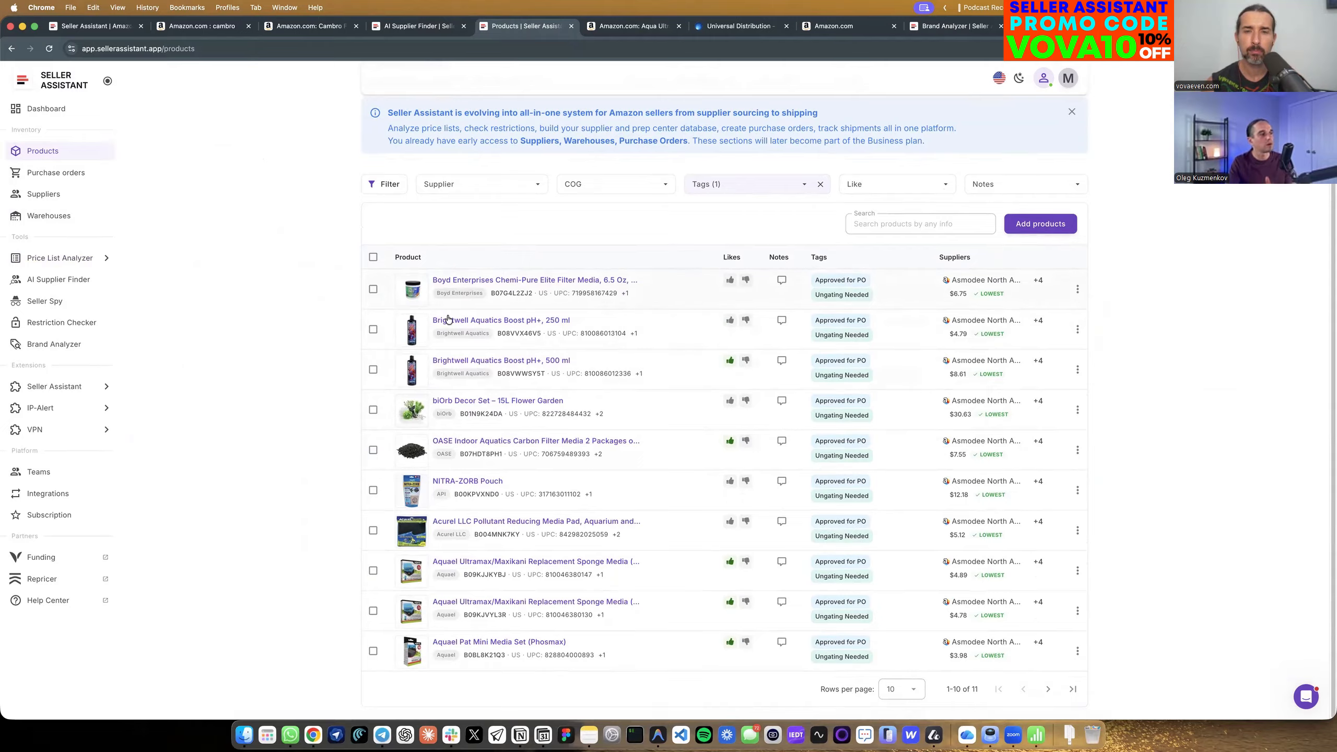
Return to the analyzed price list "pricelist_759_2_tricky row" and start a purchase order with all its short-listed products.
left_click(12, 49)
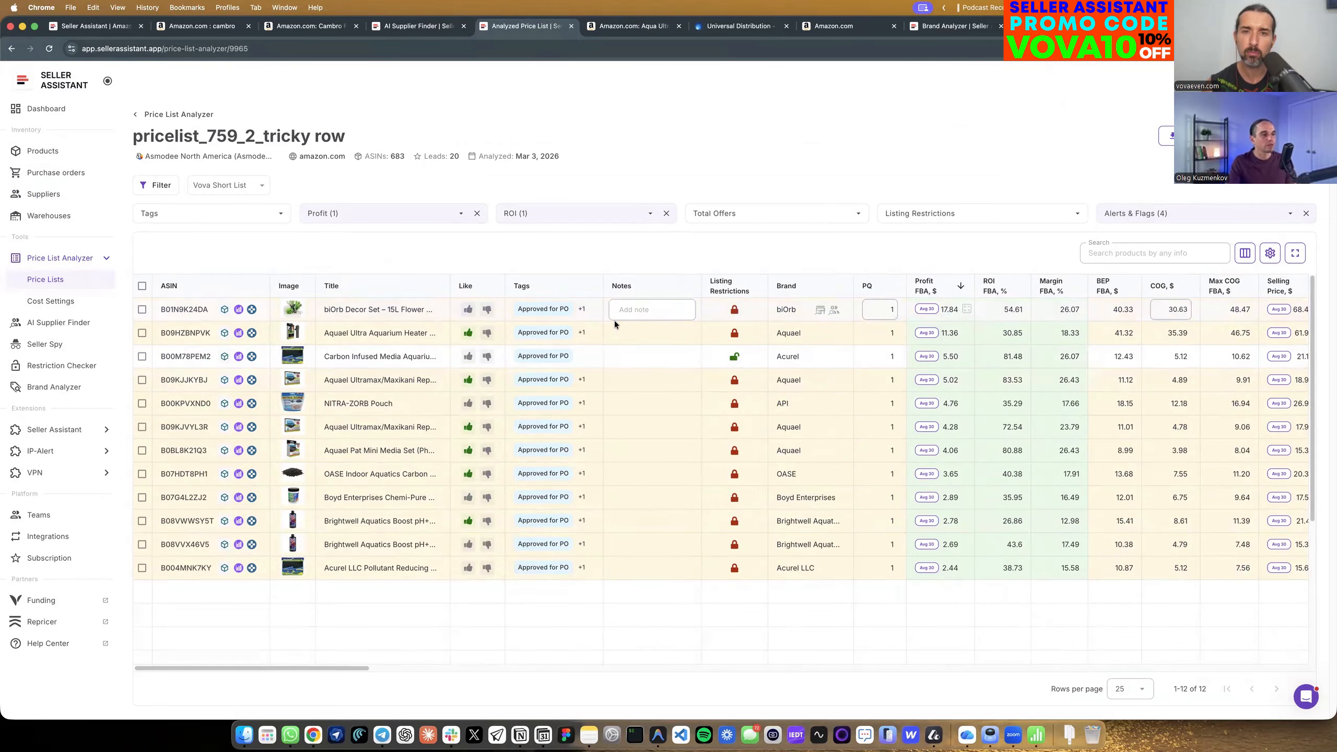
left_click(142, 286)
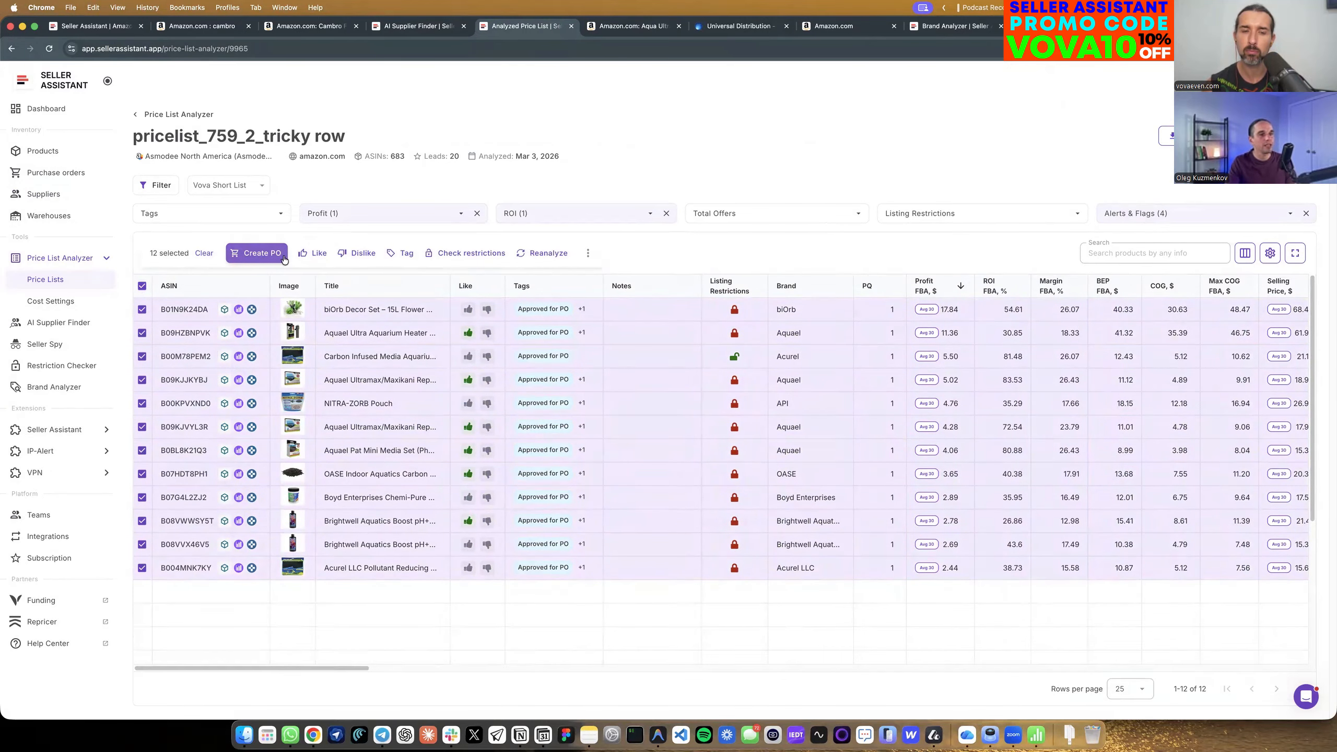
left_click(256, 254)
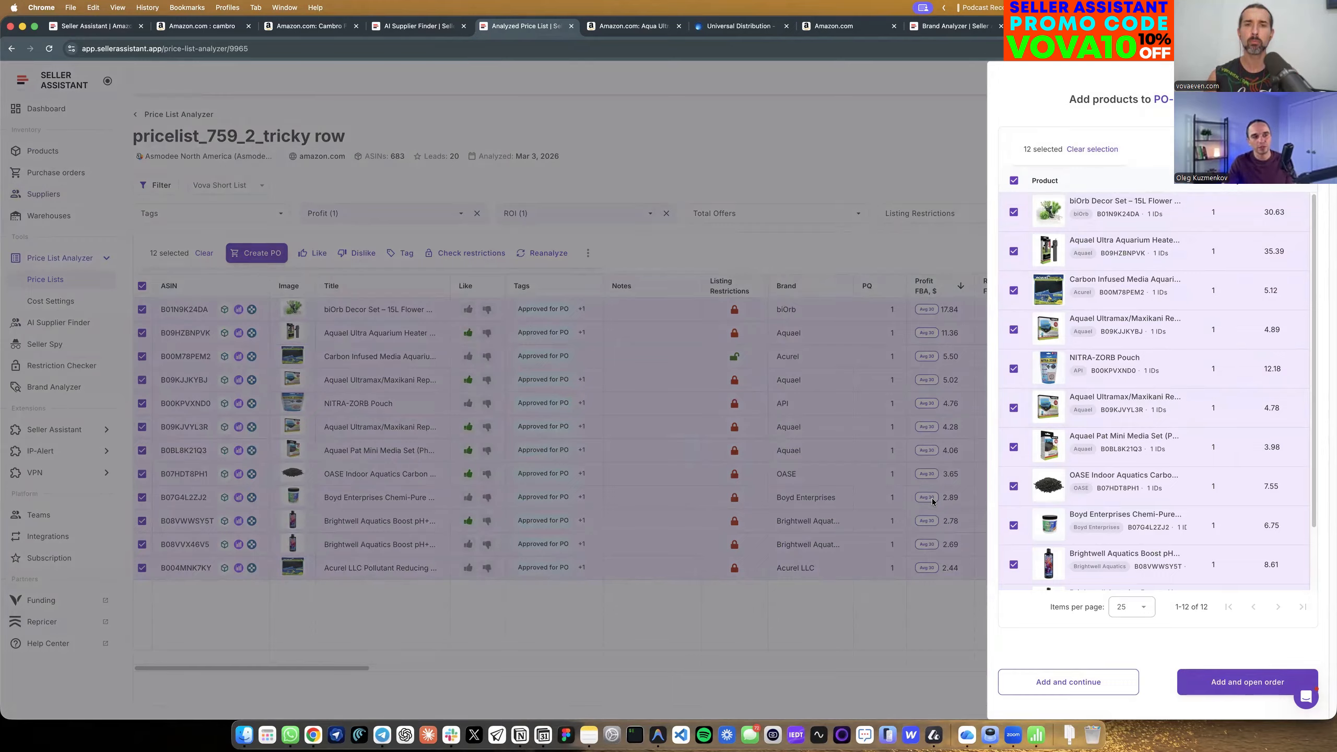
Set the quantity of all twelve selected products to 10, then add them to the purchase order and open it.
left_click(1222, 213)
type("0")
left_click(1221, 252)
type("0")
left_click(1222, 290)
type("0")
left_click(1221, 329)
type("0")
left_click(1222, 369)
type("0")
left_click(1222, 409)
type("0")
left_click(1222, 486)
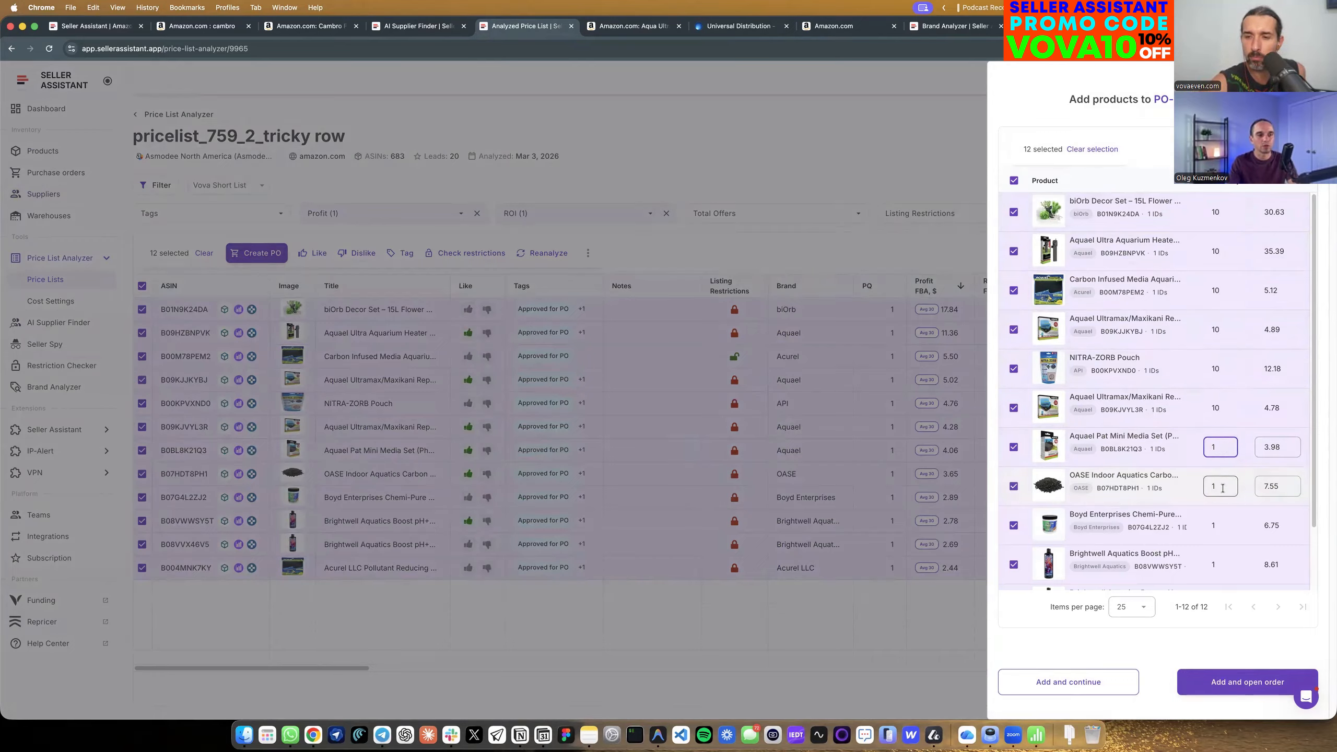
type("0")
left_click(1222, 447)
type("0")
left_click(1222, 525)
type("0")
left_click(1221, 565)
type("0")
scroll(1221, 564, "down", 2)
left_click(1223, 532)
type("0")
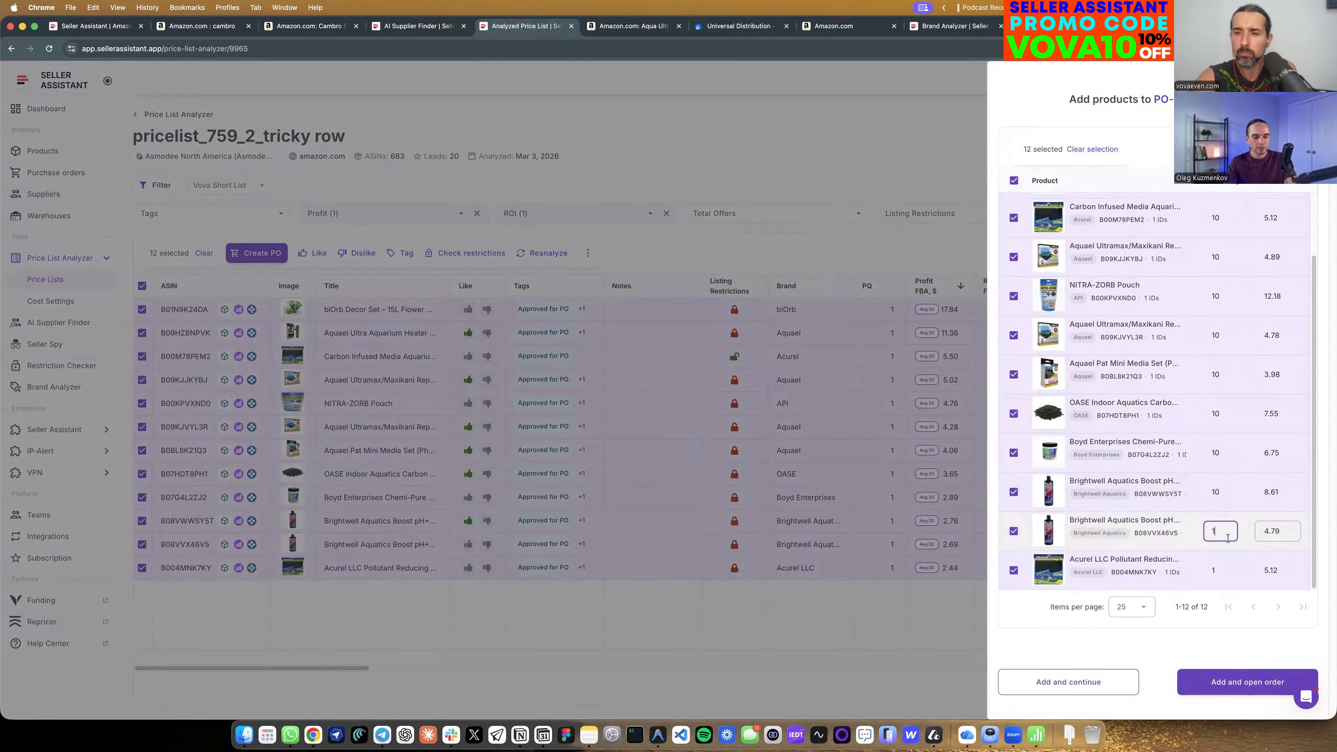
left_click(1221, 570)
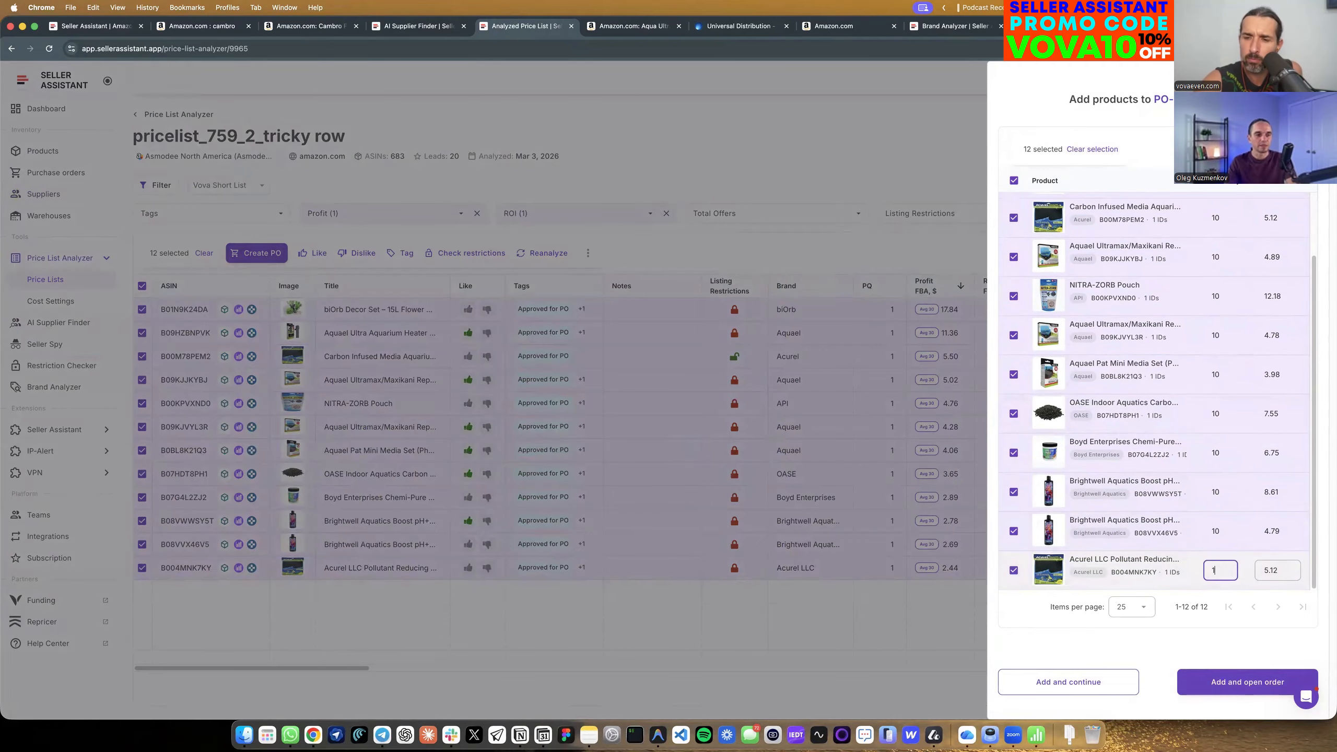
left_click(1238, 681)
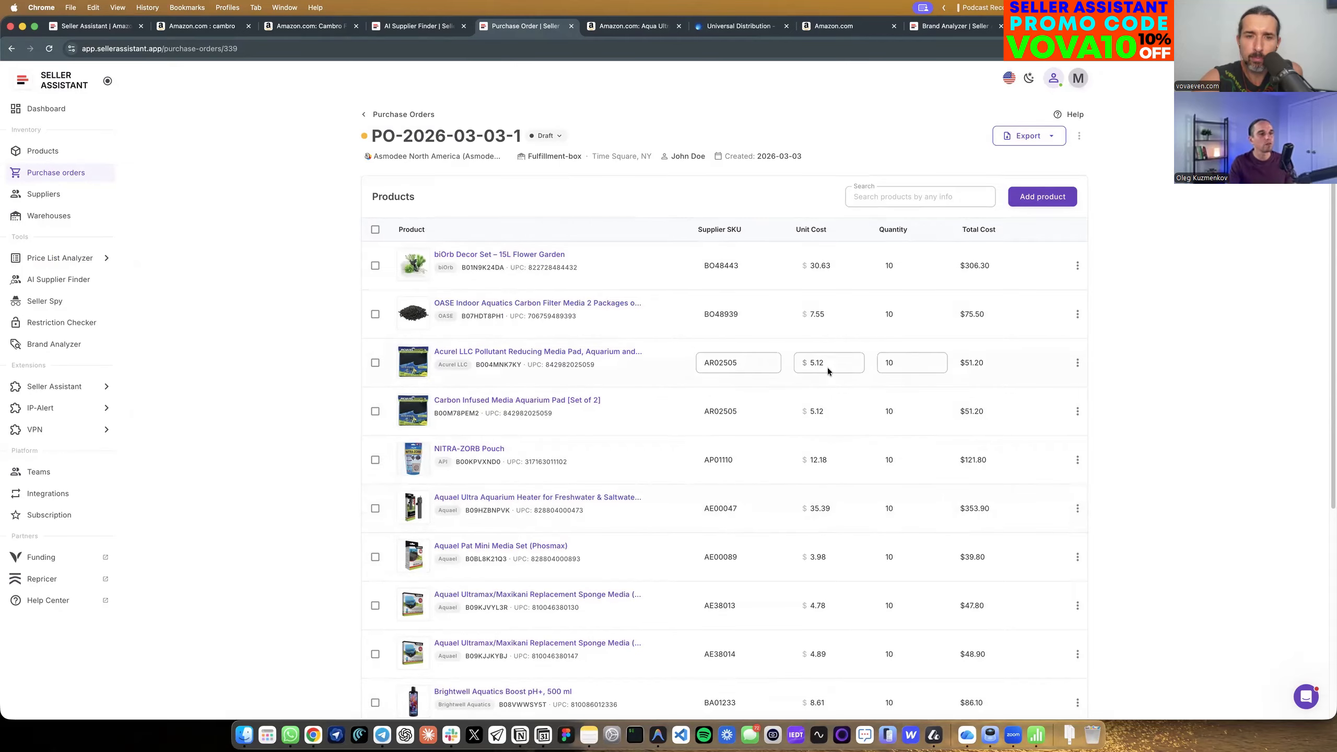
Look through the purchase order's product lines, then export the order as a PDF and close the opened document.
scroll(556, 460, "down", 3)
scroll(552, 466, "down", 3)
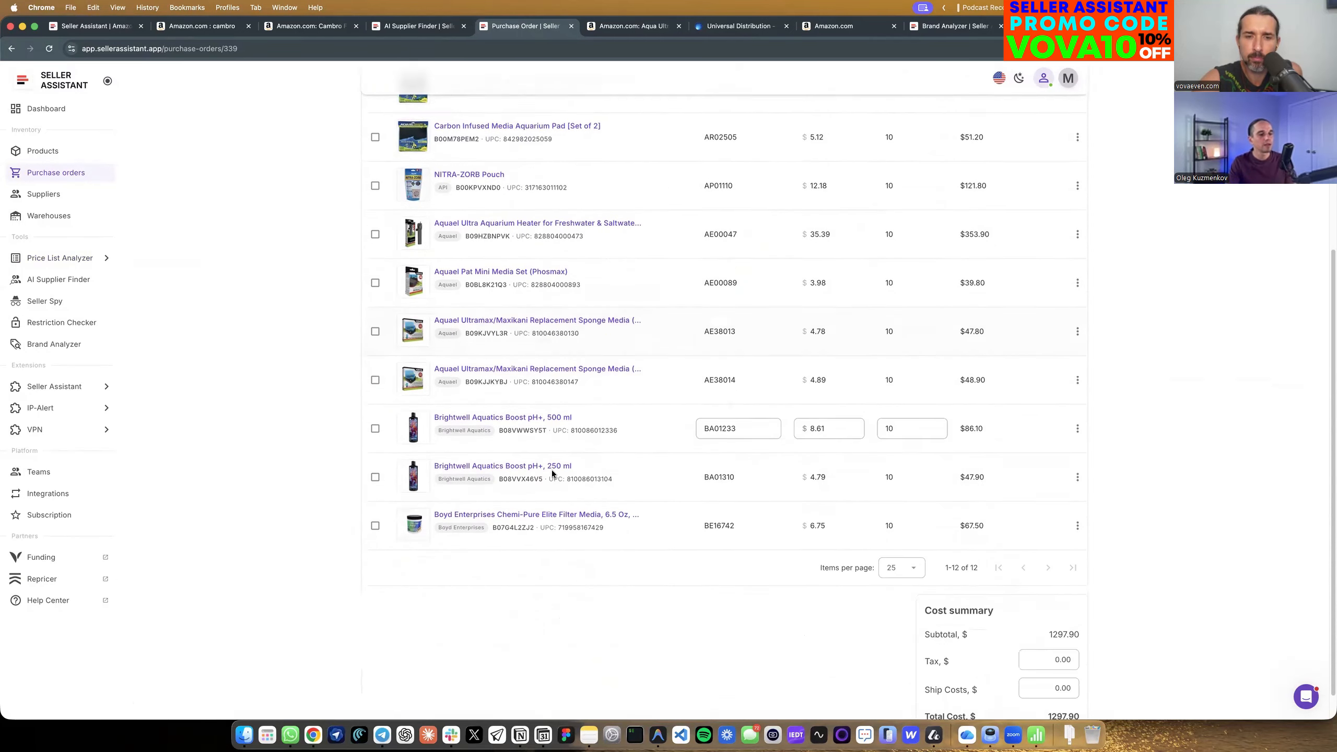
scroll(742, 322, "up", 6)
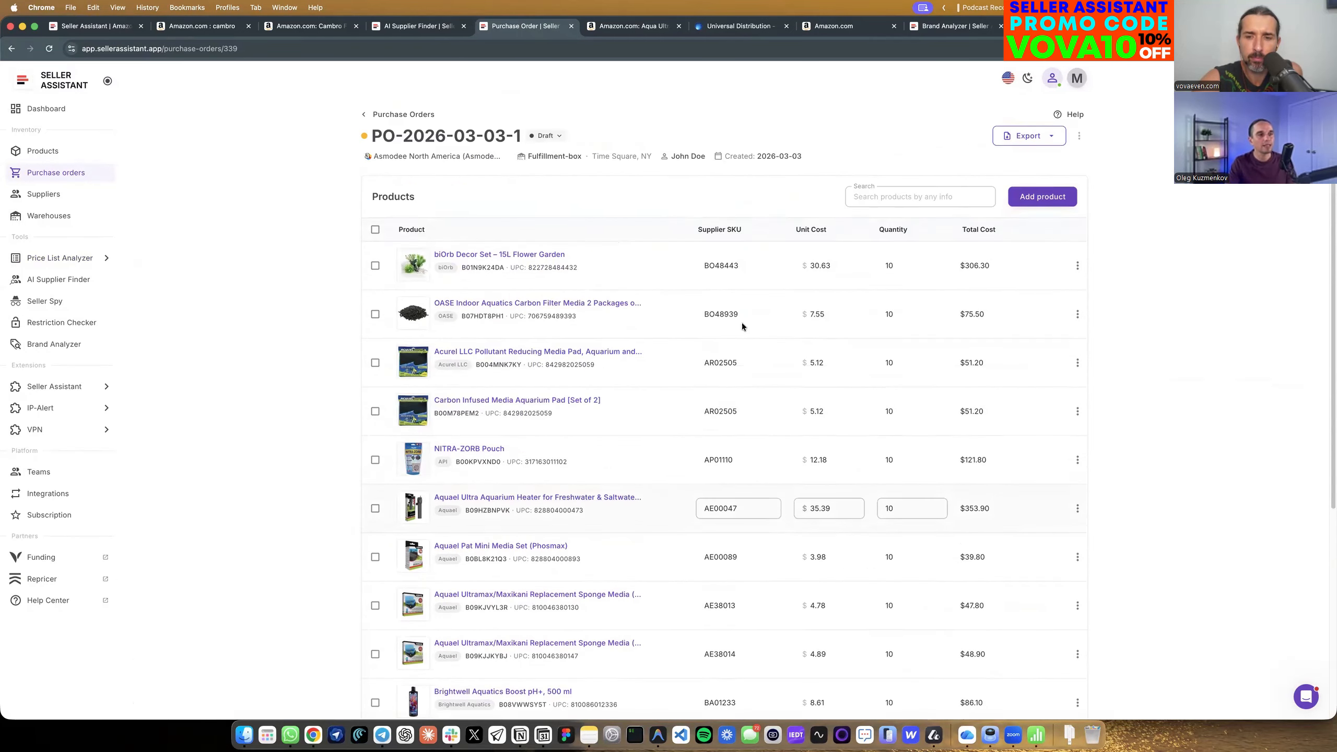
left_click(1036, 147)
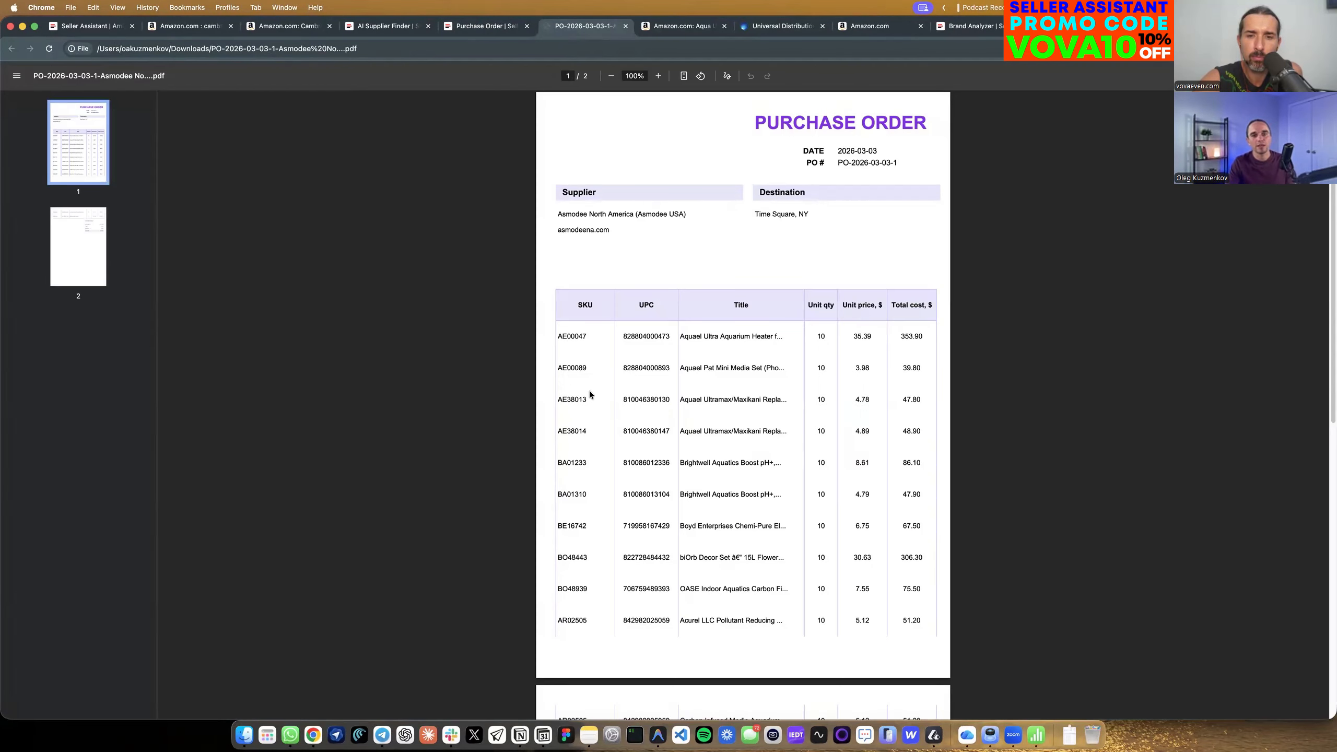
left_click(625, 26)
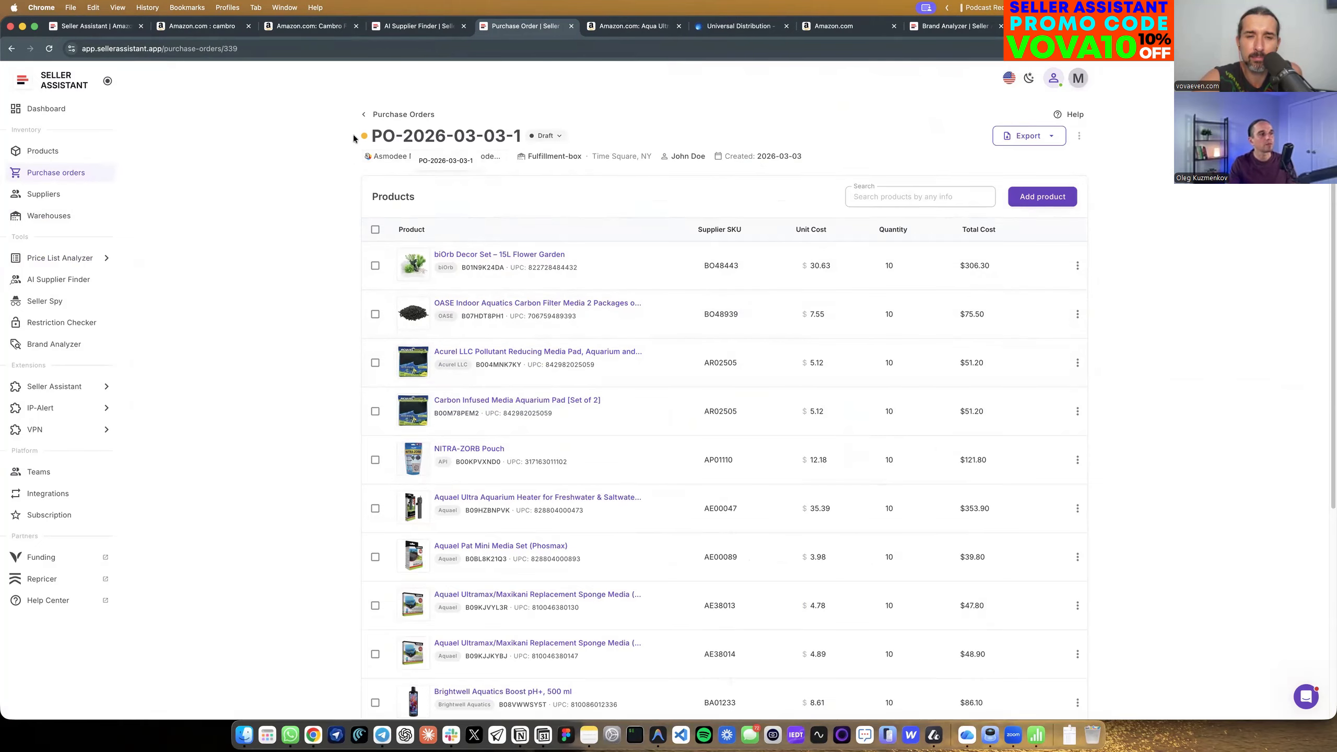
Inspect the warehouse and owner options in the purchase order's edit settings and close them without saving.
left_click(1081, 137)
left_click(1032, 159)
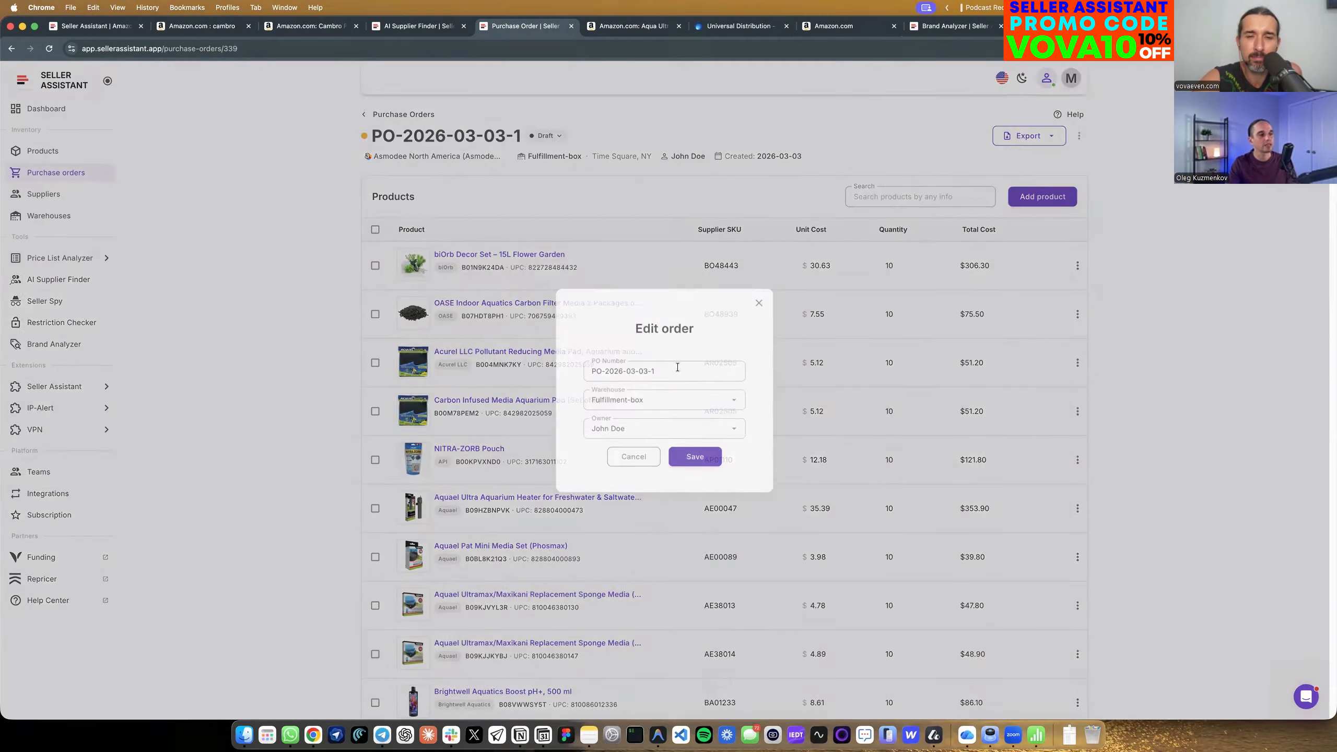
left_click(725, 401)
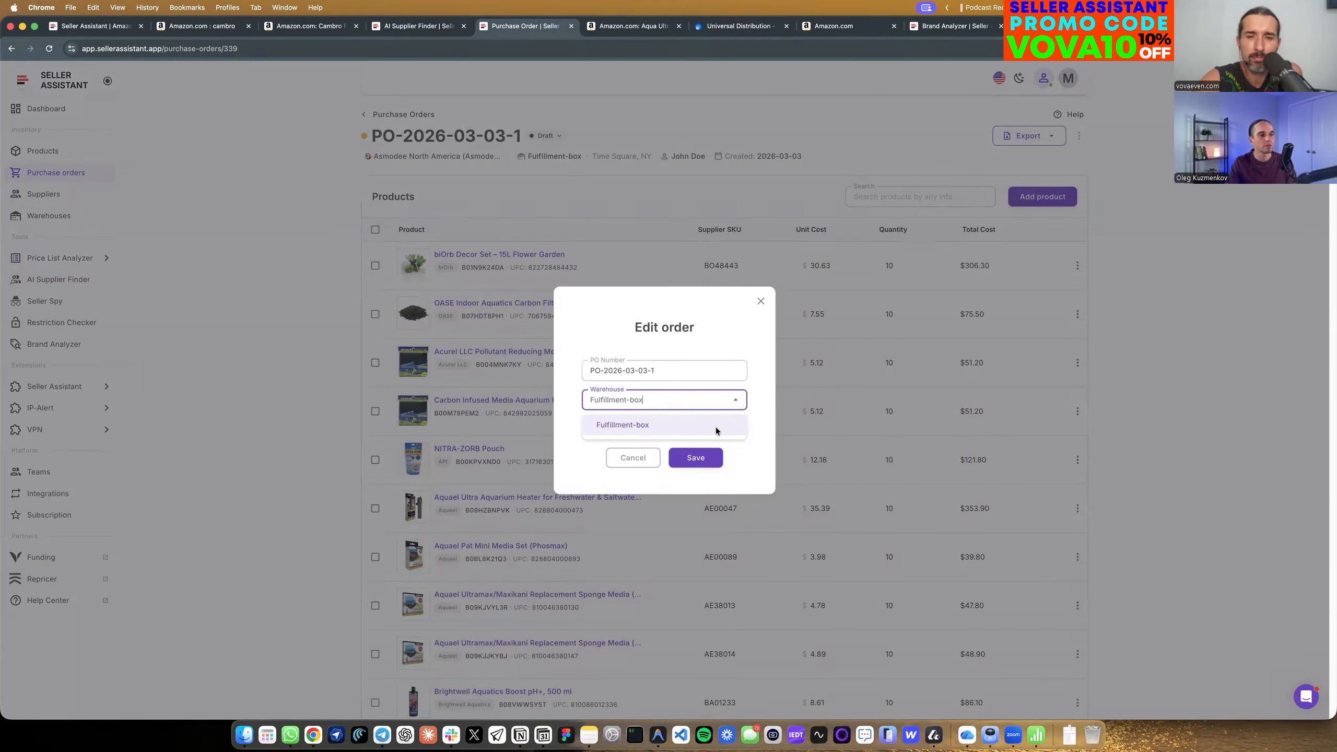
left_click(677, 427)
left_click(678, 428)
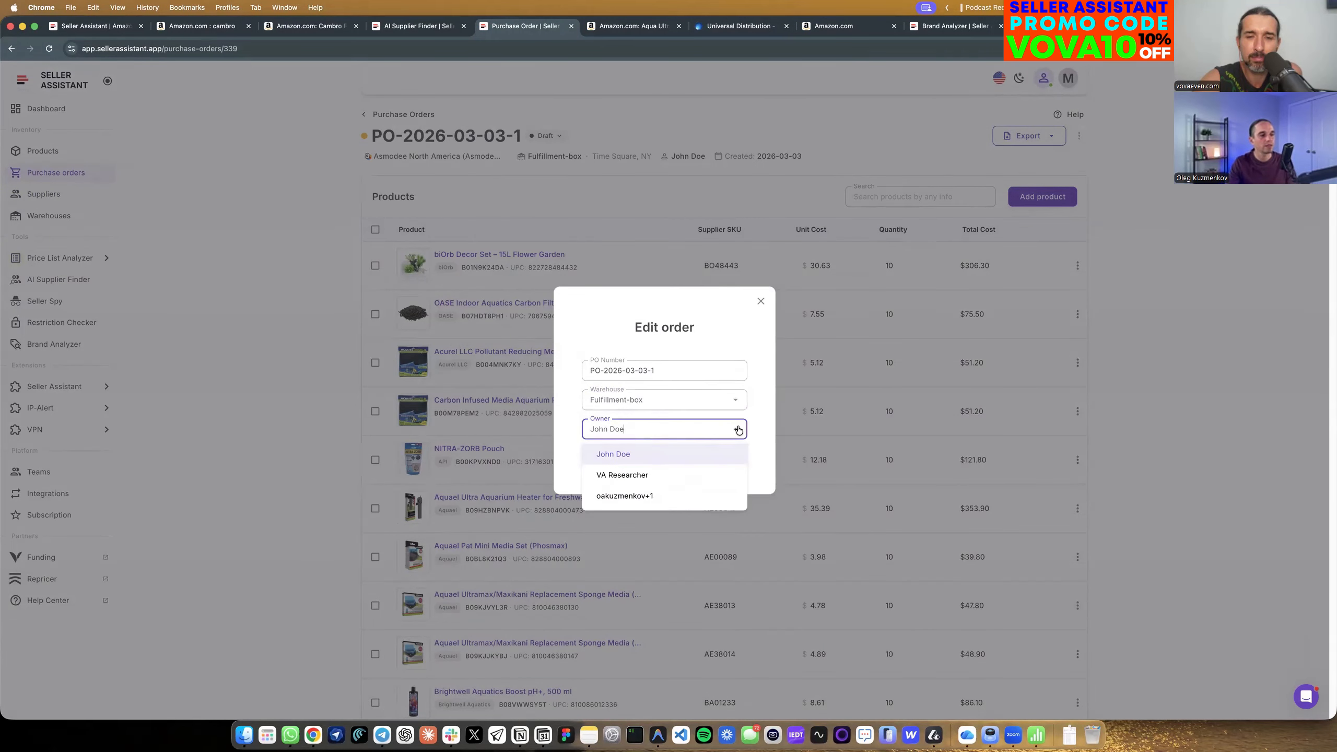
left_click(755, 434)
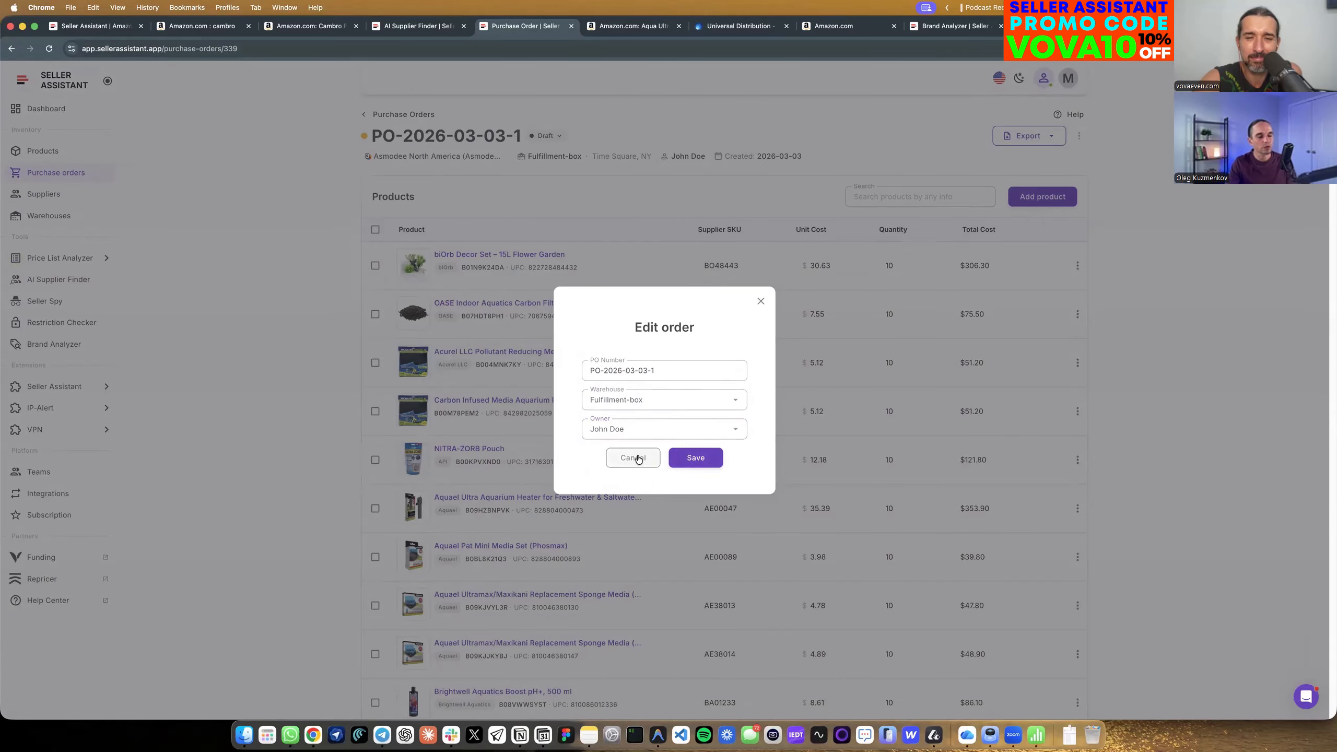
left_click(637, 458)
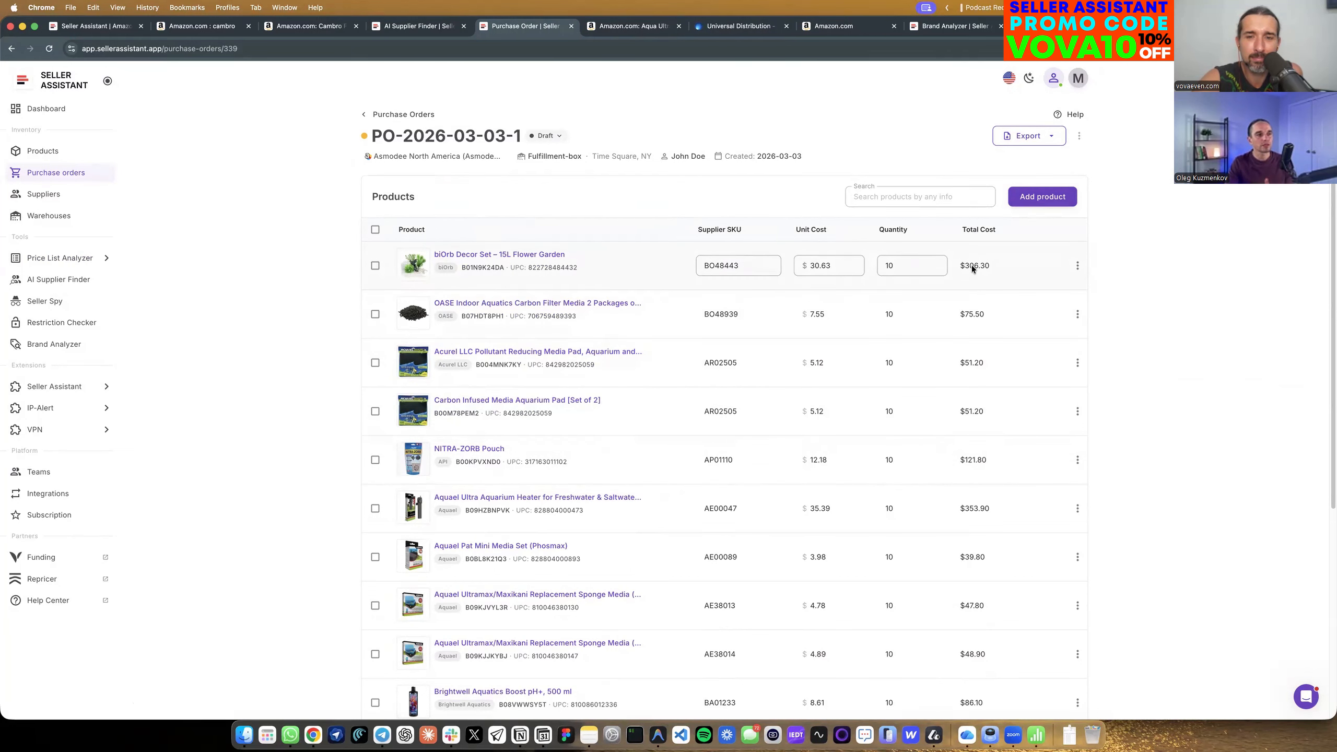
Examine the purchase order's line totals, its cost summary and its progress toward the supplier's free shipping threshold.
scroll(956, 234, "down", 2)
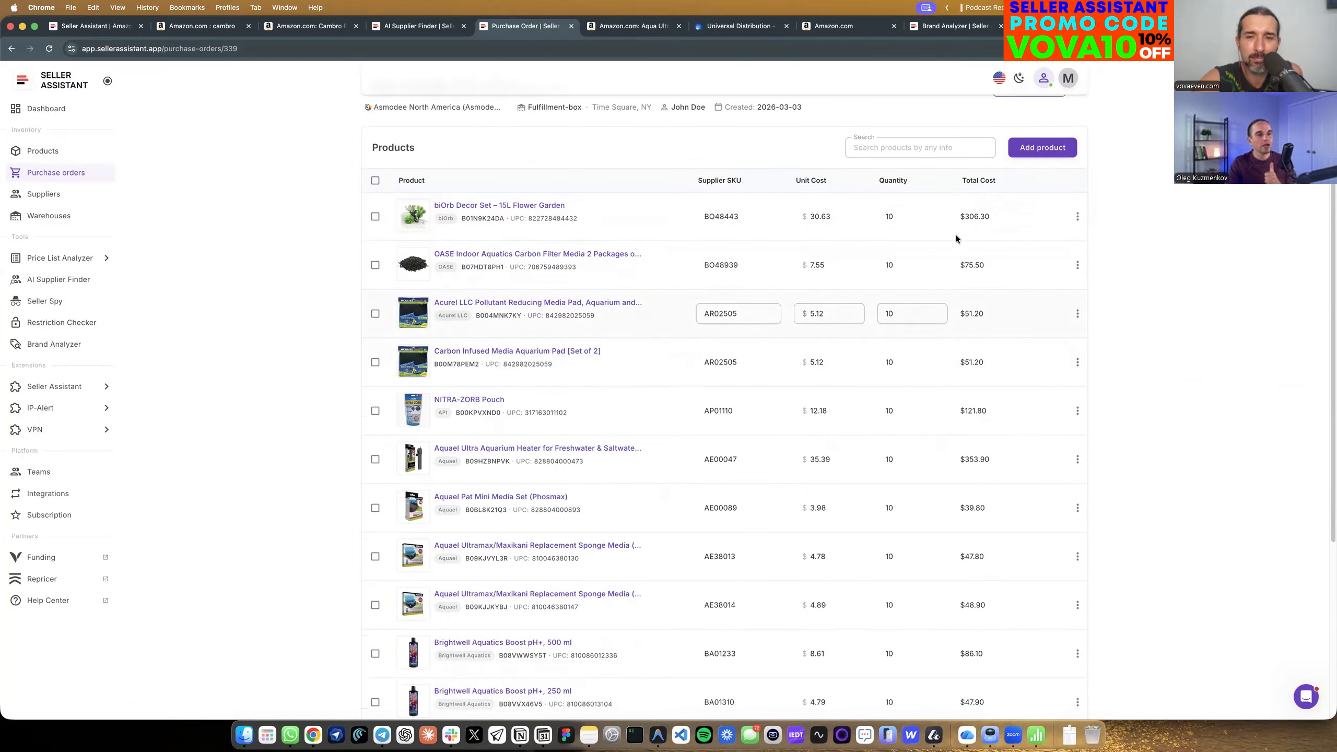
scroll(956, 234, "down", 10)
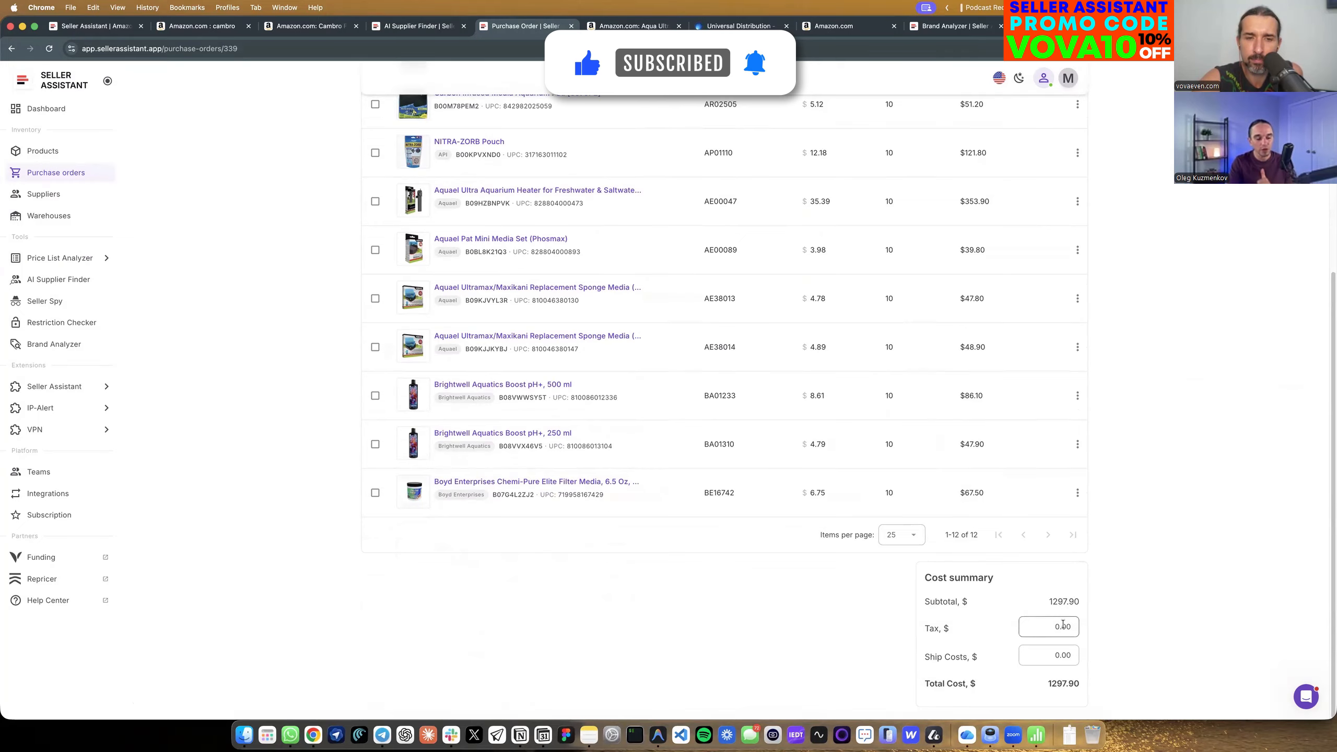
scroll(921, 522, "up", 5)
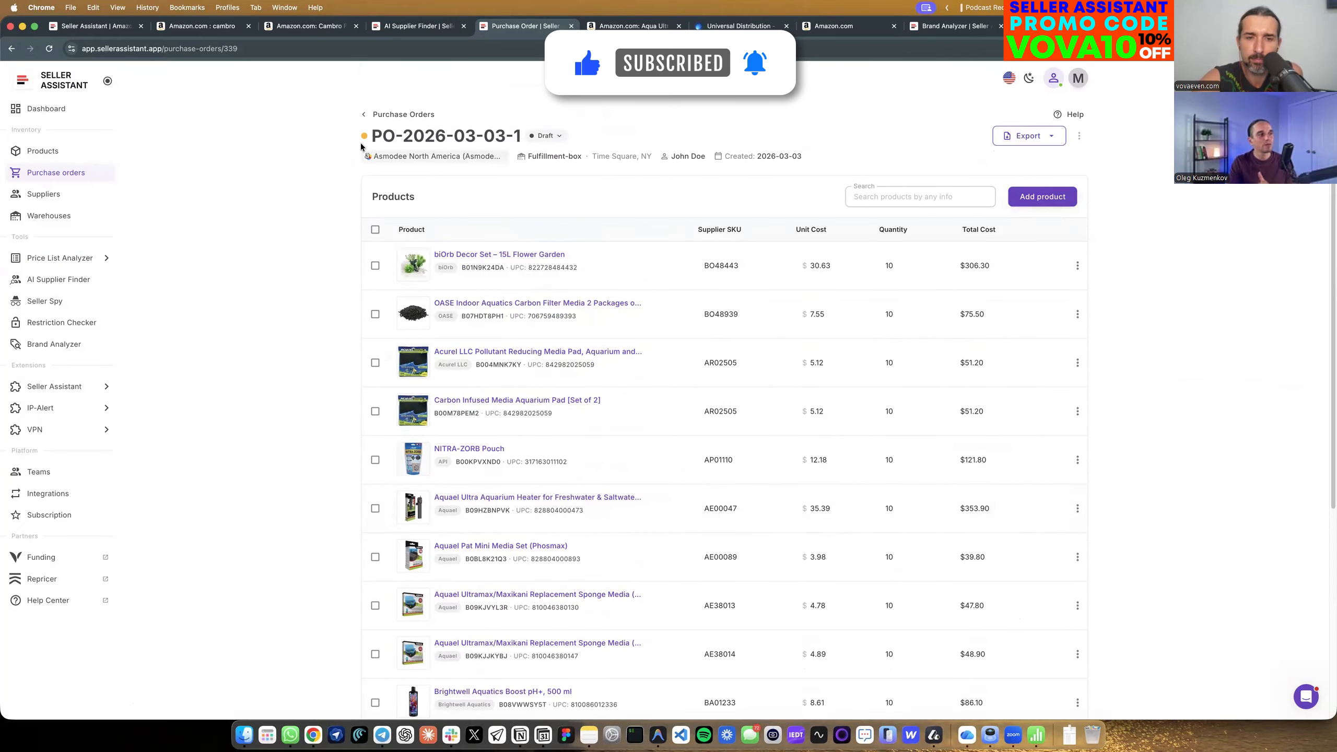
mouse_move(363, 138)
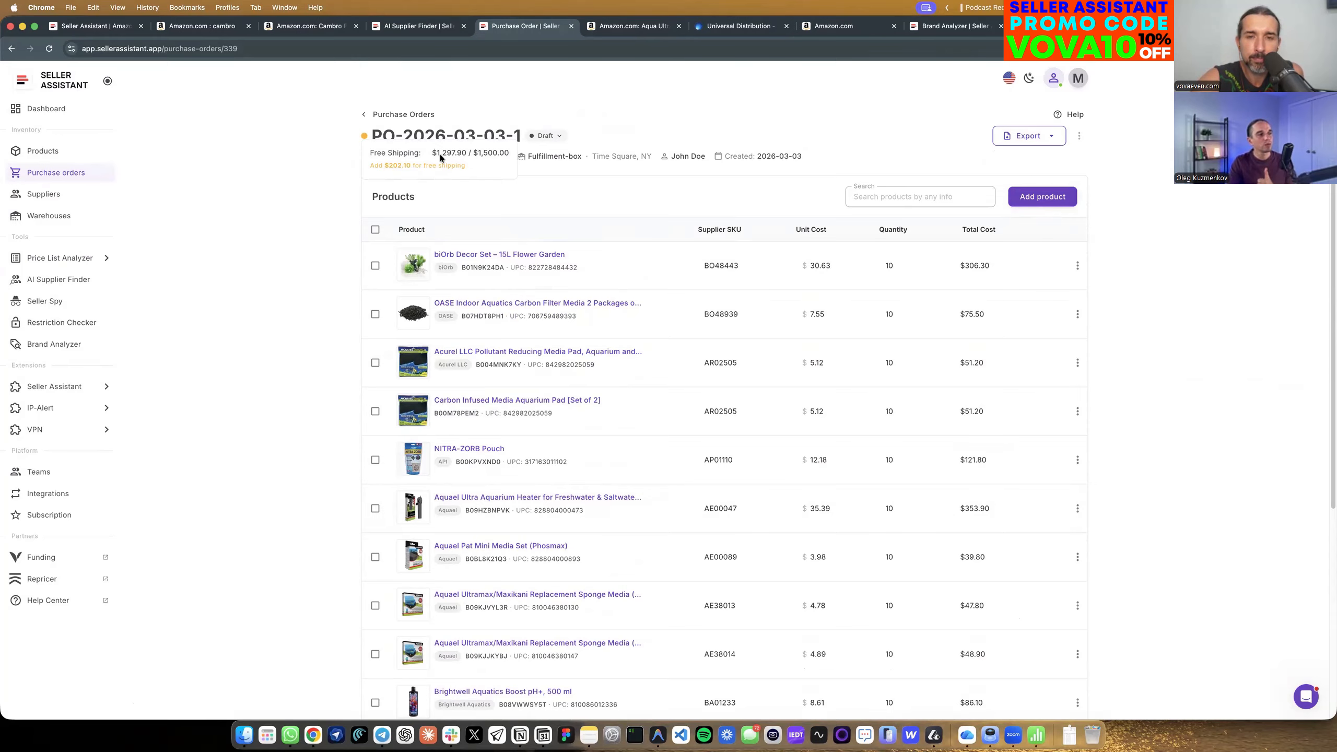
left_click_drag(473, 153, 493, 152)
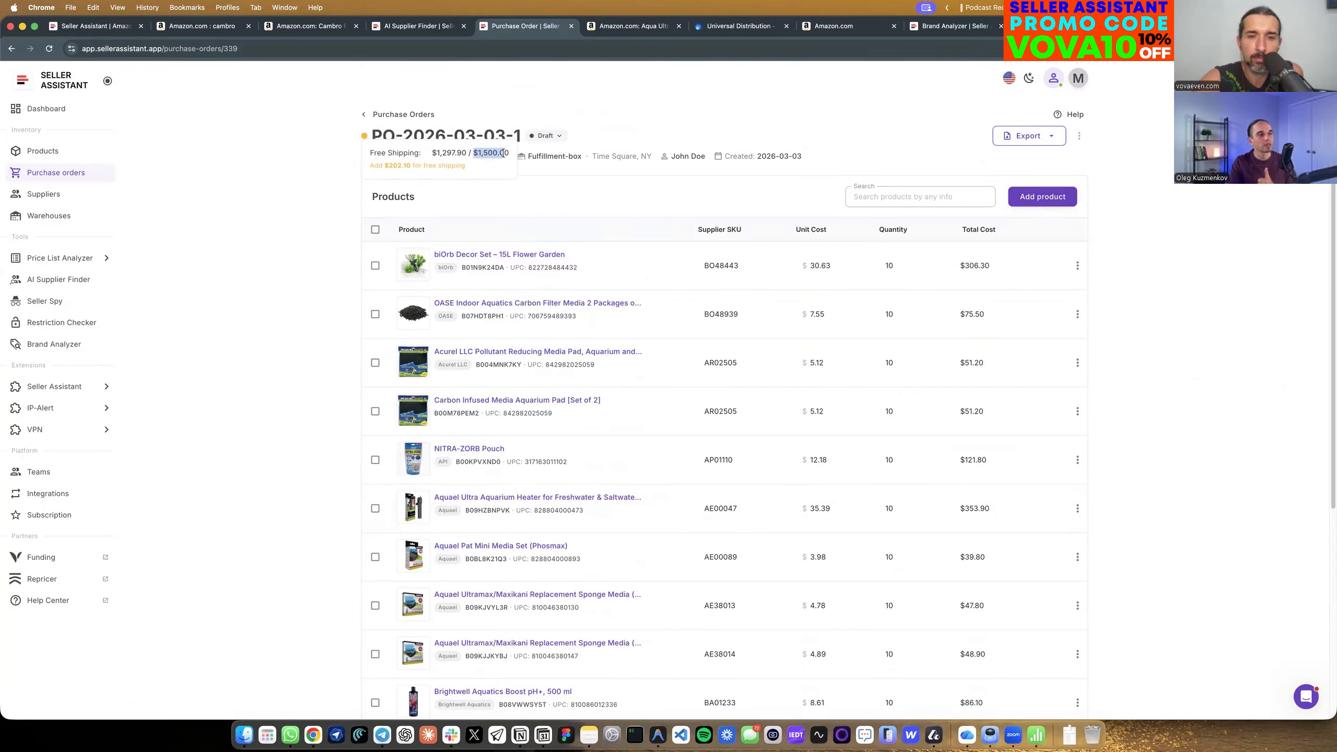
Set the Minimum Order Value to 500 in the supply terms of the order's supplier, Asmodee North America.
left_click(451, 159)
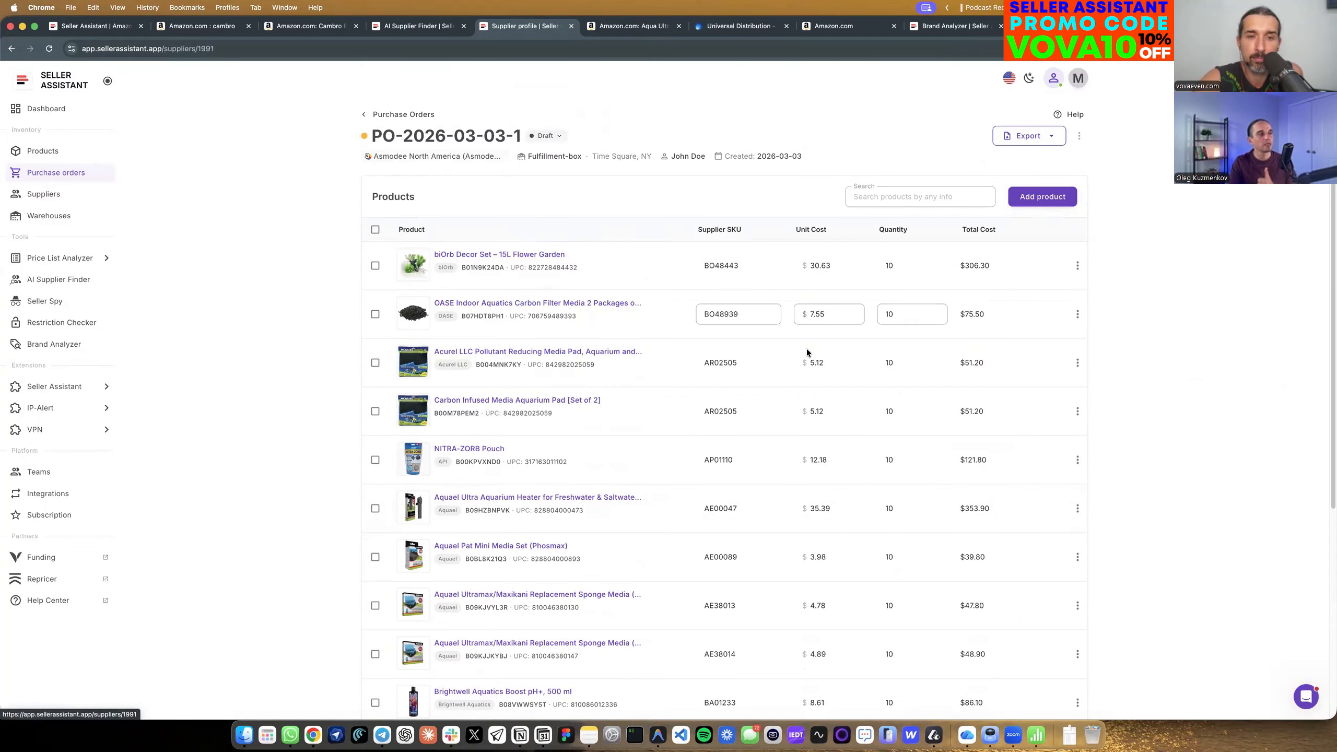
left_click(453, 195)
scroll(955, 468, "down", 1)
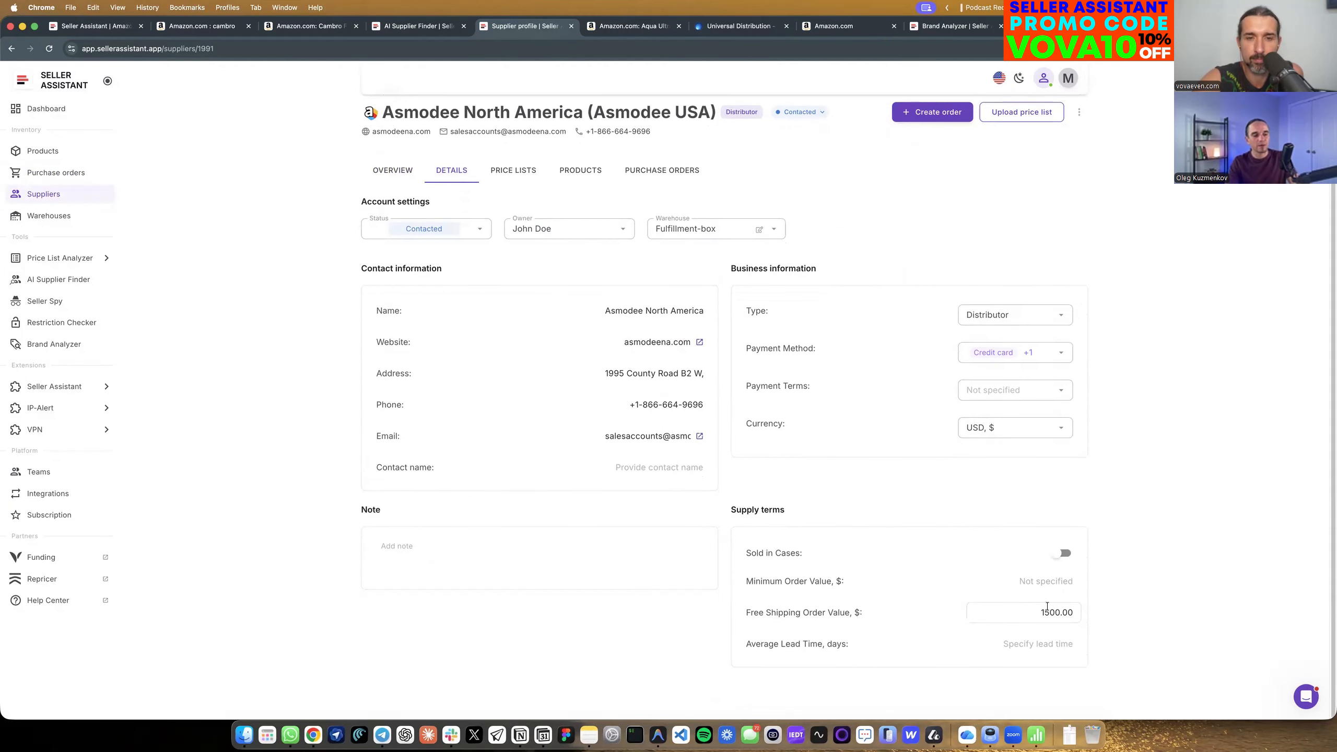
left_click(1039, 591)
type("500")
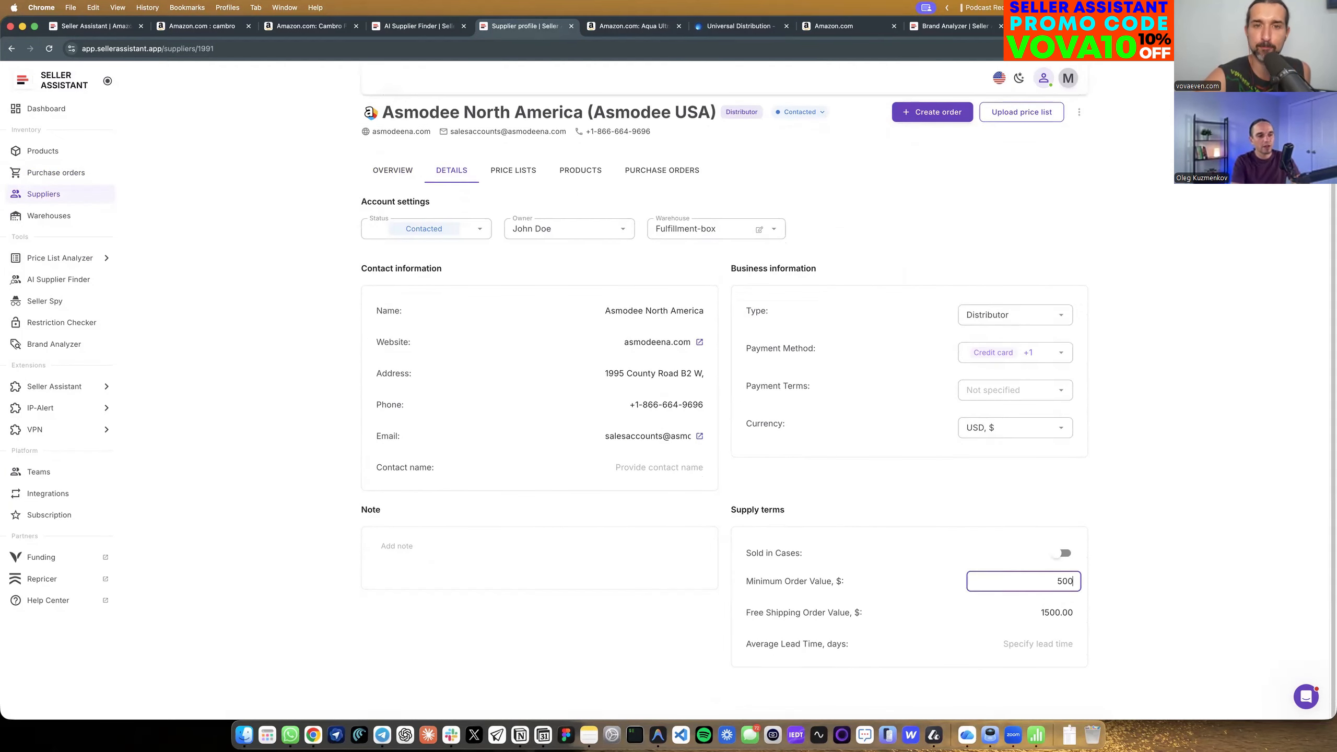
left_click(1185, 572)
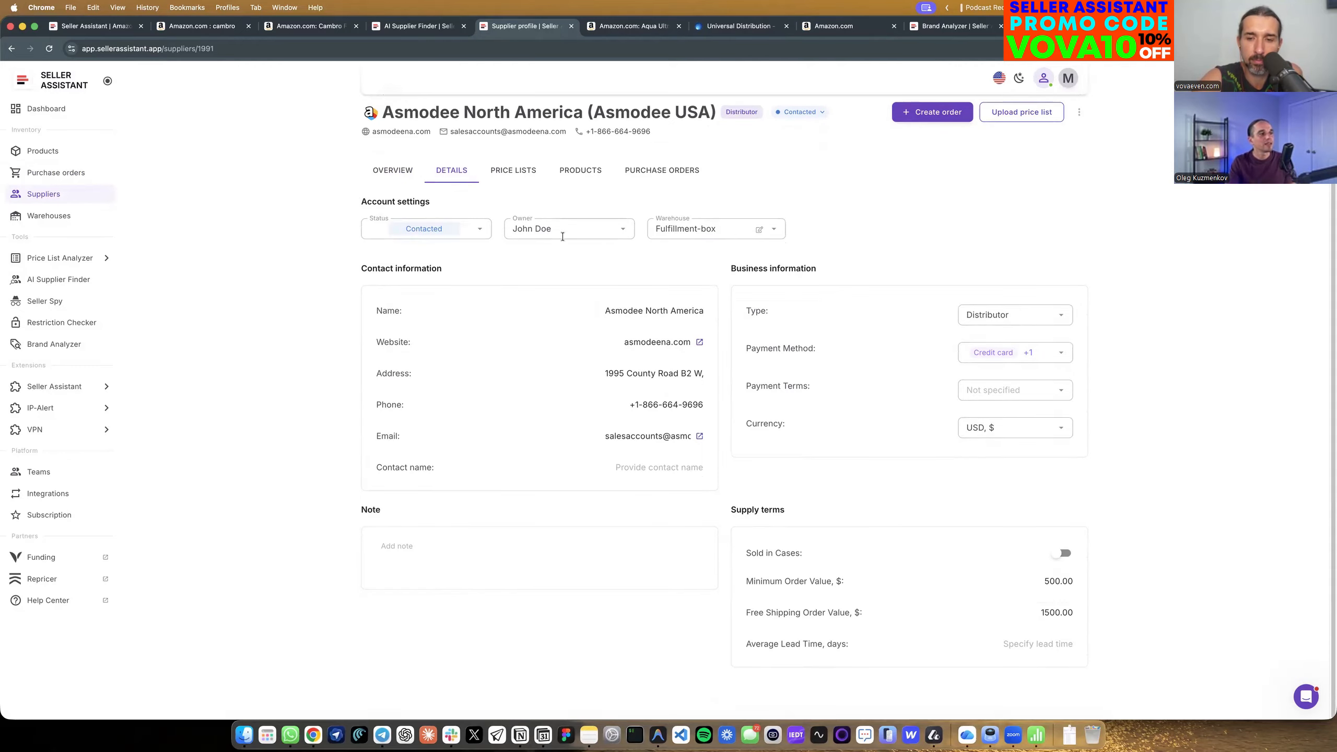
Reopen the draft purchase order from the supplier's list of purchase orders.
left_click(579, 171)
left_click(636, 193)
left_click(433, 301)
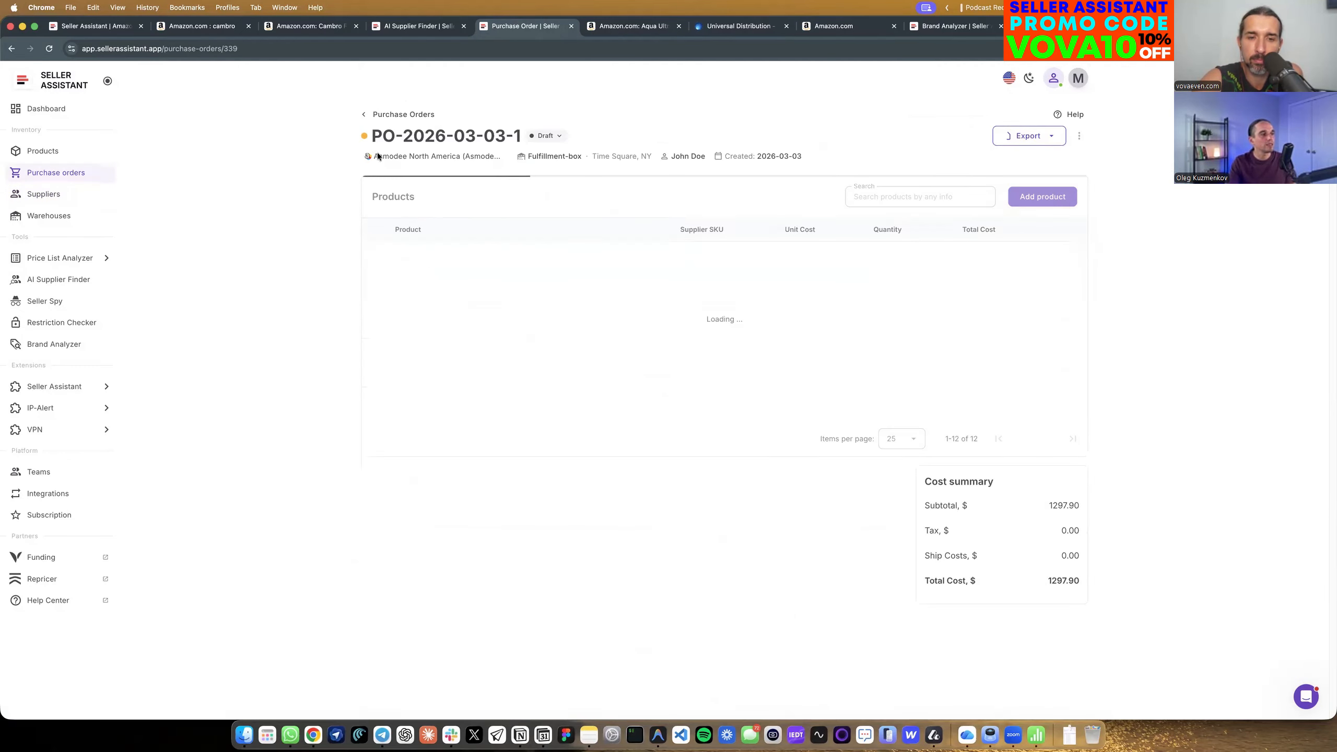
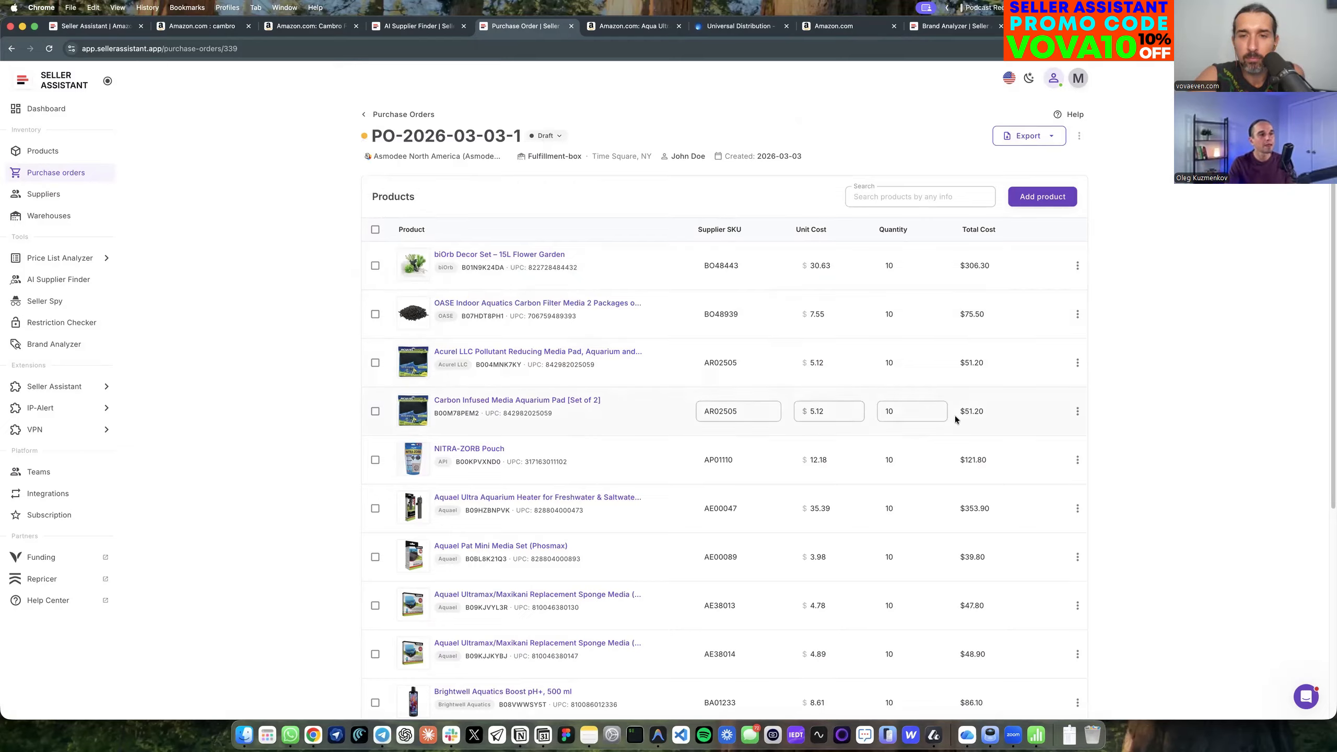
Add the CATAN Old 5th Edition board game to the draft purchase order as a new product line.
left_click(1036, 199)
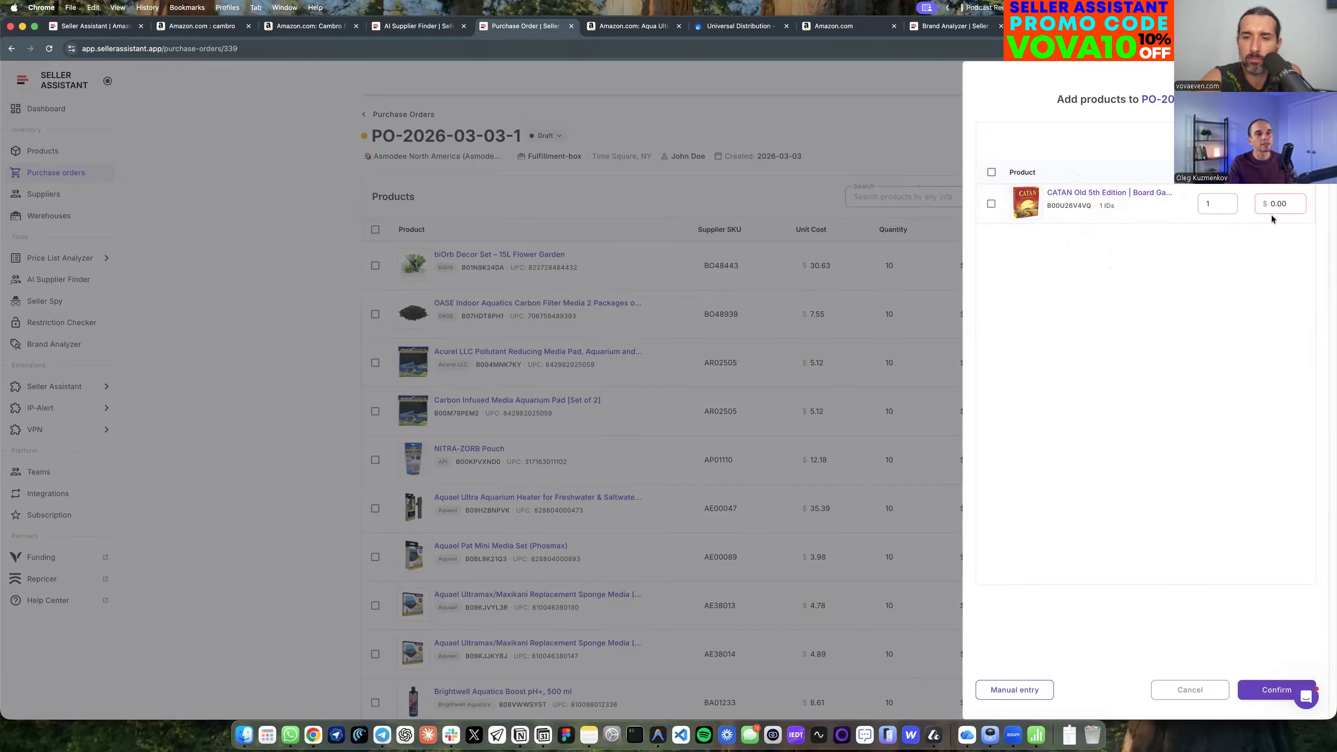
left_click(1294, 204)
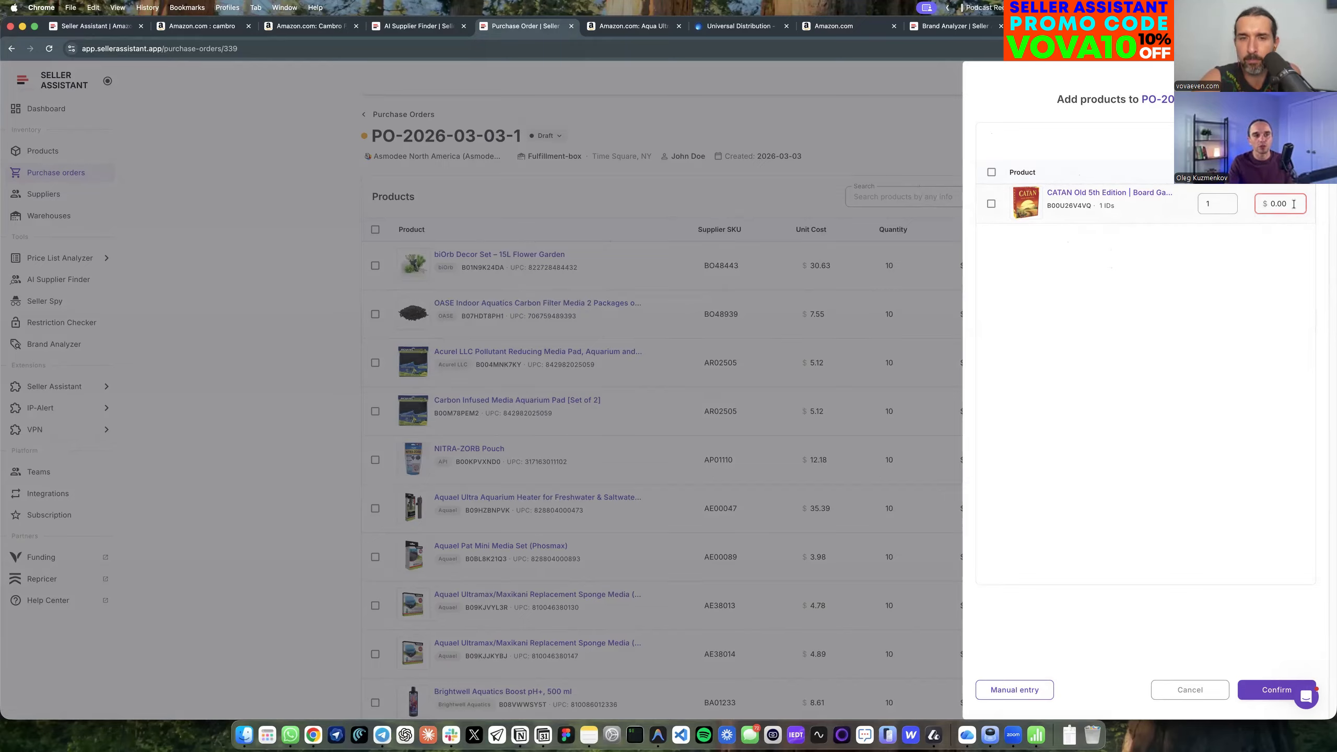
left_click(1264, 687)
left_click(992, 237)
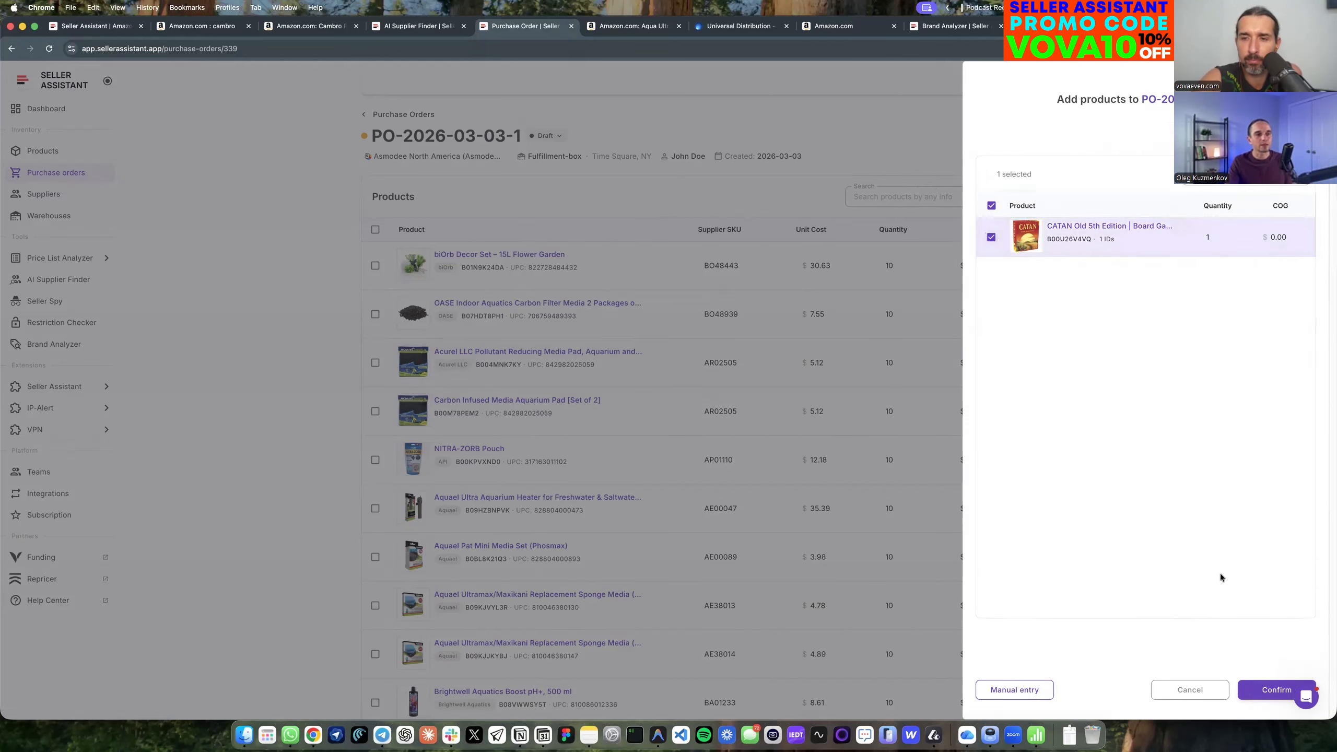
left_click(1277, 690)
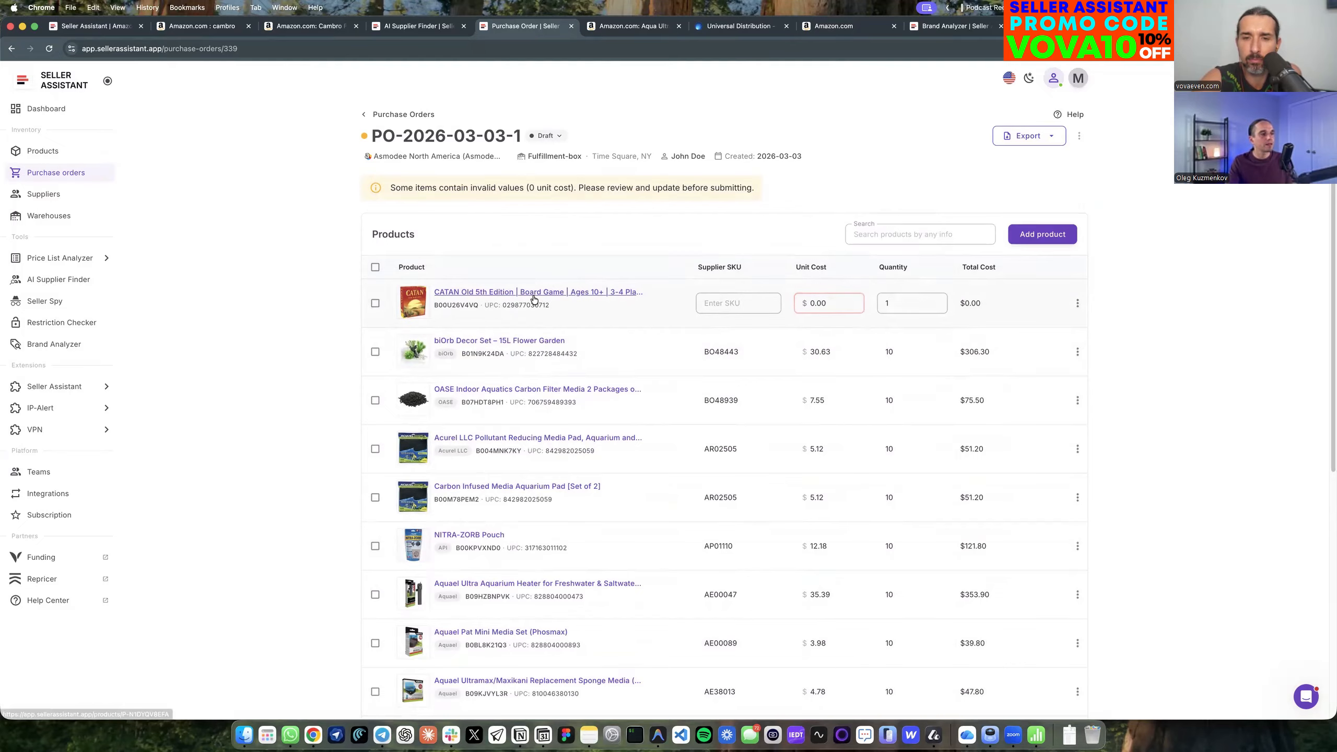
Check the CATAN product's supplier offers on its details page in a separate tab, then return to the purchase order.
right_click(560, 295)
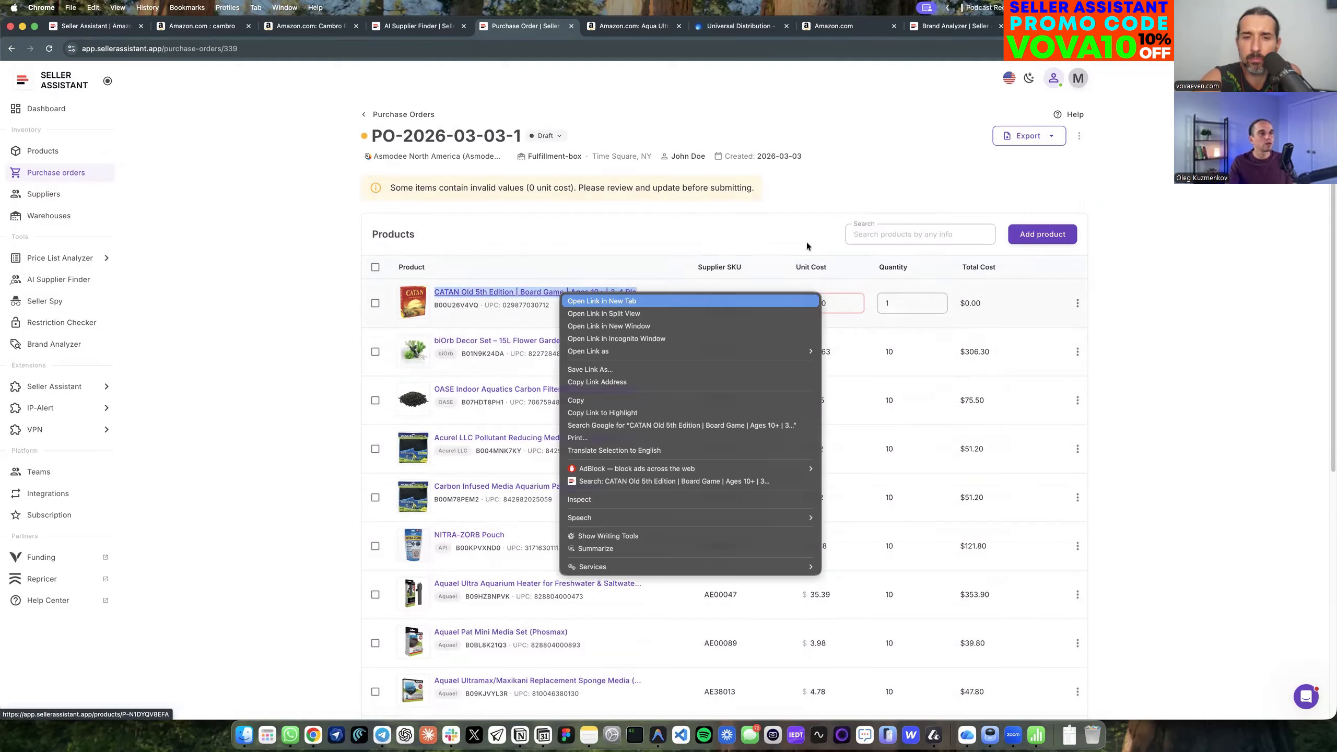
left_click(779, 301)
left_click(579, 26)
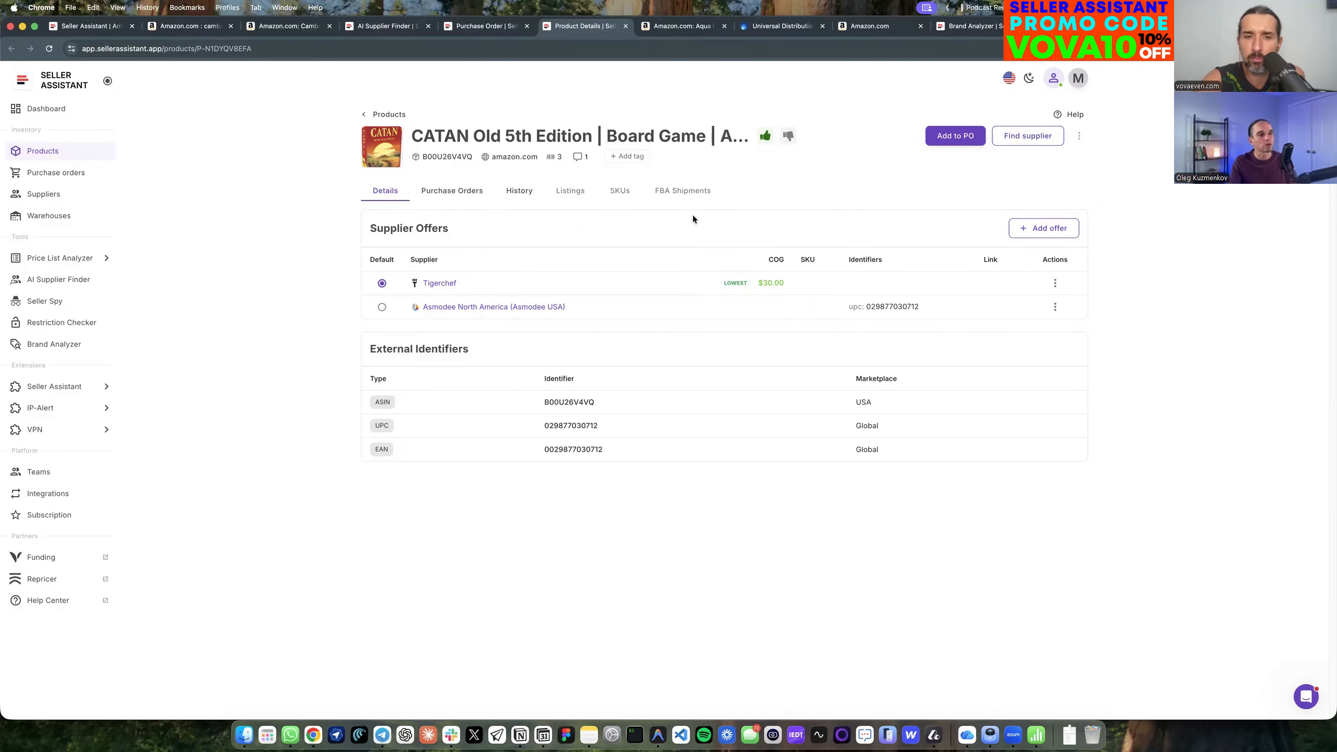
left_click(514, 29)
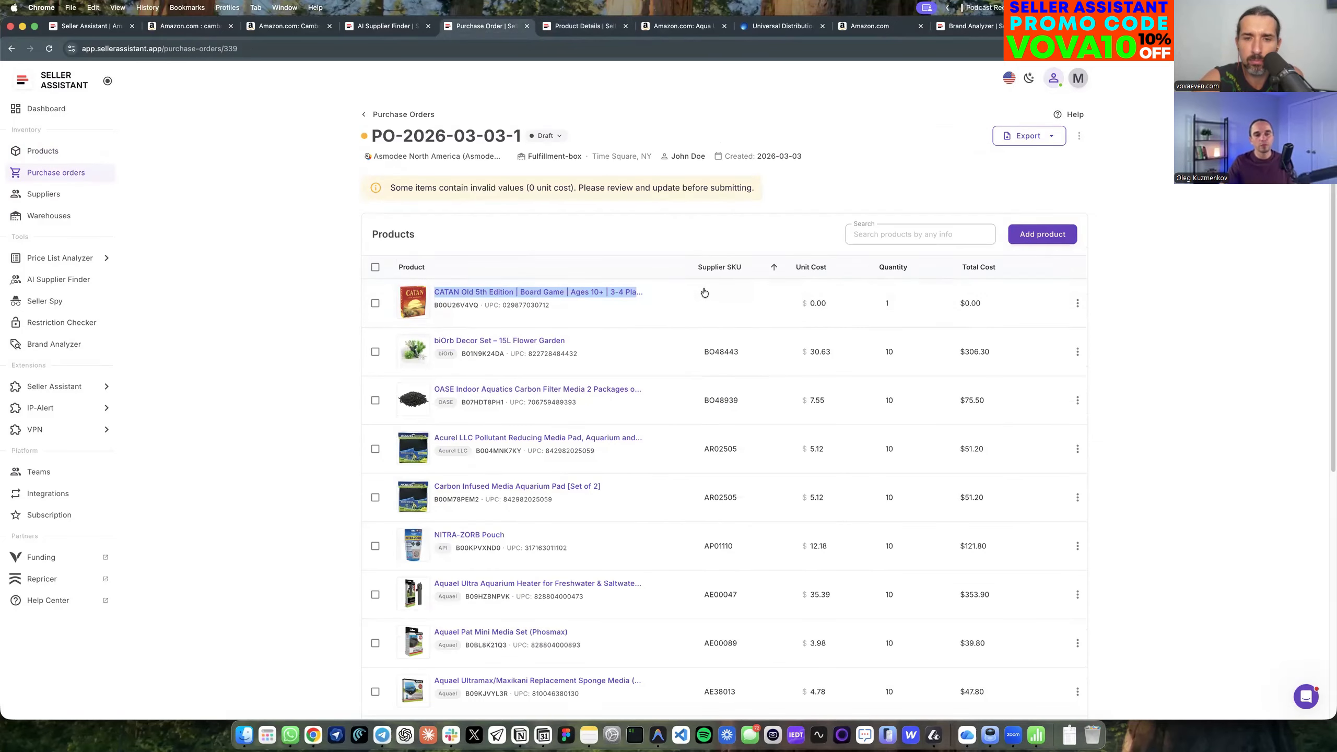
Set the CATAN line's unit cost to 35 and its supplier SKU to ABC-123 in the purchase order.
left_click(824, 303)
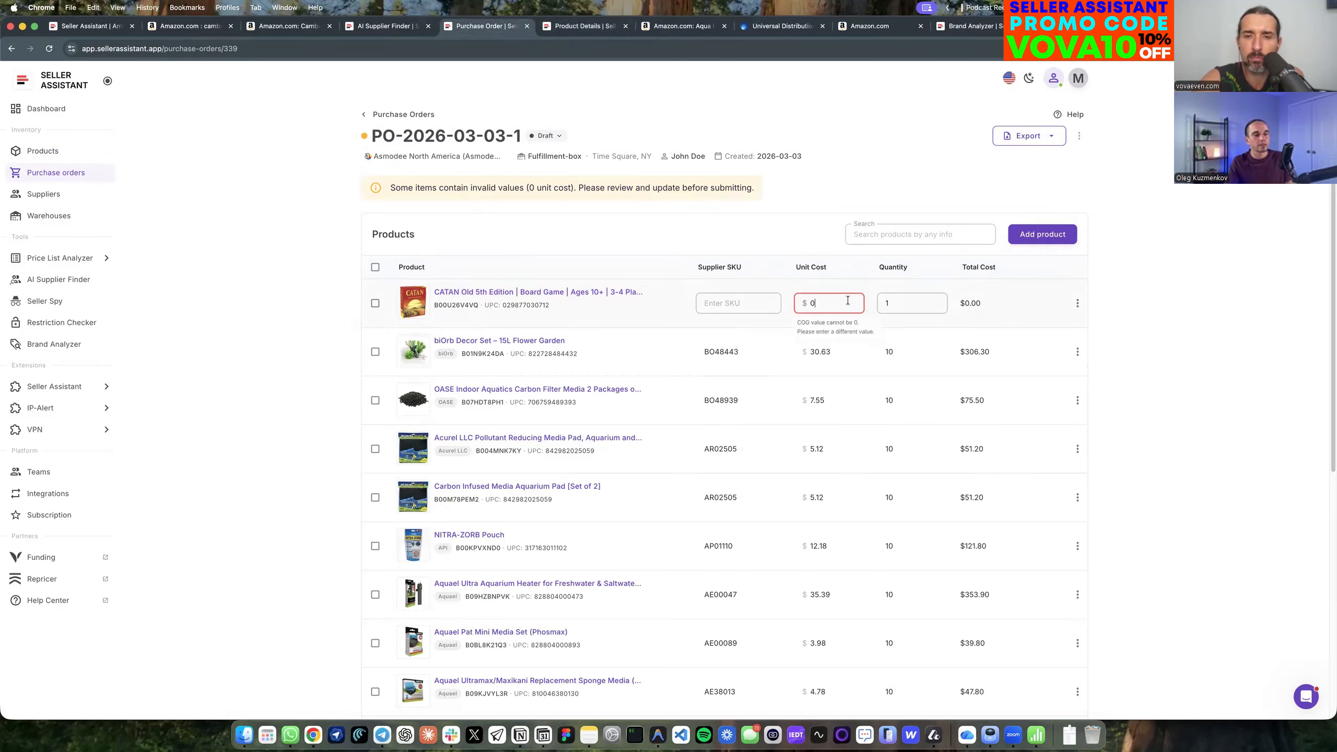
key("BackSpace")
type("3")
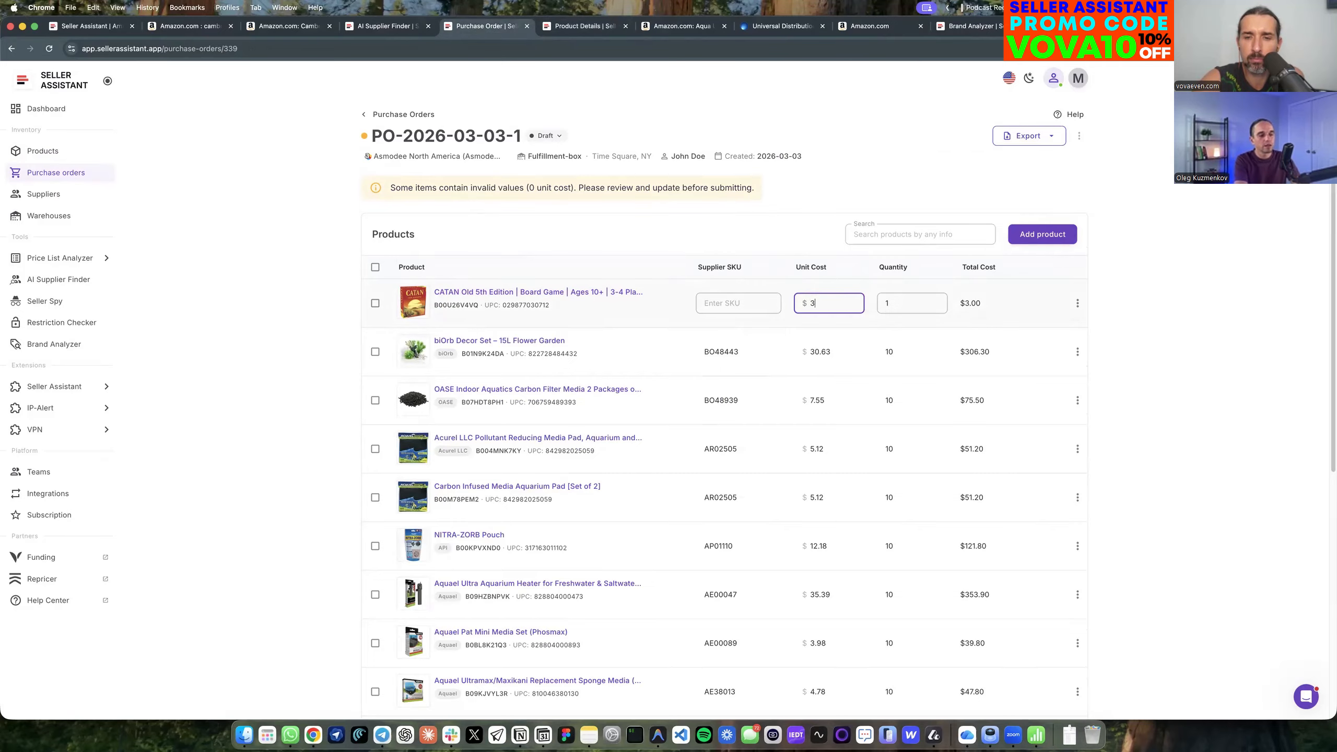
type("5")
left_click(1151, 252)
left_click(743, 266)
type("ABC-123")
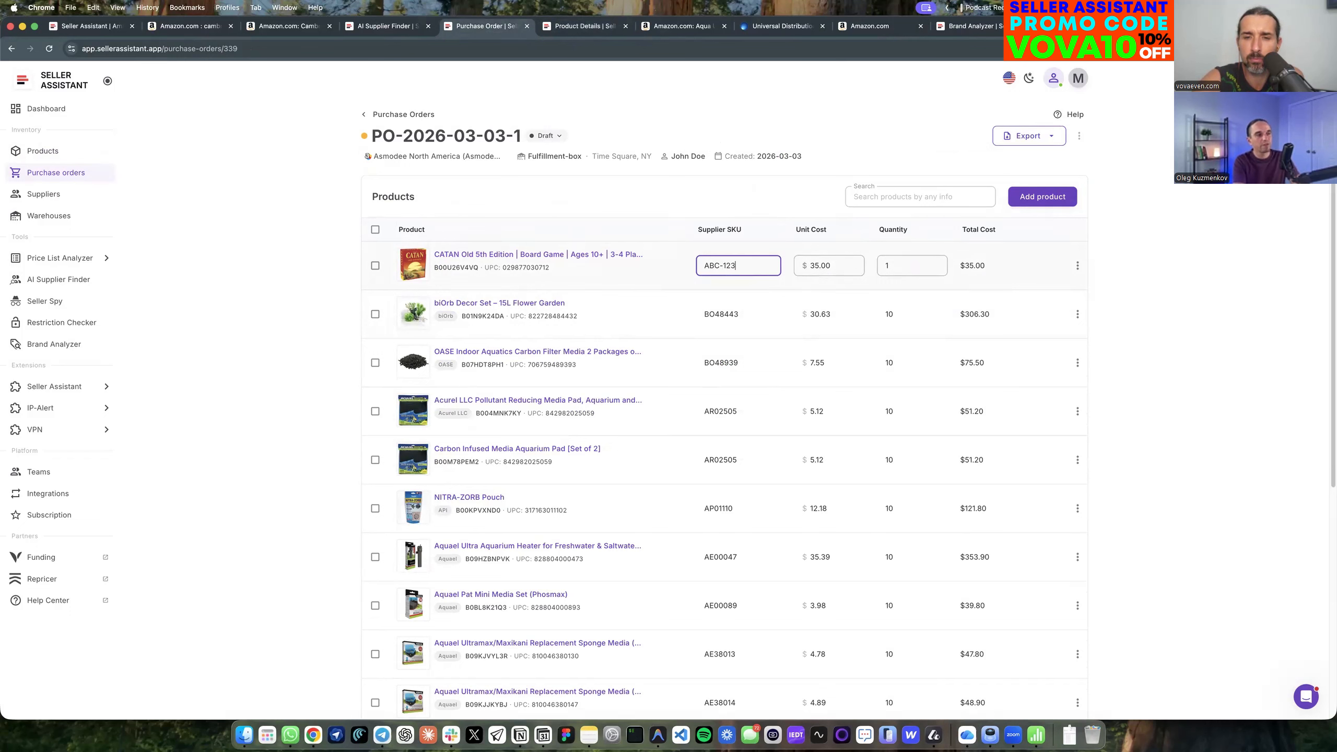
left_click(1193, 263)
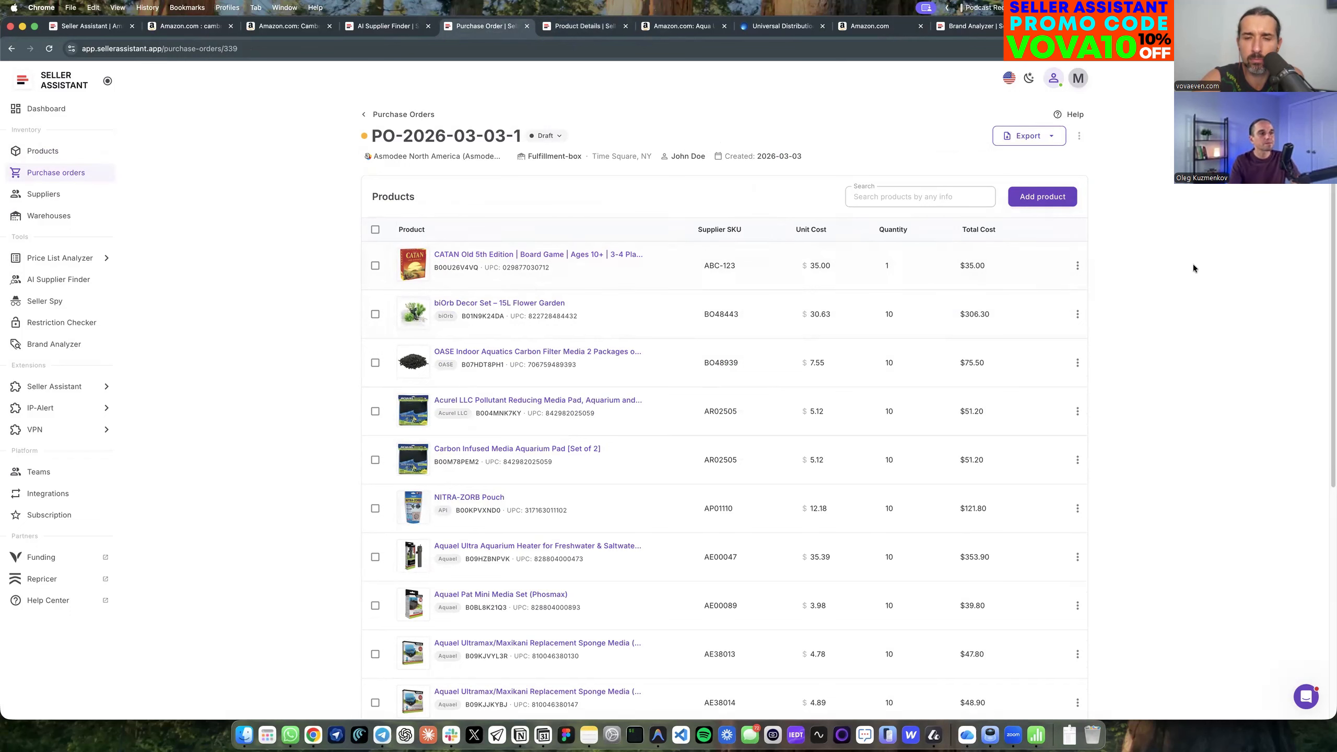
Reload the CATAN product details to check the Asmodee North America offer's cost and SKU, then return to the purchase order.
left_click(578, 27)
key("super+r")
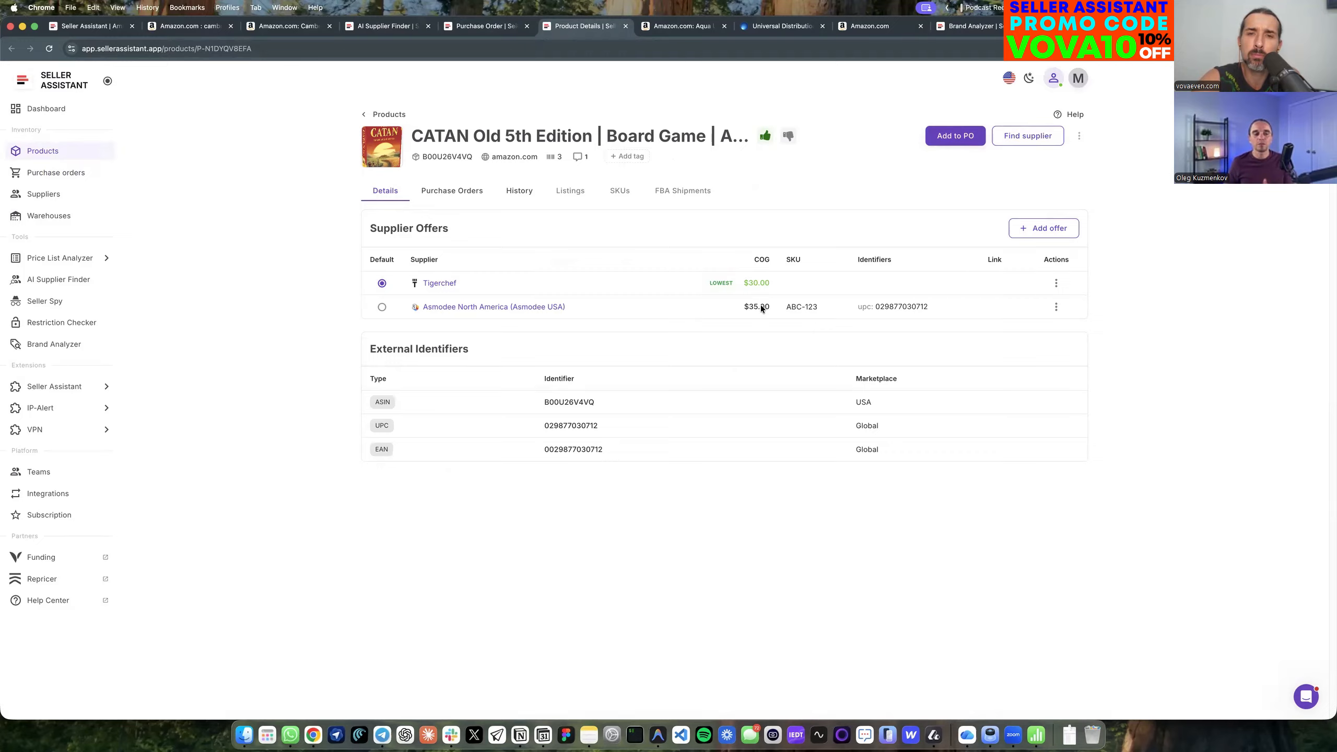
key("ctrl+shift+Tab")
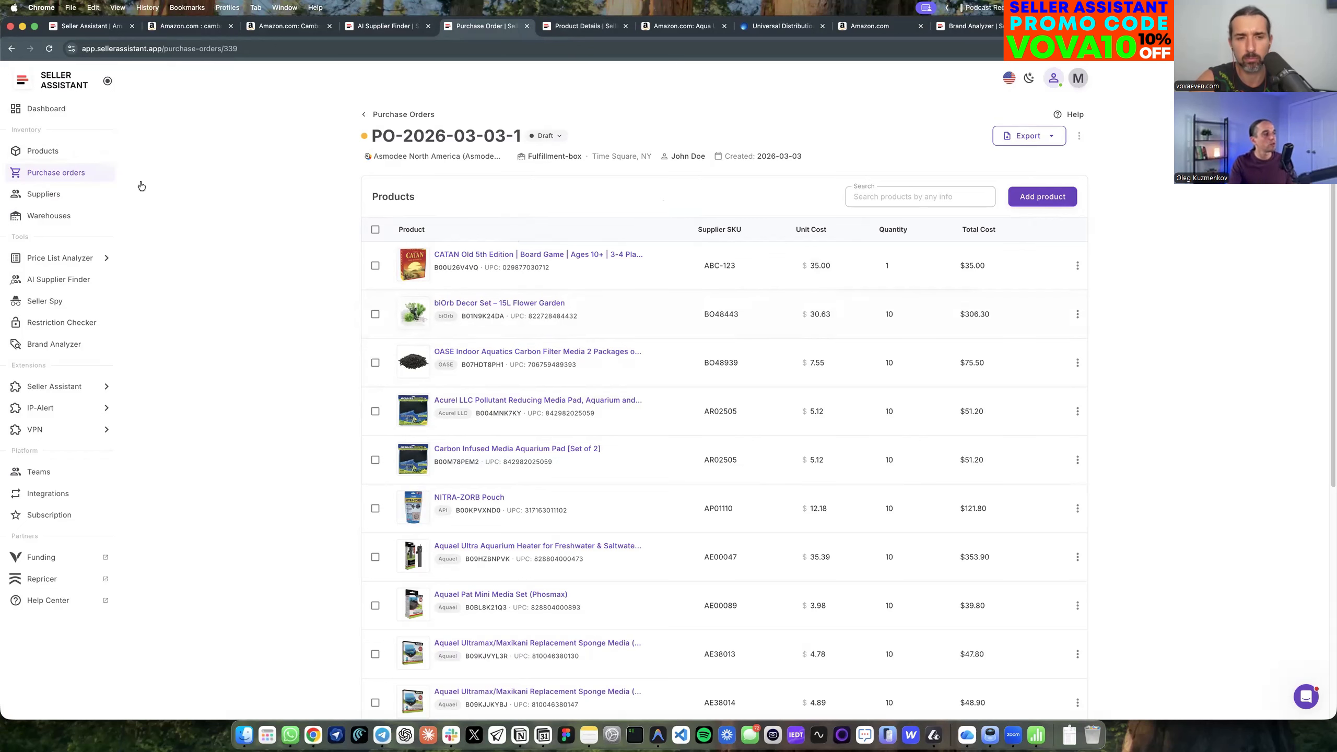
Search the product list for "catan" and inspect the supplier offers attached to the board game.
left_click(72, 154)
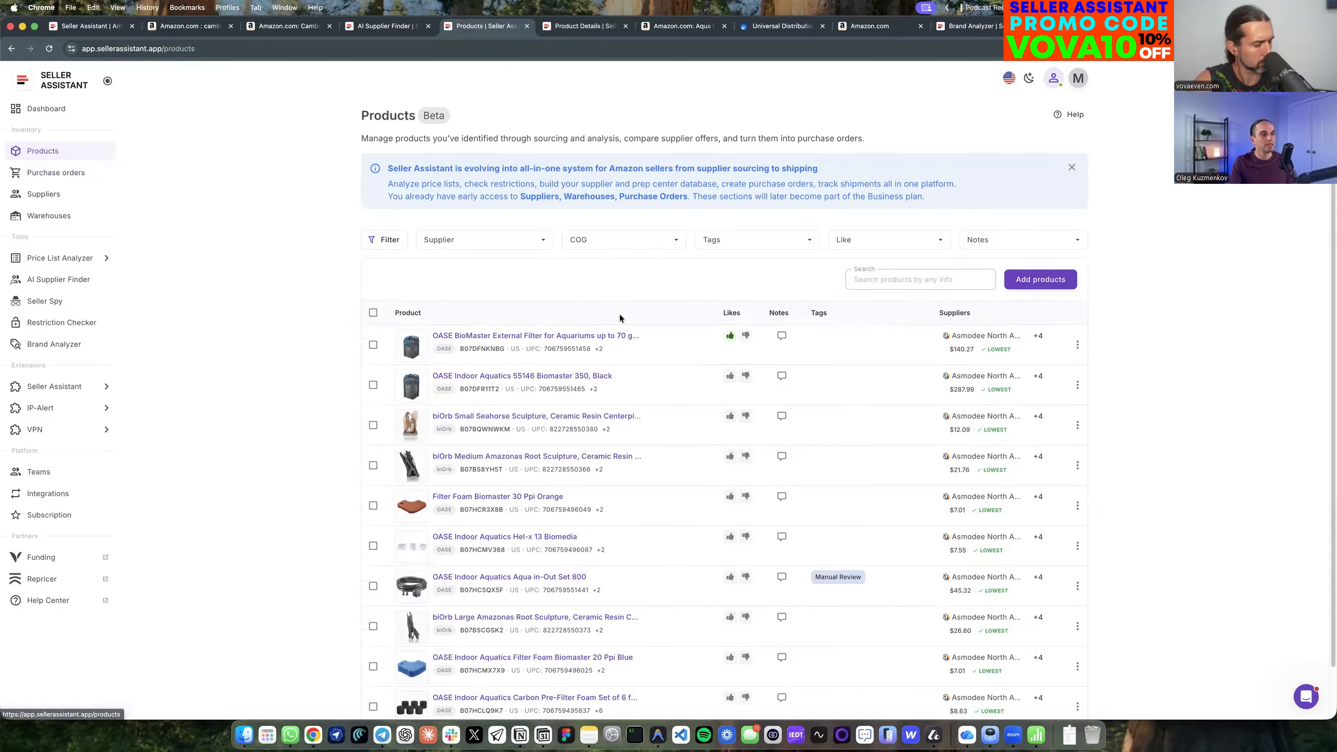
left_click(933, 283)
type("catan")
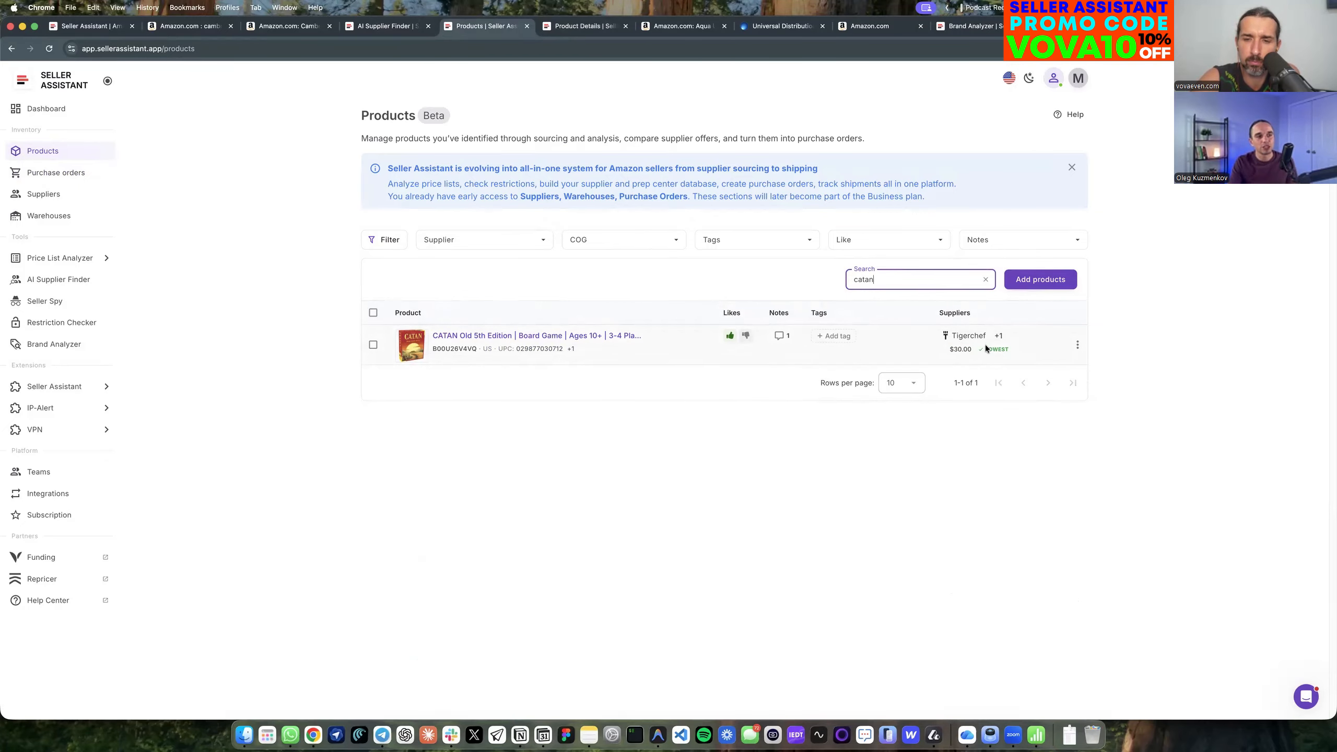
left_click(998, 338)
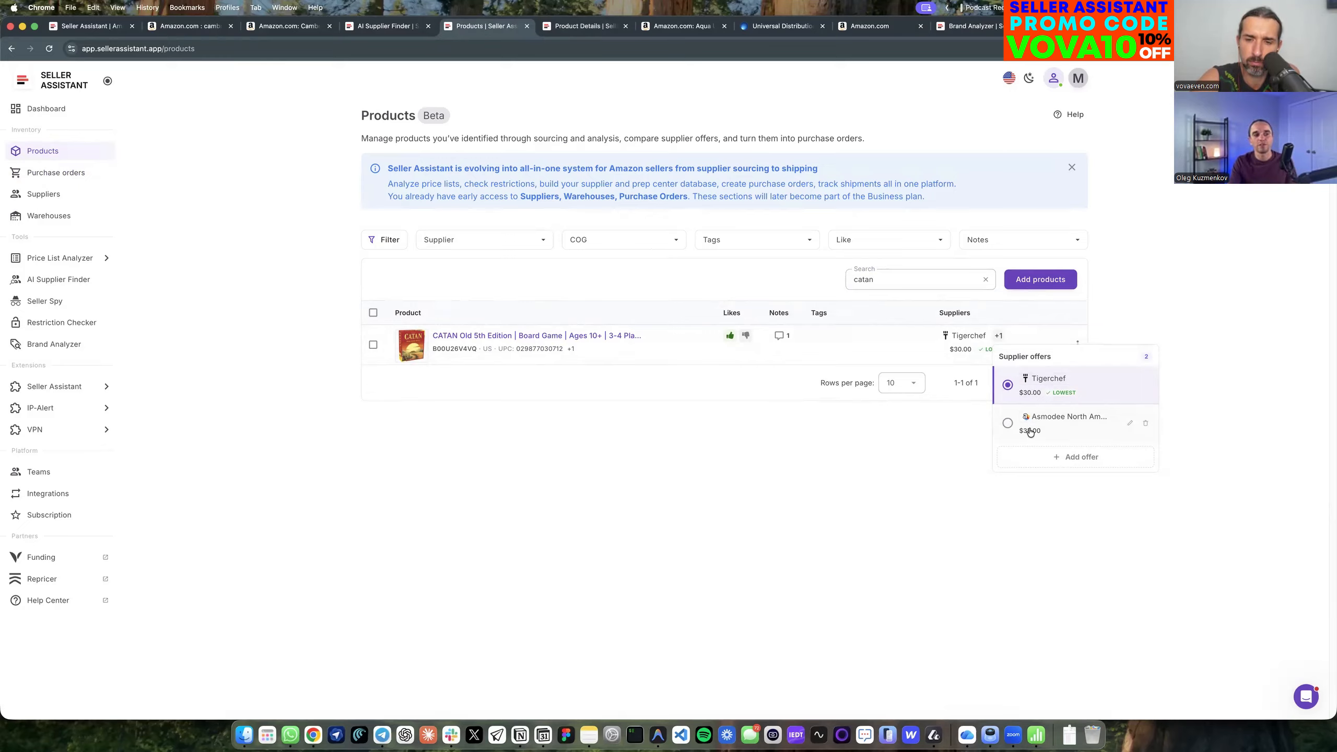
left_click(871, 454)
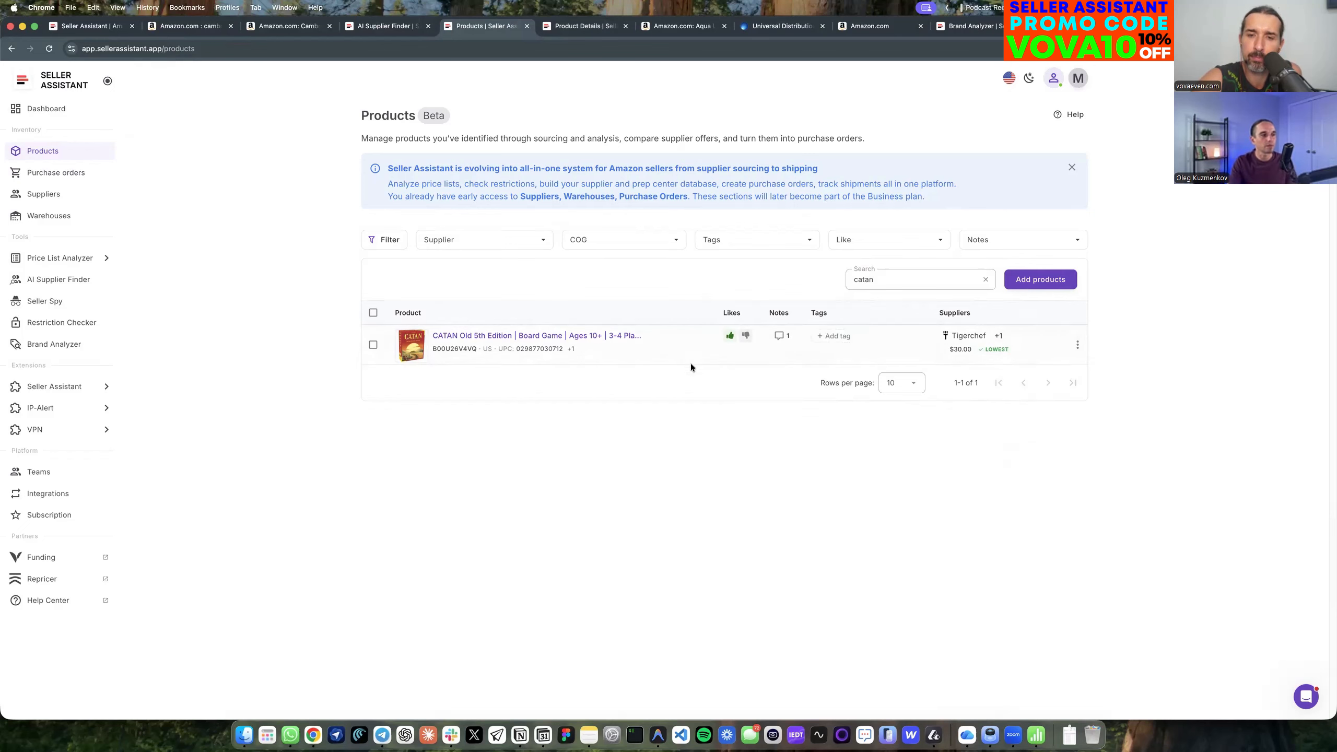
Add the note "By from different suplier" to the CATAN product and close its notes.
left_click(780, 338)
left_click(1156, 654)
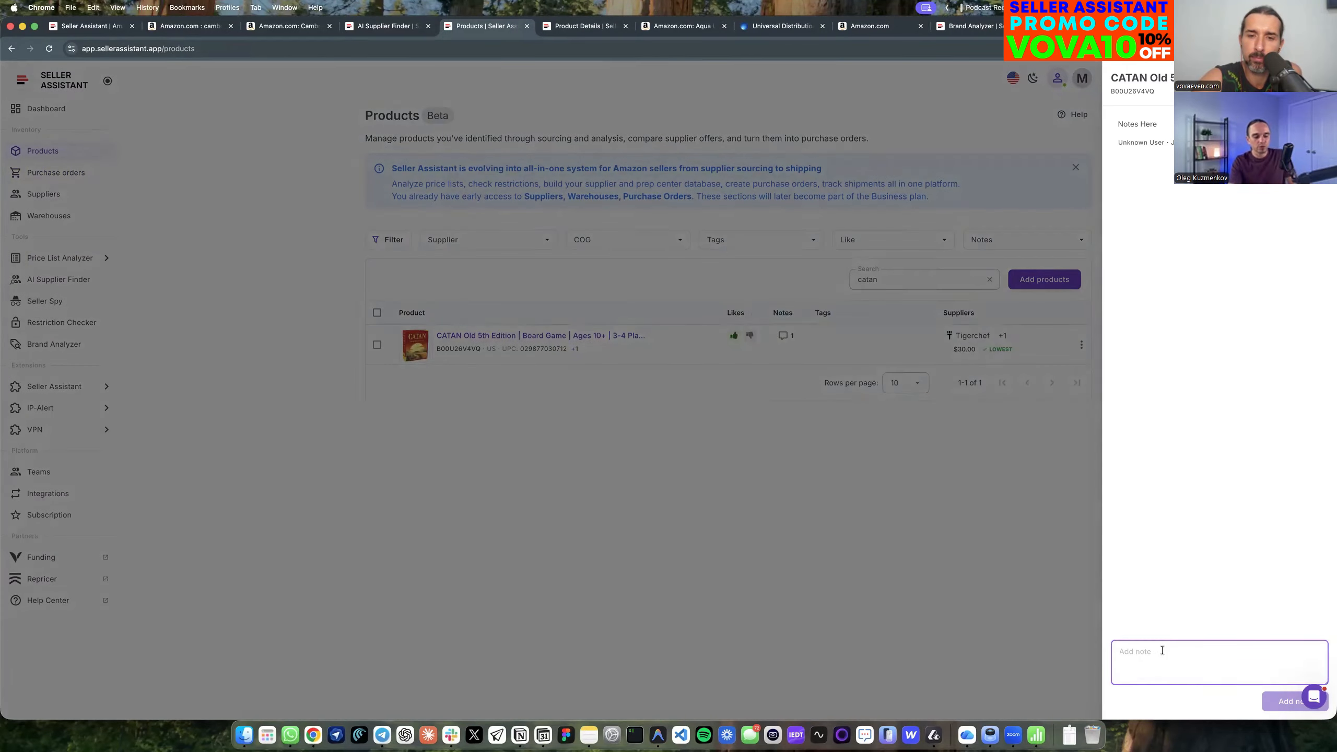
type("By froim")
key("BackSpace")
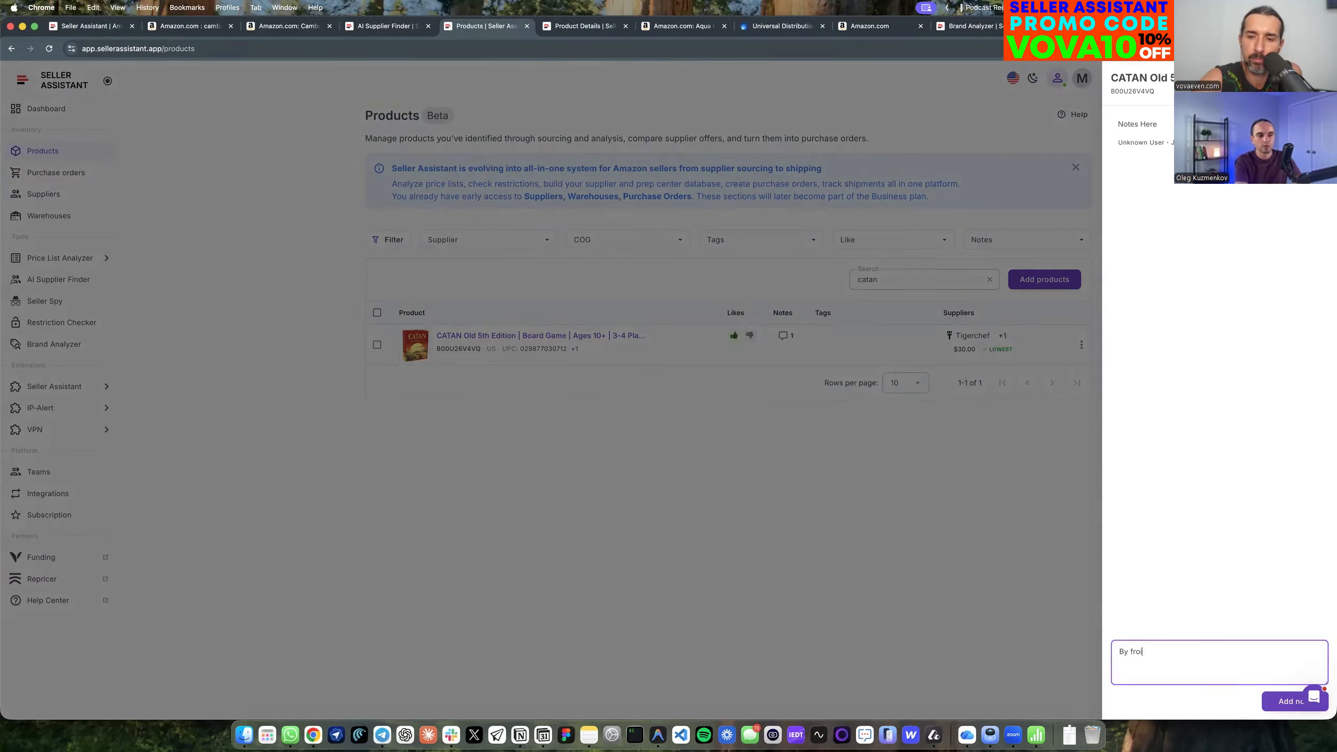
type("m different suplier")
left_click(1277, 701)
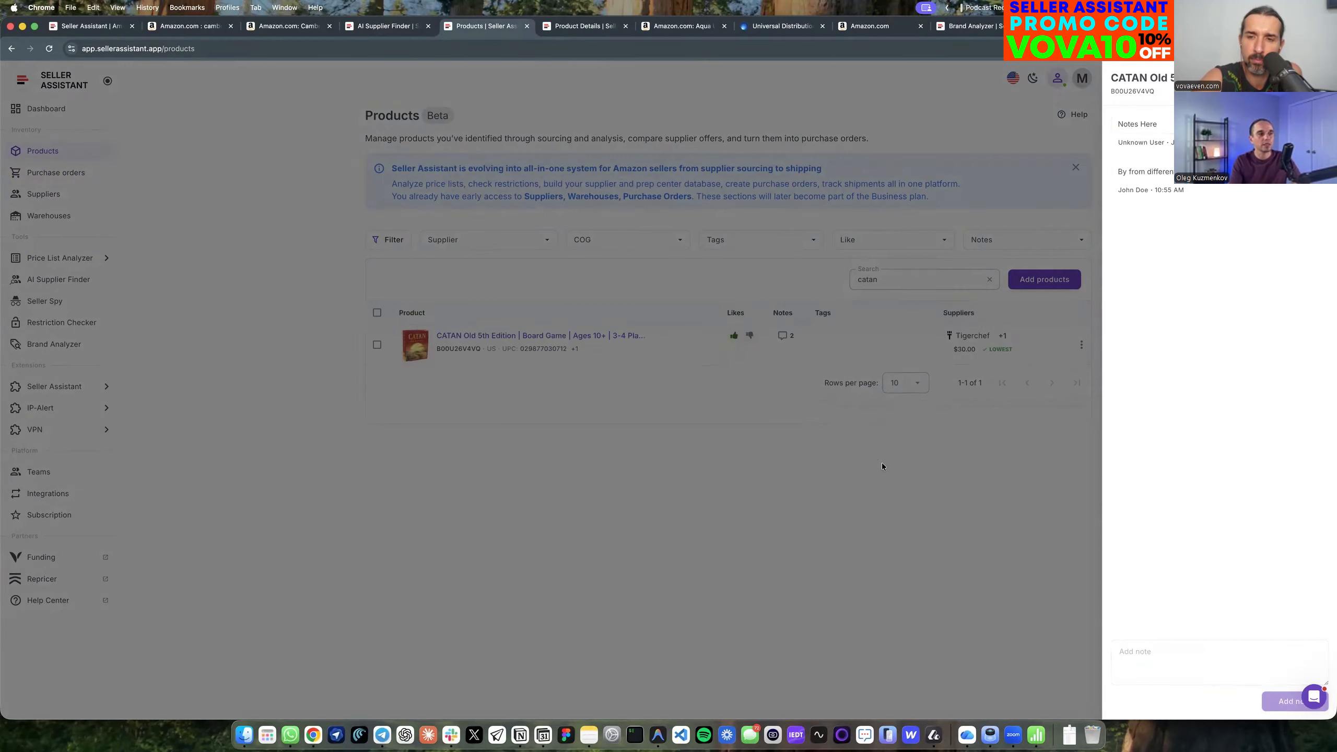
left_click(882, 466)
Review the notes saved on the CATAN product and return to the product list.
mouse_move(782, 336)
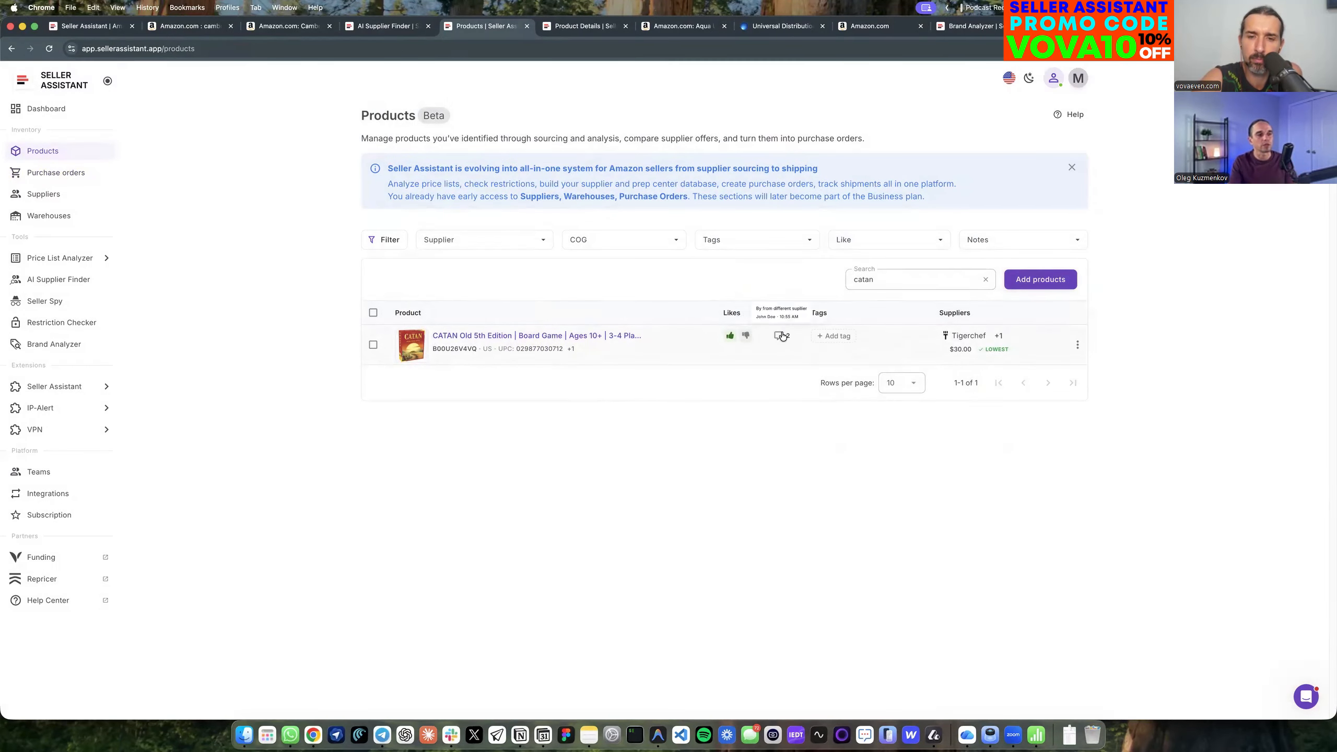
left_click(783, 336)
left_click(724, 410)
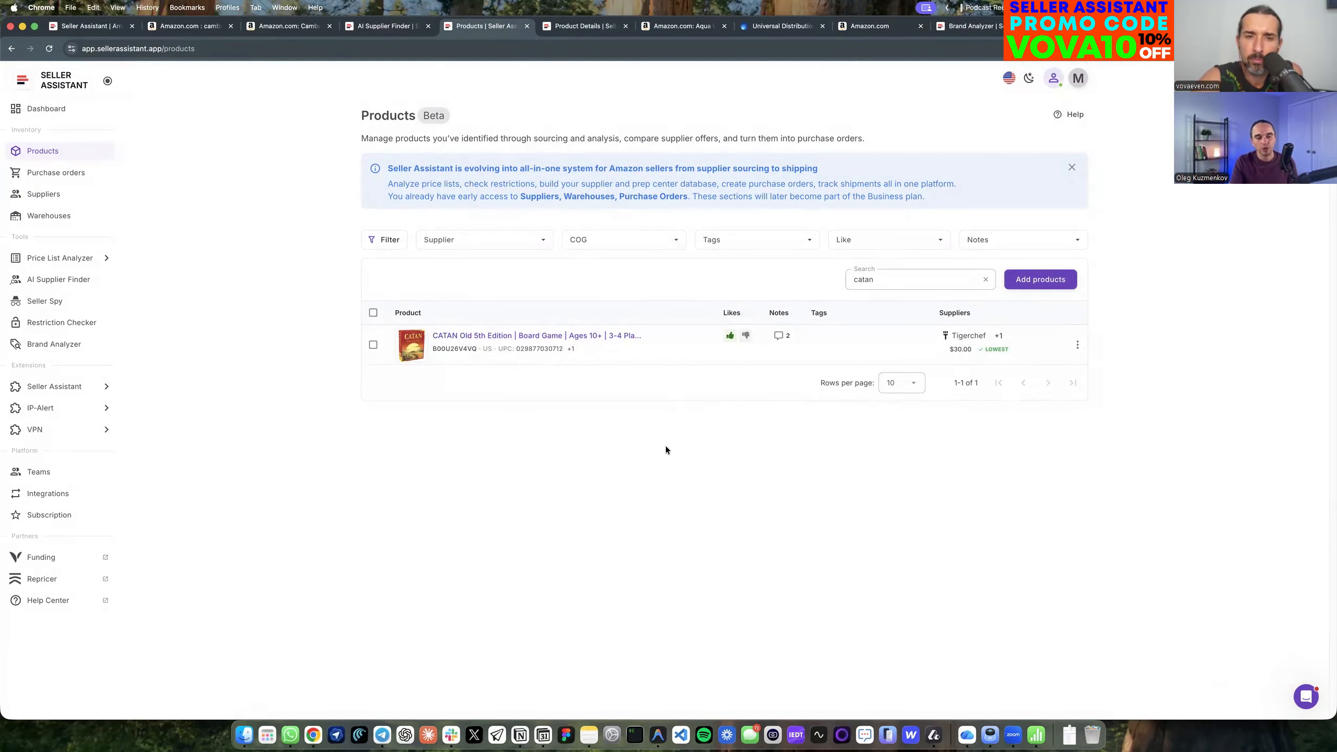
mouse_move(783, 341)
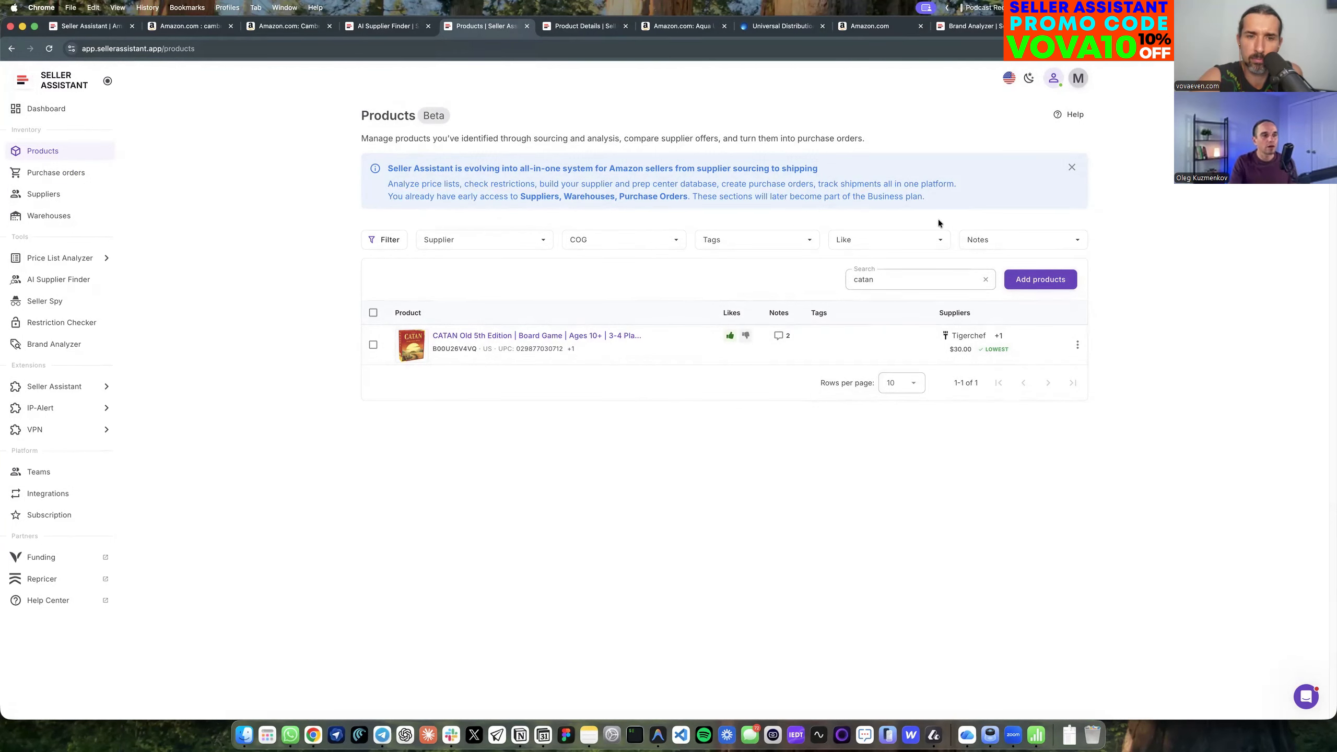
Clear the product search and inspect the Supplier filter's conditions without applying any.
left_click(984, 279)
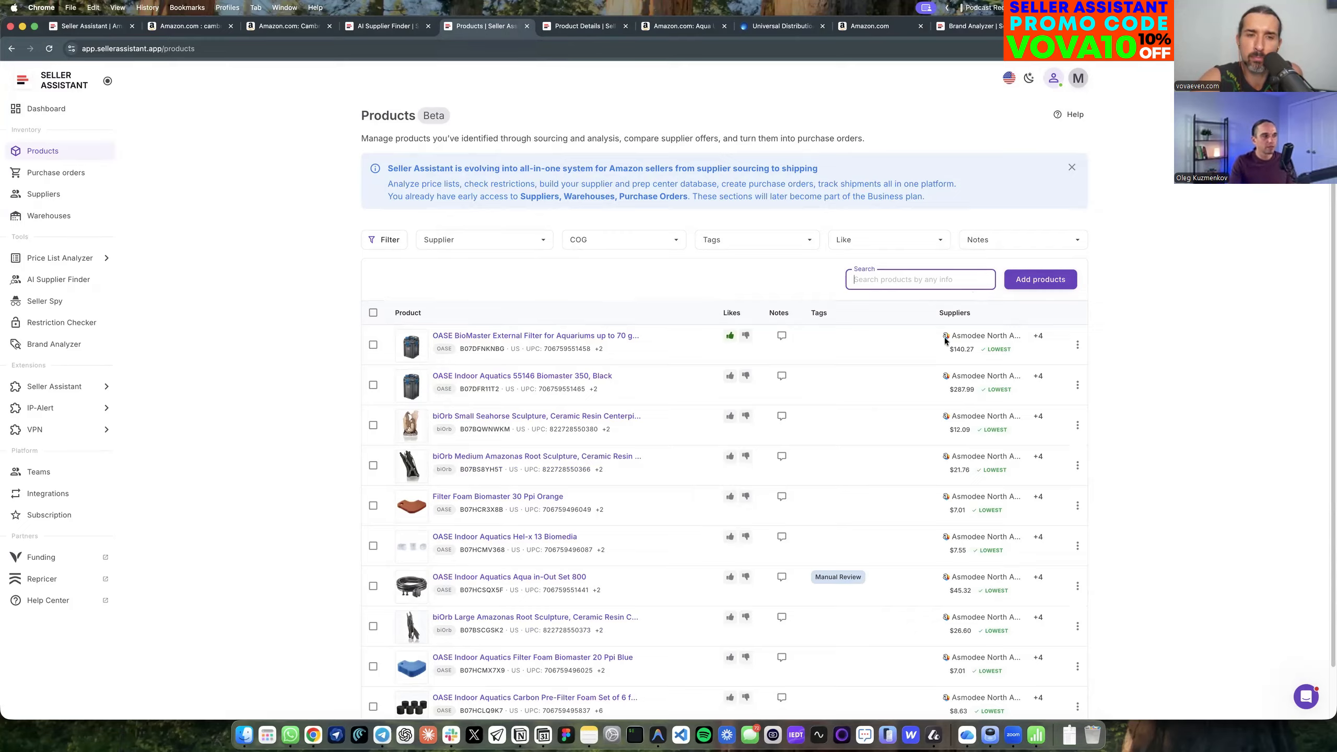
left_click(479, 242)
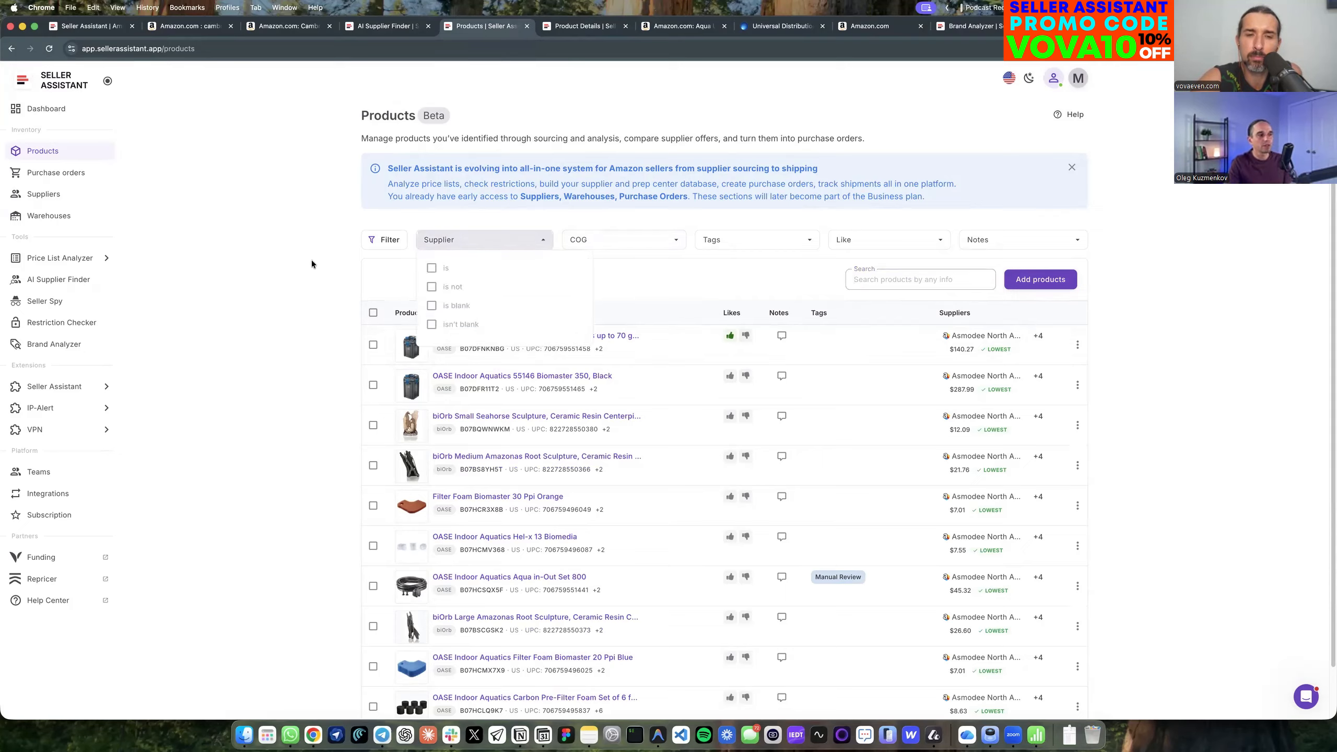
left_click(1158, 356)
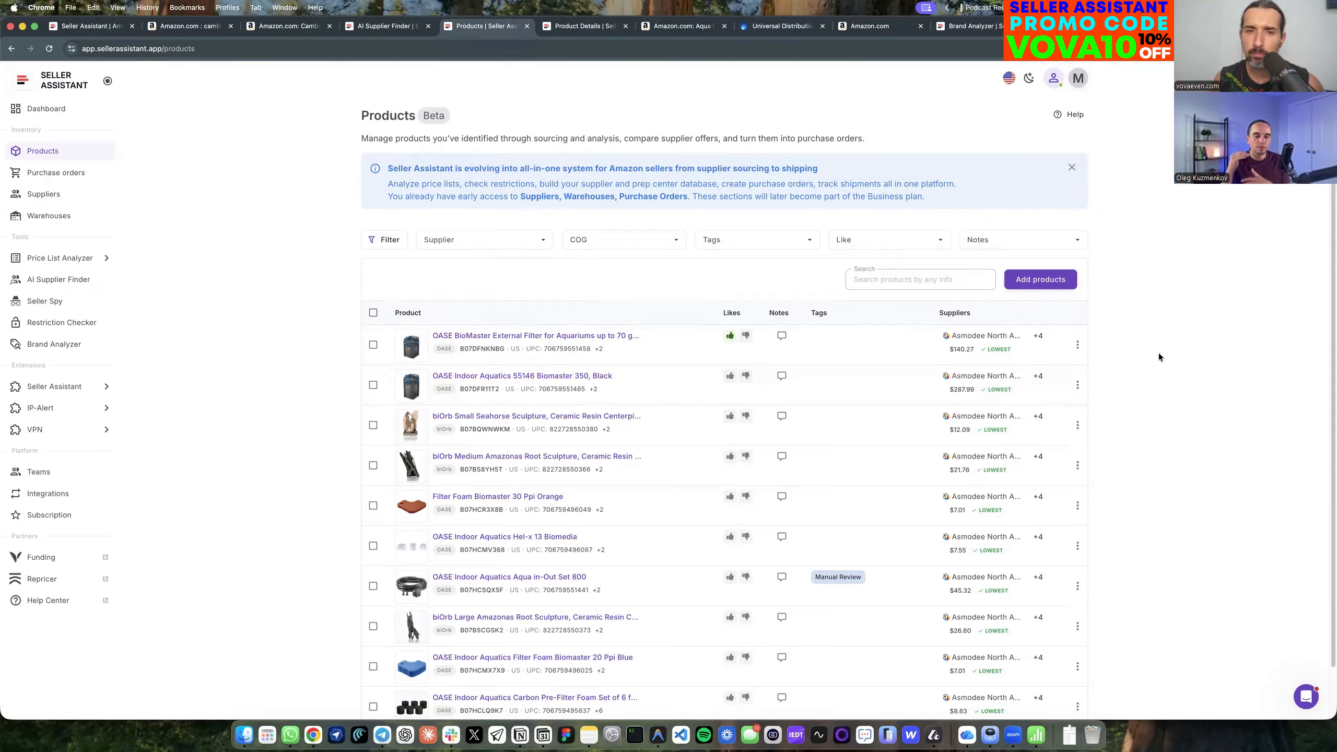
Examine the OASE BioMaster External Filter's supplier offers, purchase orders and change history.
left_click(489, 338)
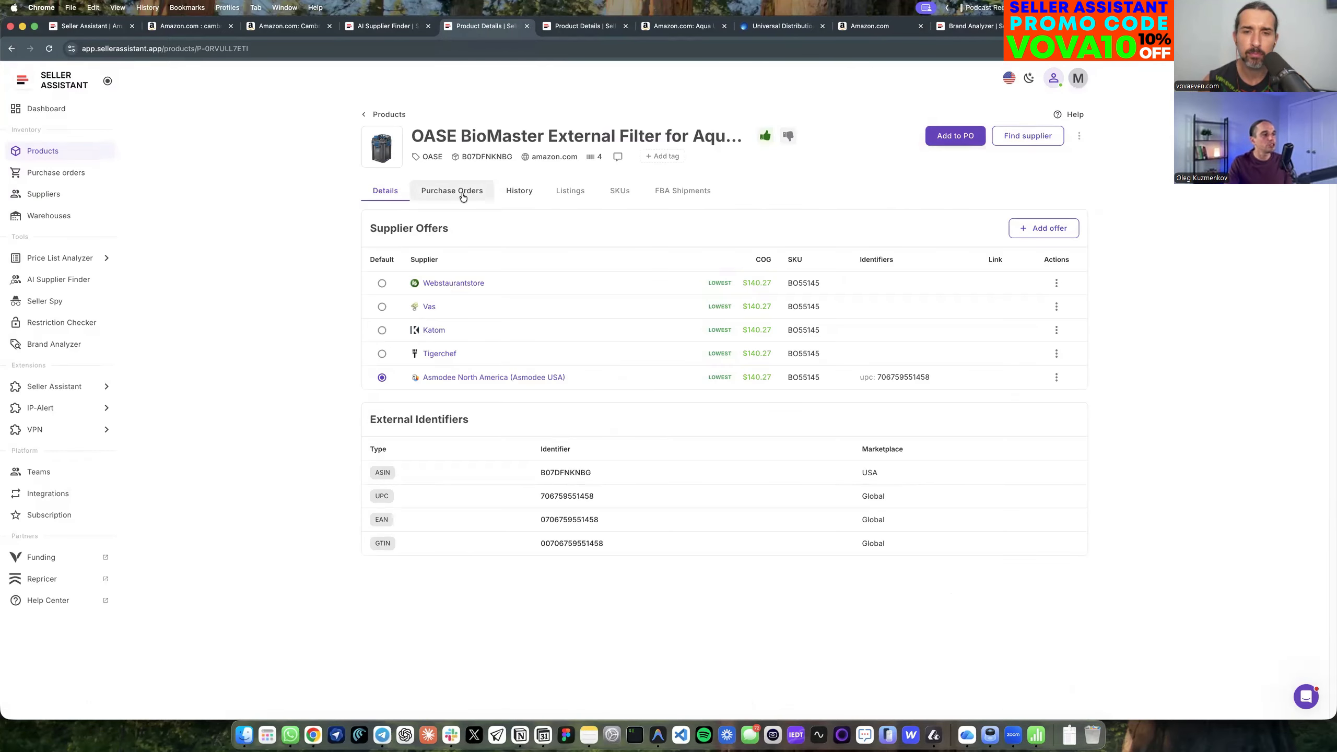
left_click(463, 196)
left_click(387, 193)
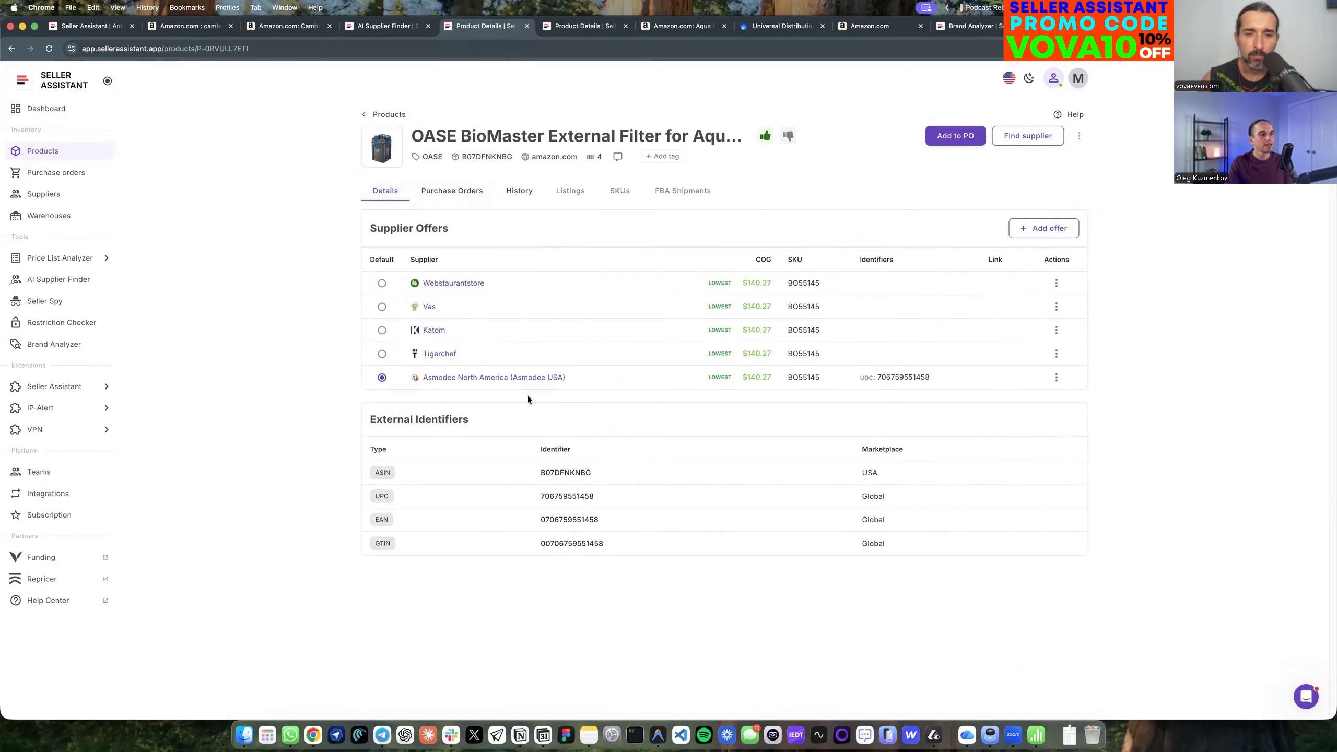
left_click(519, 192)
scroll(550, 531, "down", 10)
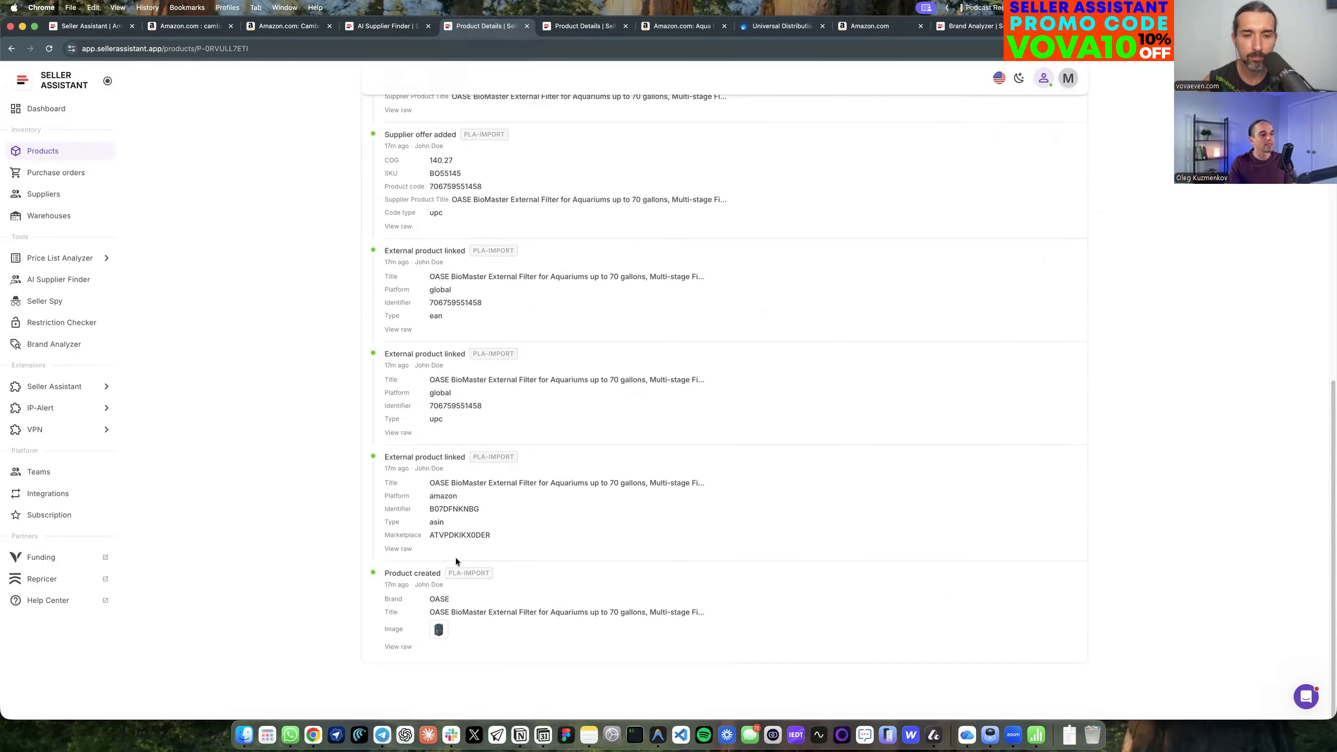
scroll(475, 582, "up", 2)
scroll(487, 586, "down", 1)
scroll(554, 573, "up", 4)
scroll(502, 428, "up", 8)
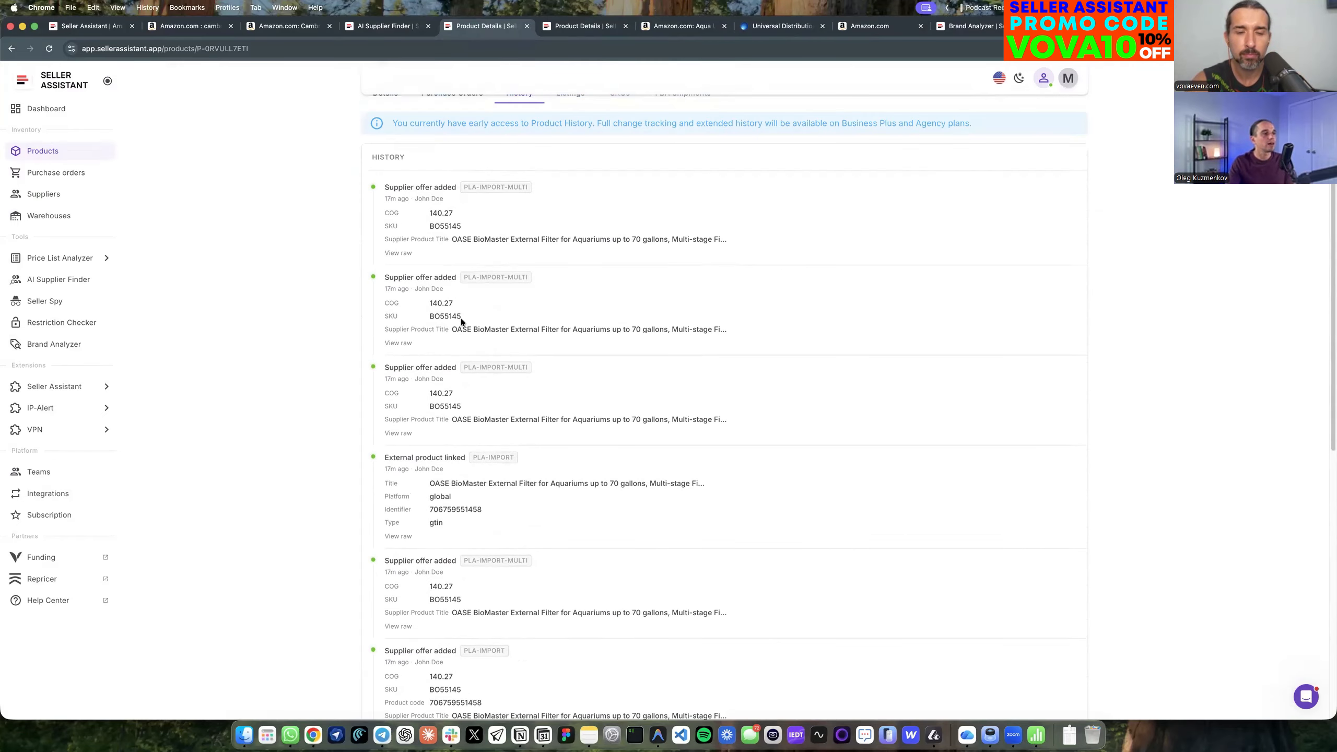
Find the CATAN product by searching "catan" and examine its history, expanding the changes of the updated supplier offer.
left_click(55, 153)
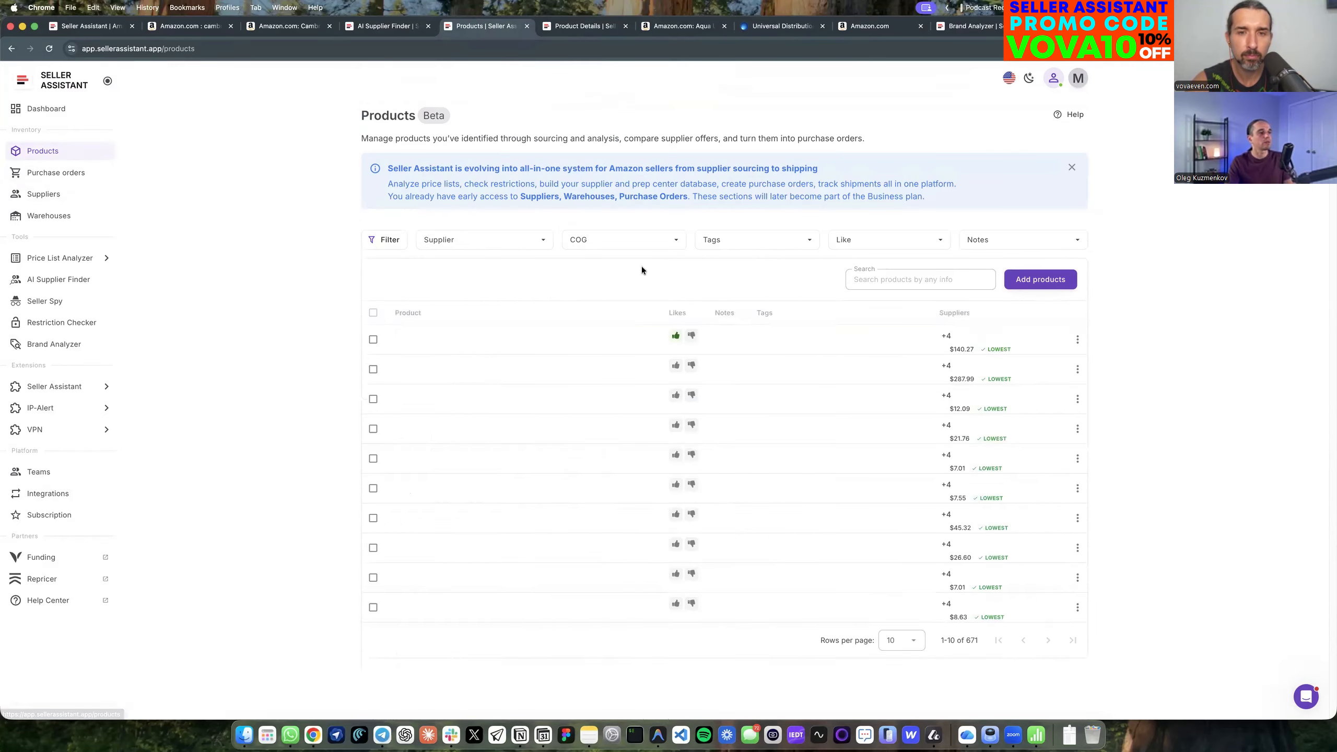
left_click(926, 279)
type("catan")
left_click(481, 336)
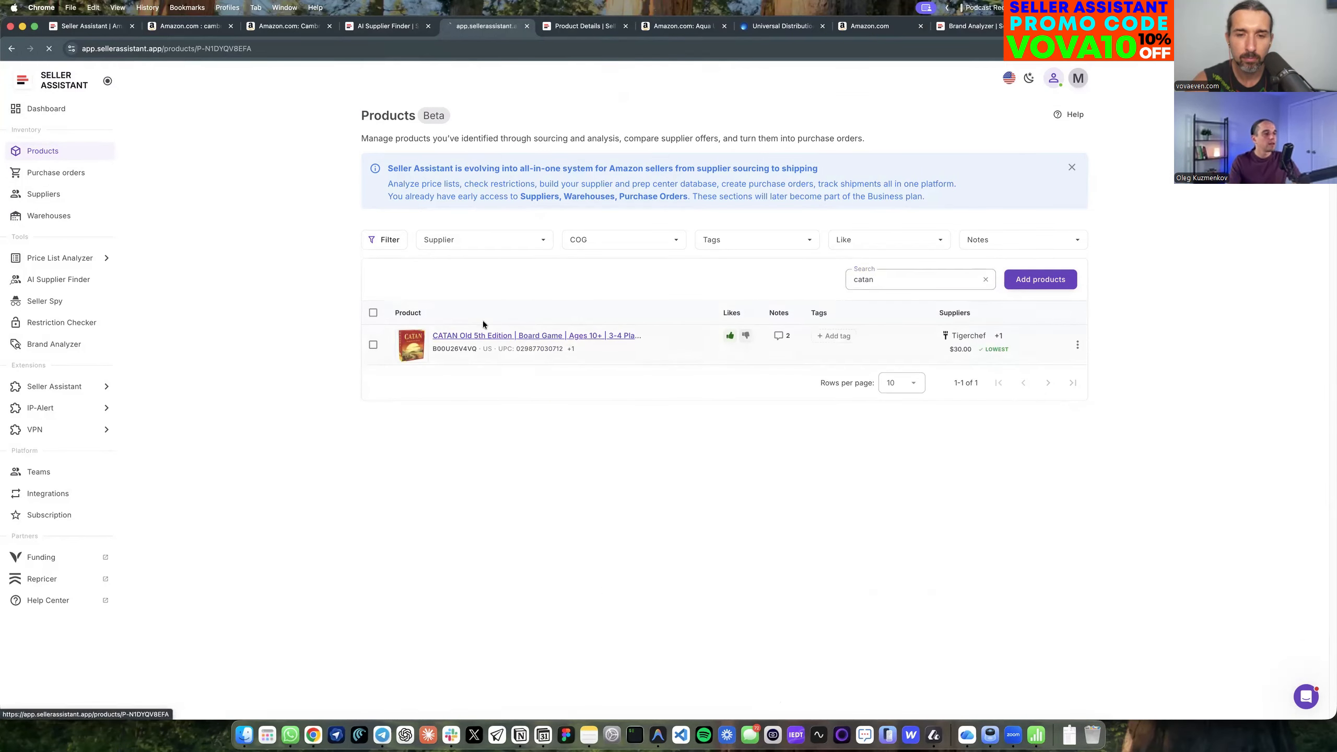
left_click(520, 191)
scroll(477, 548, "down", 10)
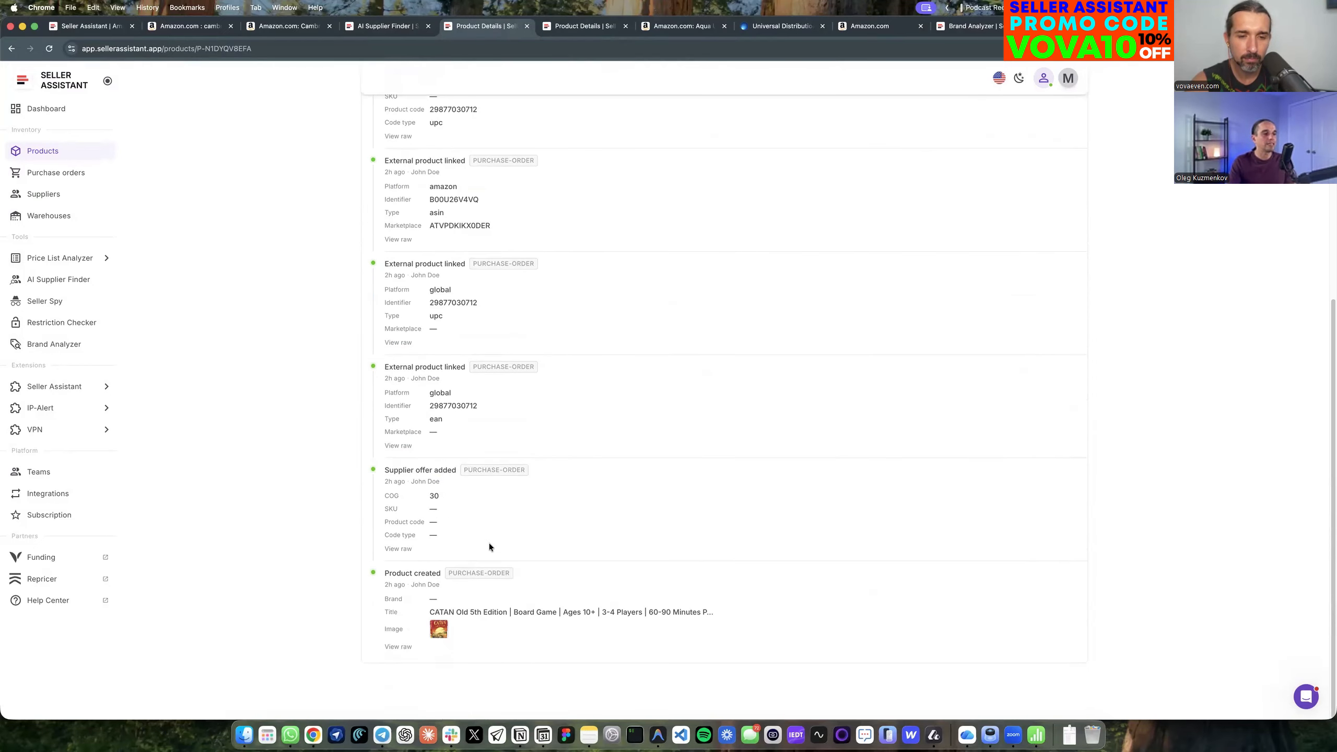
scroll(440, 490, "up", 5)
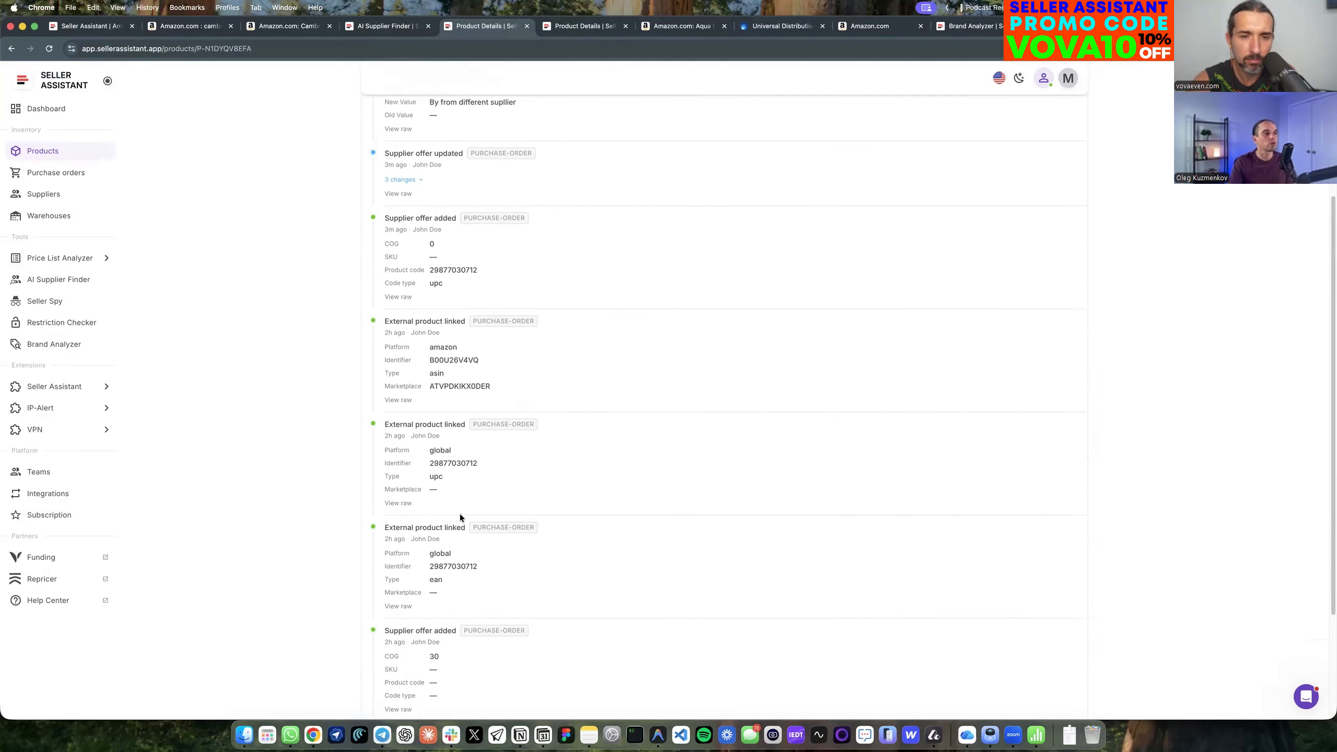
scroll(460, 514, "up", 4)
left_click(413, 309)
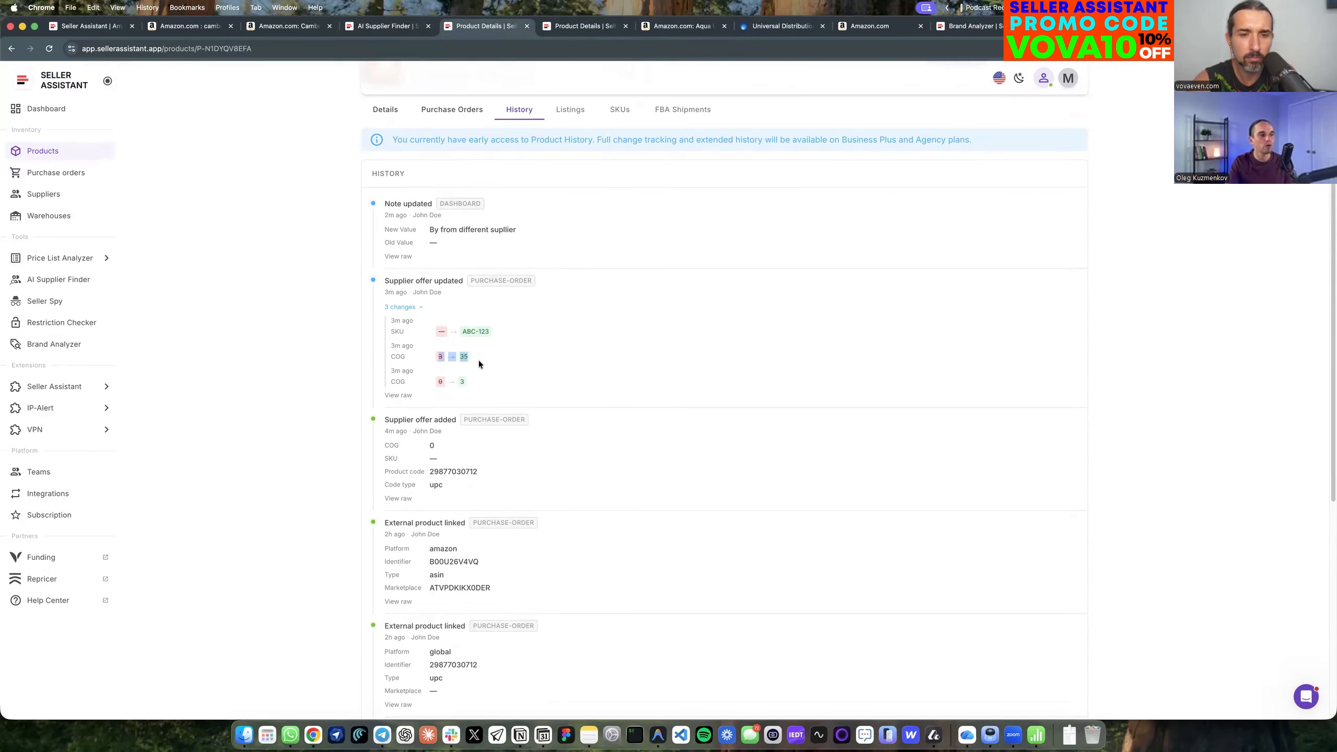
Inspect the raw record behind the note update in the CATAN product's history, and hide it again.
scroll(493, 364, "up", 1)
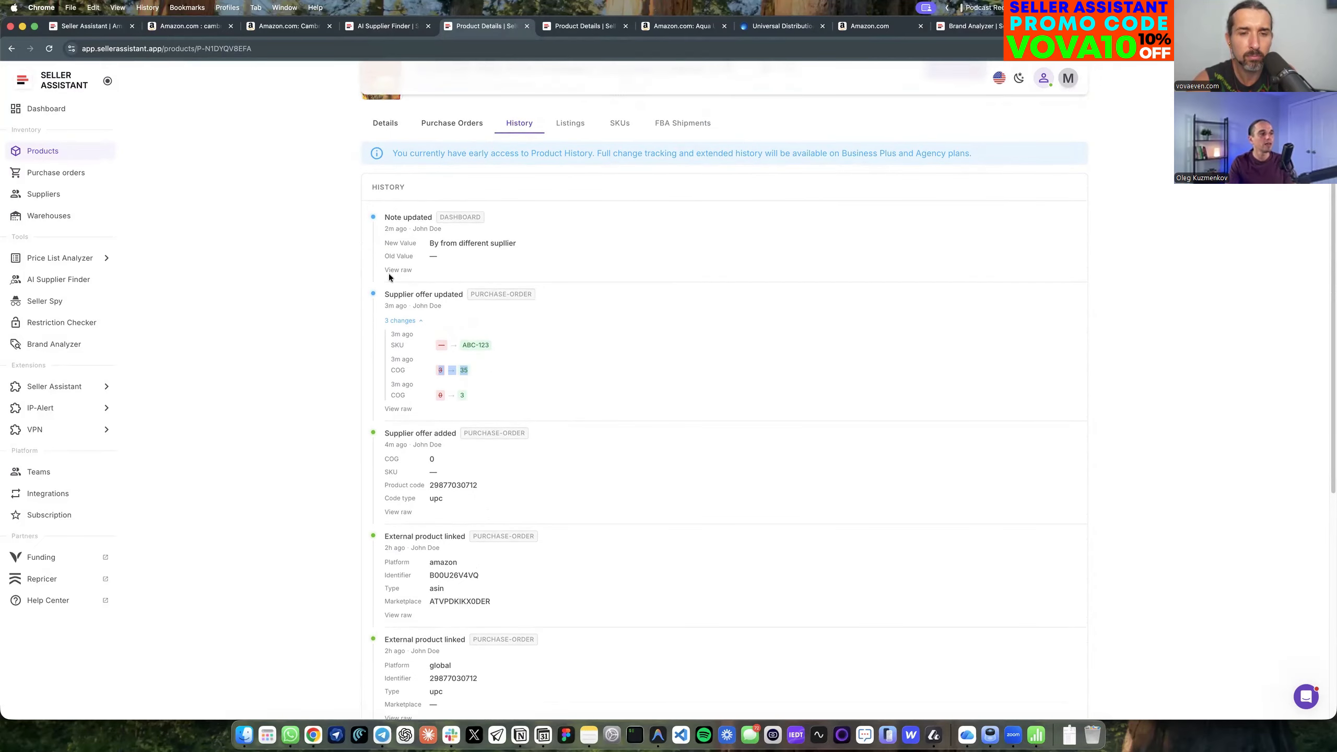
left_click(411, 270)
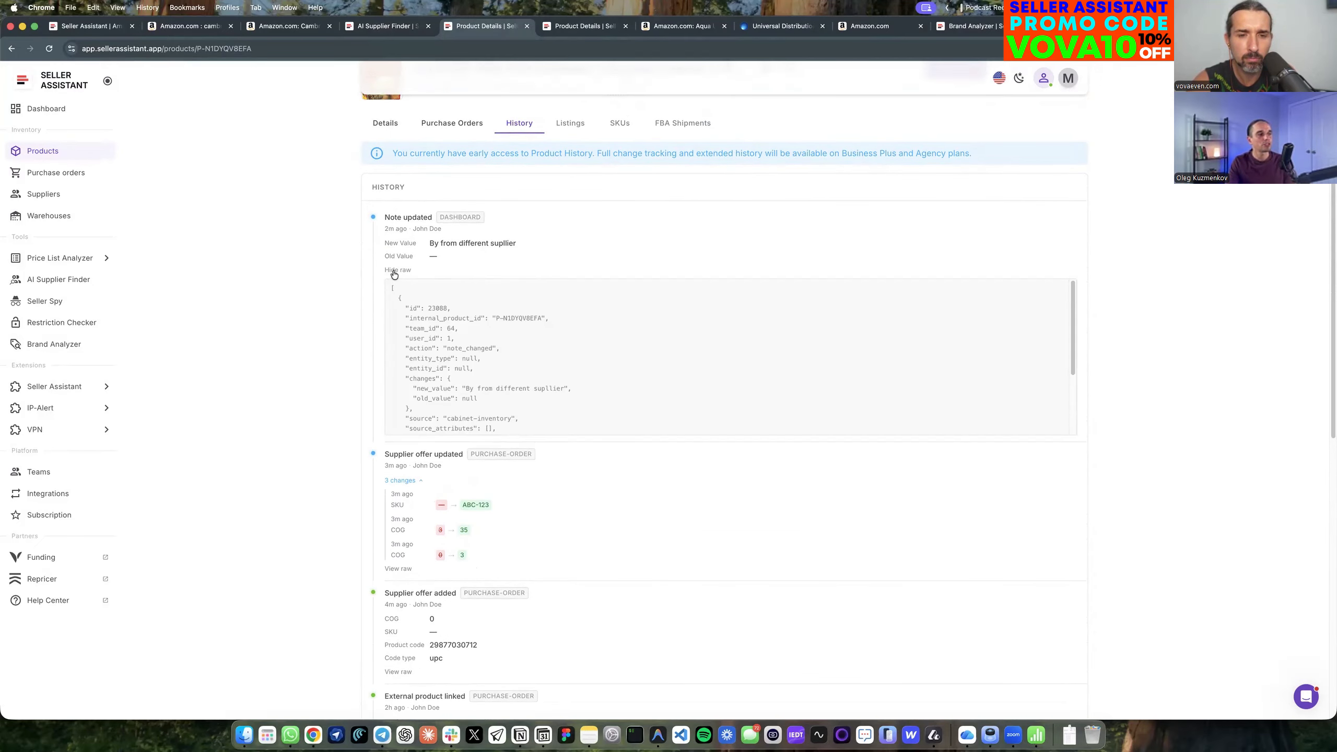
left_click(396, 270)
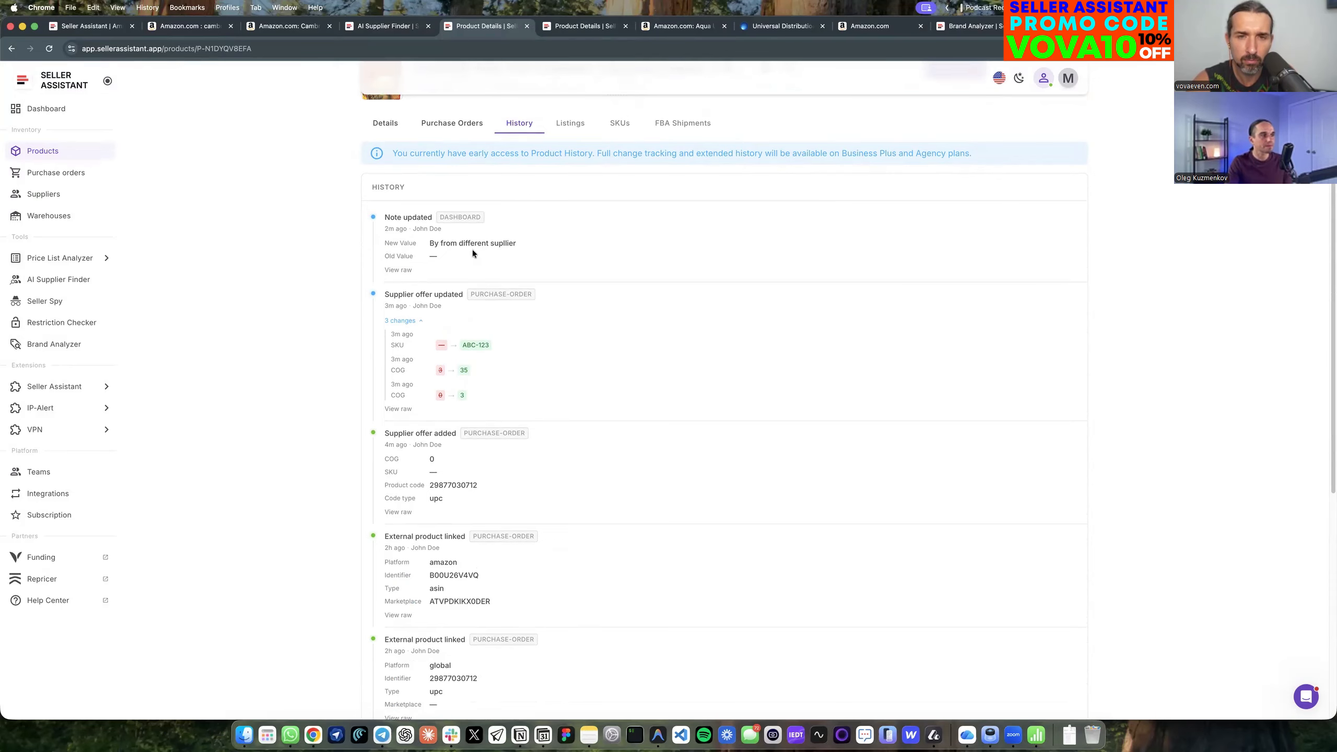
Open purchase order PO-2025-11-19-1 from the CATAN product's orders and enter EFG-456 as CATAN's supplier SKU.
scroll(471, 232, "up", 2)
left_click(466, 194)
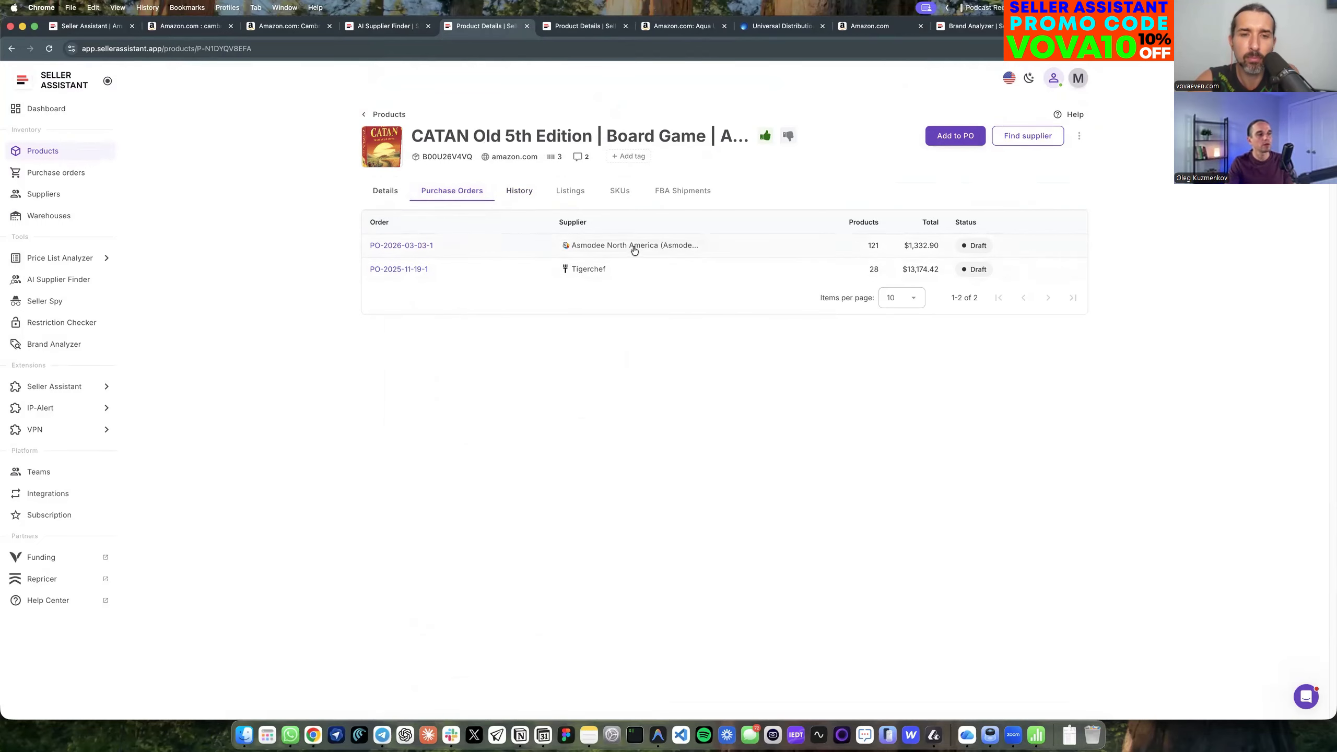
left_click(417, 269)
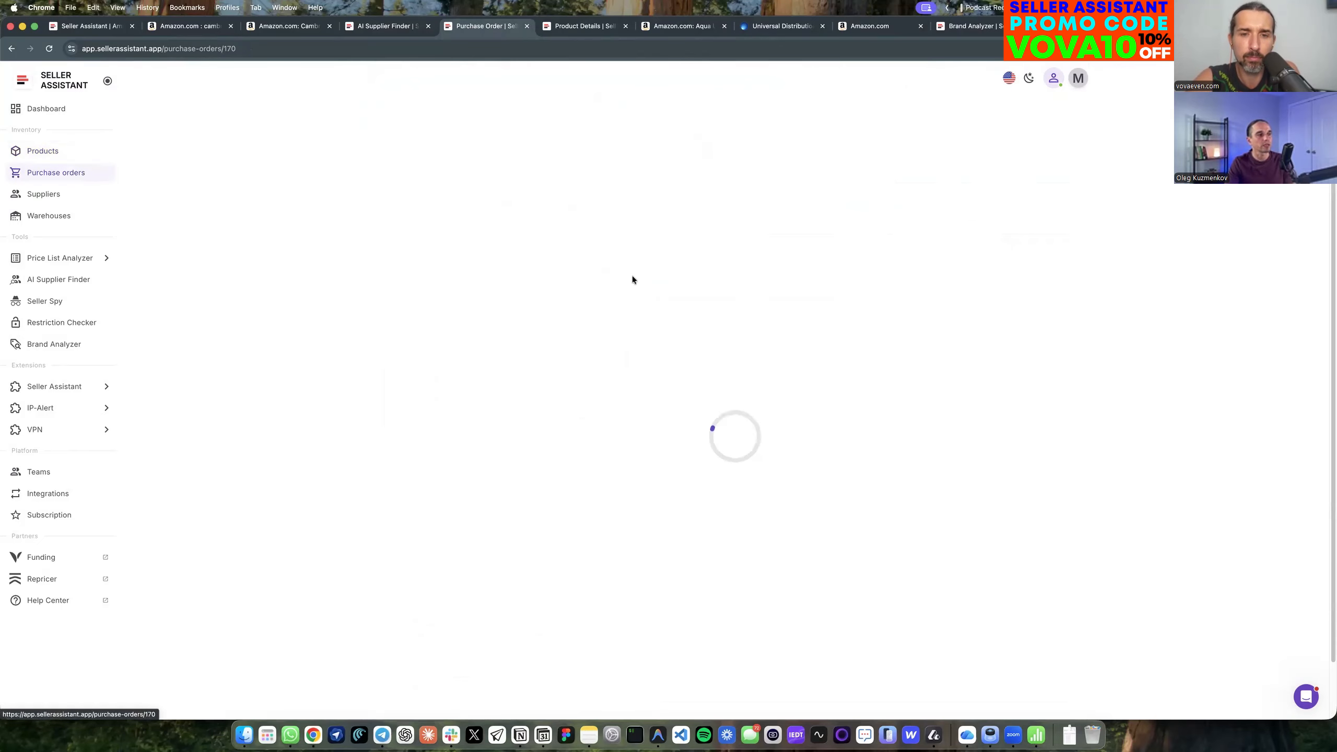
scroll(566, 274, "down", 3)
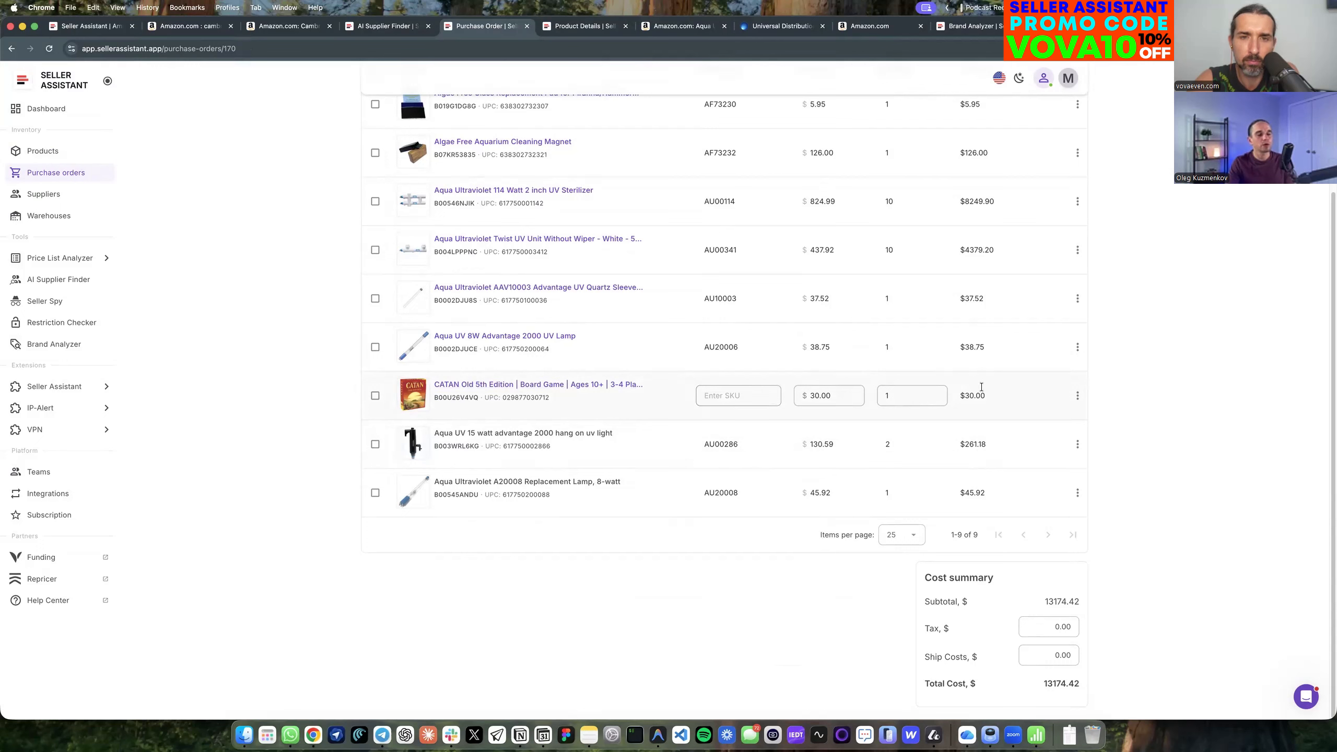
left_click(738, 396)
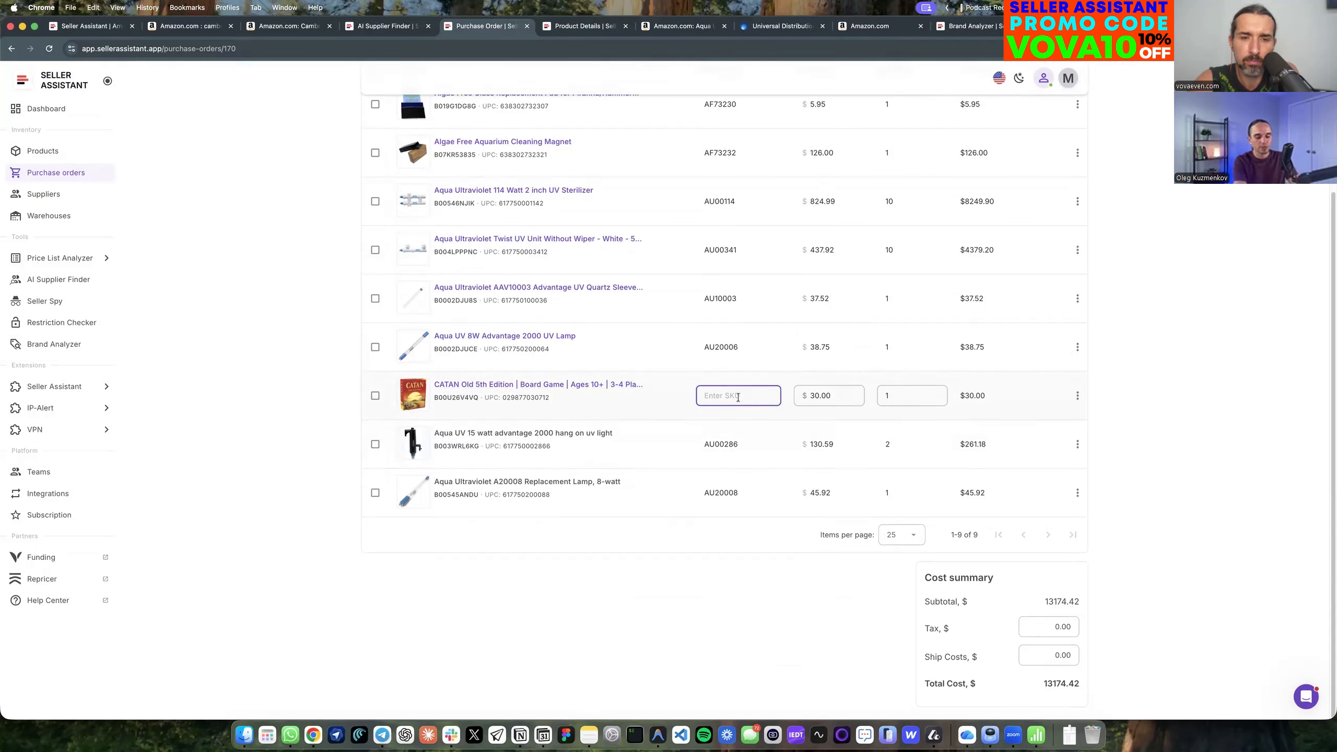
type("EFG-456")
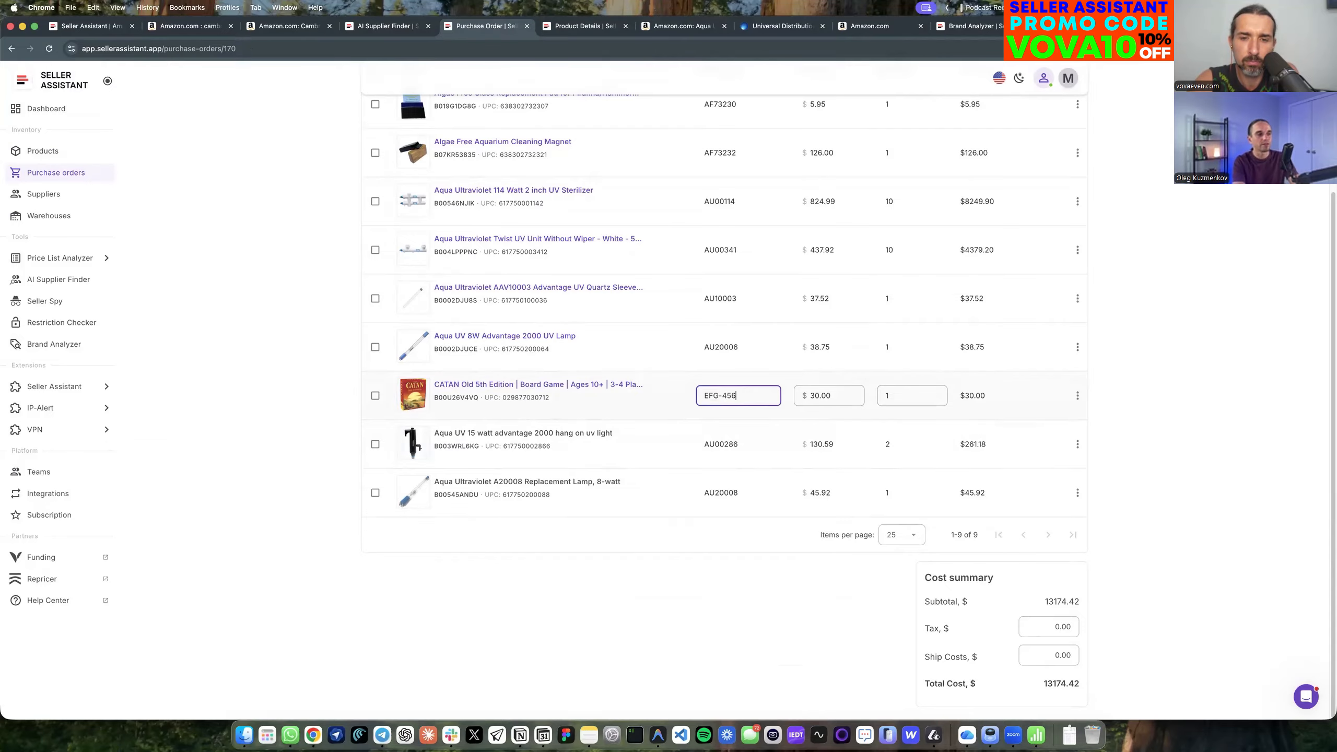
Open the CATAN product from the order and make Asmodee North America (Asmodee USA) its default supplier.
left_click(562, 391)
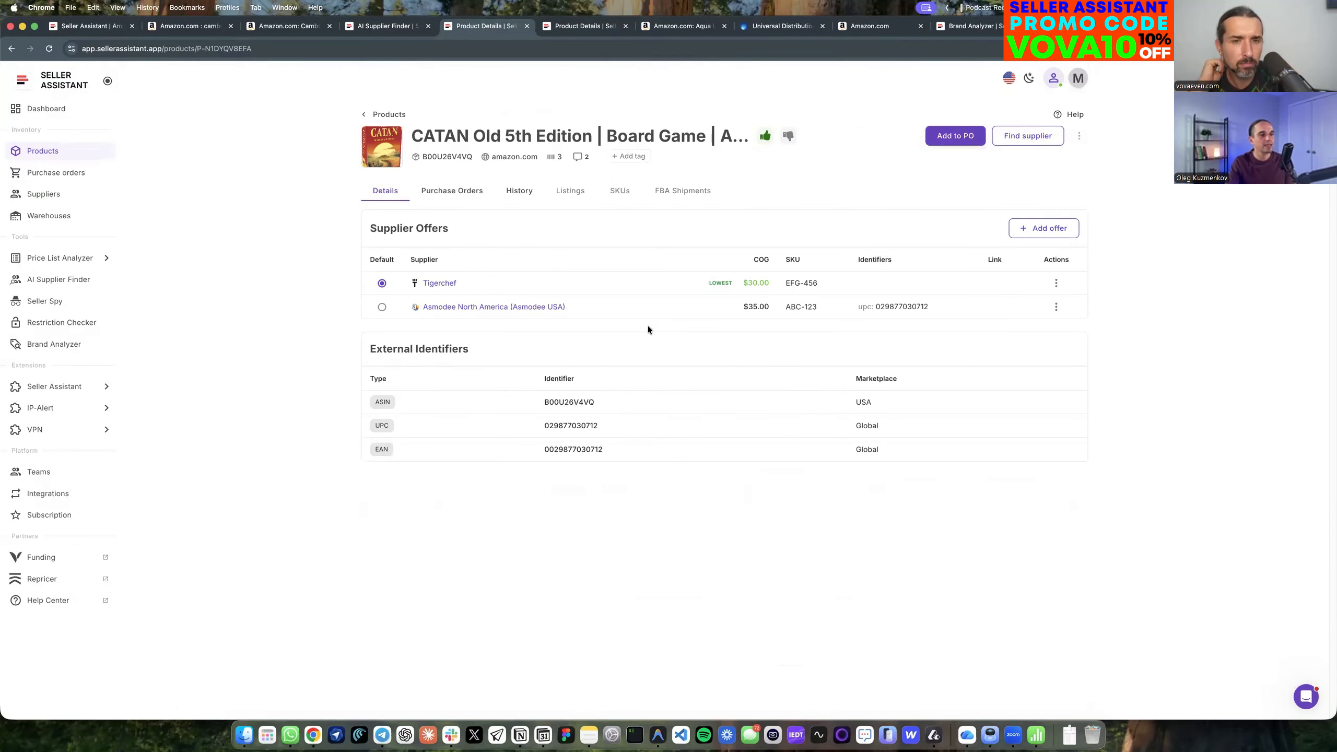
left_click_drag(820, 284, 785, 282)
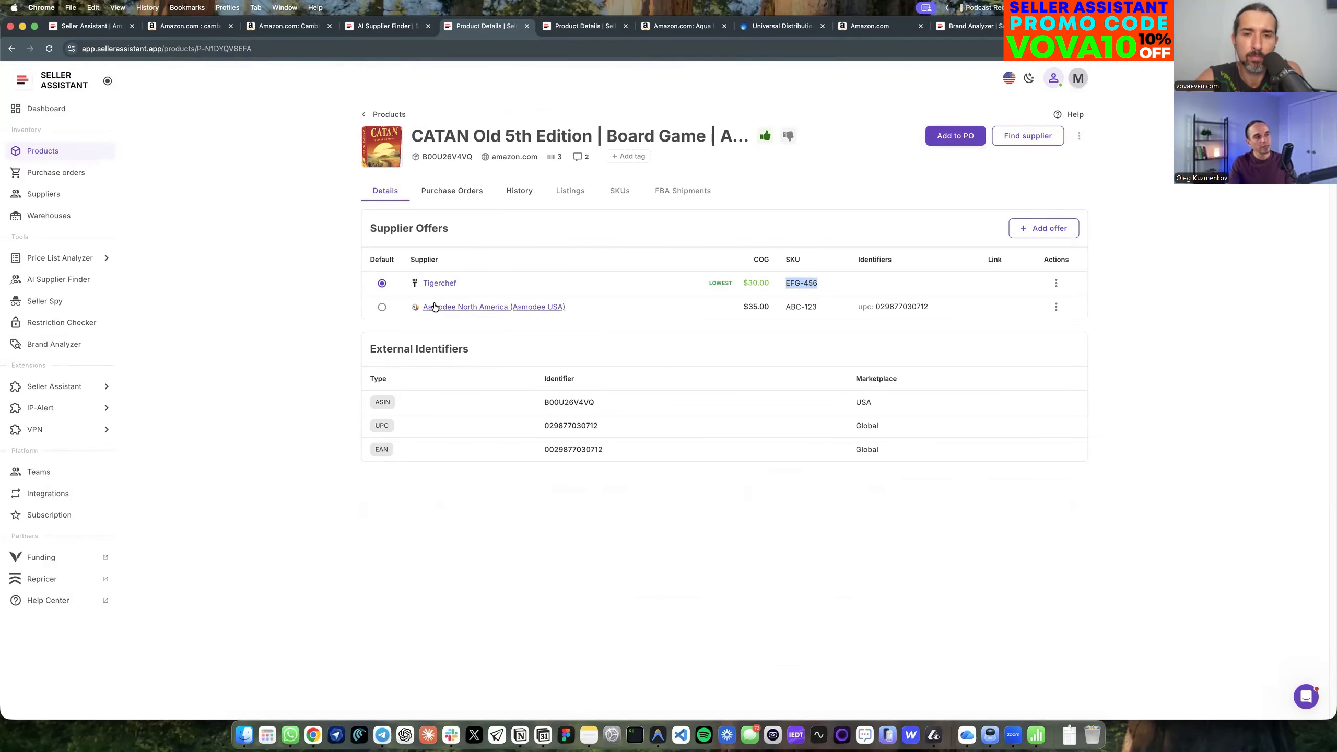
left_click(382, 308)
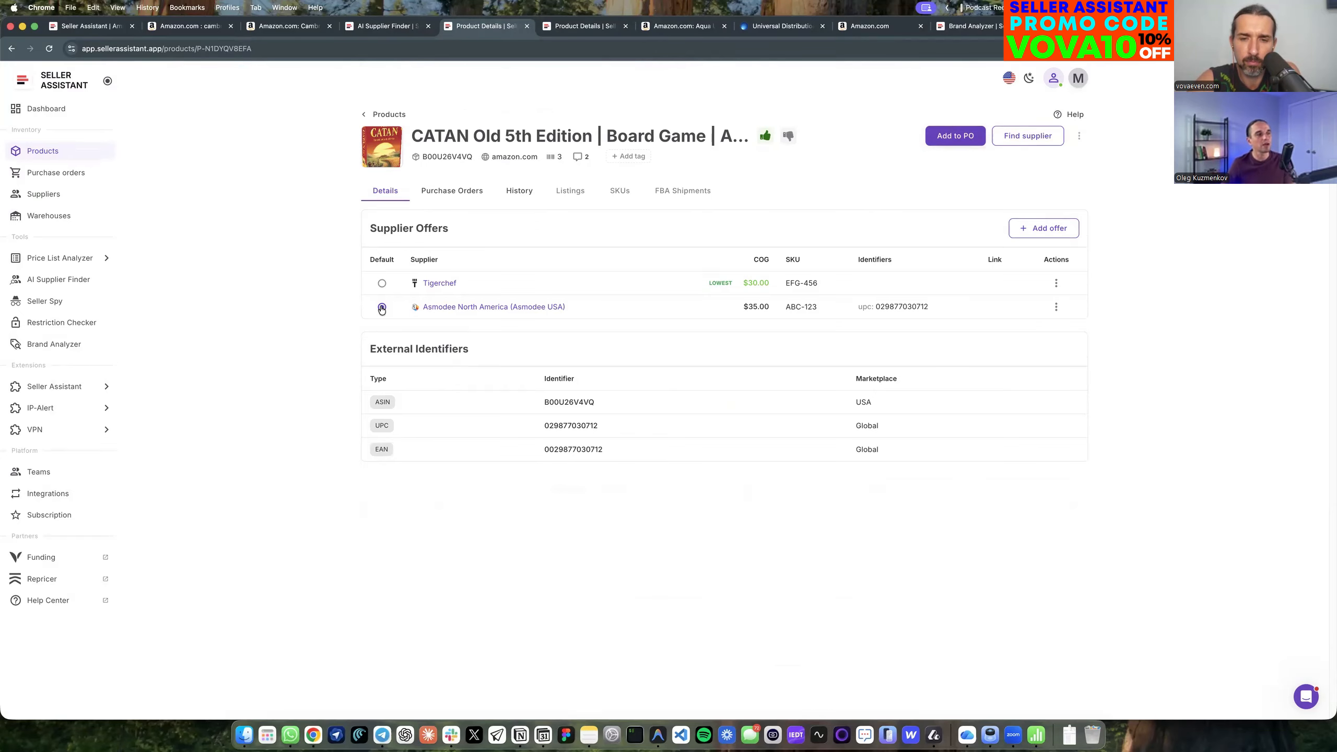
Return to the product list and check the supplier offers available for the CATAN product.
left_click(51, 152)
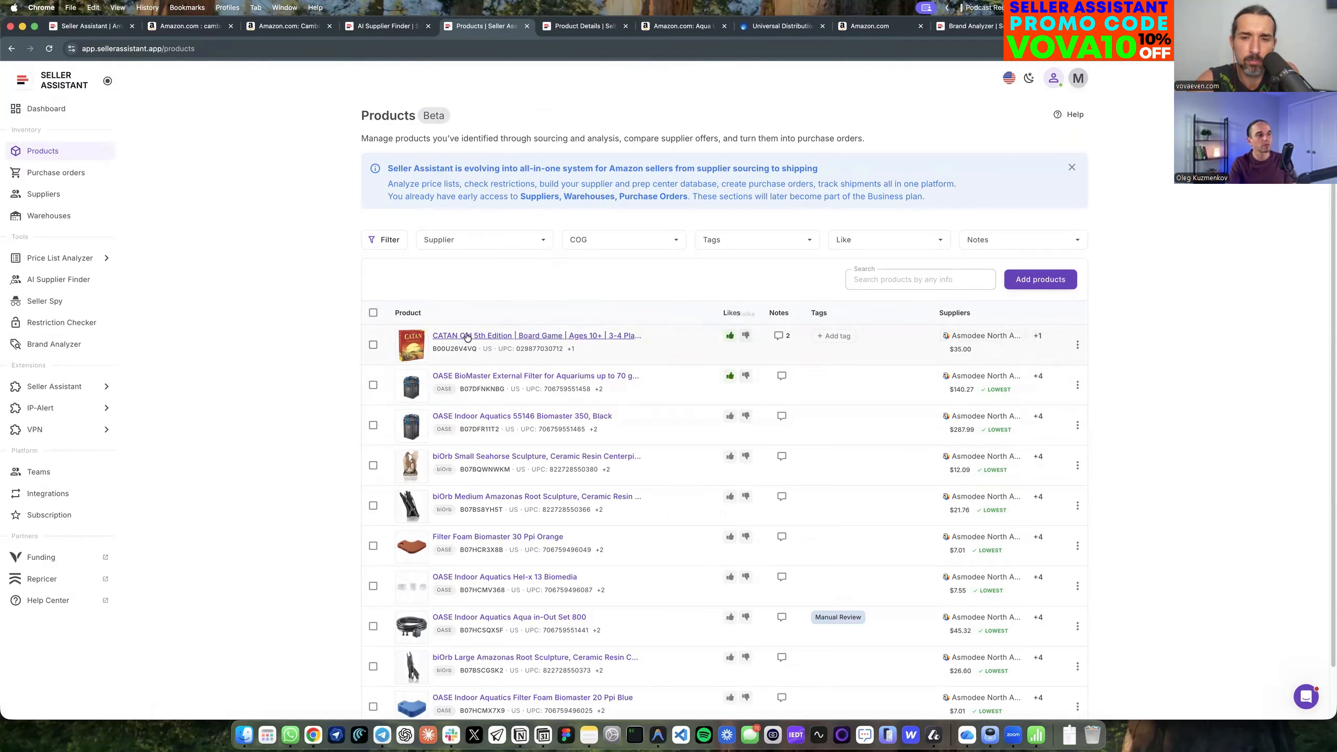
left_click(375, 345)
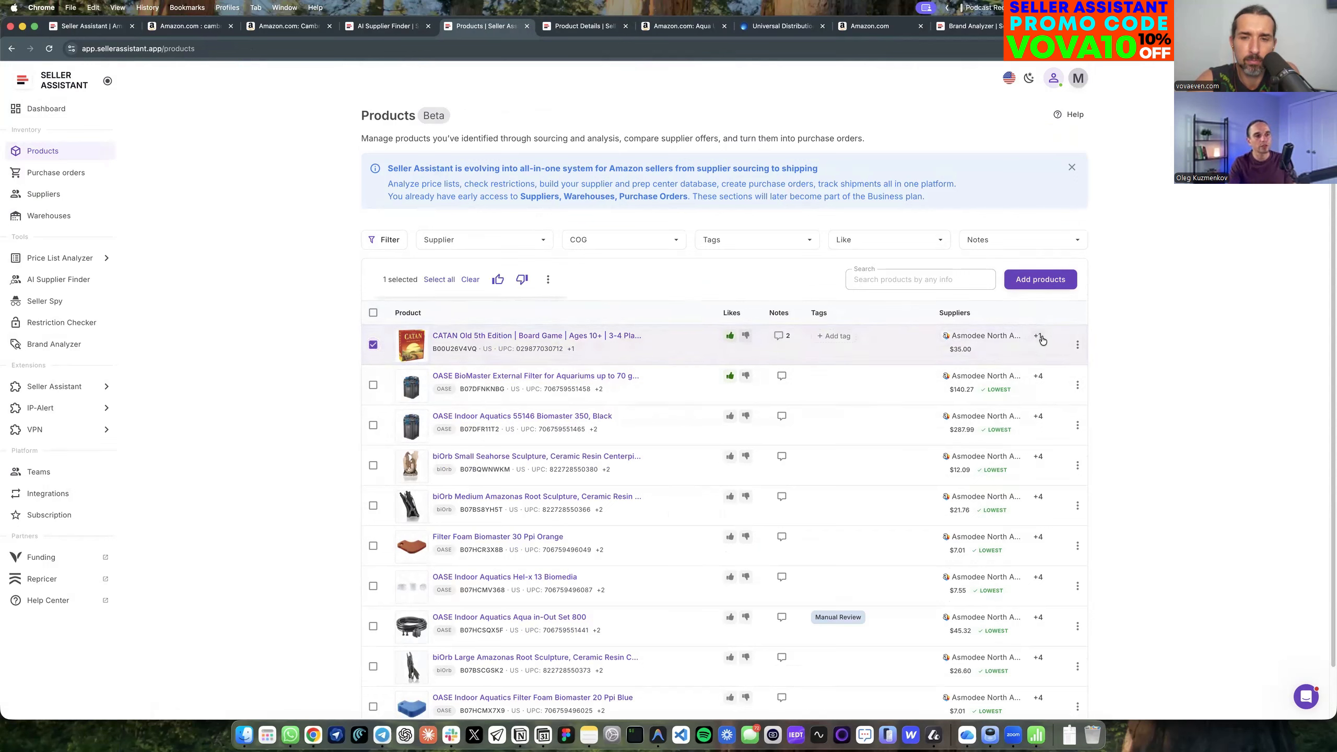
left_click(374, 344)
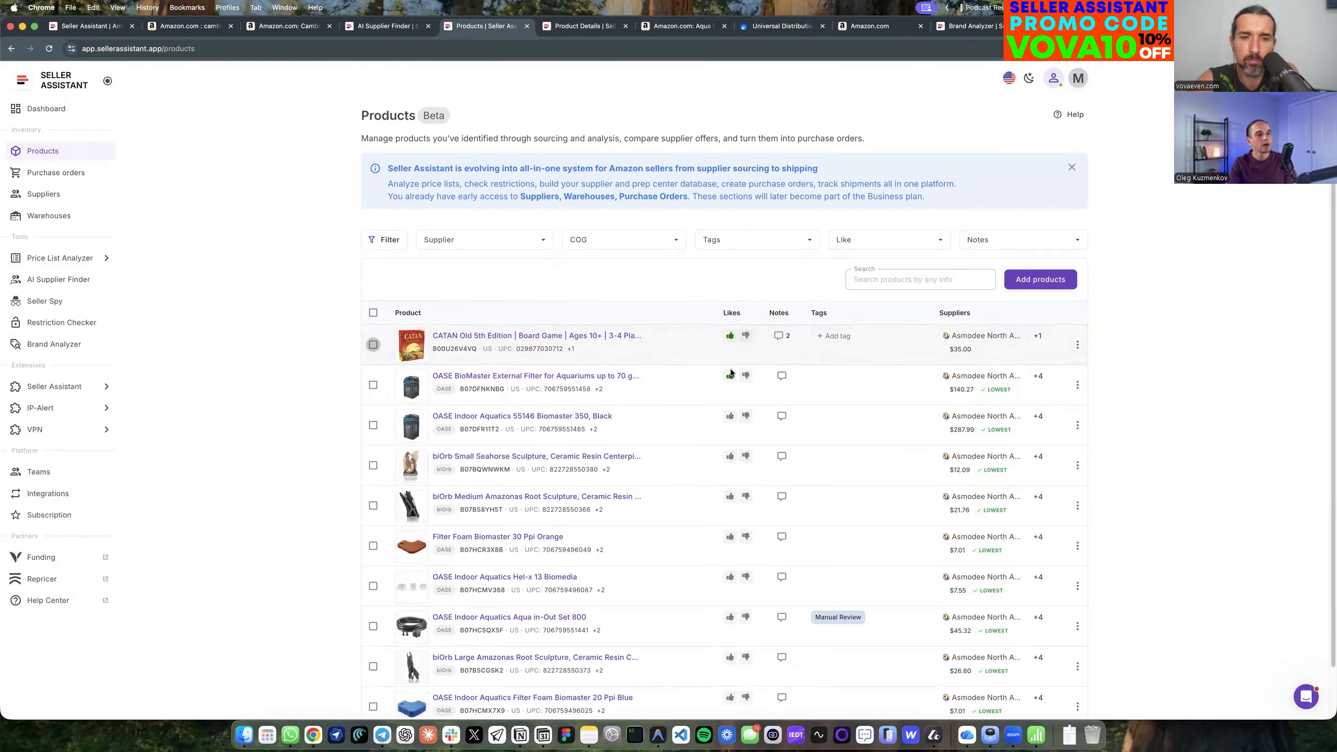
left_click(1038, 337)
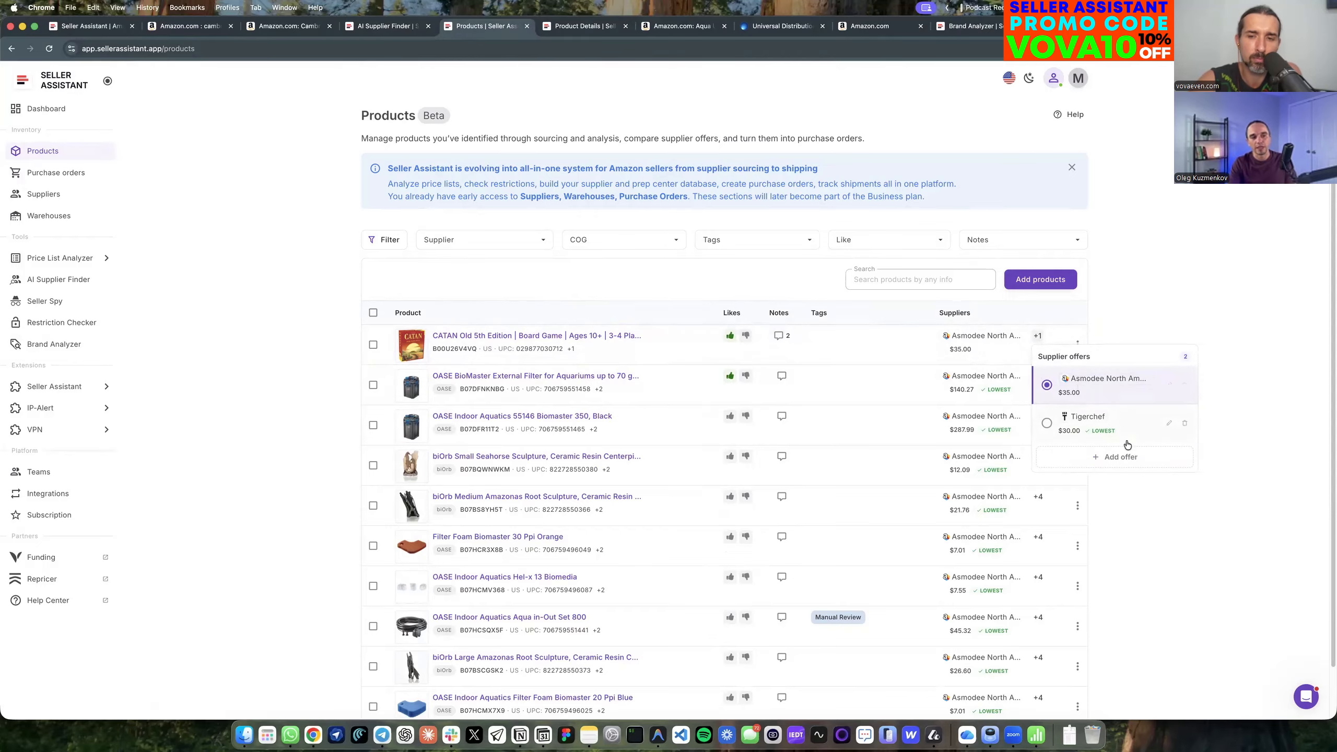
left_click(1167, 302)
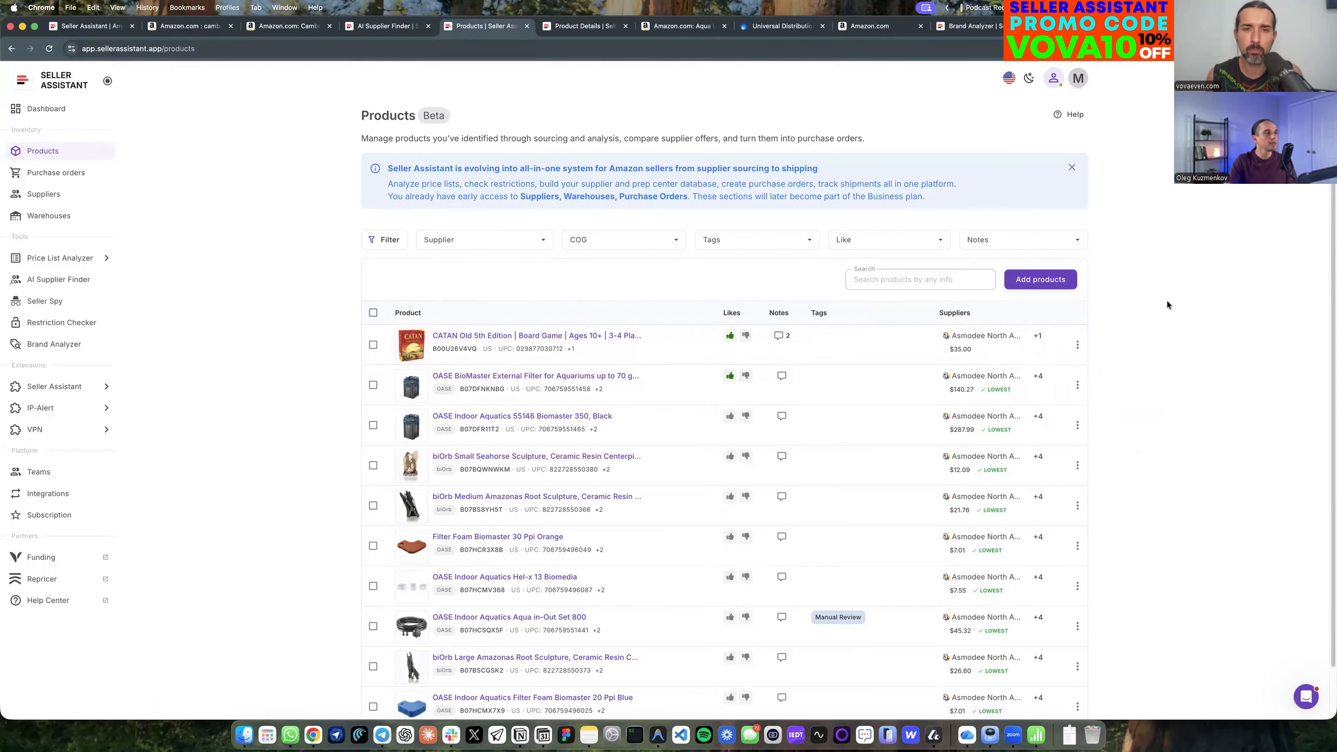
Open the CATAN product and look through its SKUs, FBA Shipments, Purchase Orders, History, Listings and Details sections.
left_click(573, 338)
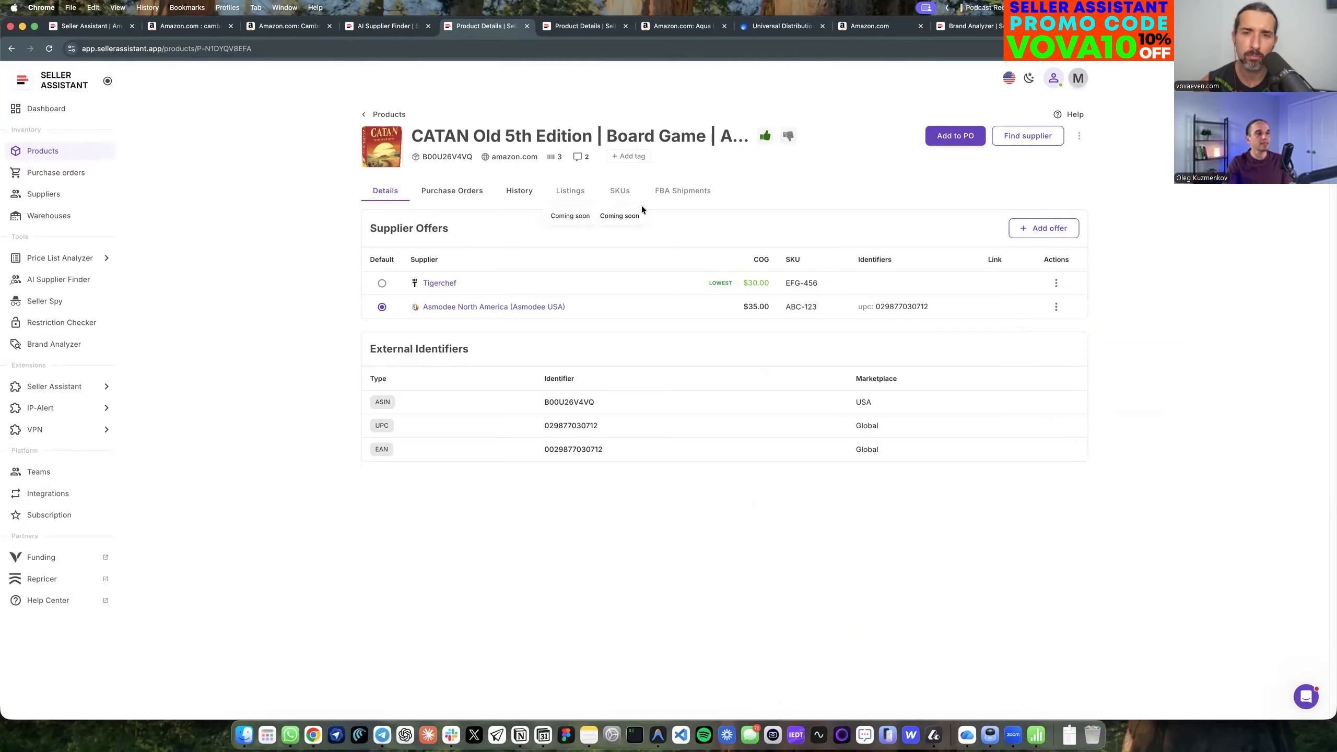
left_click(622, 196)
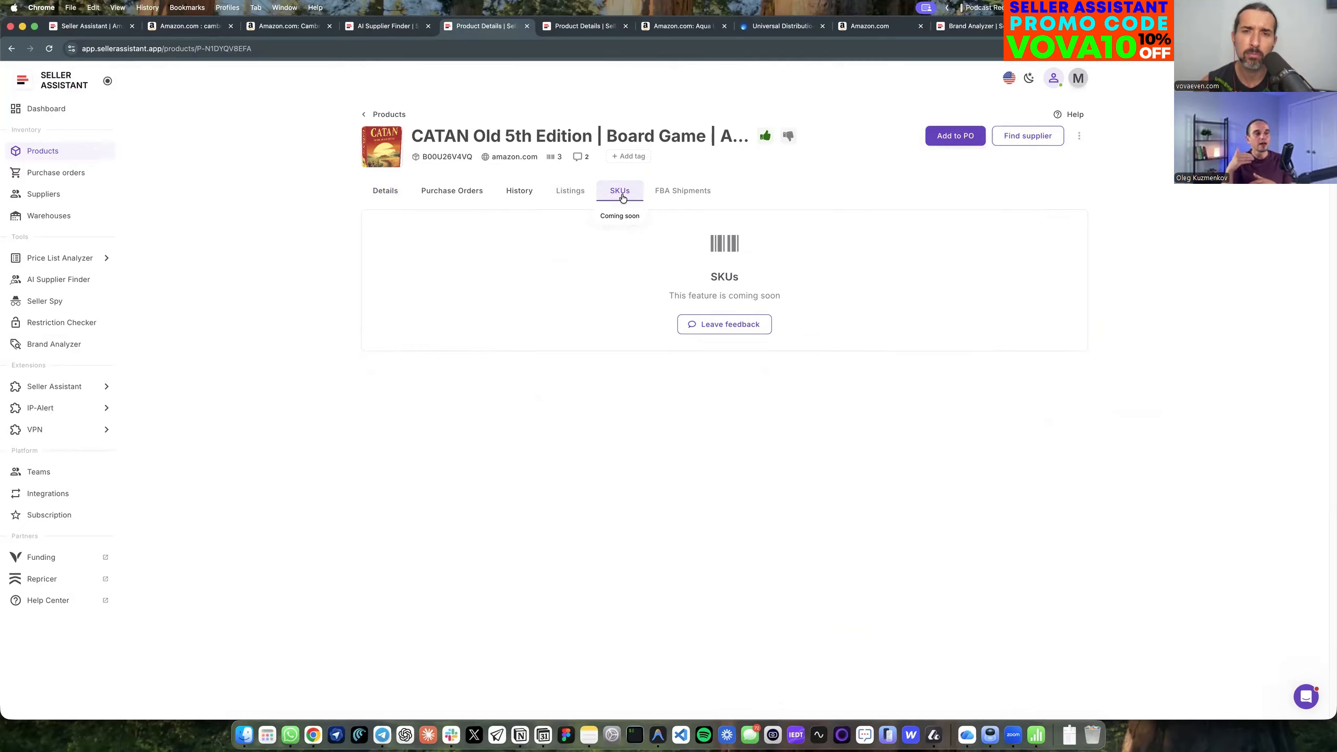
left_click(664, 193)
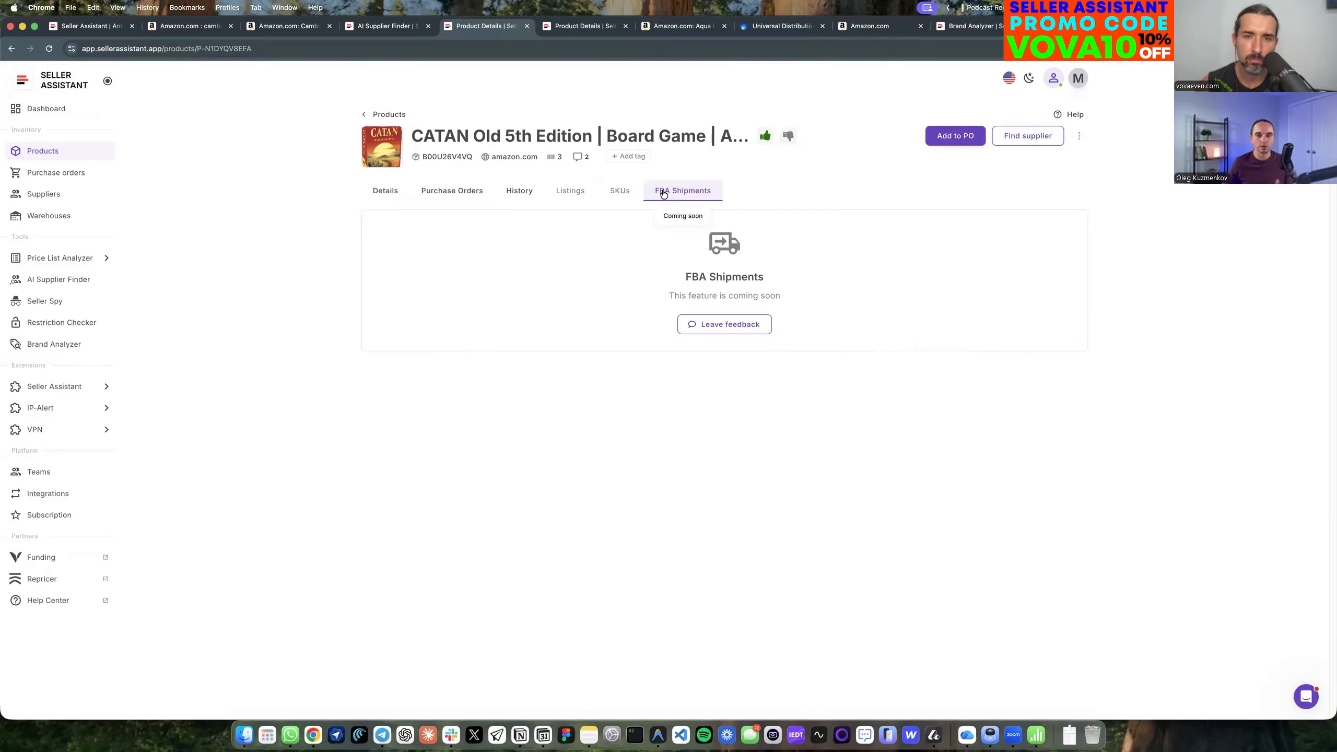
left_click(553, 194)
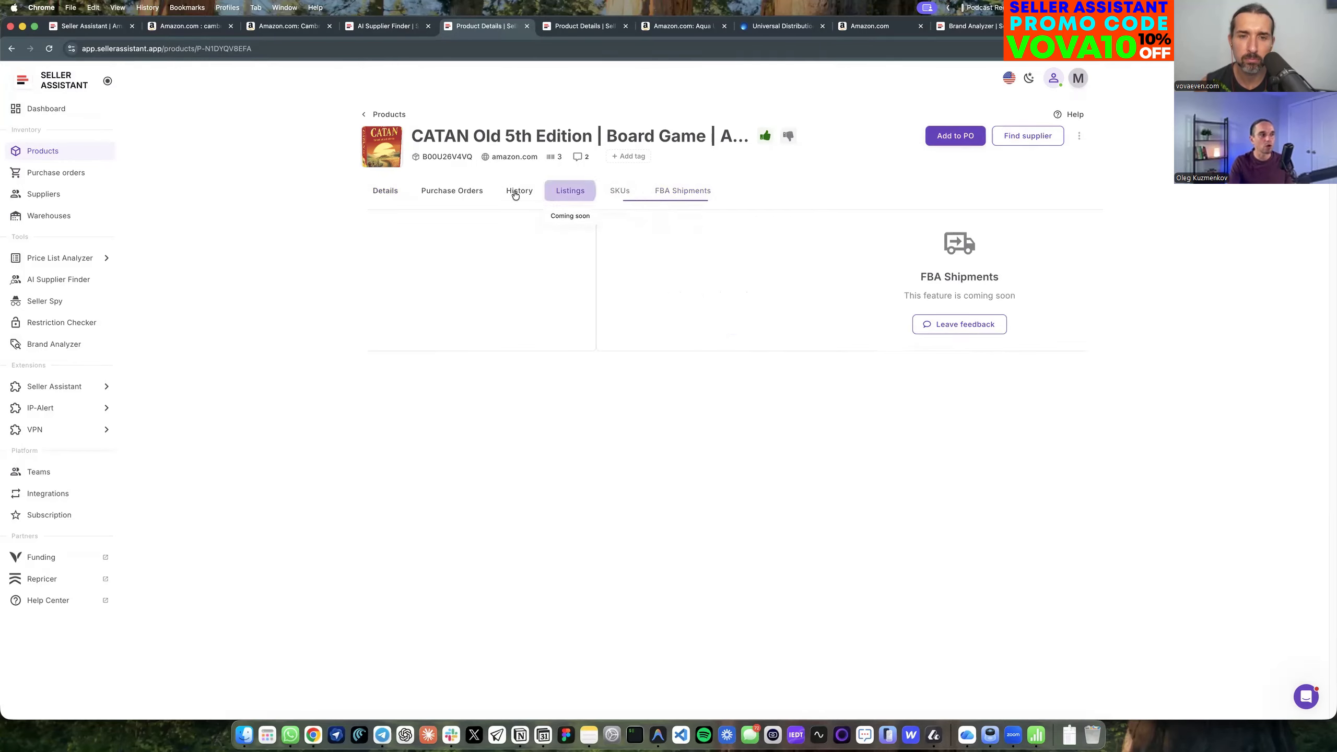
left_click(445, 193)
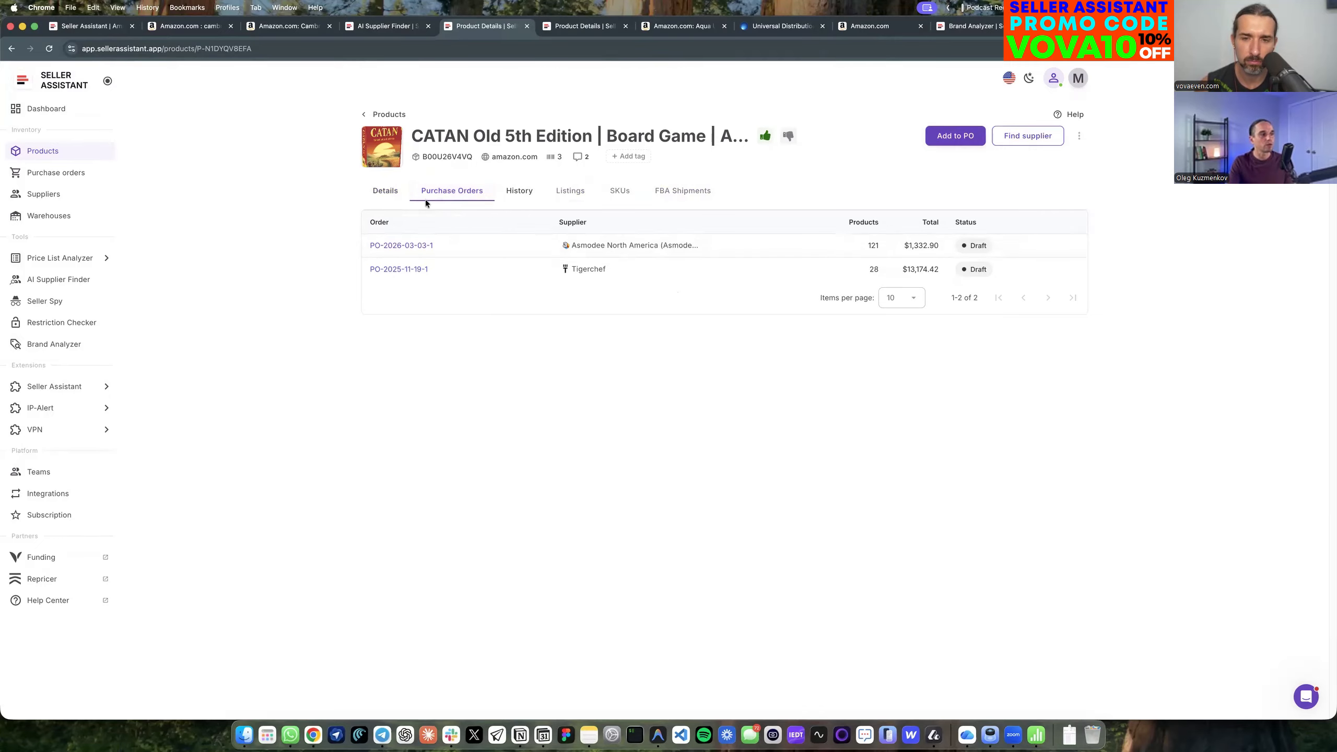
left_click(518, 194)
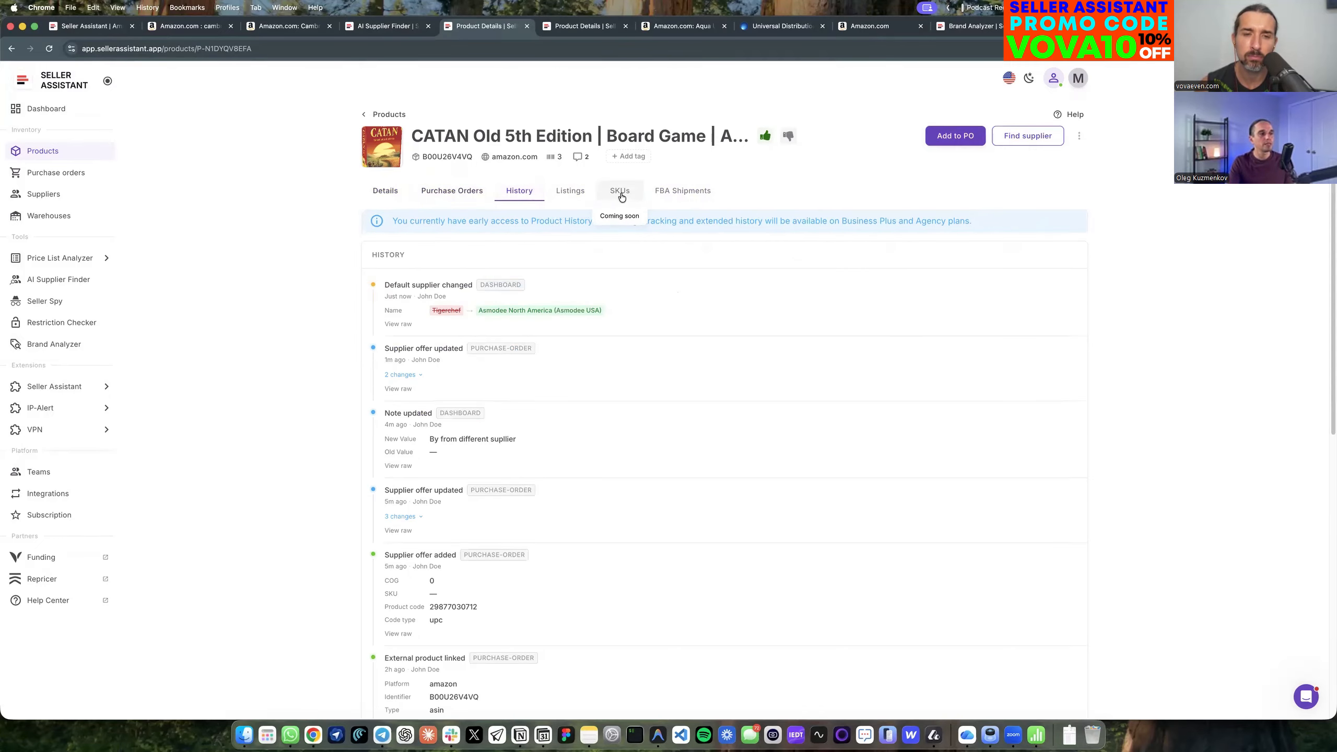
left_click(561, 195)
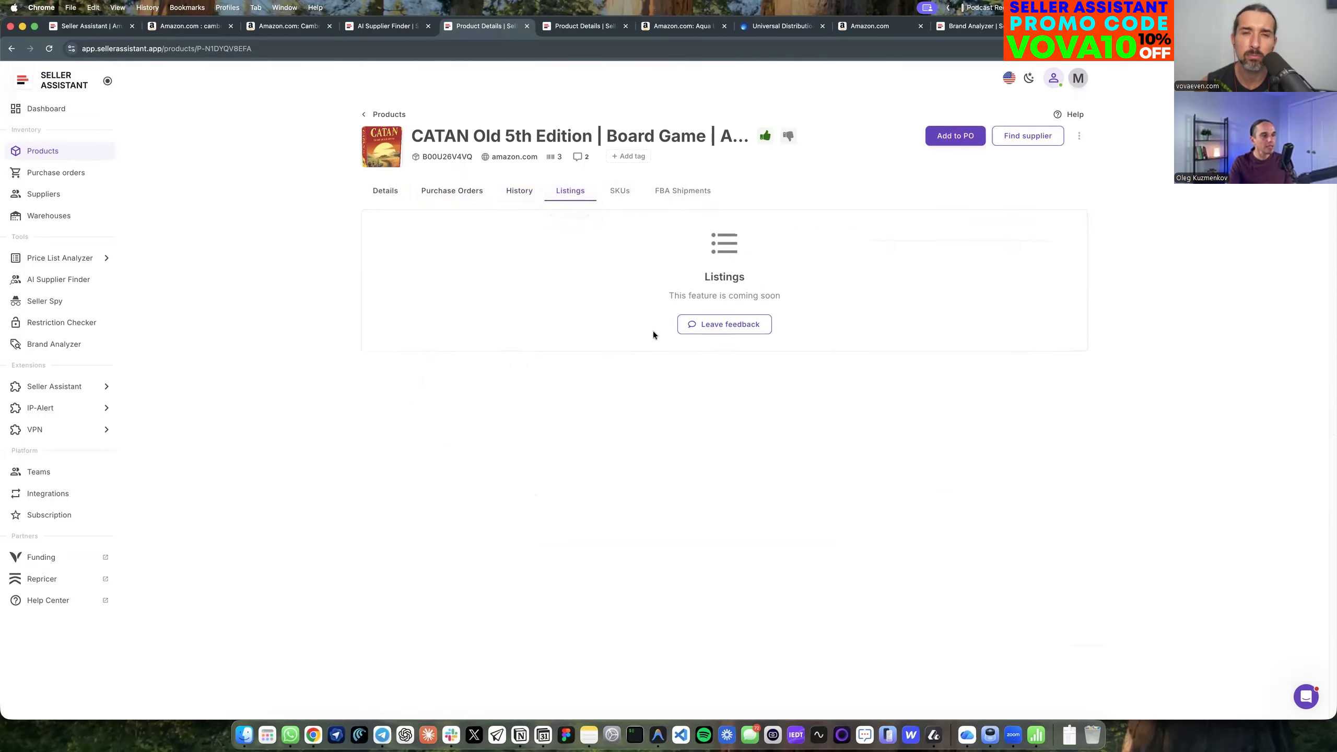
left_click(384, 191)
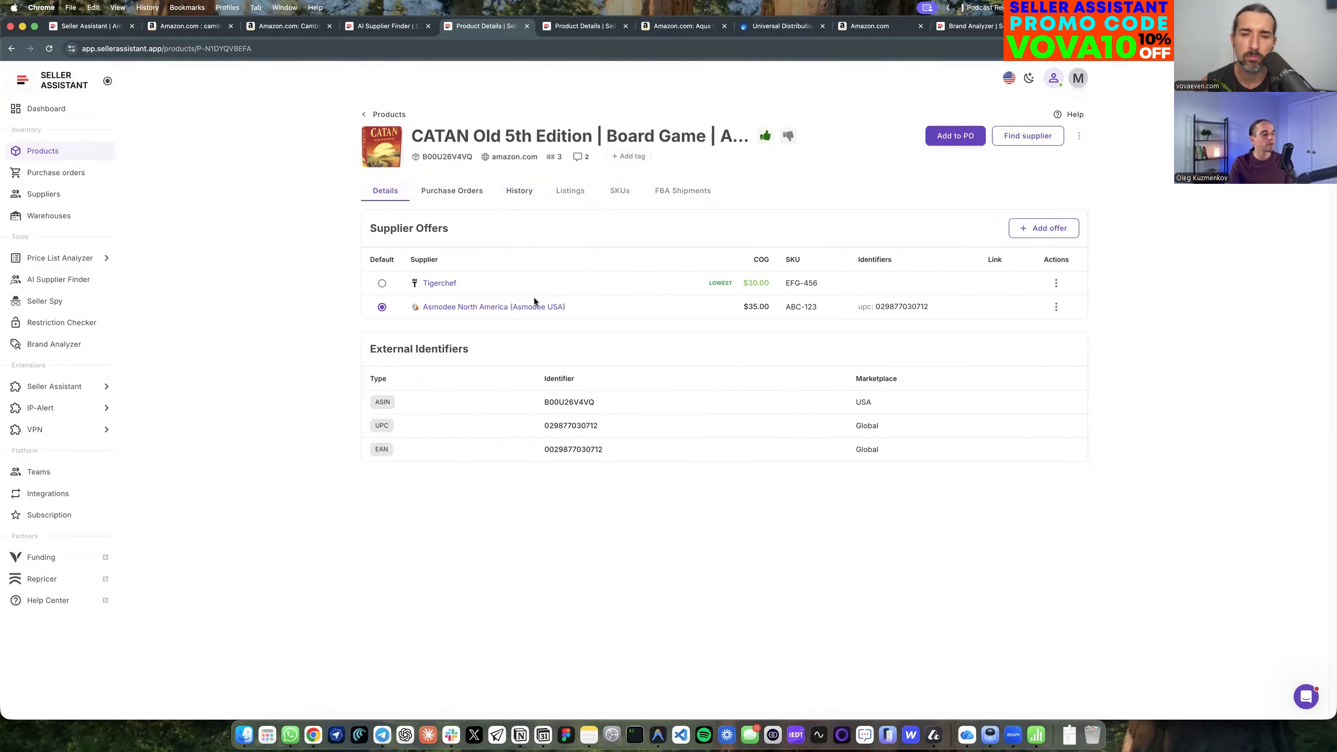
Open purchase order PO-2026-03-03-1 from the CATAN product's orders and set its ship costs to $100.
left_click(463, 191)
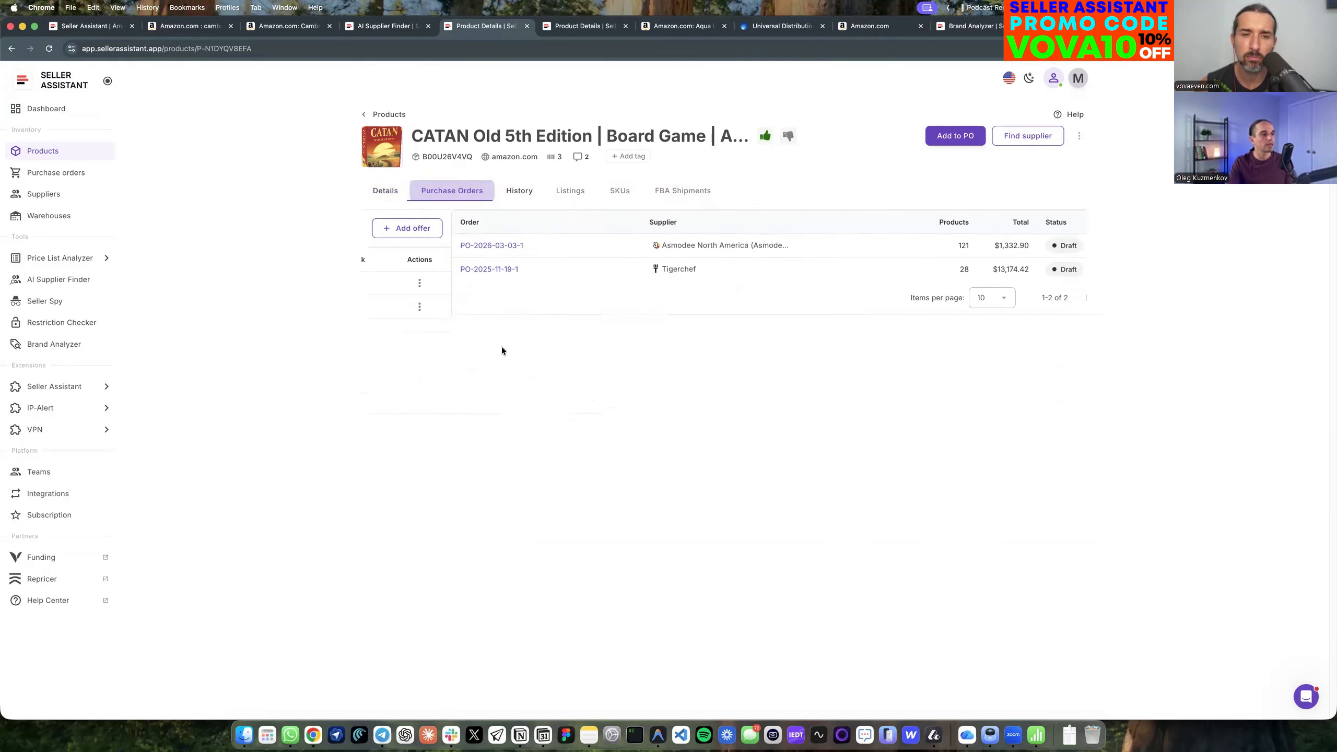
left_click(416, 247)
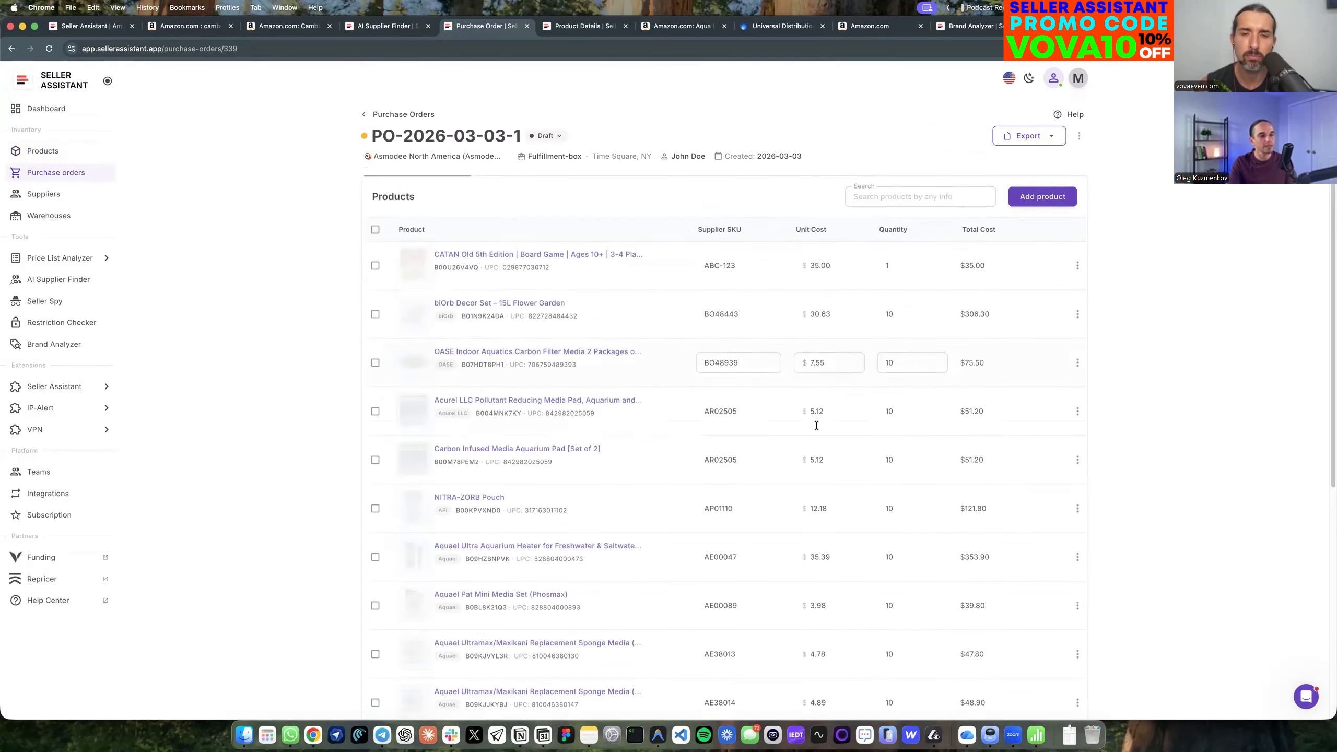
scroll(970, 487, "down", 10)
scroll(363, 139, "up", 10)
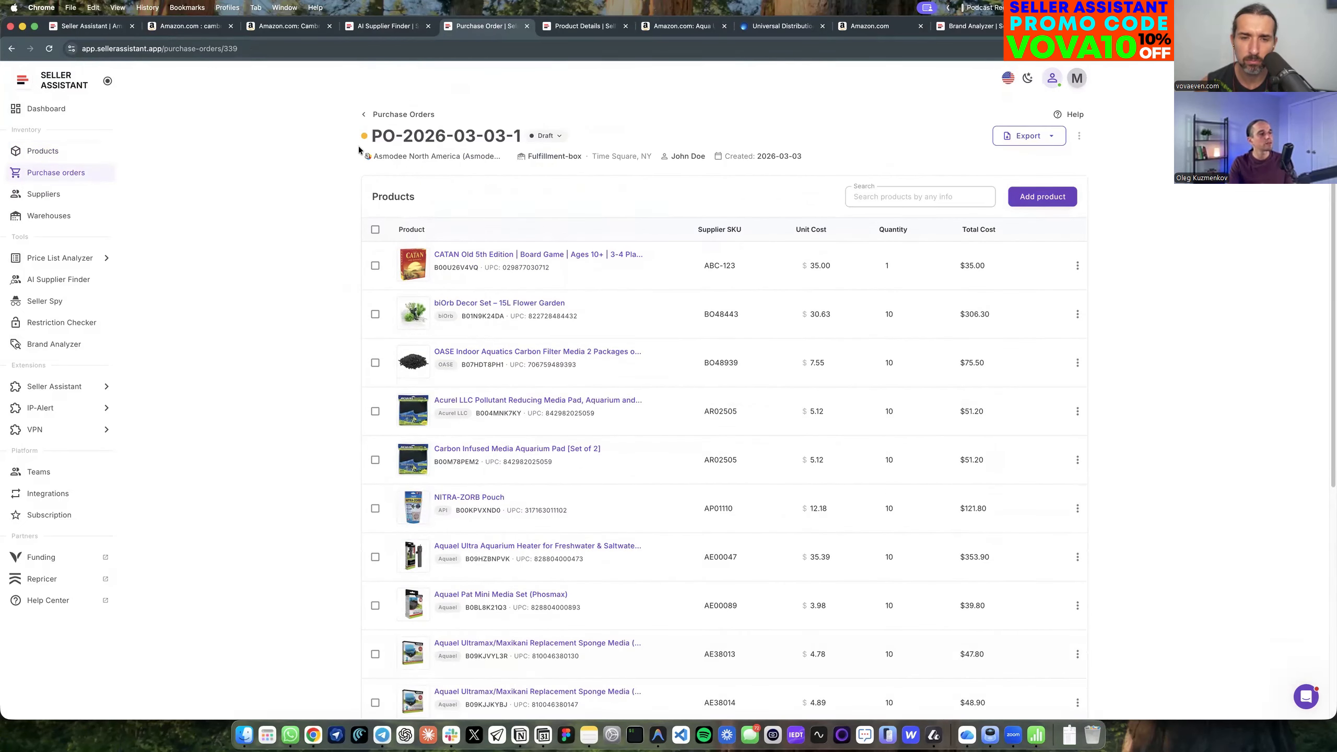
scroll(795, 409, "down", 10)
left_click(1047, 656)
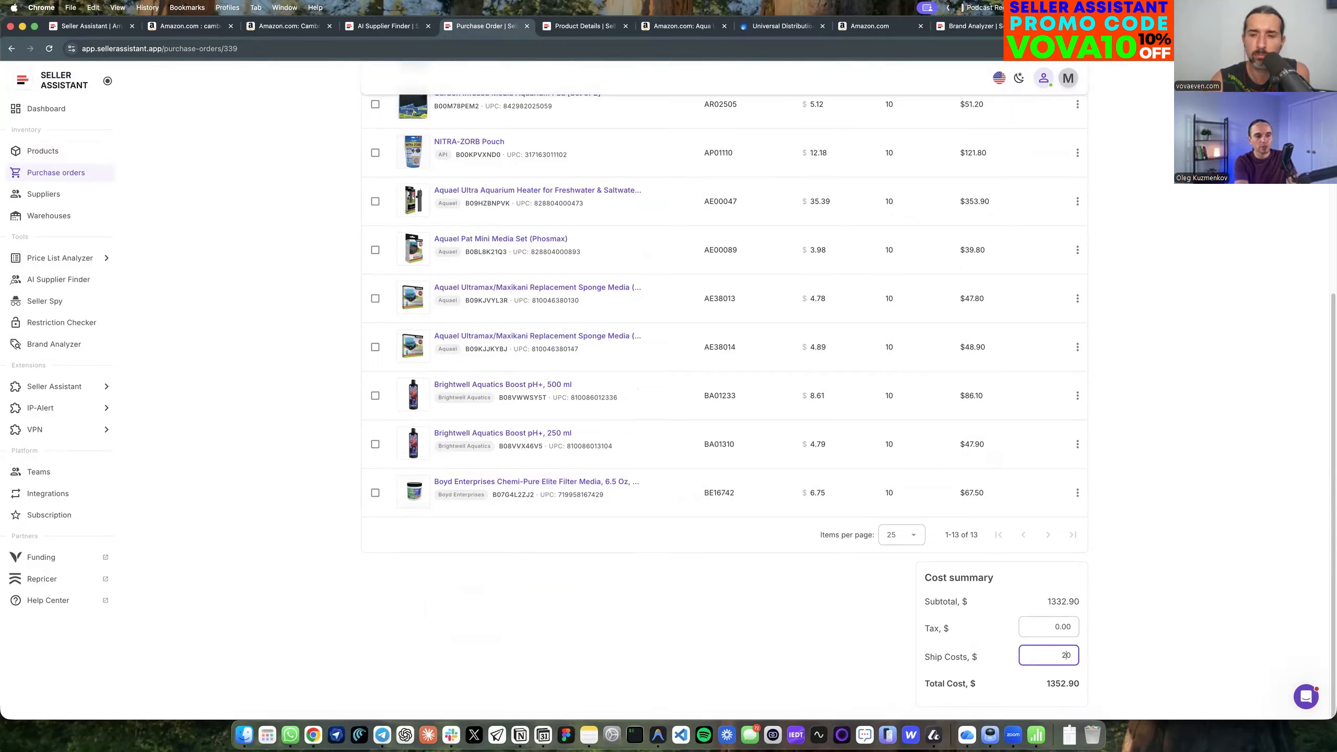
type("20")
key("BackSpace")
key("BackSpace")
type("100")
key("BackSpace")
left_click(1263, 604)
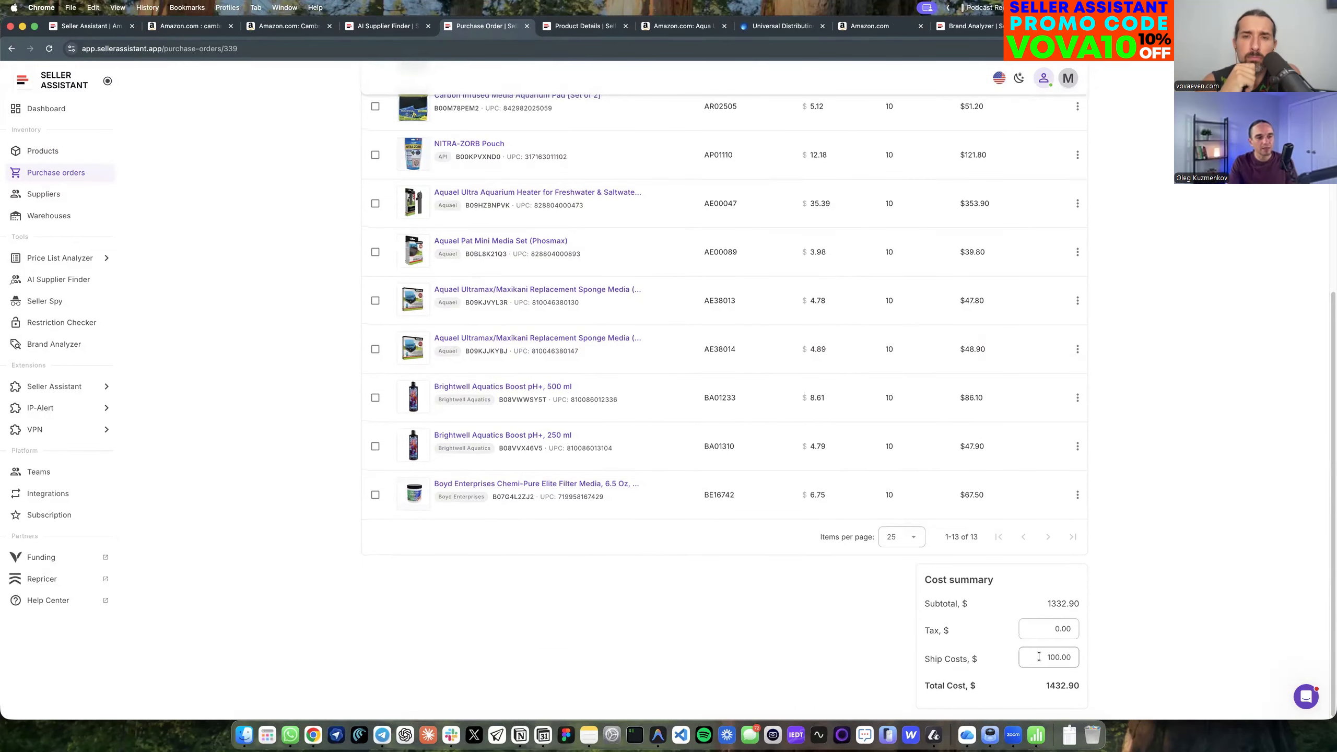
Examine CATAN's unit cost alongside the order's cost summary, and go to the dashboard.
scroll(1048, 648, "up", 3)
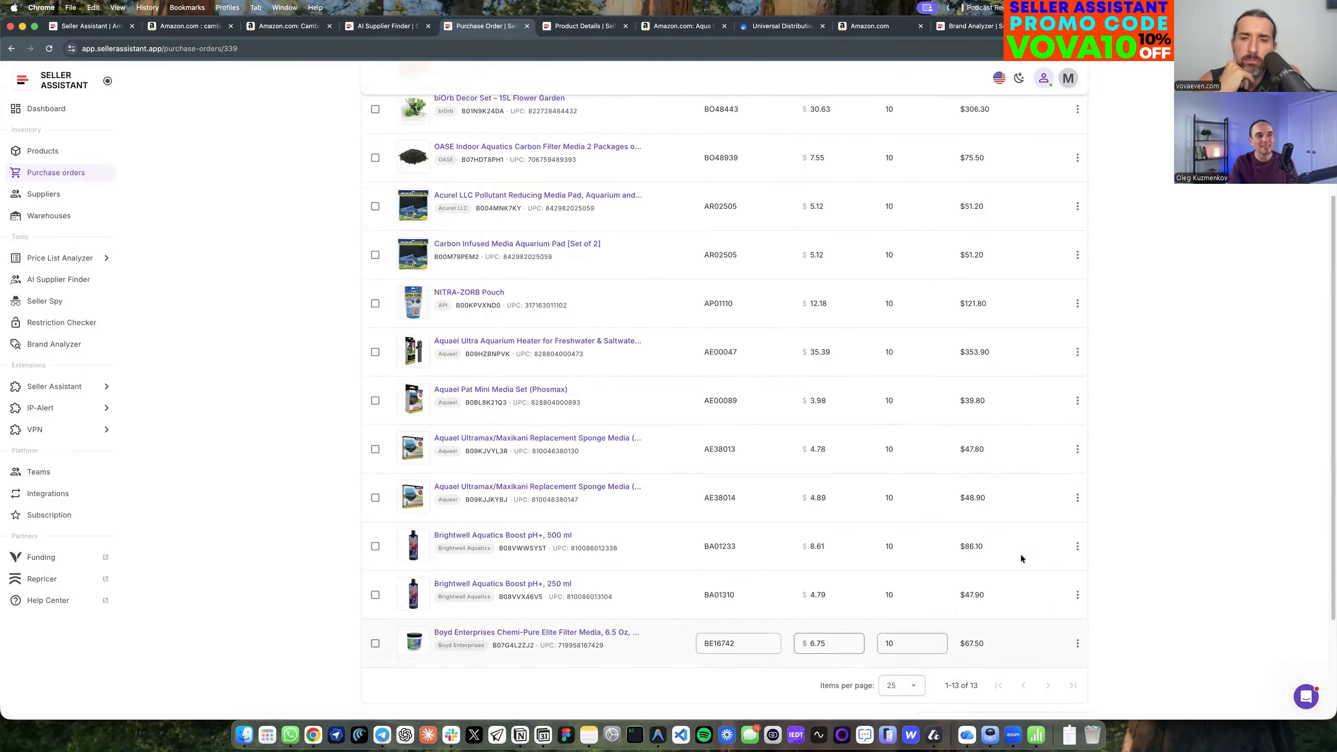
scroll(1021, 555, "up", 4)
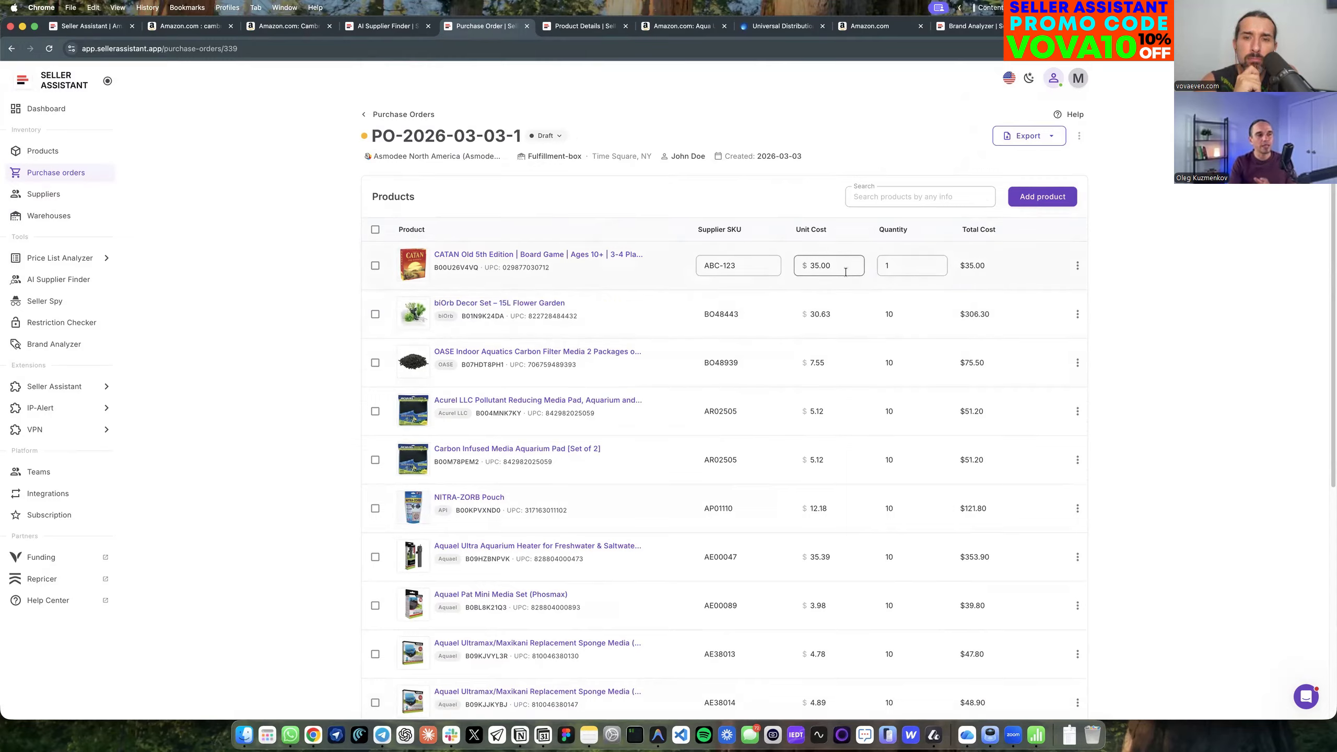
left_click_drag(844, 271, 792, 266)
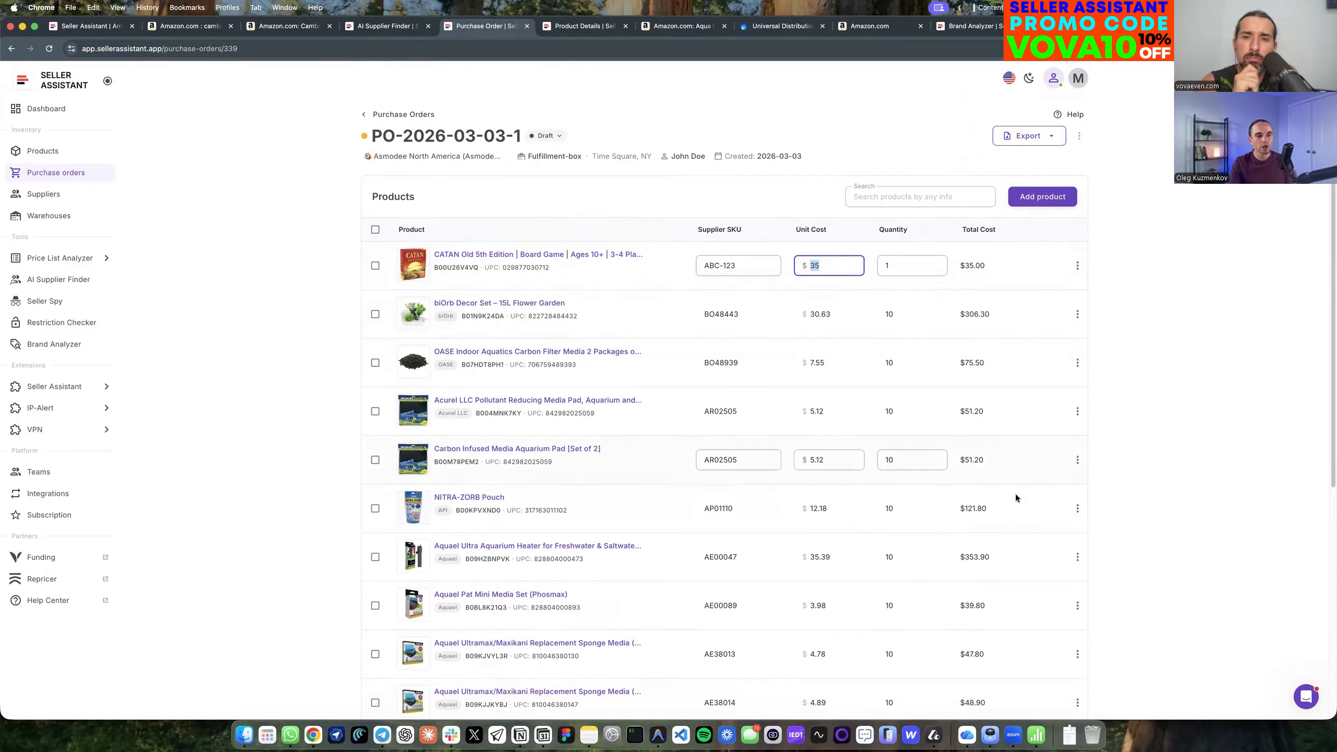
scroll(1016, 494, "down", 7)
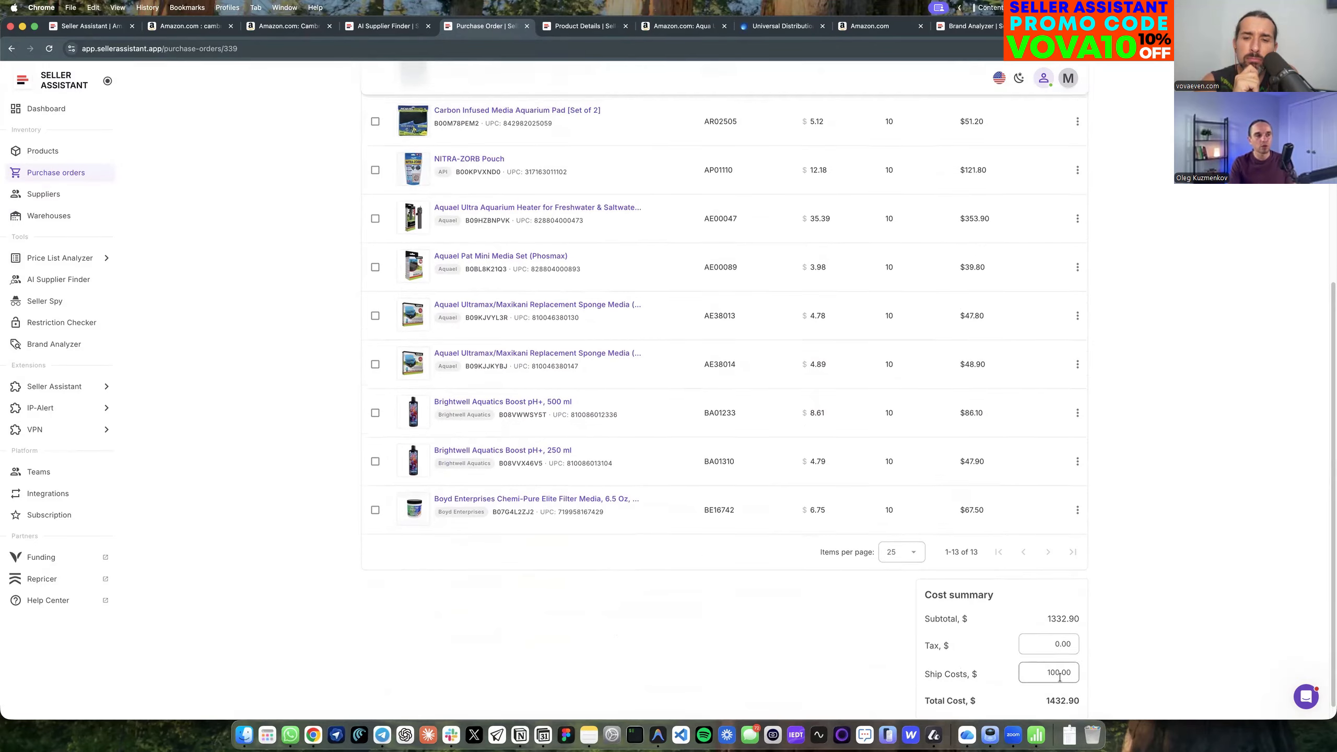
scroll(1083, 659, "up", 7)
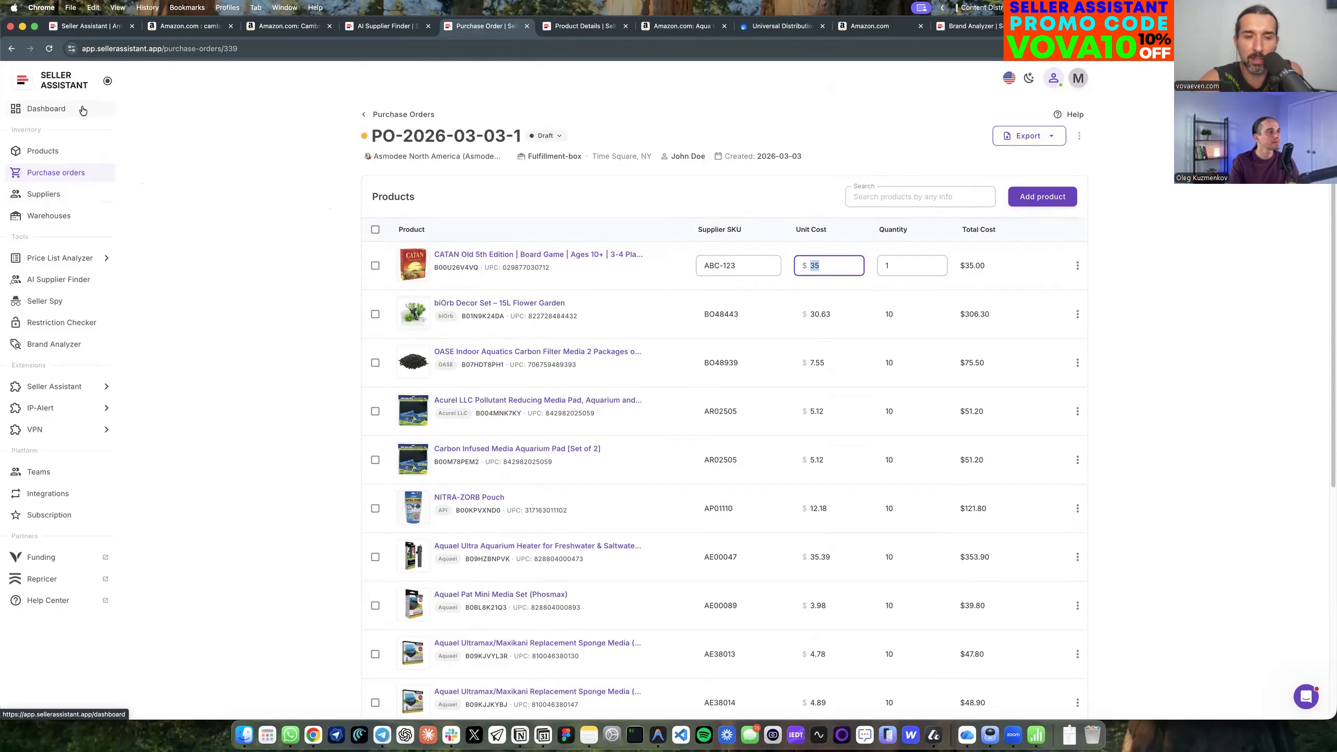
left_click(55, 111)
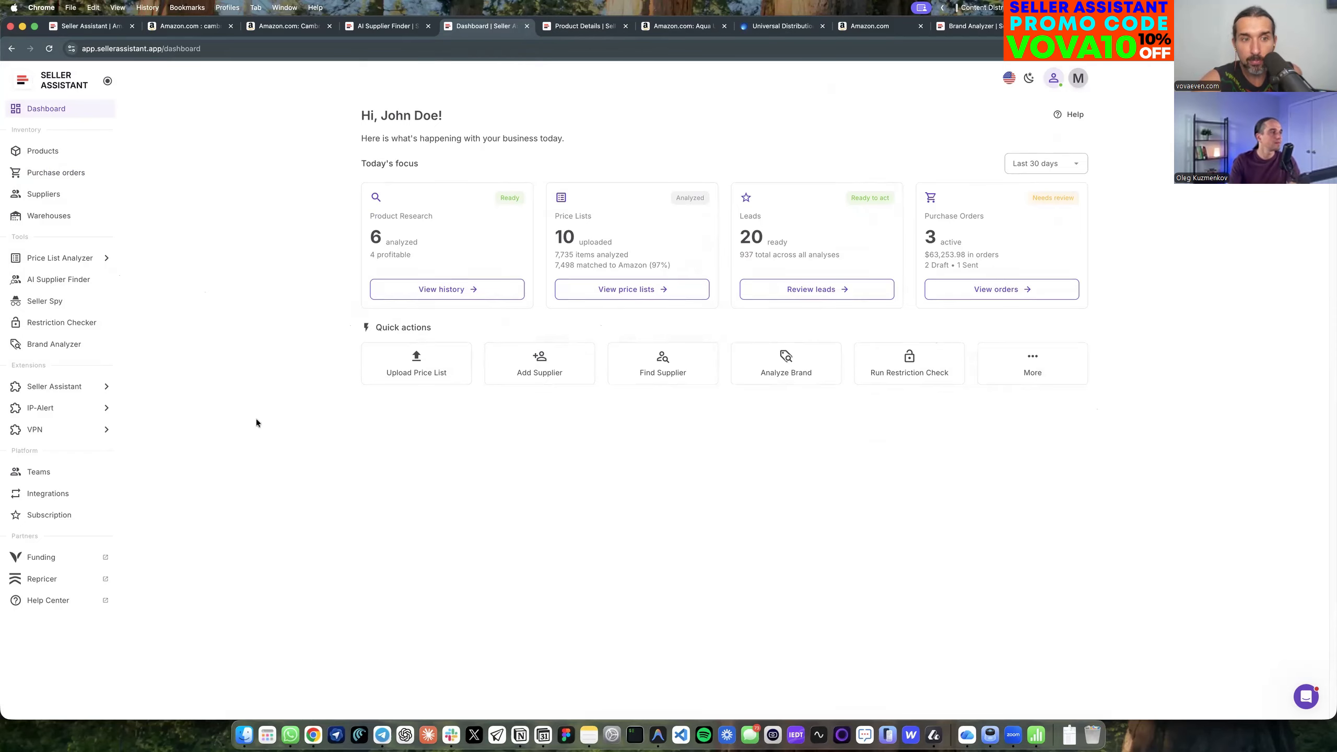
Look over the newest Asmodee price list, pricelist_759_2_tricky row, check the product list, and reopen that price list.
left_click(62, 259)
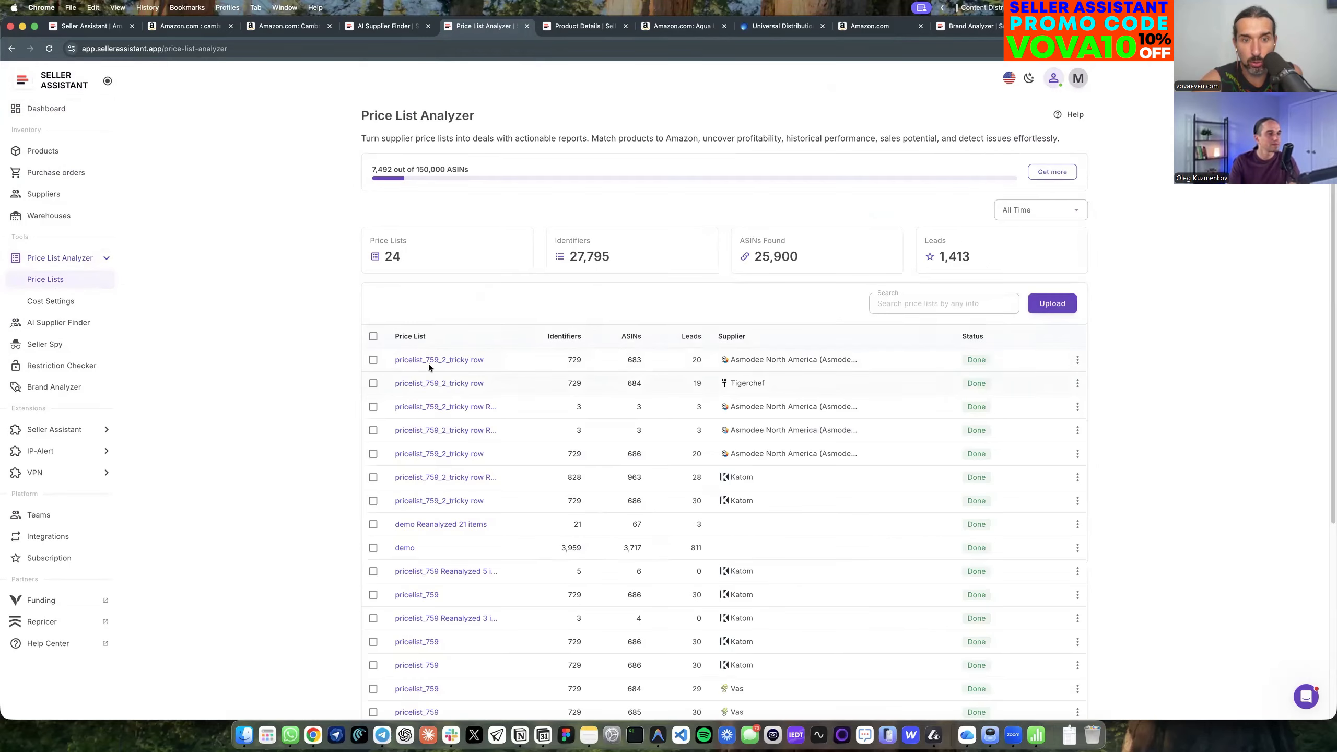
left_click(426, 360)
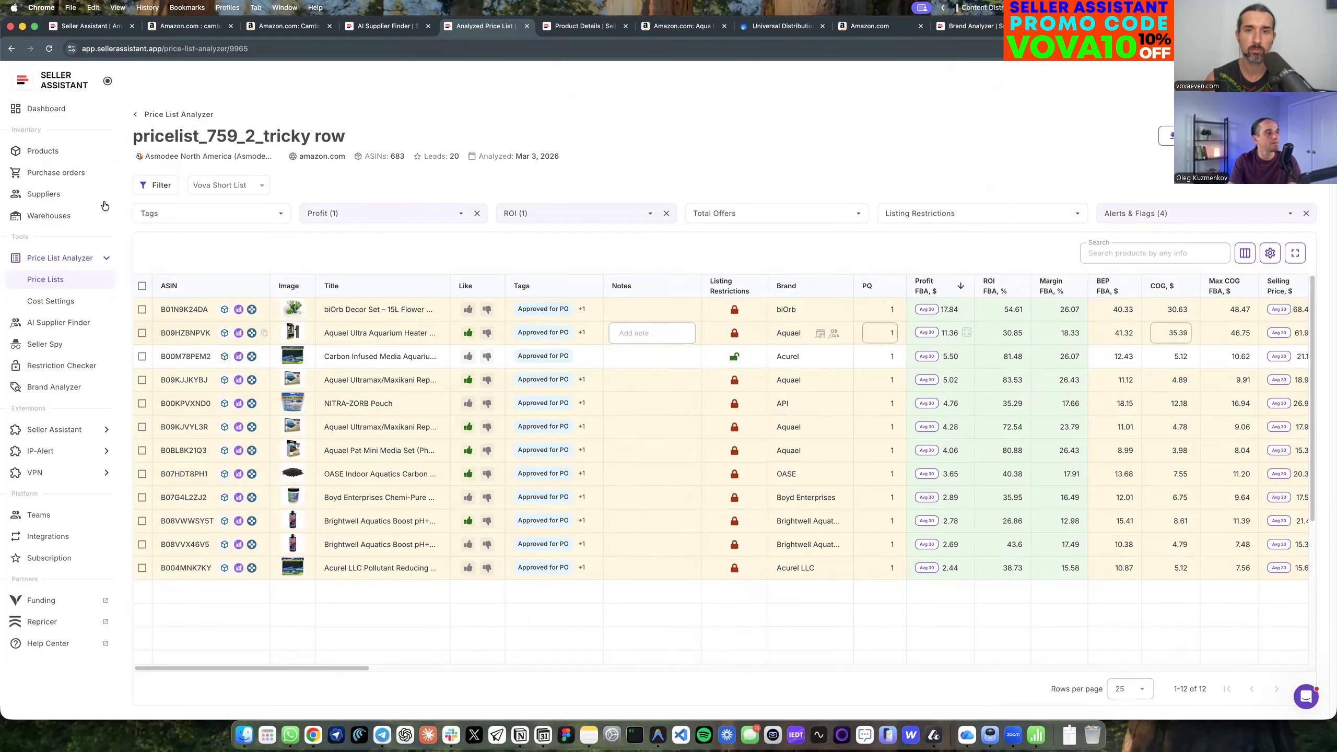
left_click(43, 150)
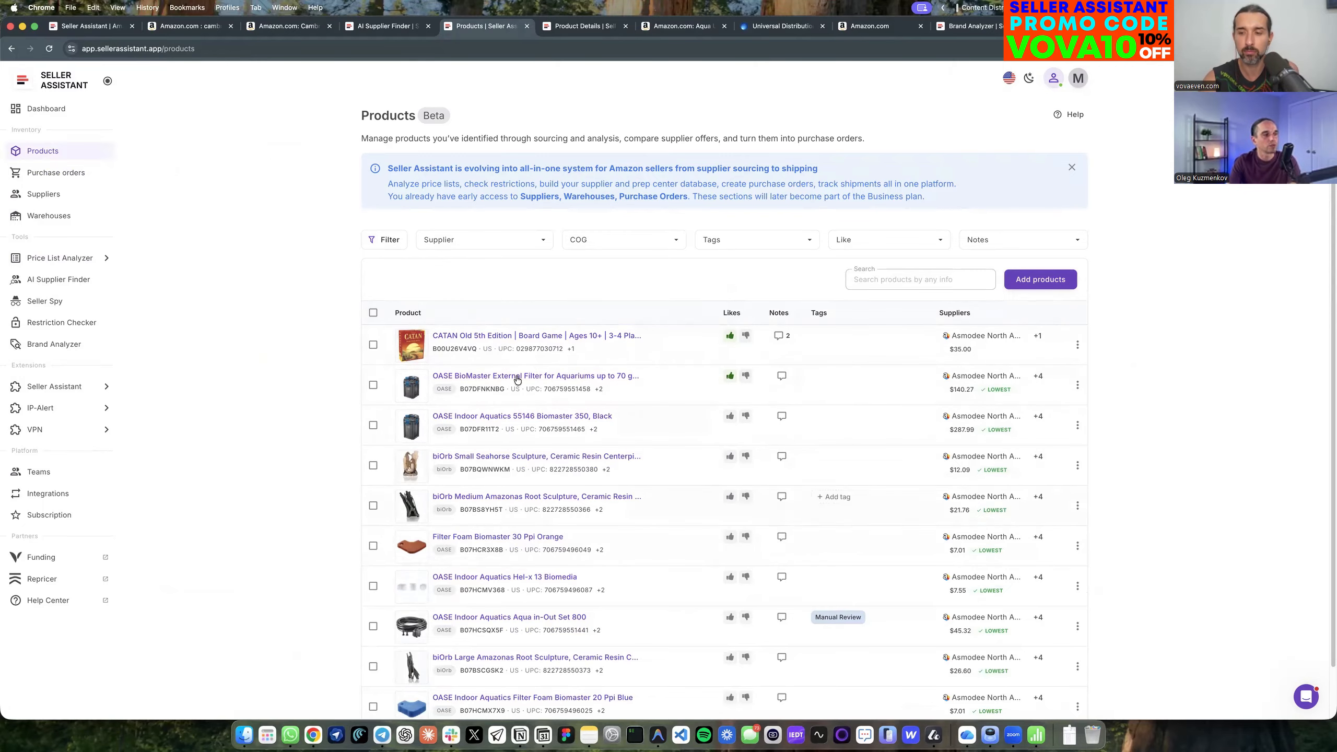
left_click(59, 258)
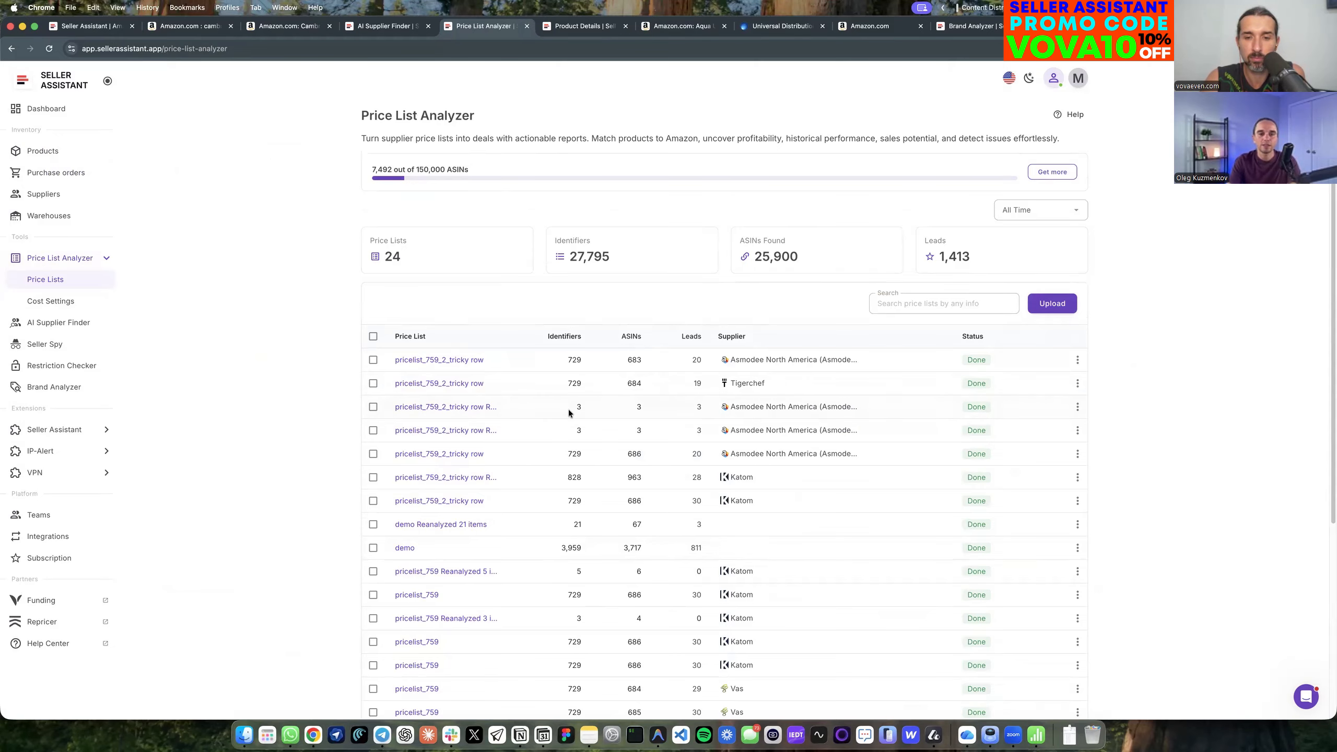
left_click(442, 362)
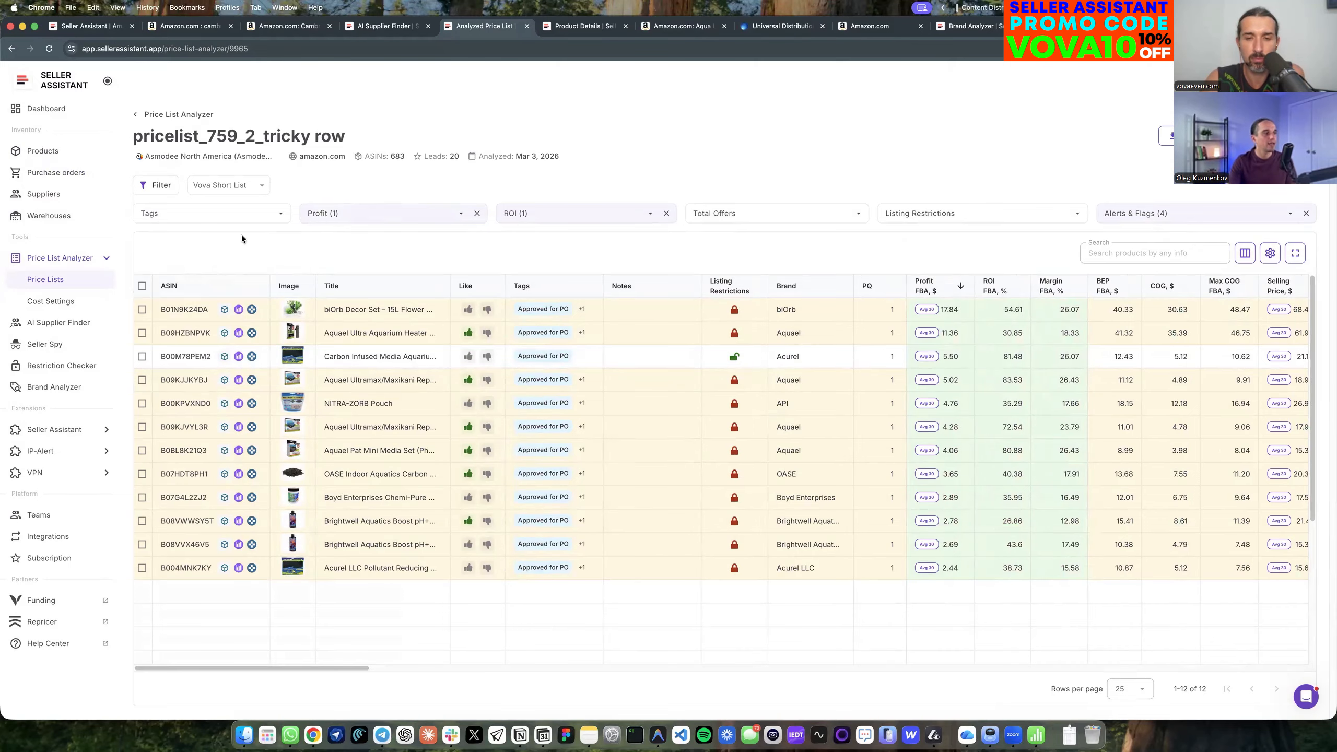
left_click(43, 158)
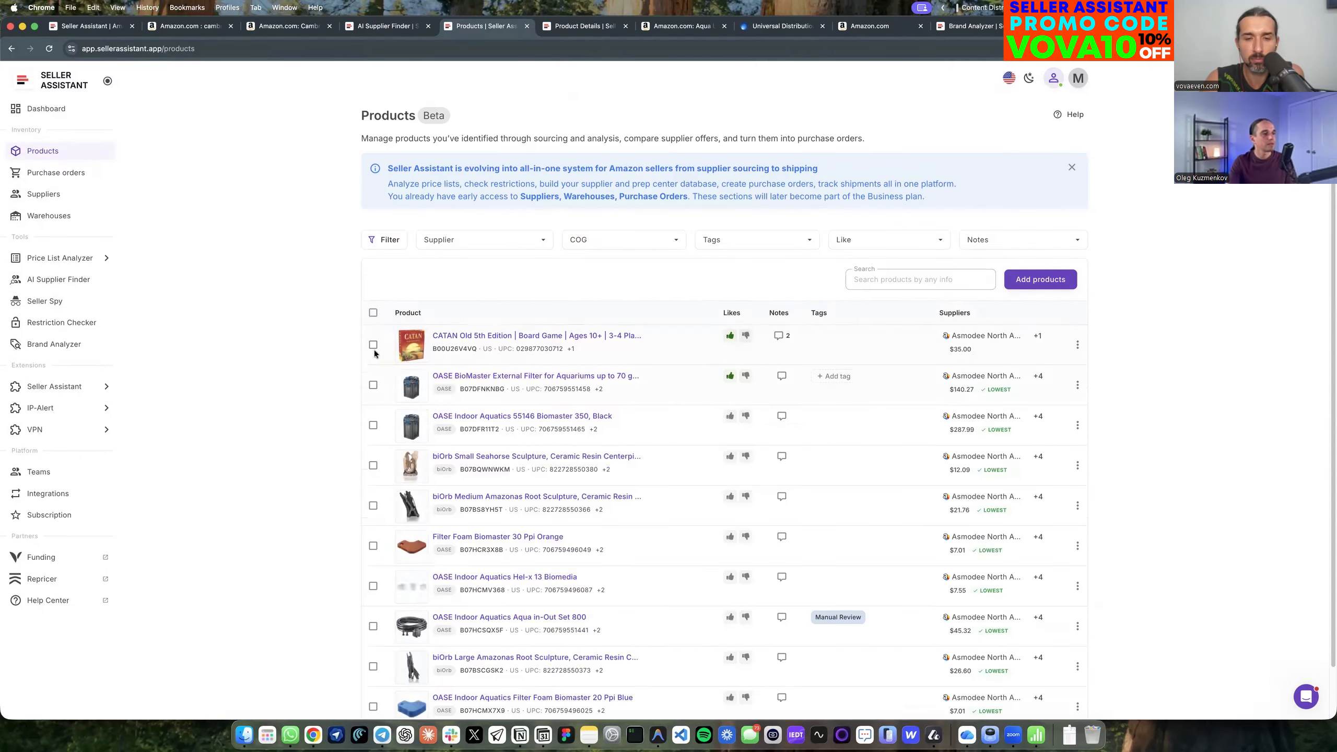
left_click(374, 385)
left_click(373, 425)
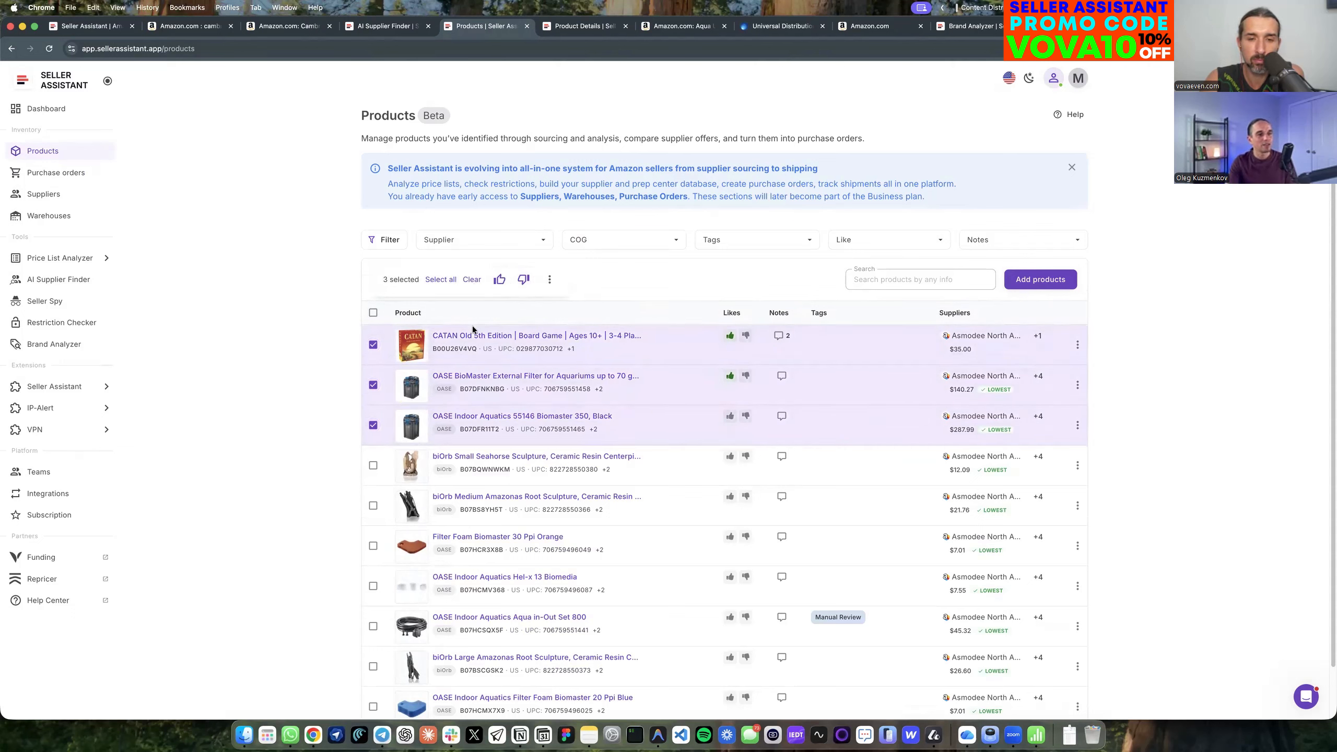
left_click(373, 345)
left_click(373, 385)
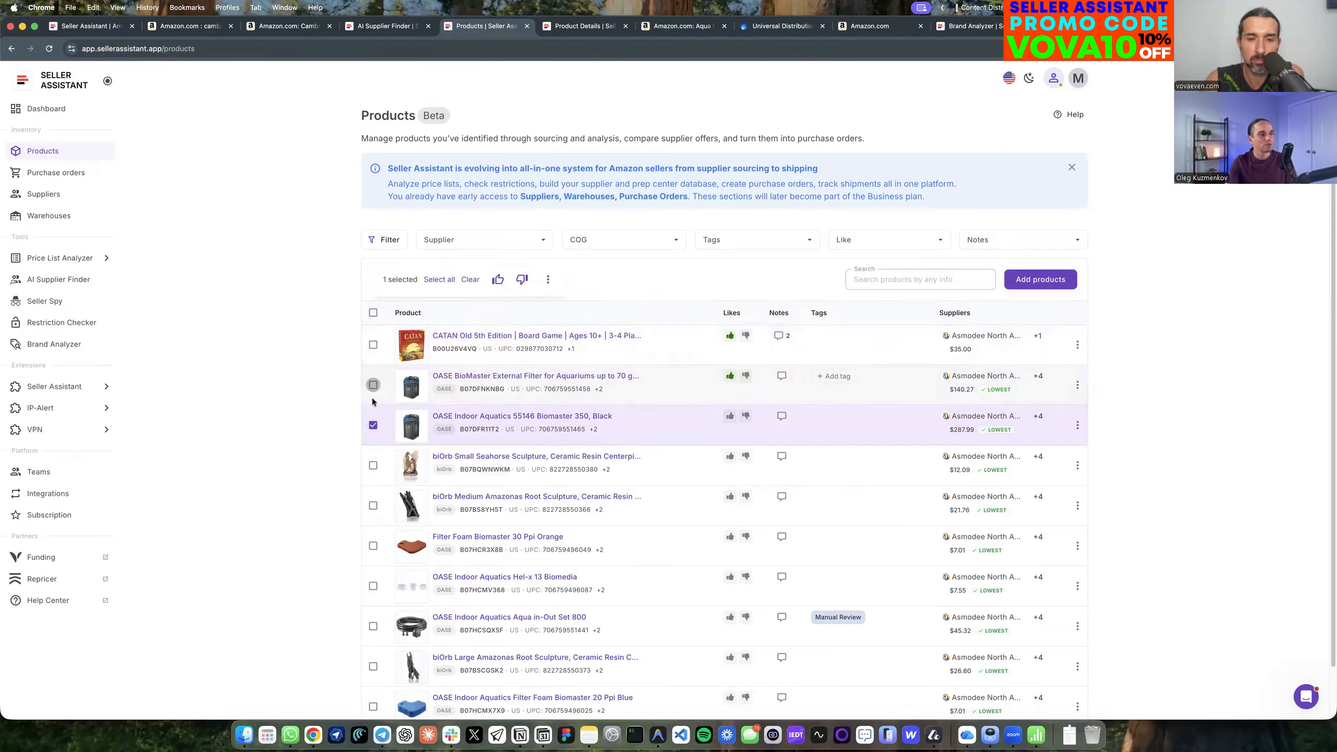
left_click(372, 425)
In the newest Asmodee price list, pricelist_759_2_tricky row, set the biOrb Decor Set's COG to $31.63.
left_click(66, 259)
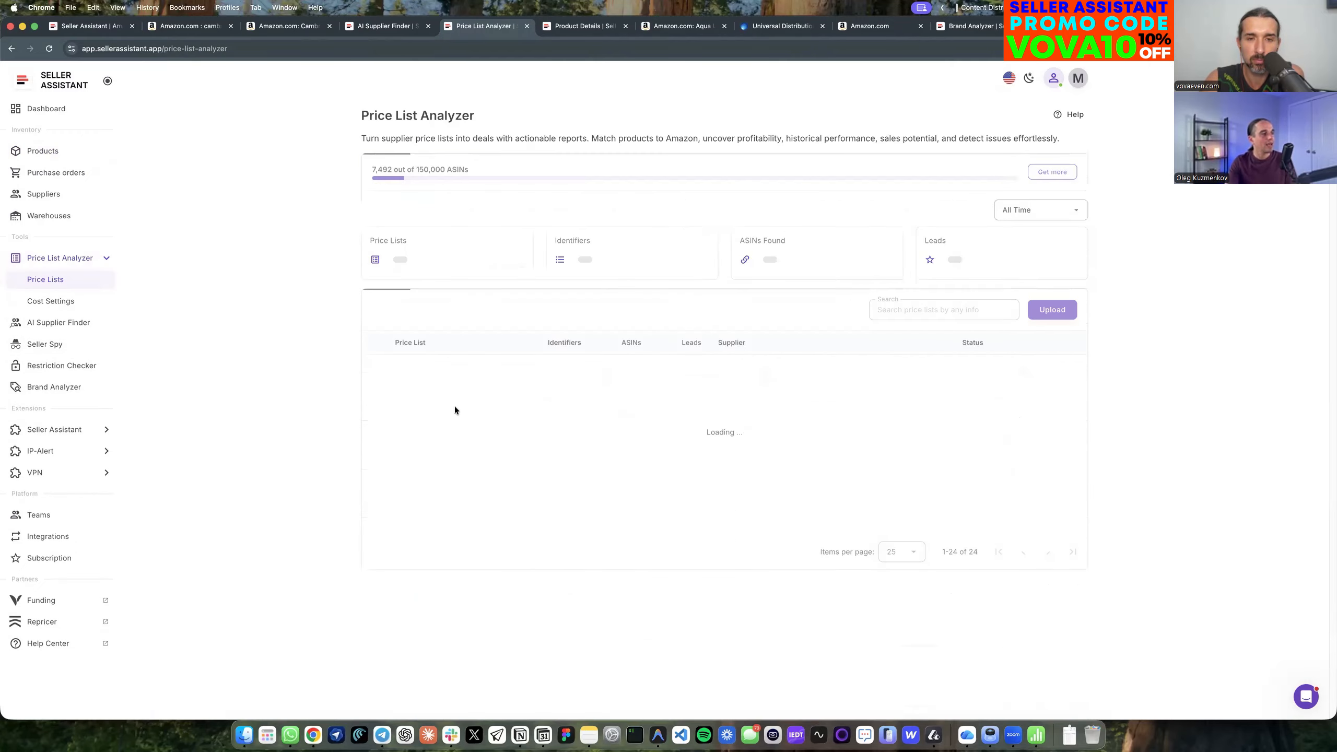
left_click(436, 361)
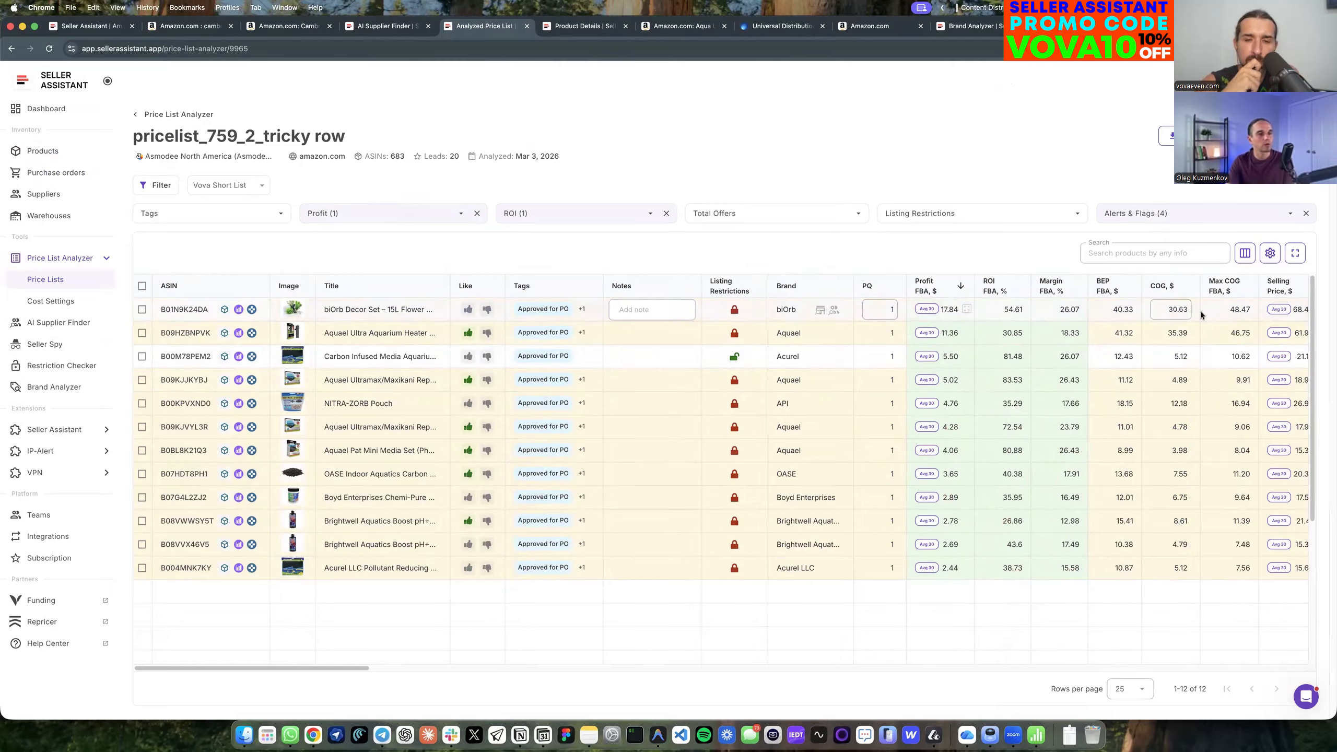
left_click(1178, 311)
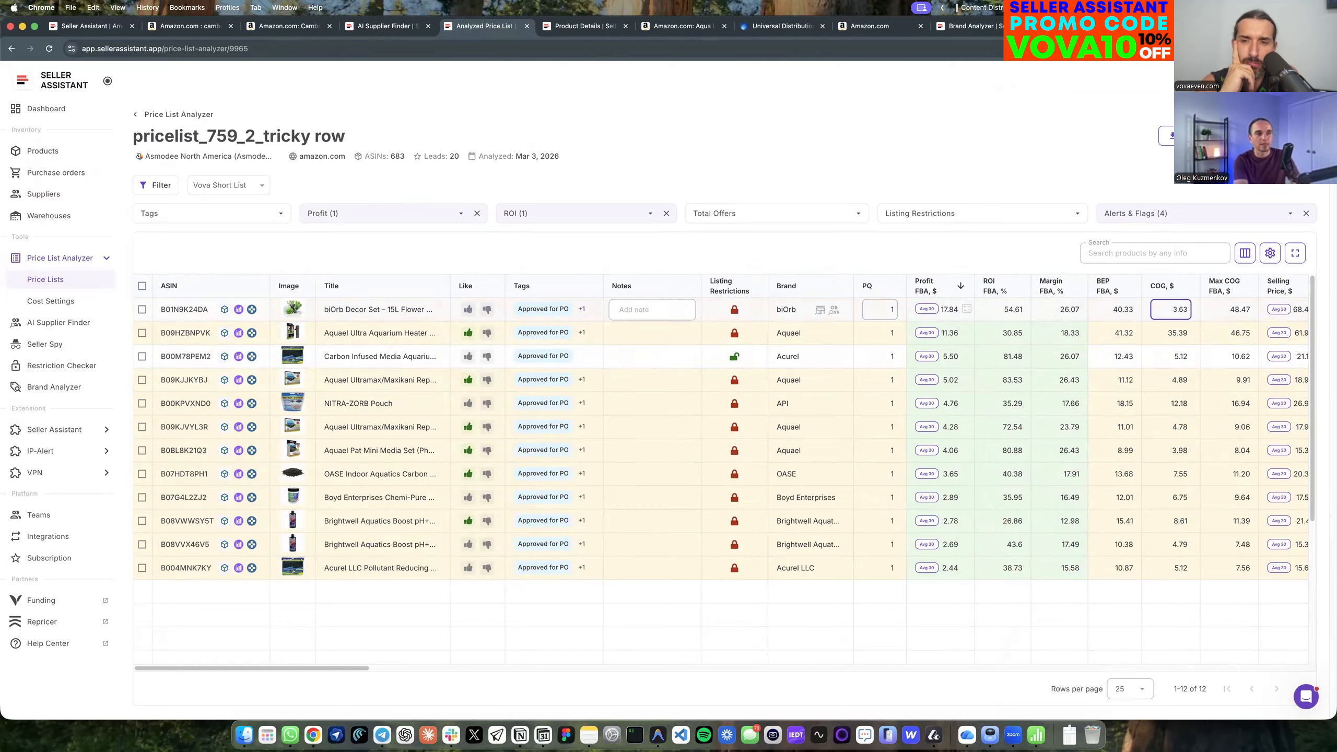
key("Return")
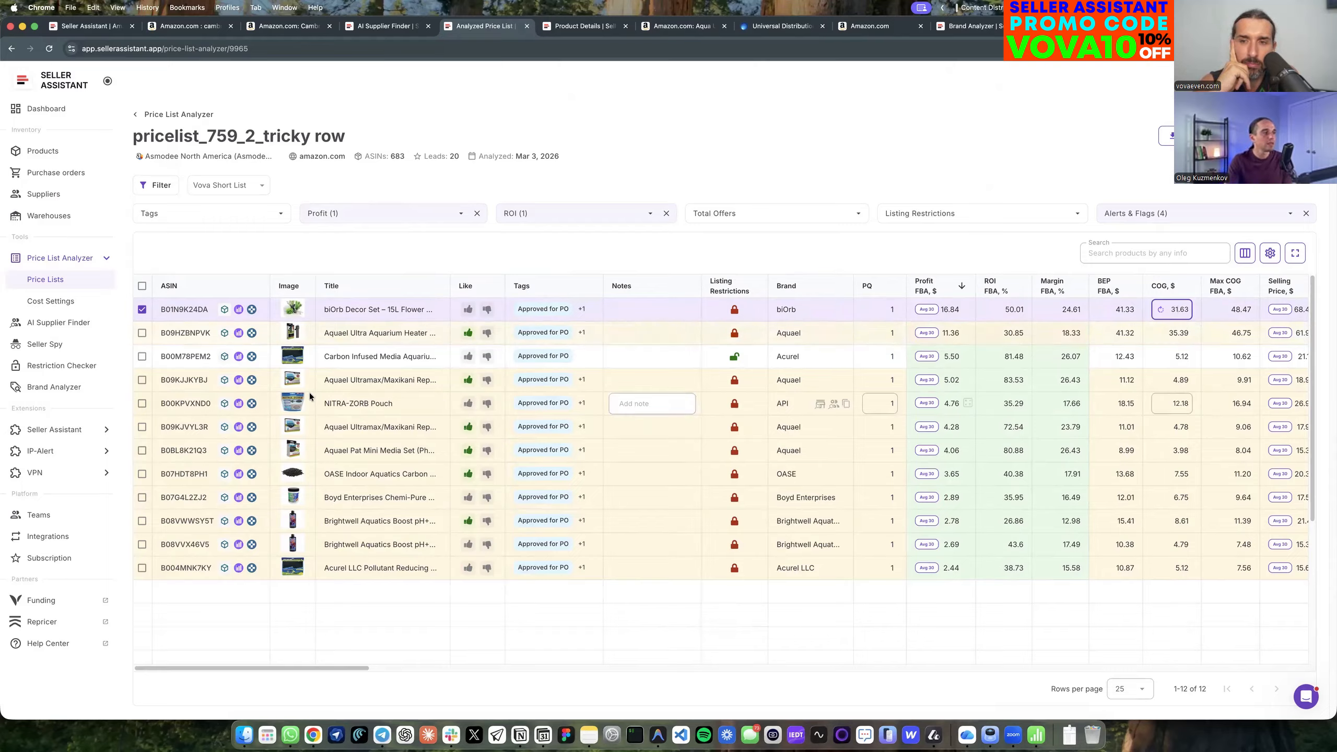
Select all the filtered products in the price list and reanalyze them.
left_click(142, 286)
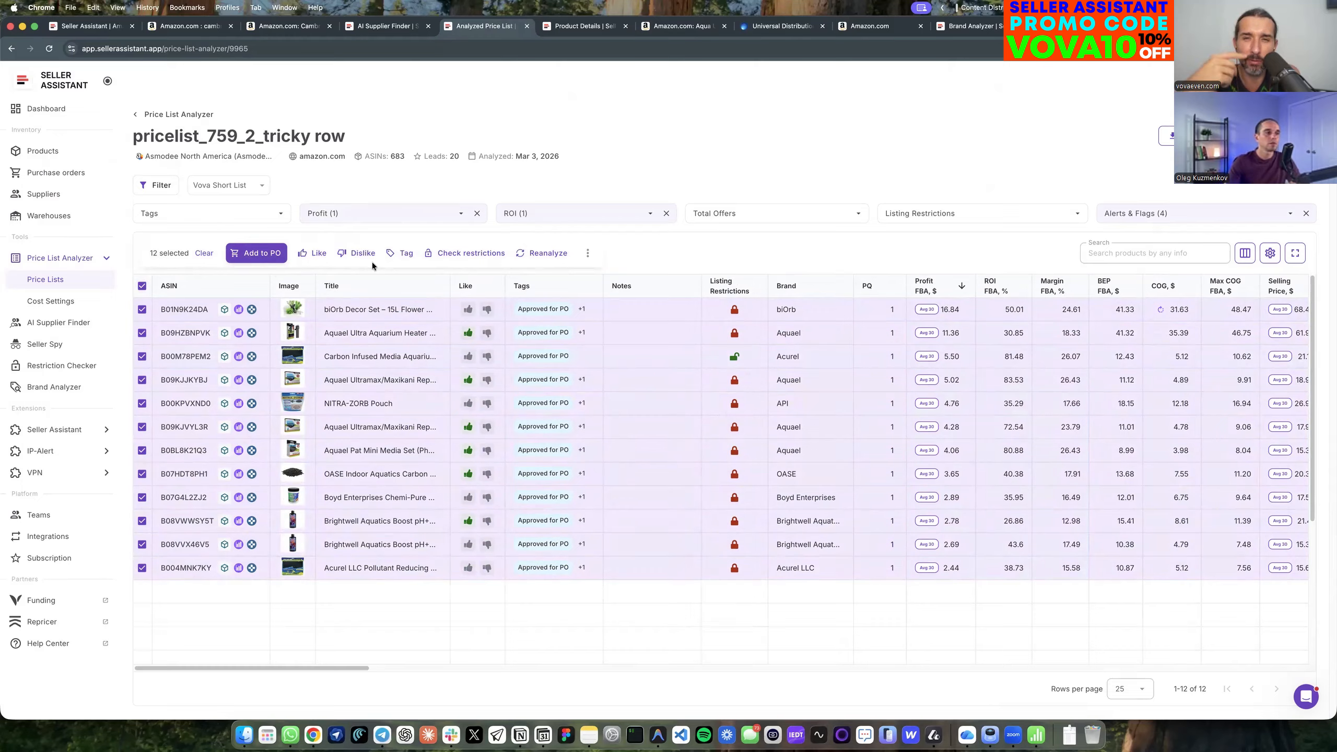
left_click(143, 289)
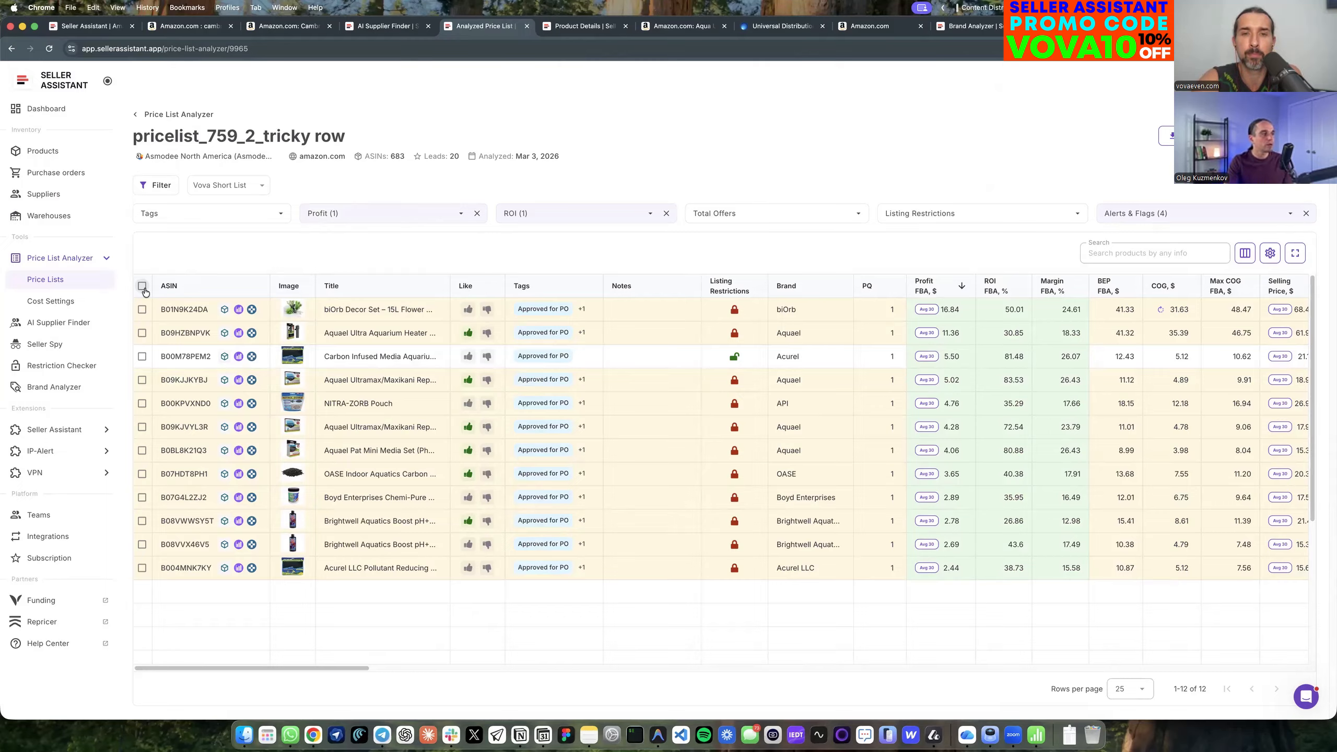
left_click(142, 287)
left_click(143, 288)
left_click(142, 289)
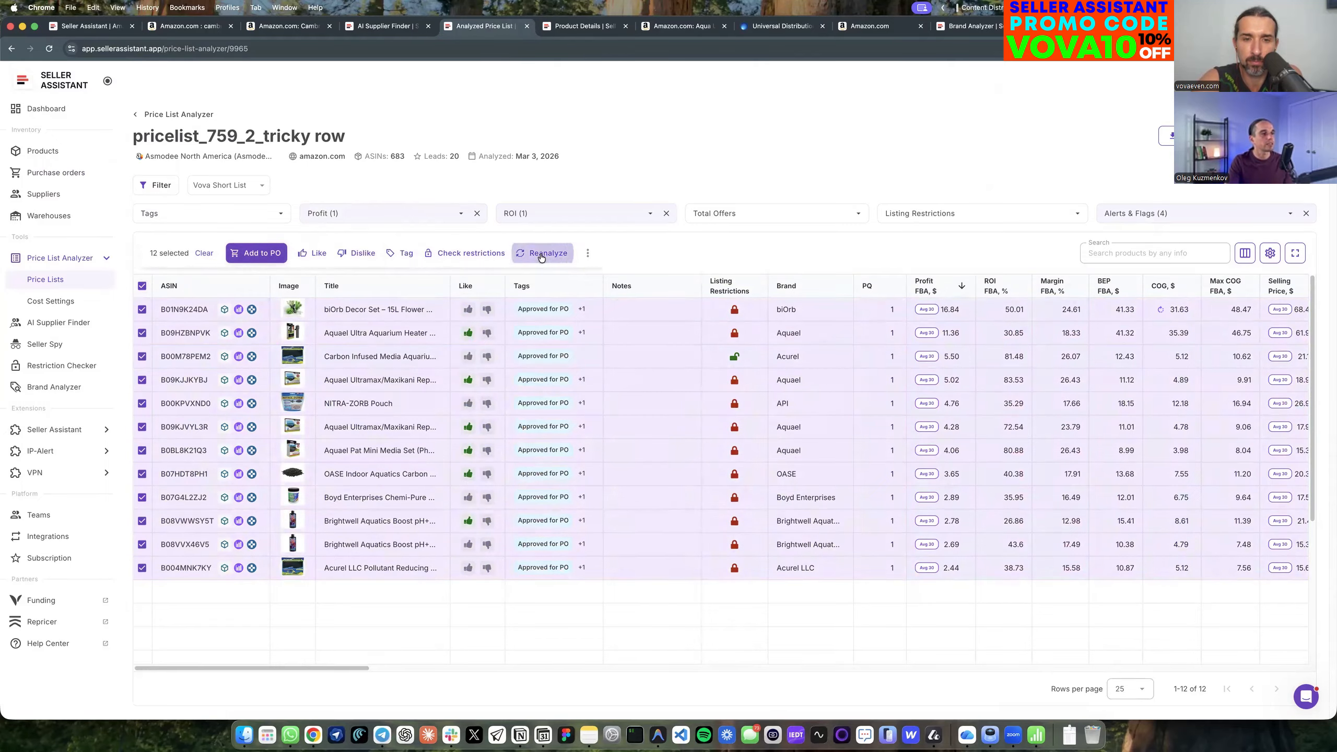
left_click(542, 254)
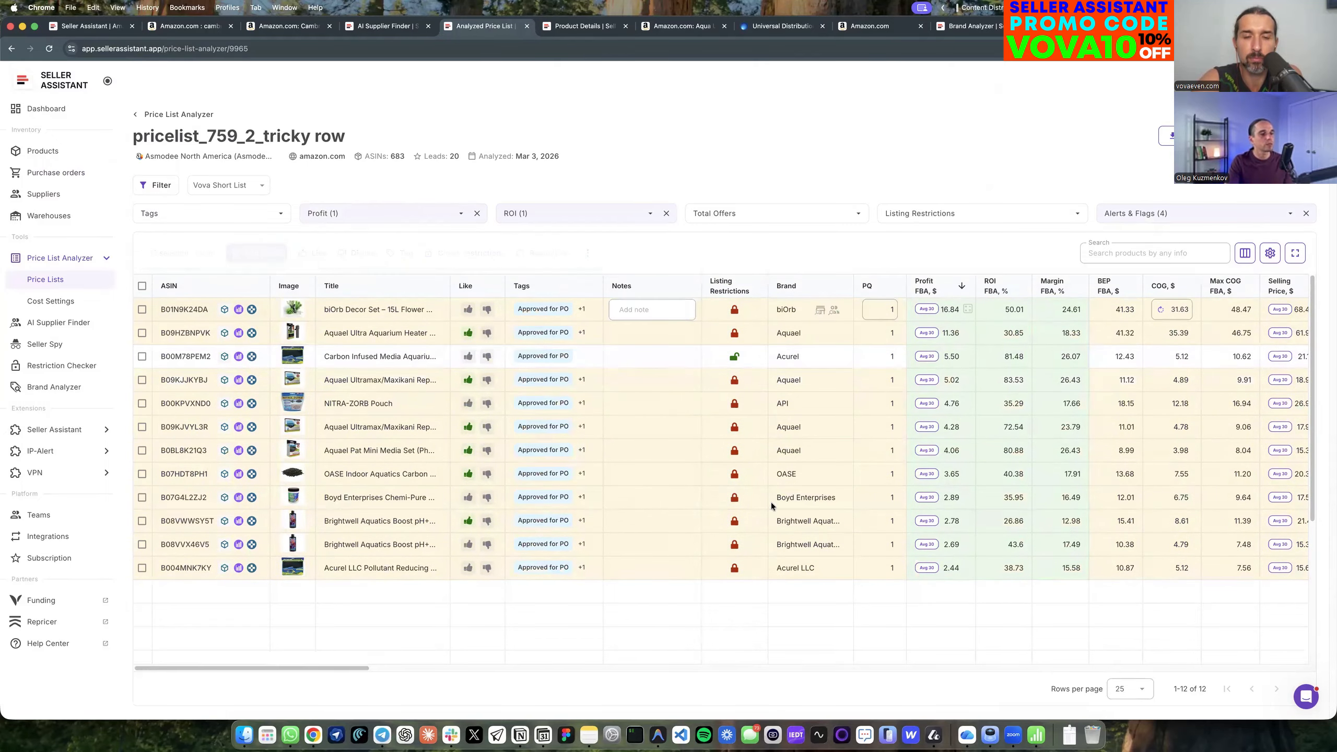
Check the reanalyzed list in the price list overview and go to the Integrations page.
left_click(66, 286)
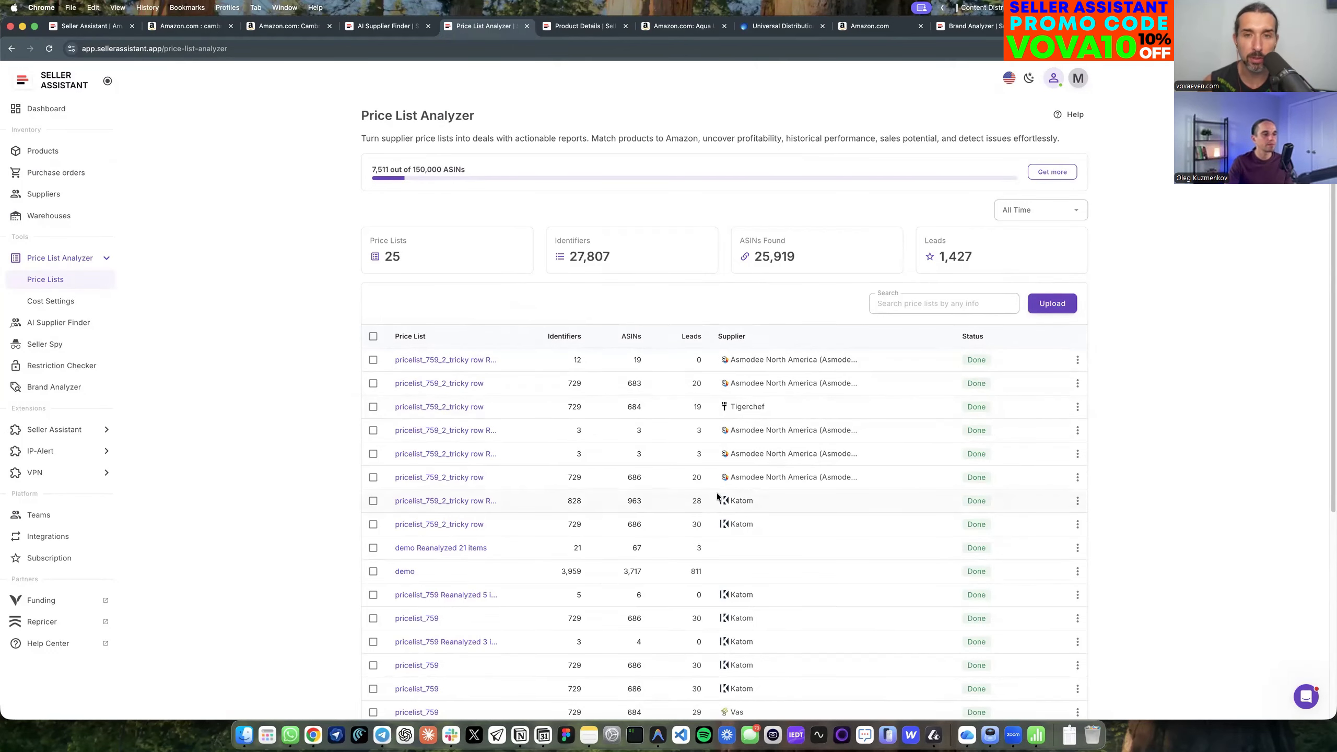
left_click(45, 536)
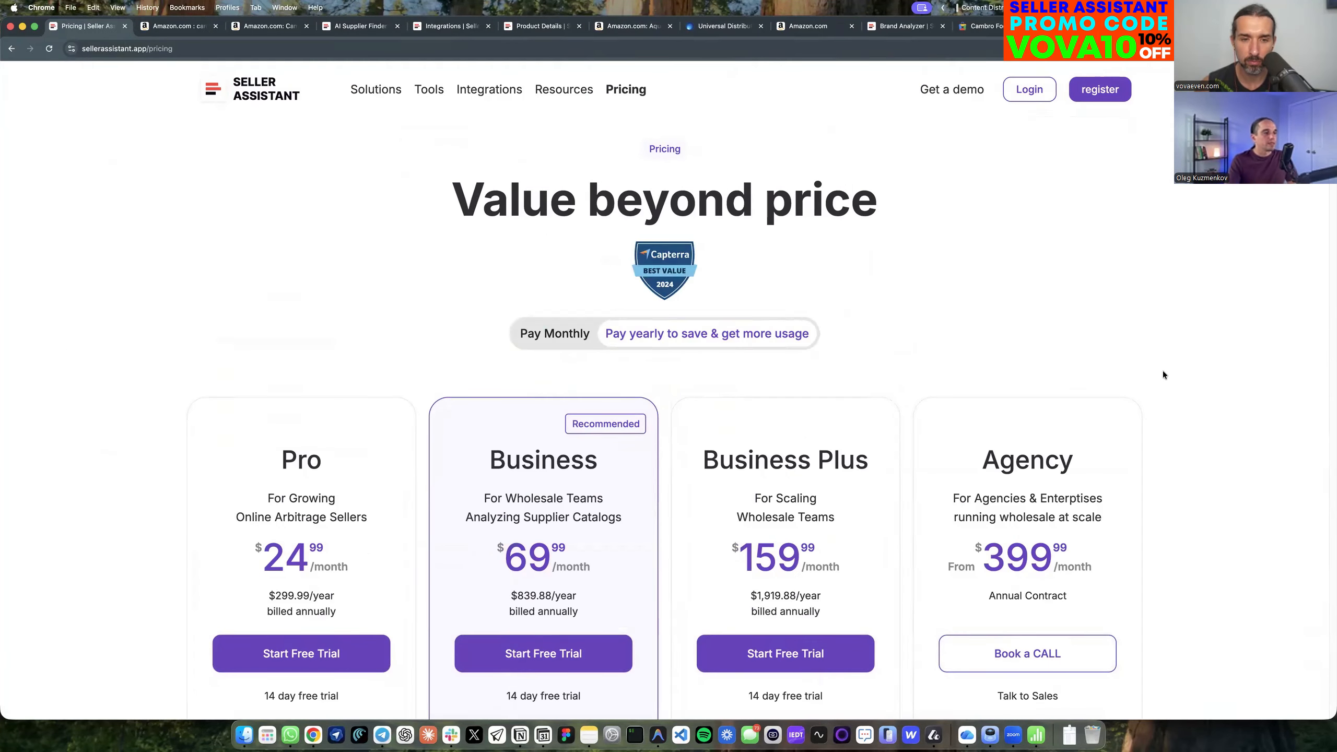
Examine the Business plan's features on the pricing page, including Price List Analyzer scans, Workflow management, and Zapier & Make integrations.
scroll(1210, 417, "down", 1)
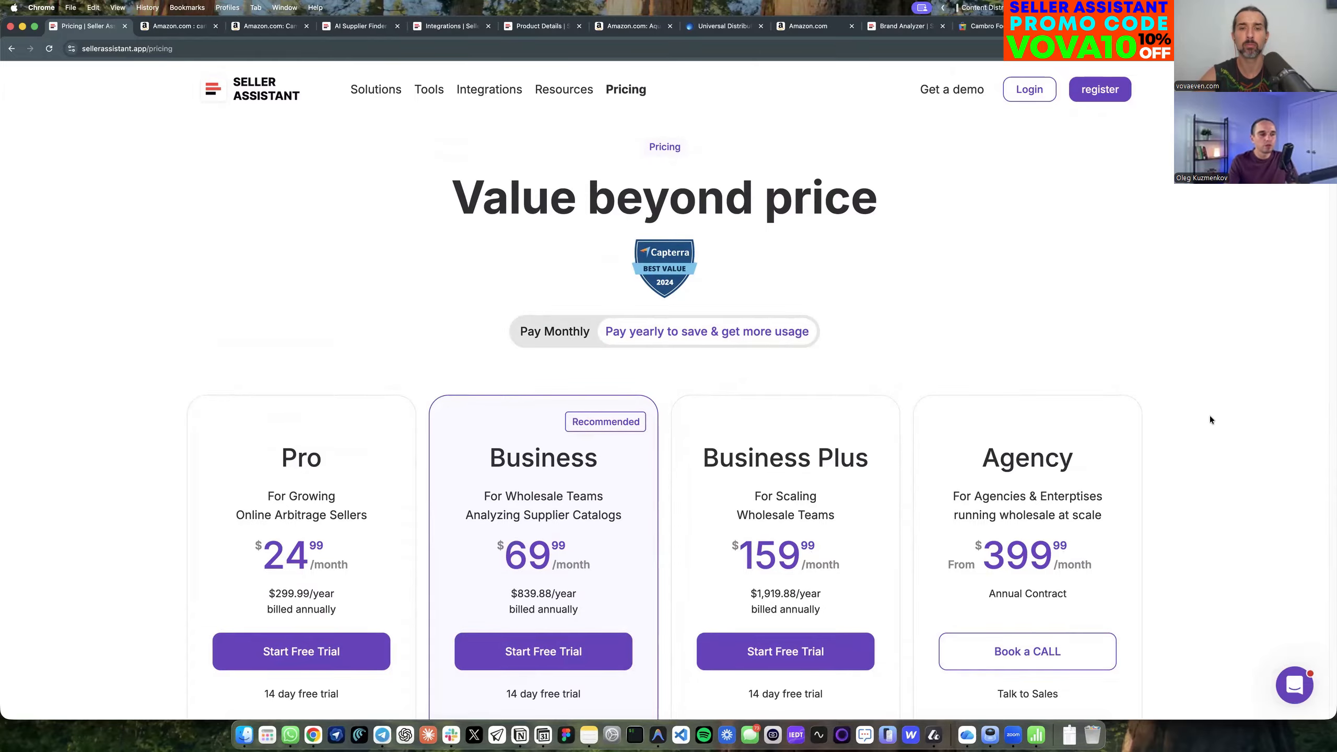
scroll(509, 448, "down", 2)
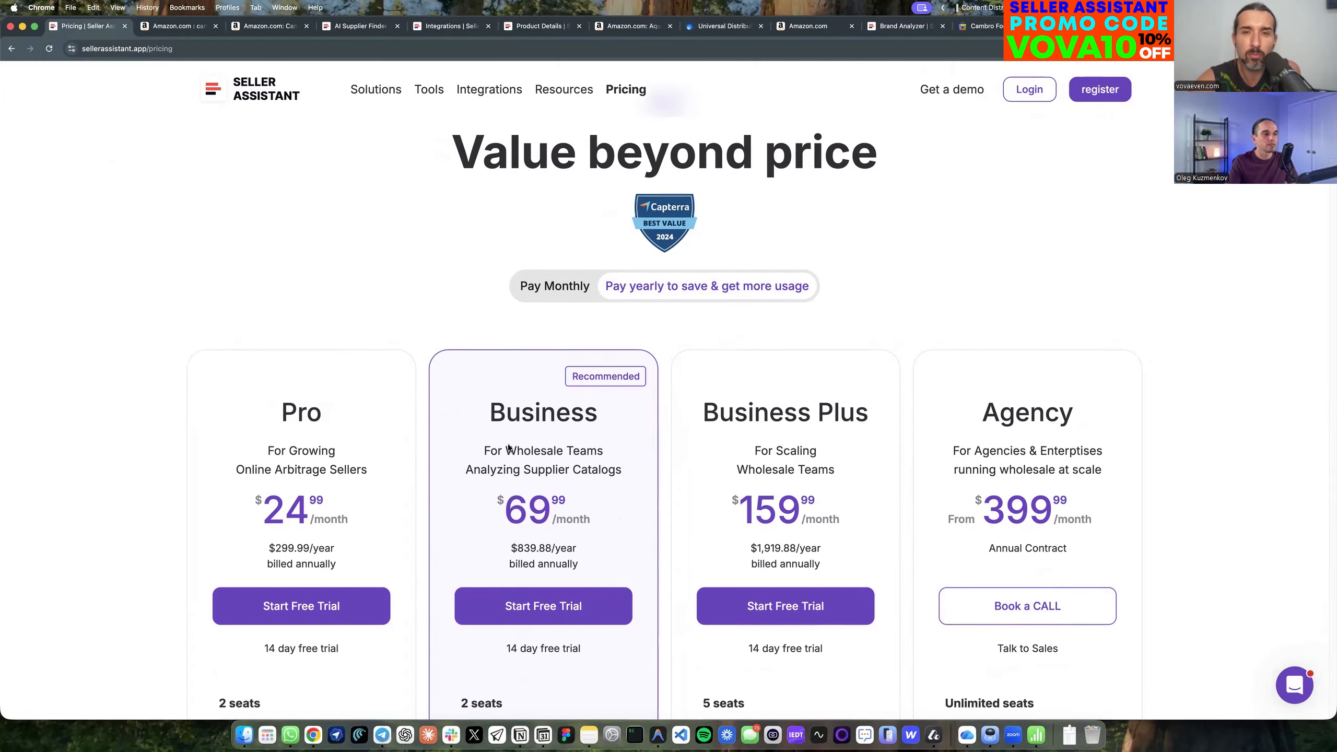
scroll(509, 448, "down", 10)
left_click_drag(449, 519, 595, 536)
mouse_move(462, 562)
left_mouse_down()
mouse_move(562, 640)
mouse_move(463, 603)
mouse_move(459, 568)
left_mouse_up()
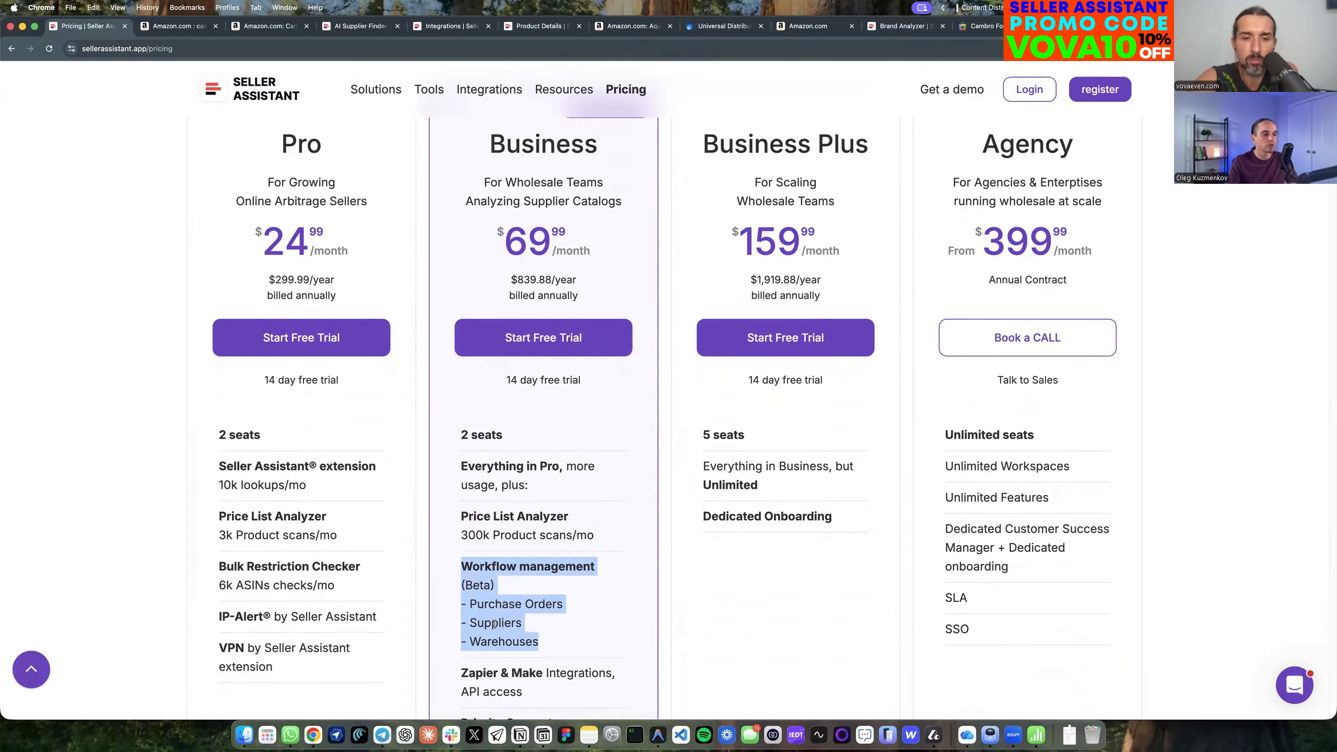
scroll(627, 618, "down", 1)
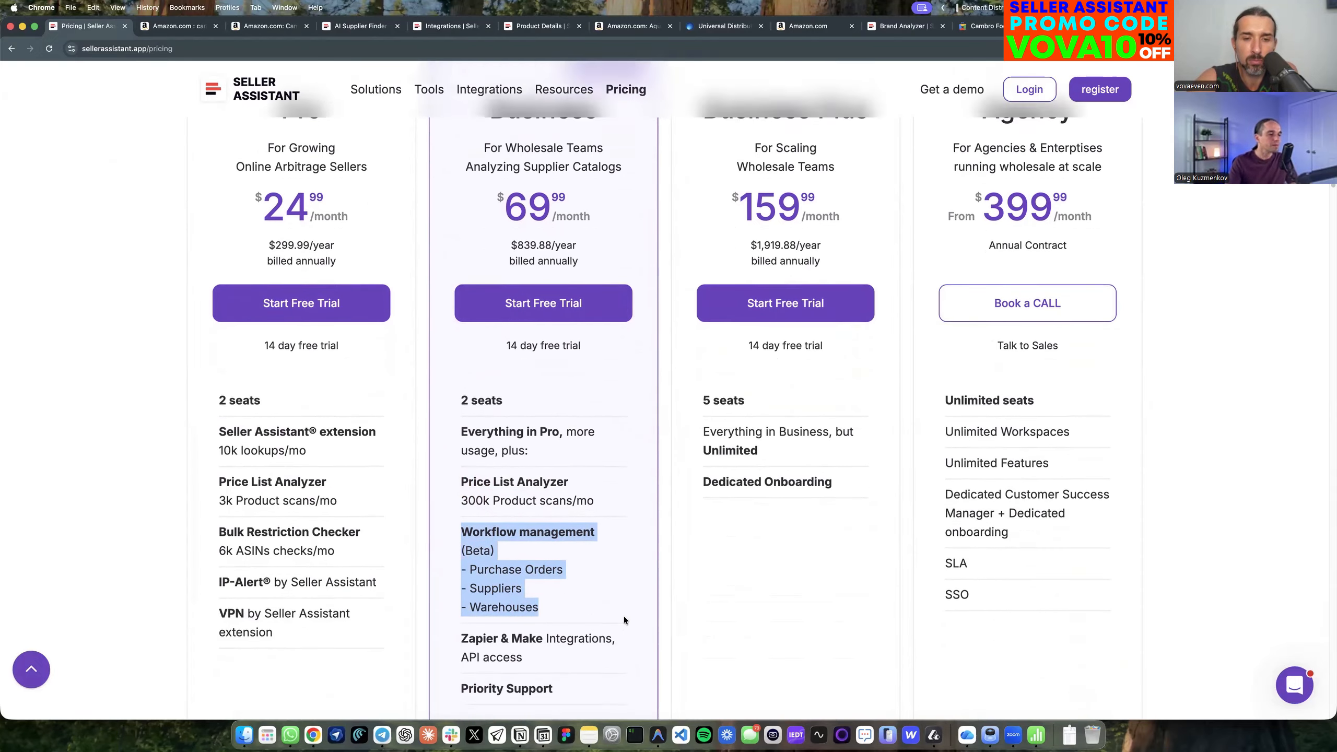
scroll(625, 621, "down", 1)
left_click_drag(448, 604, 600, 623)
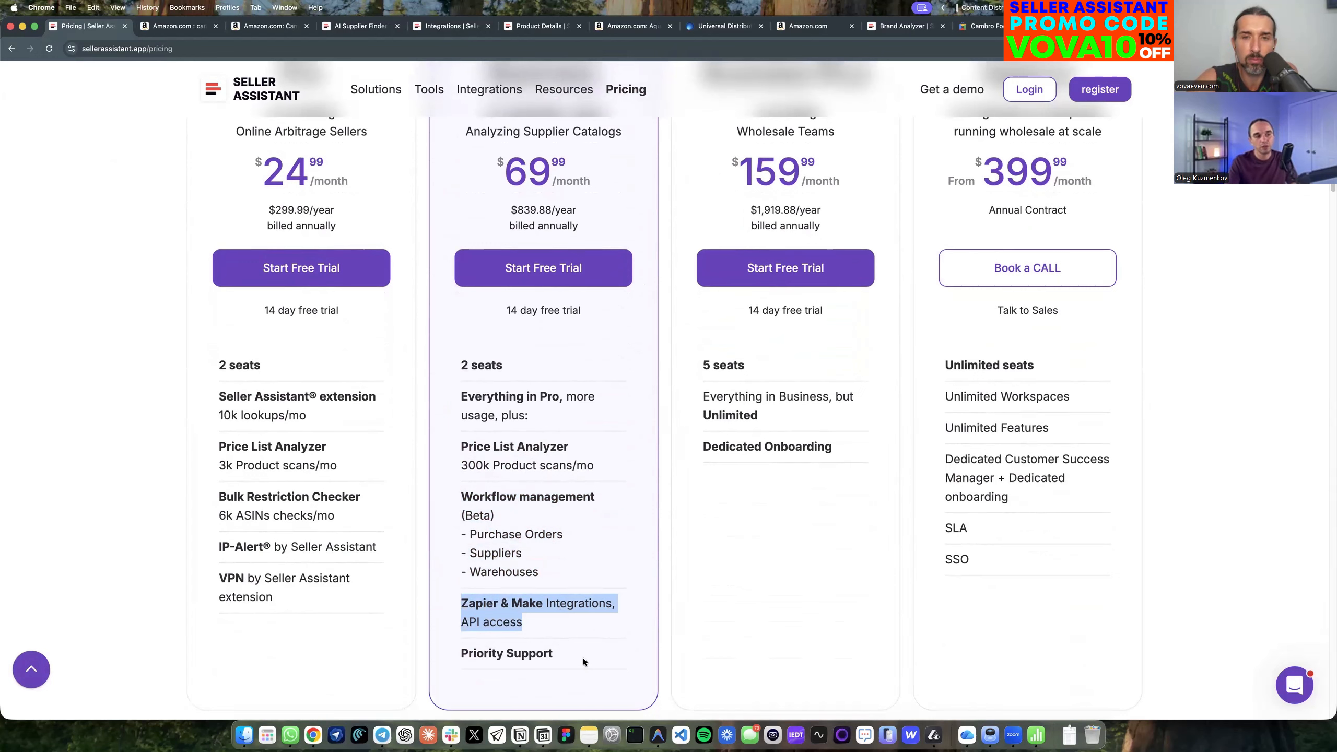
Examine the Pro plan's target sellers and its price under yearly billing.
scroll(646, 641, "up", 3)
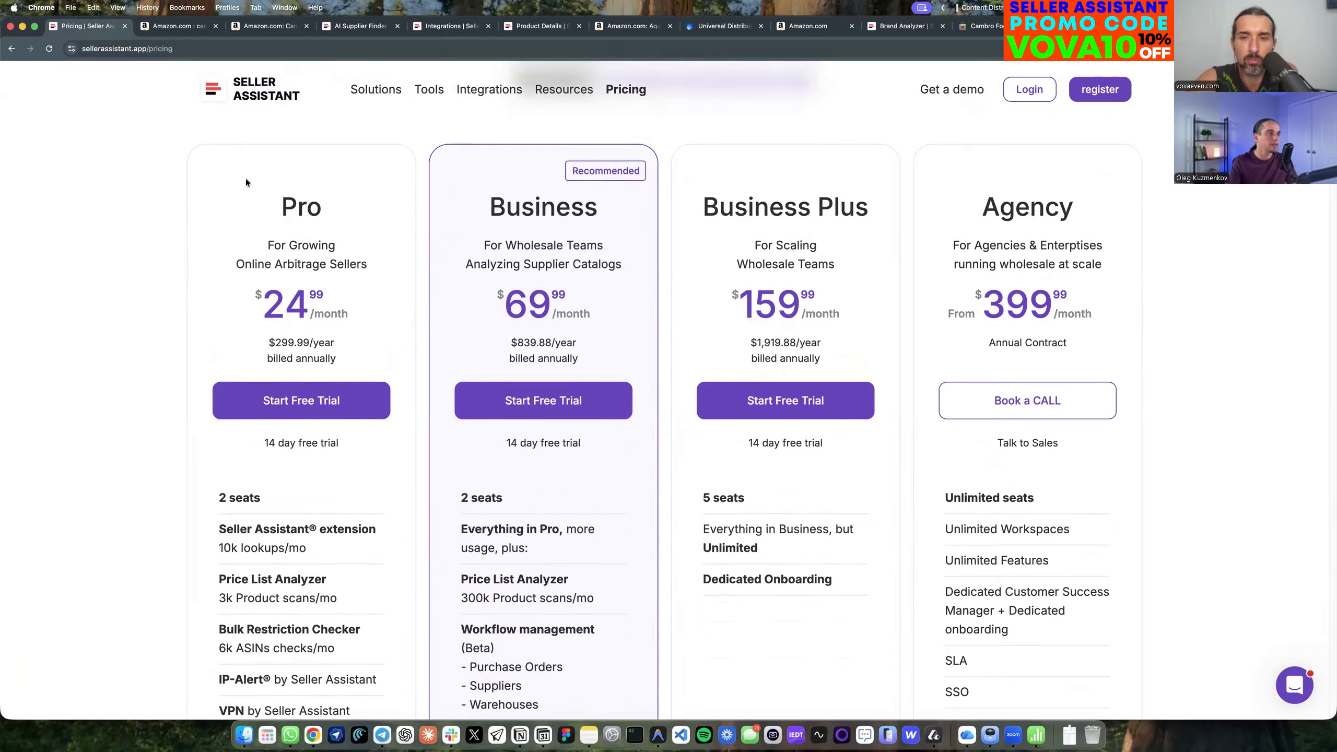
left_click_drag(245, 186, 356, 308)
left_click(362, 338)
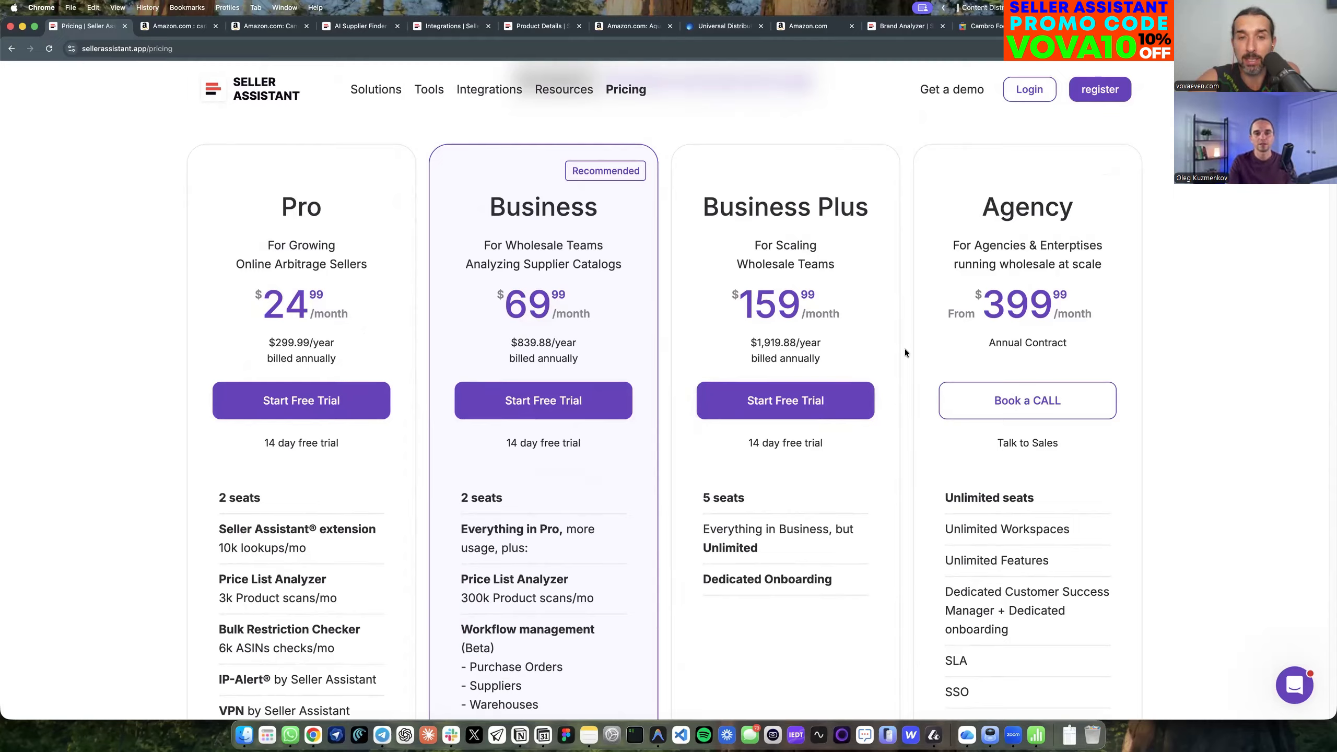
Compare monthly with yearly billing across the plans, and check the annual totals for Business and Pro.
scroll(649, 218, "up", 2)
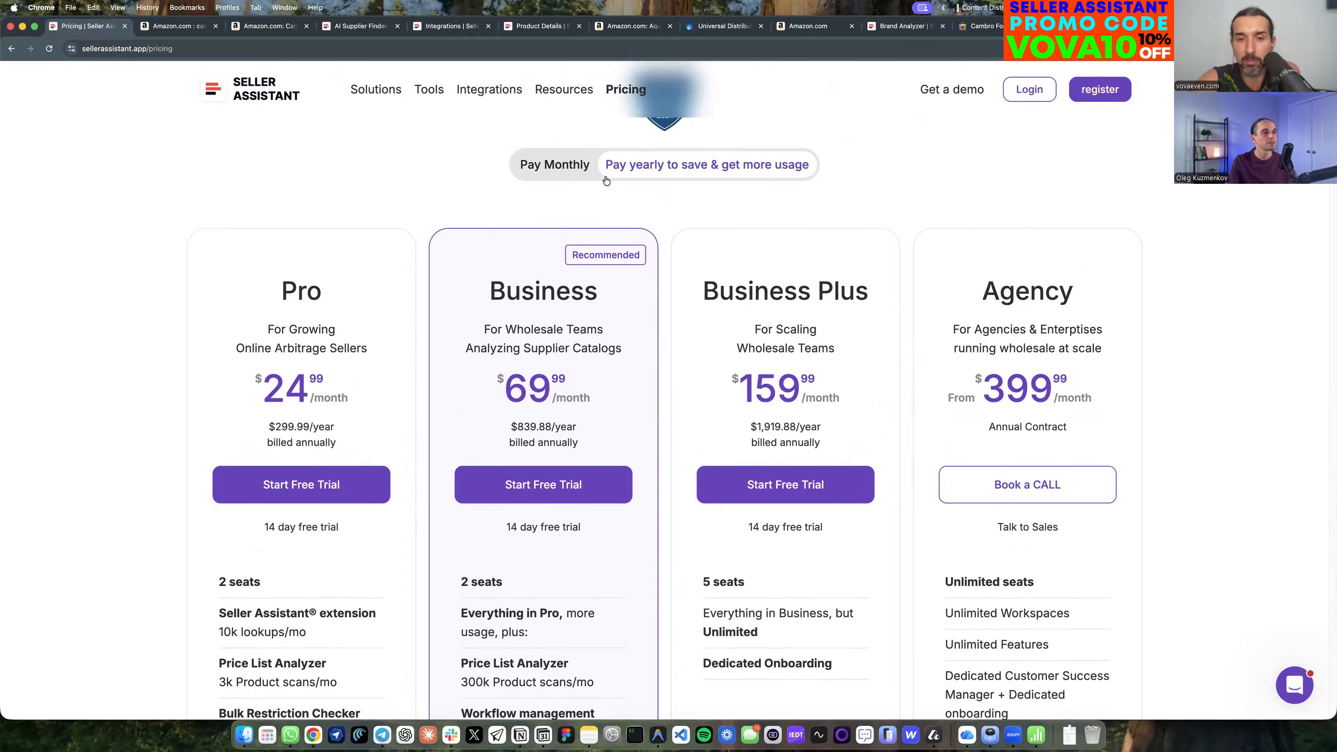
left_click(540, 166)
scroll(695, 290, "up", 2)
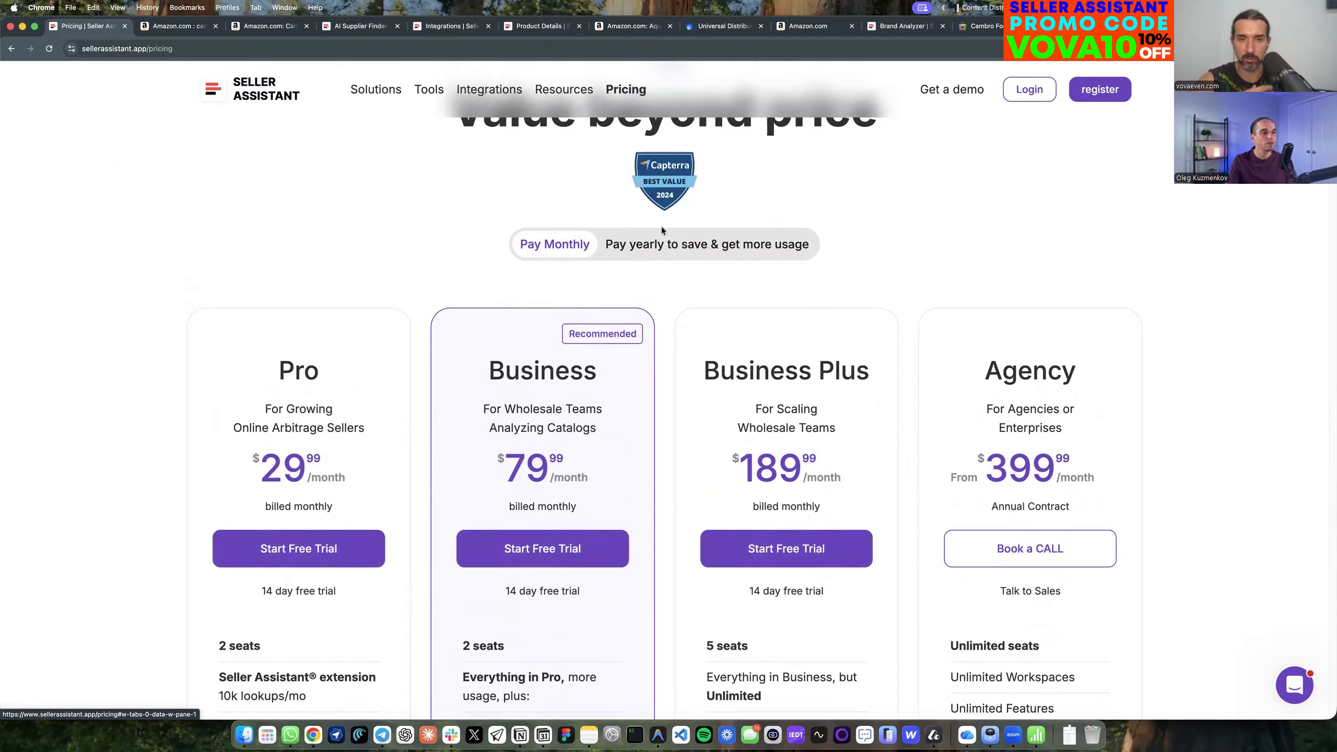
left_click(706, 244)
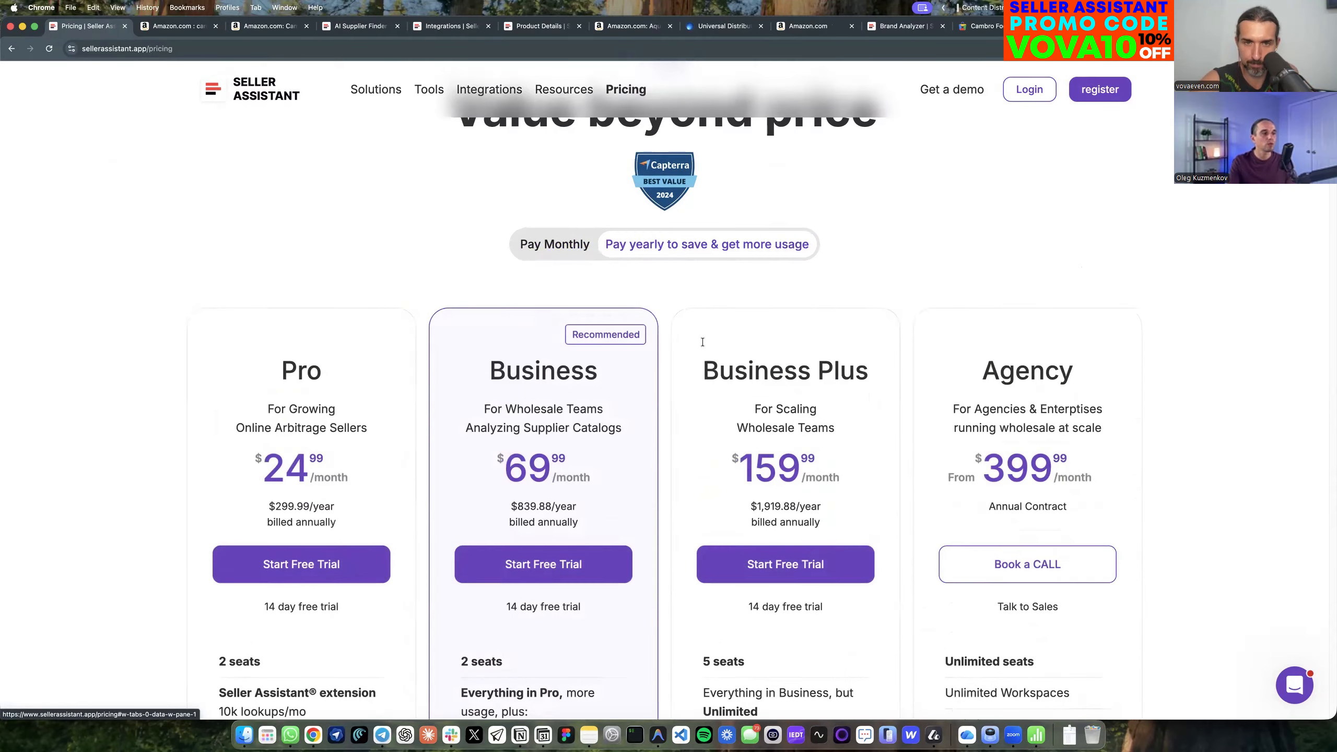
scroll(570, 439, "down", 2)
left_click_drag(578, 445, 518, 445)
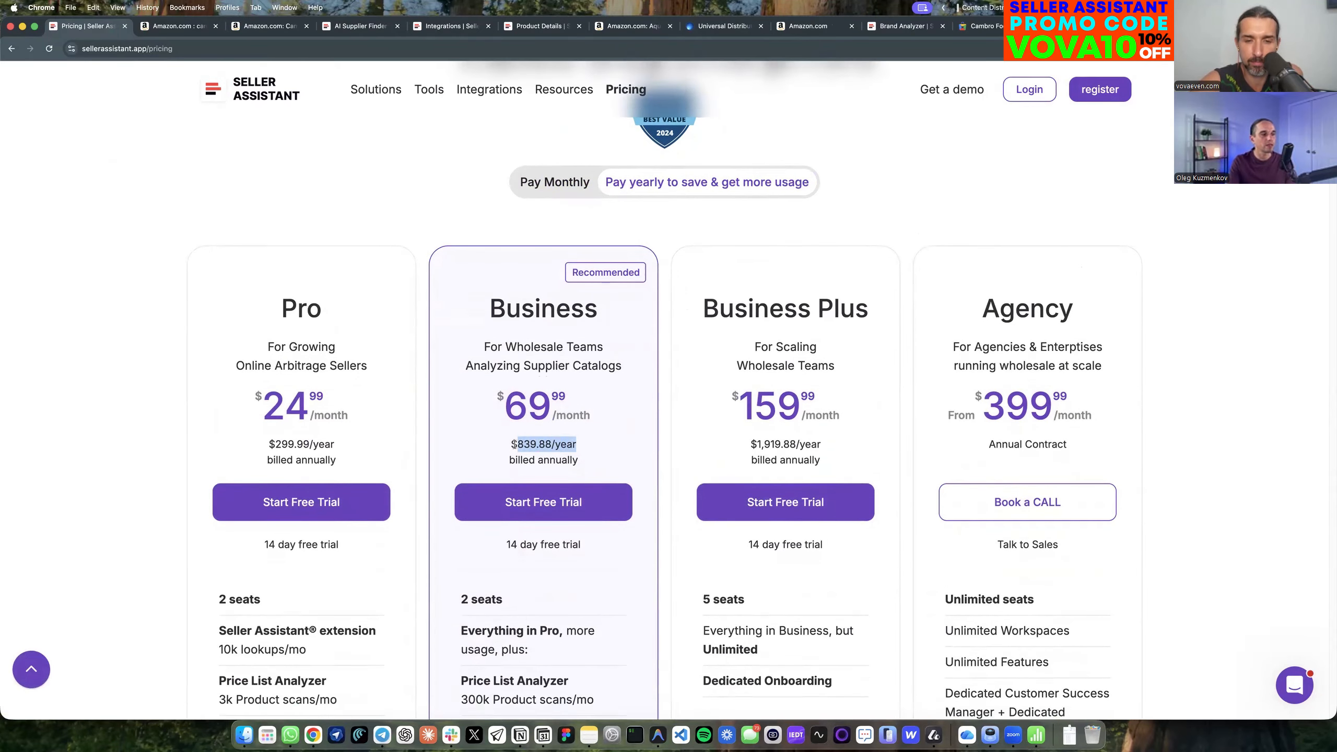
left_click_drag(269, 444, 335, 444)
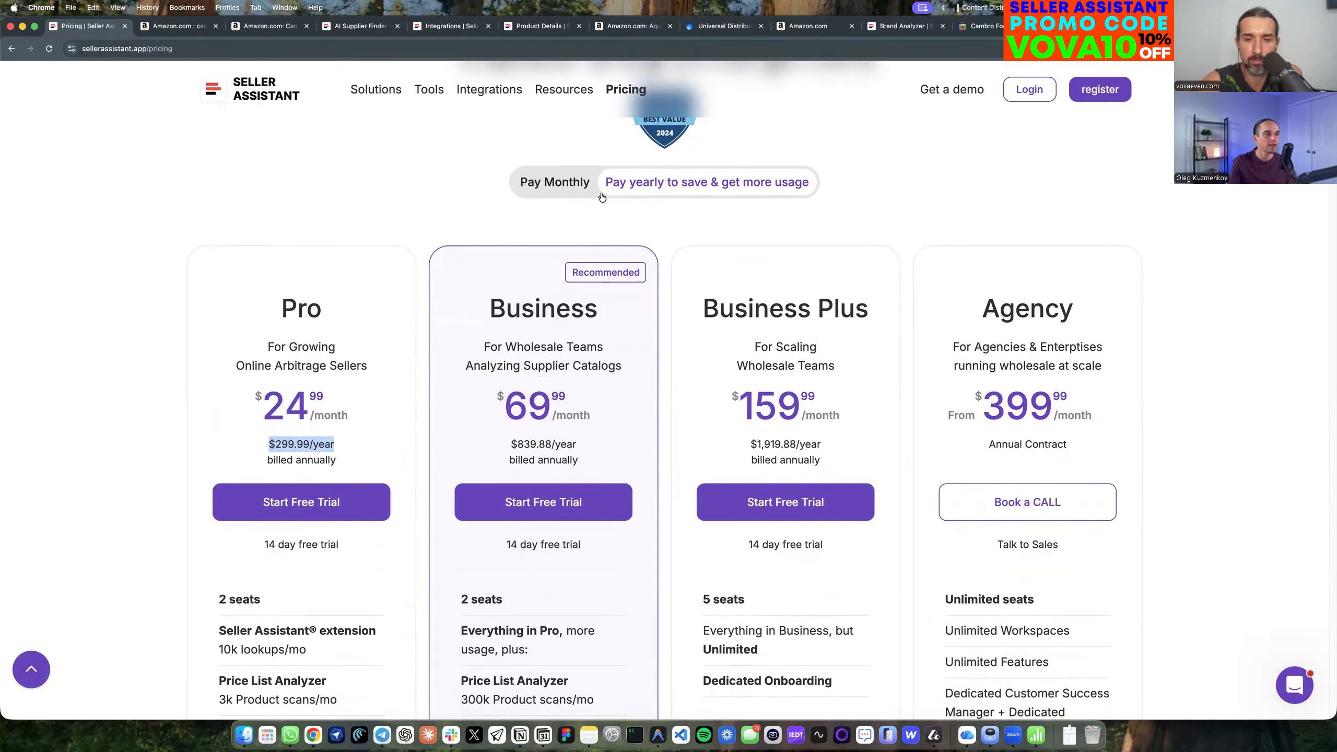
Switch the pricing to Pay Monthly and examine the Business plan's price and its monthly product scan allowance.
left_click(561, 183)
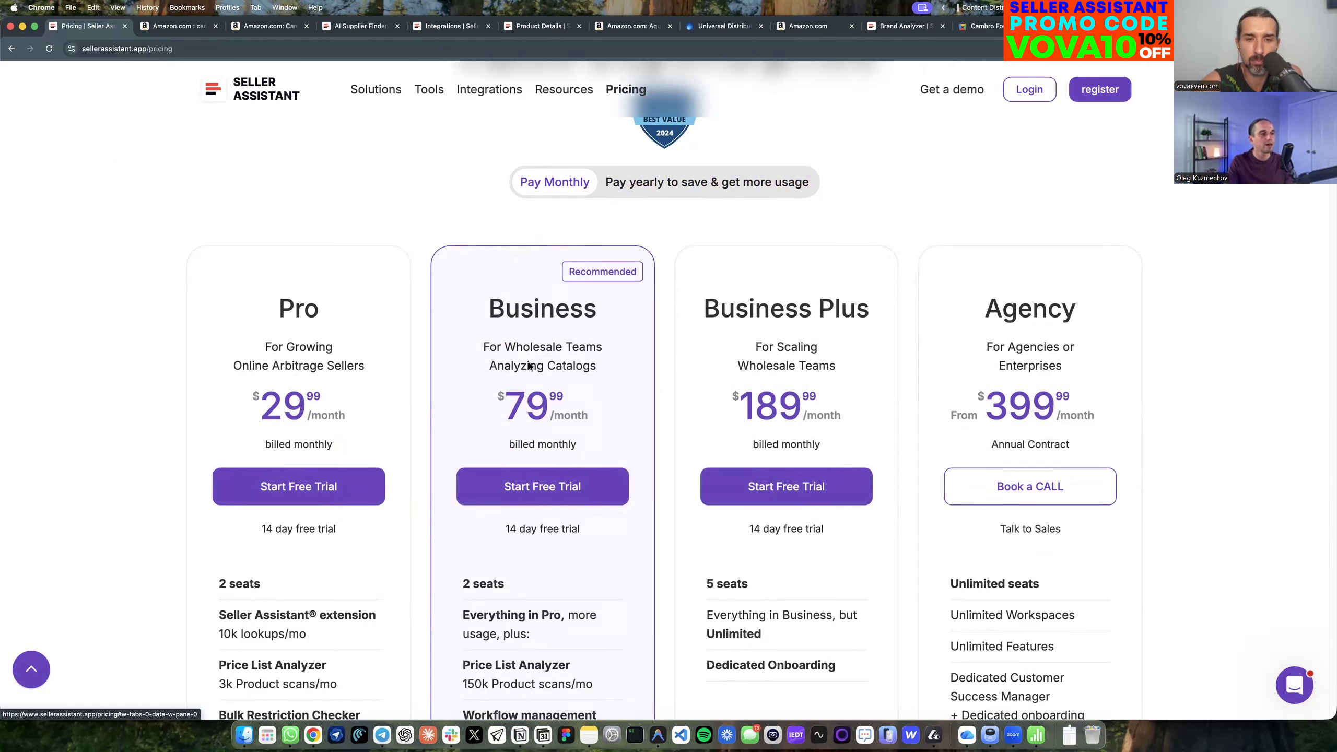
mouse_move(482, 394)
left_mouse_down()
mouse_move(567, 422)
mouse_move(491, 395)
left_mouse_up()
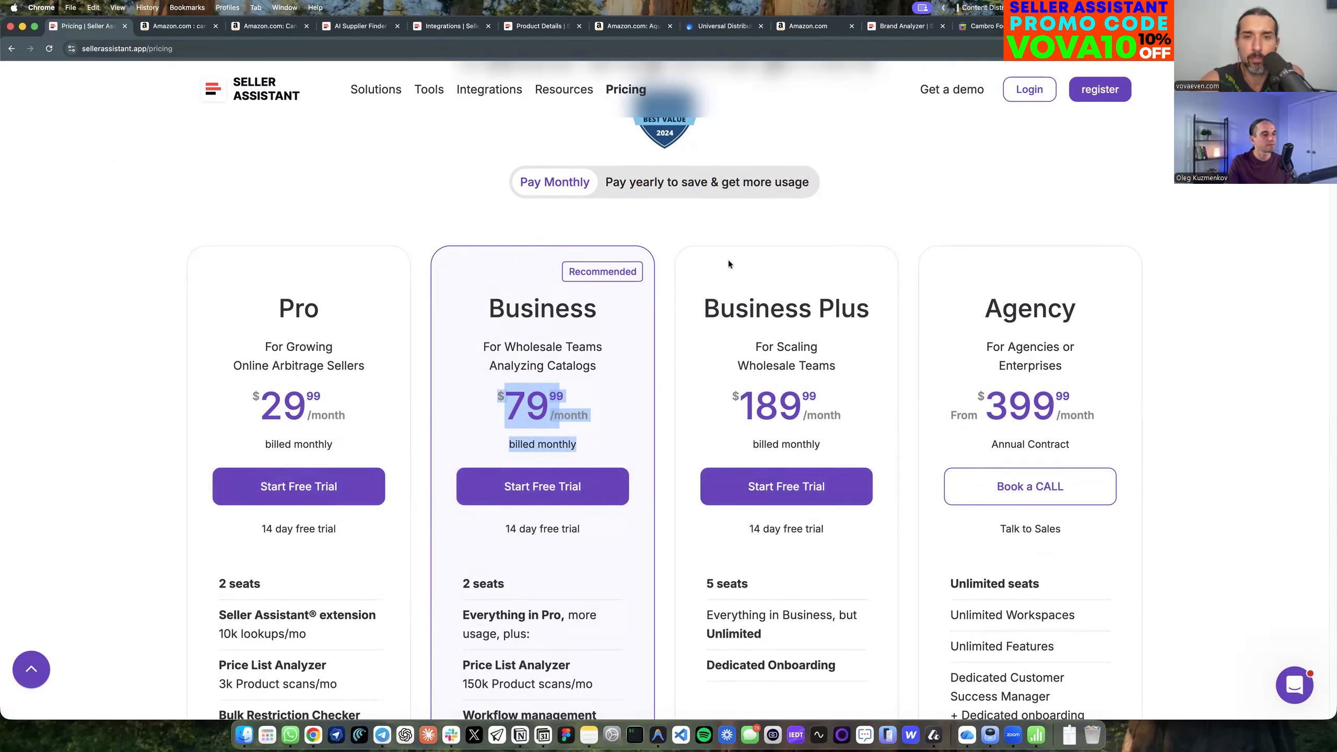
left_click(720, 242)
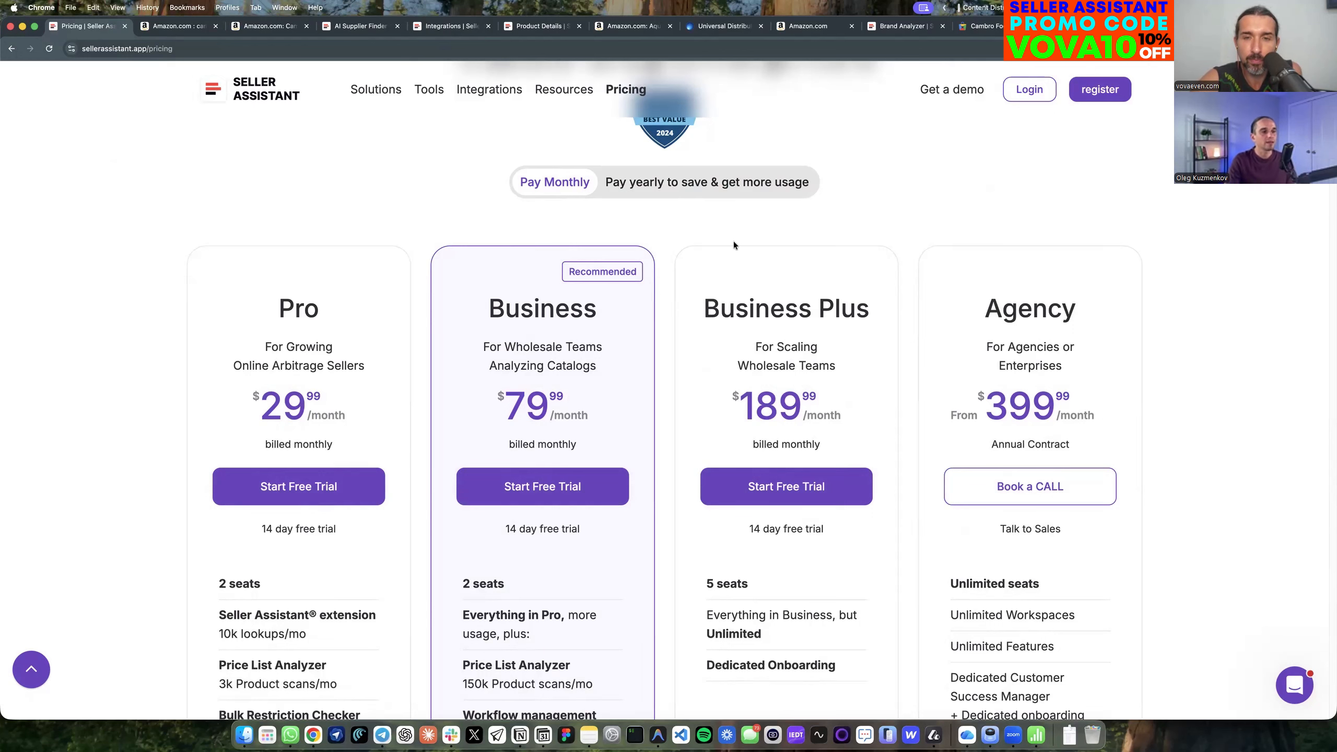
scroll(795, 249, "down", 1)
scroll(812, 263, "down", 1)
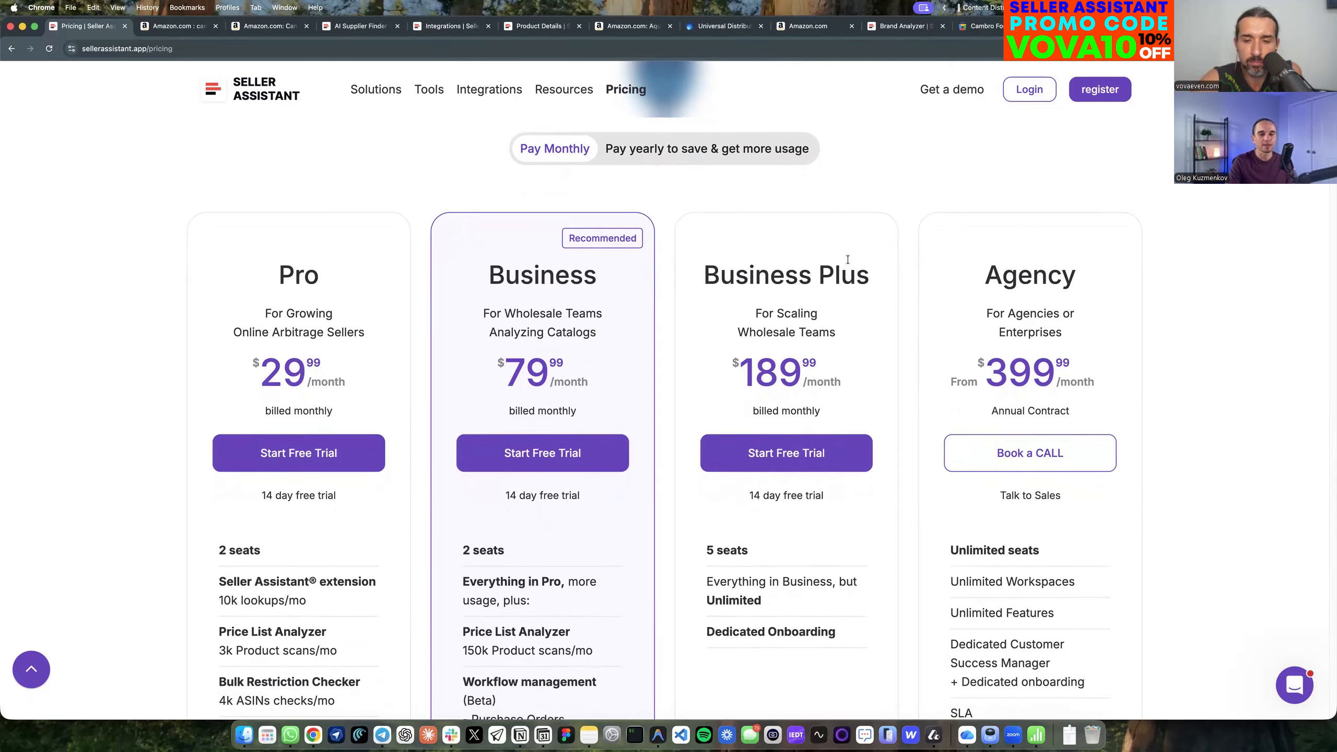
scroll(848, 259, "down", 3)
left_click_drag(466, 568, 569, 589)
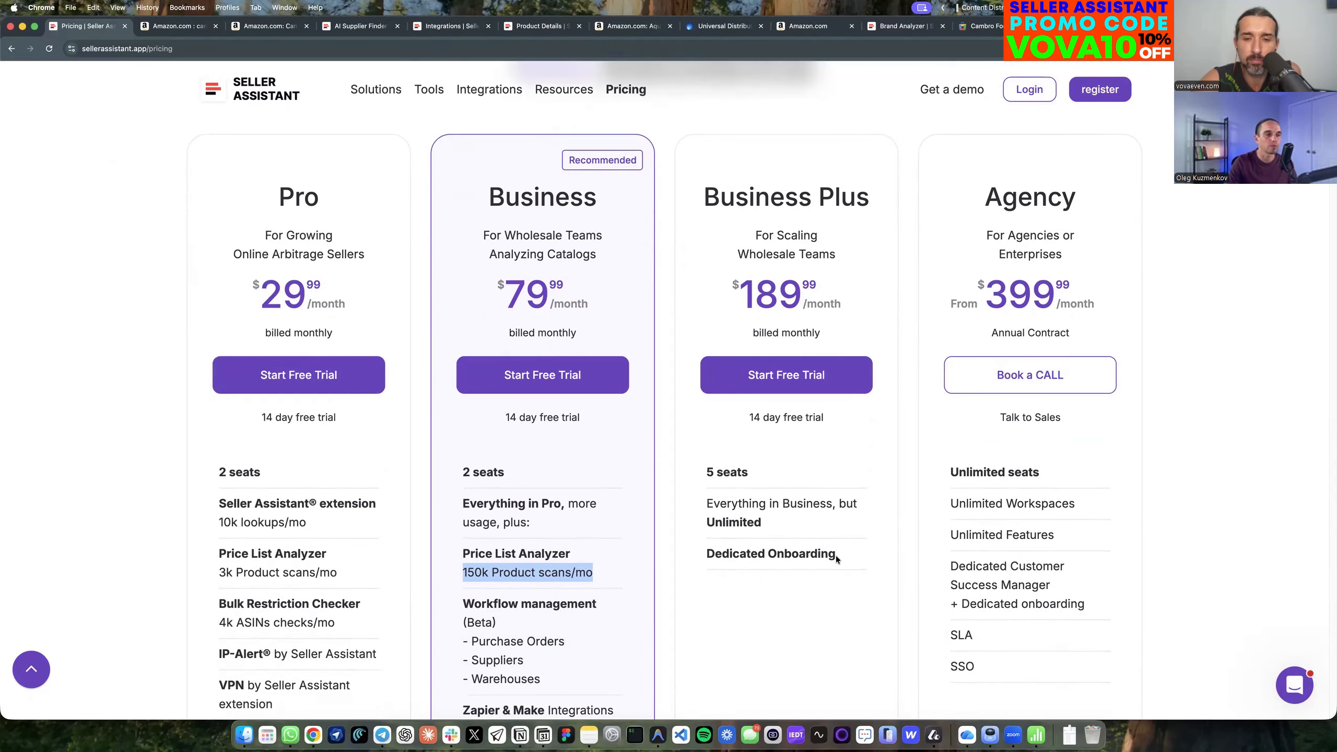
Examine the Business Plus plan's features, including Dedicated Onboarding, and check the monthly Add-ons prices on the pricing page.
left_click_drag(703, 464, 690, 549)
left_click(869, 579)
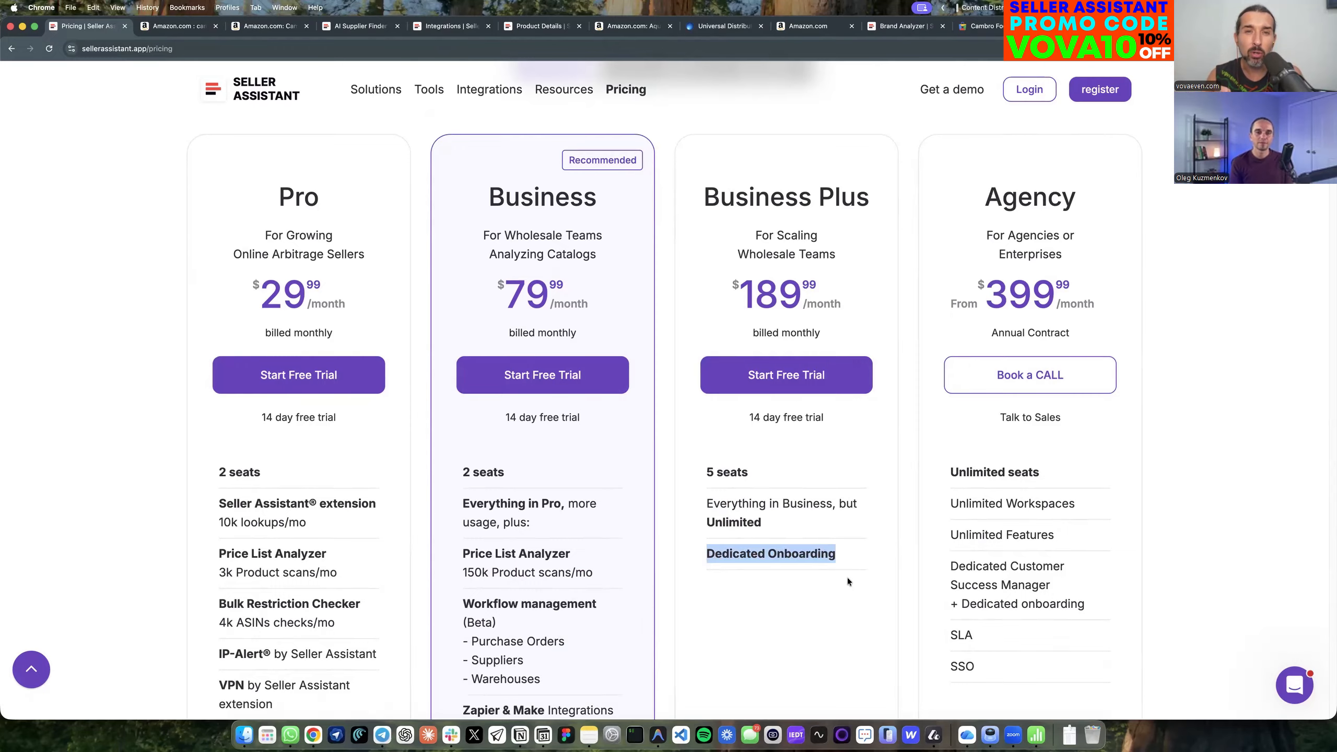
scroll(824, 568, "down", 15)
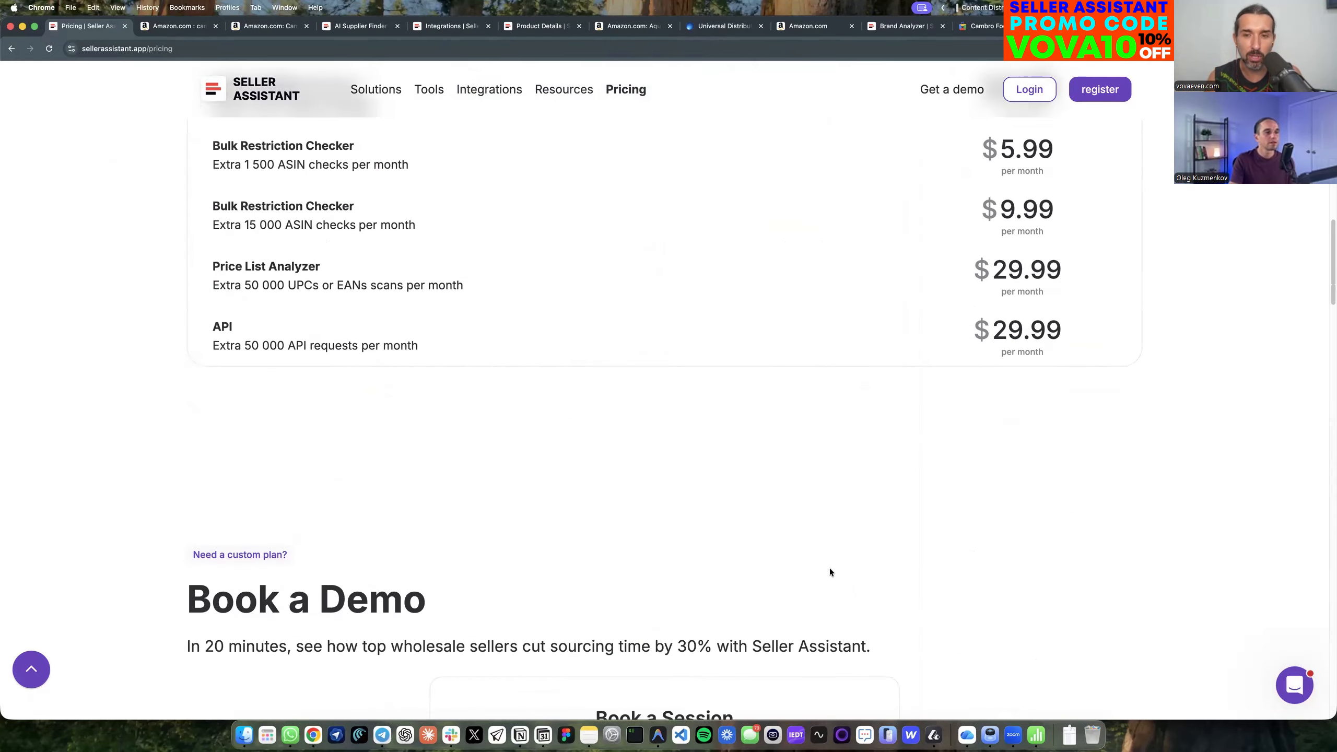
scroll(829, 572, "up", 5)
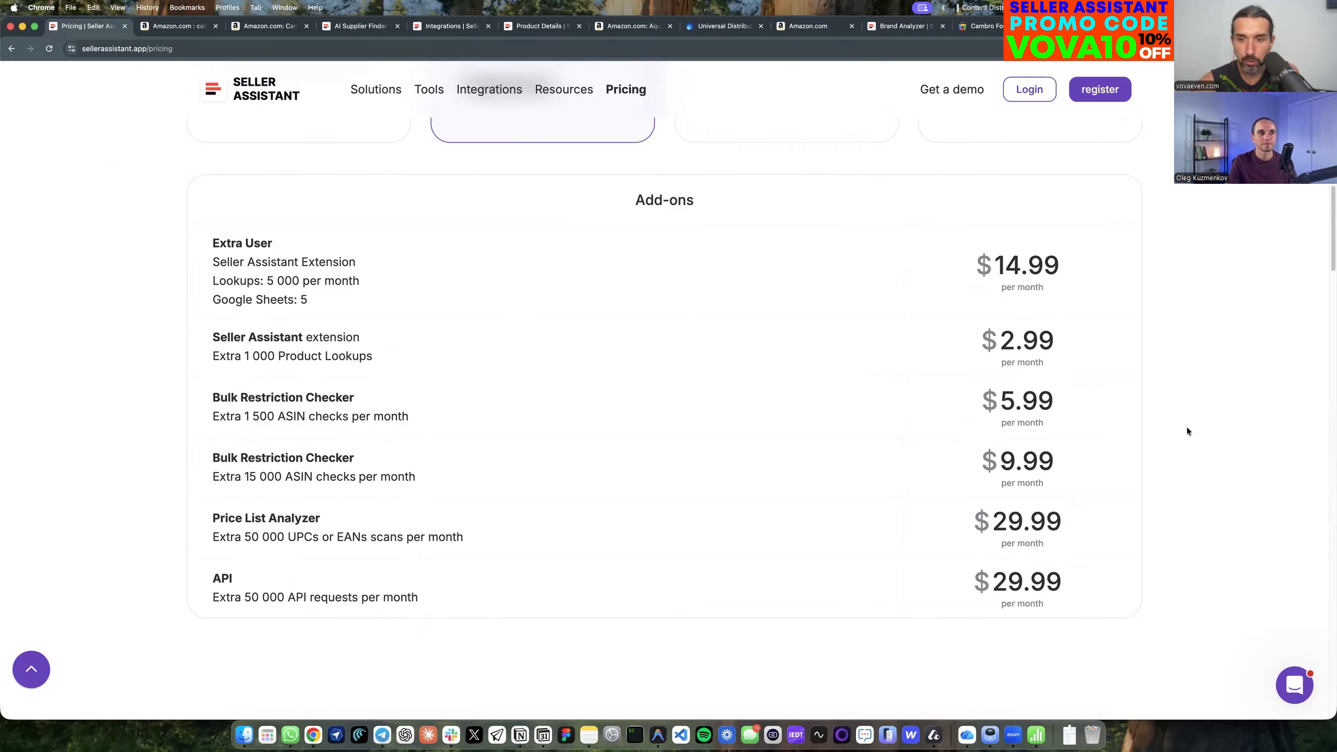
Return to the plan overview and review the Pro, Business, Business Plus and Agency prices under monthly billing.
scroll(1187, 431, "up", 10)
scroll(1188, 433, "up", 5)
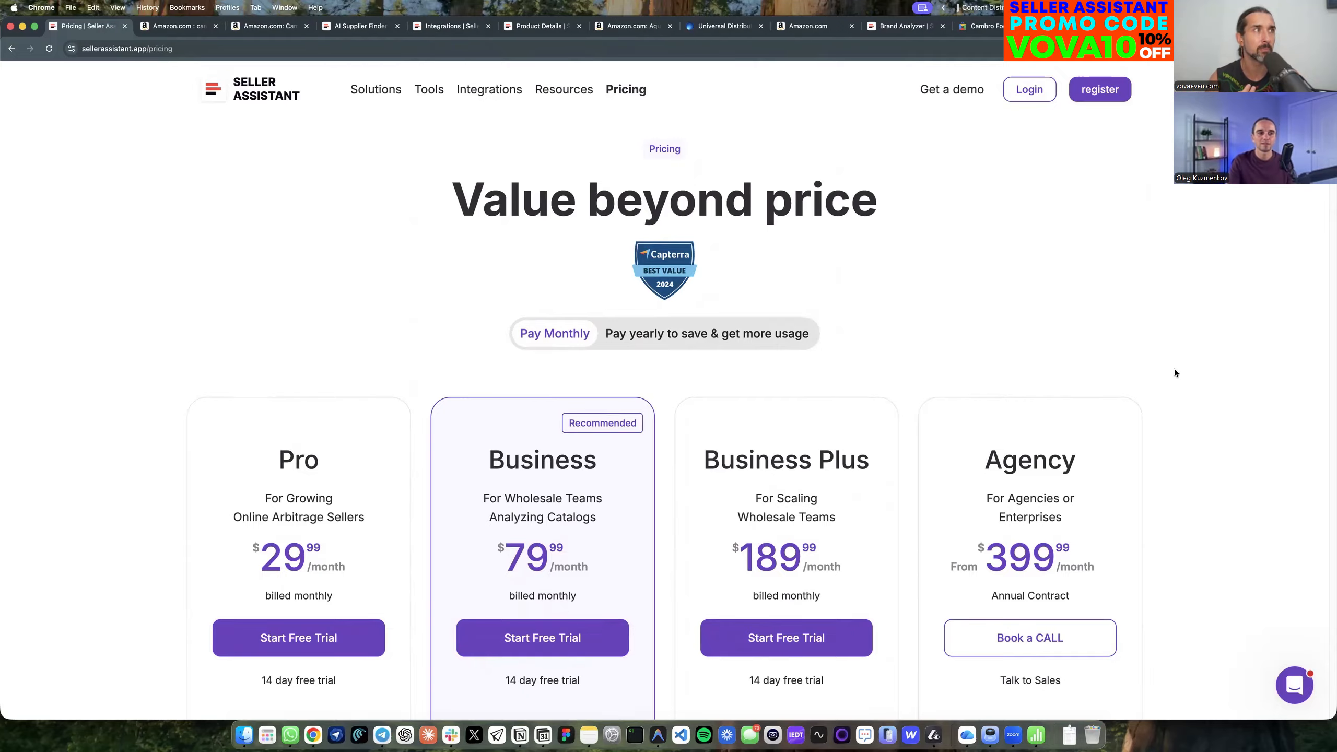
scroll(1176, 373, "down", 2)
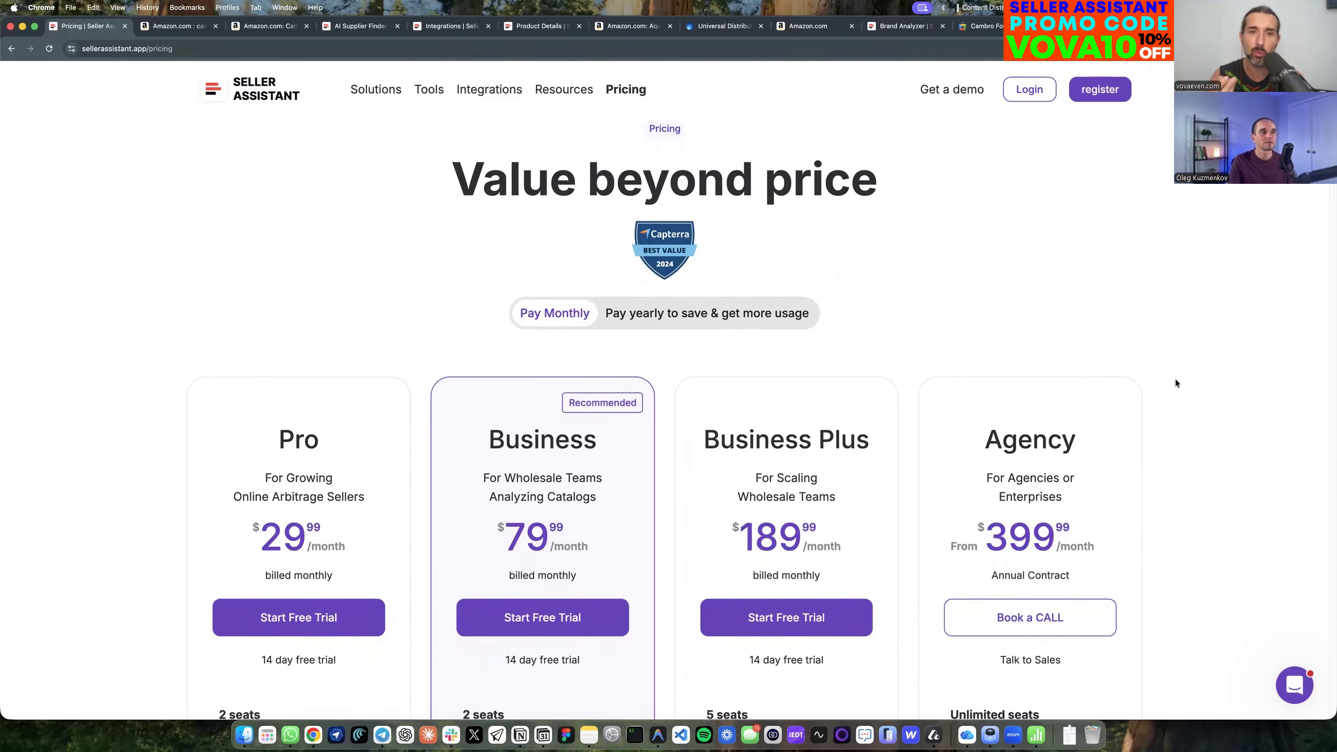
scroll(1176, 379, "down", 2)
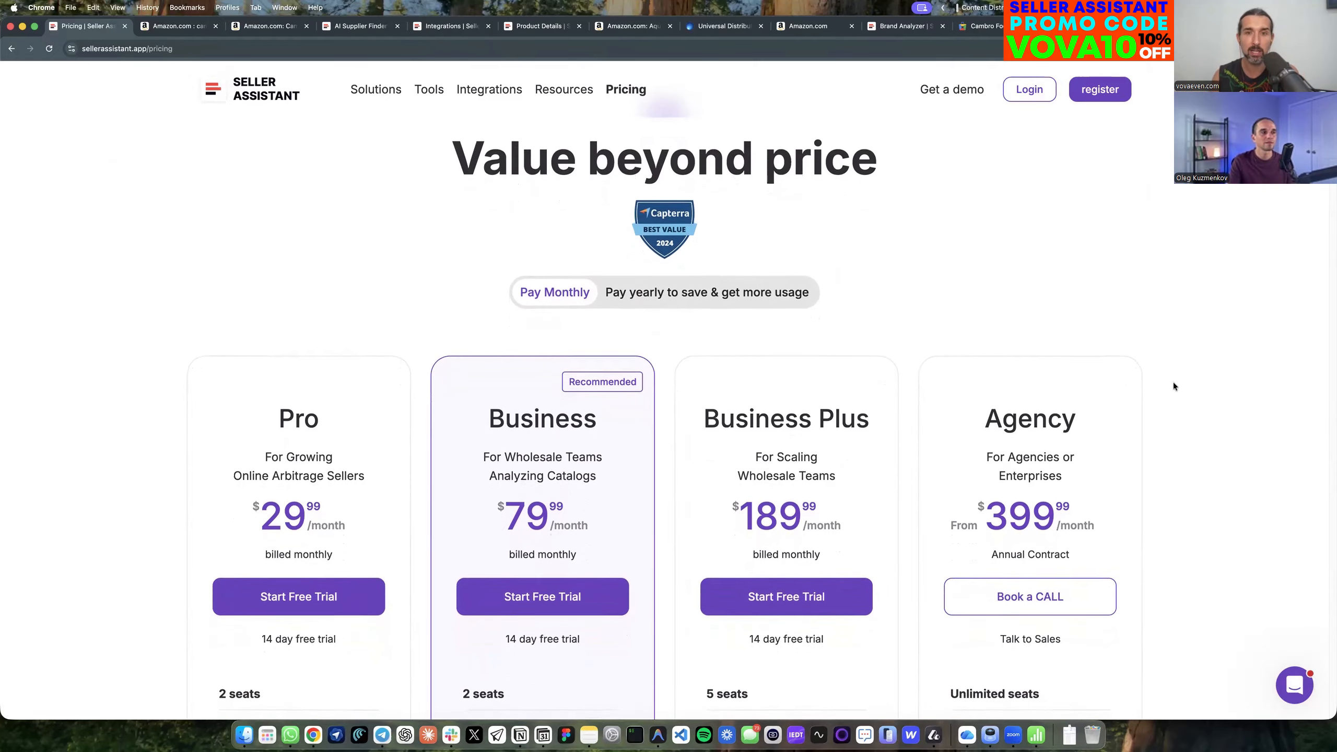
scroll(1173, 382, "down", 1)
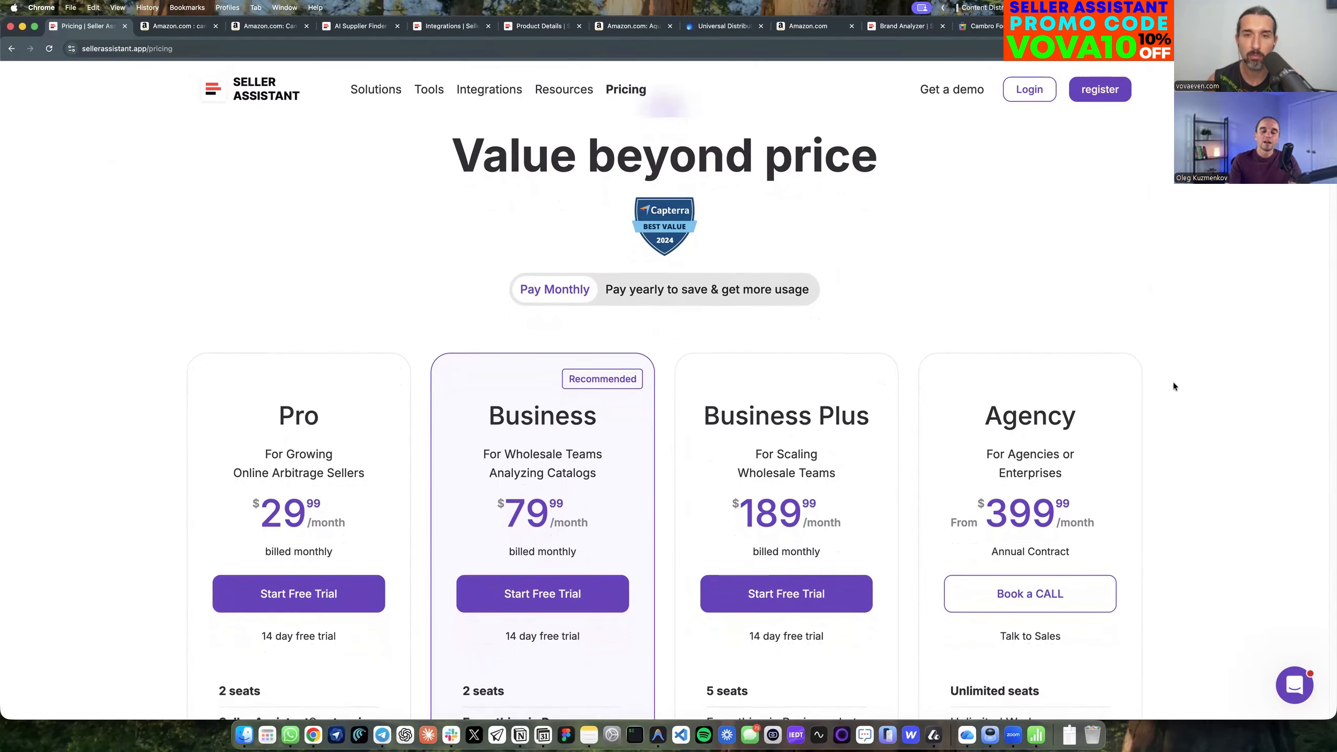